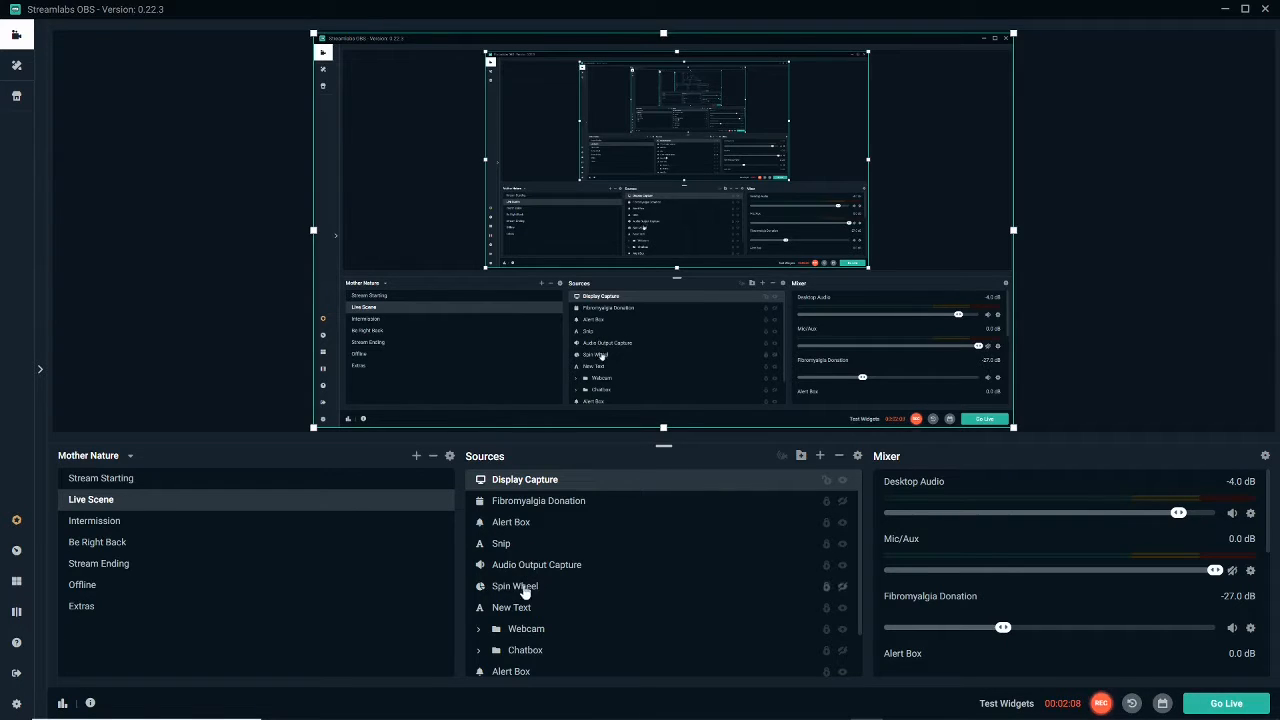
- Review the sources in the Live Scene, Intermission, Be Right Back, Stream Ending, Offline and Extras scenes of the Mother Nature collection
{"action": "scroll", "coordinate": [575, 595], "scroll_direction": "down", "scroll_amount": 2}
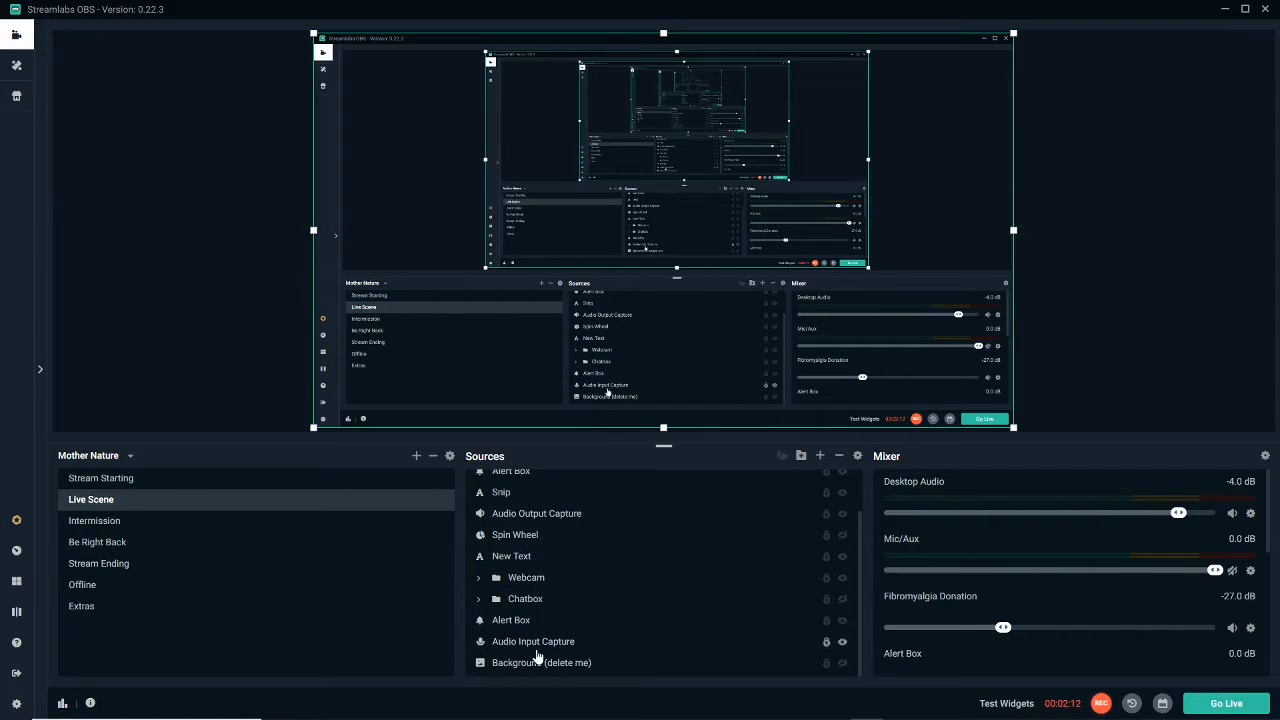
{"action": "left_click", "coordinate": [379, 522]}
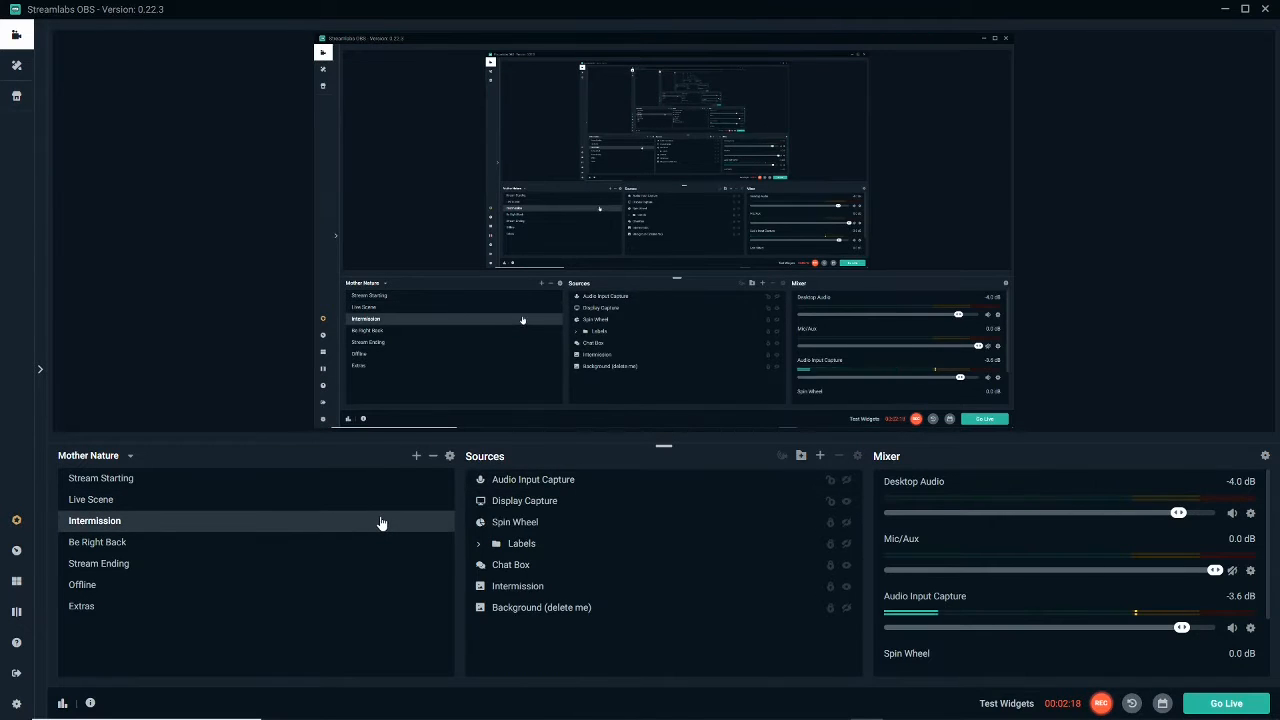
{"action": "left_click", "coordinate": [838, 482]}
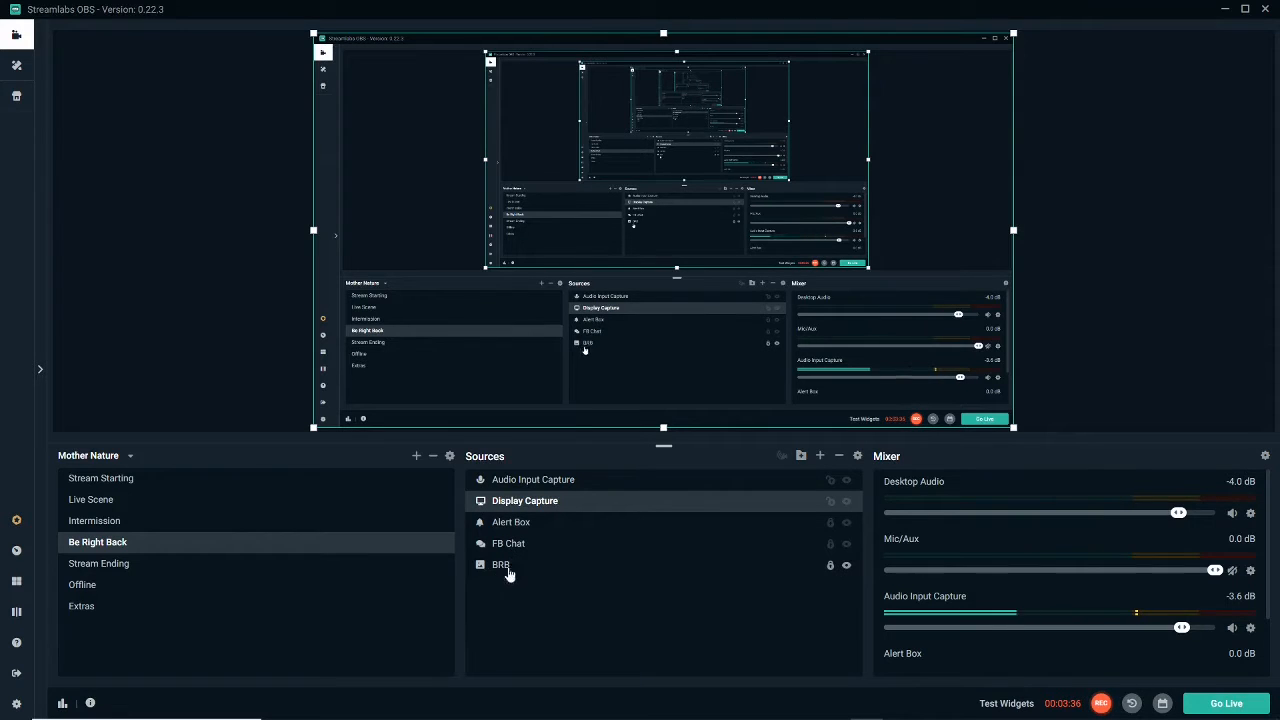
{"action": "left_click", "coordinate": [251, 570]}
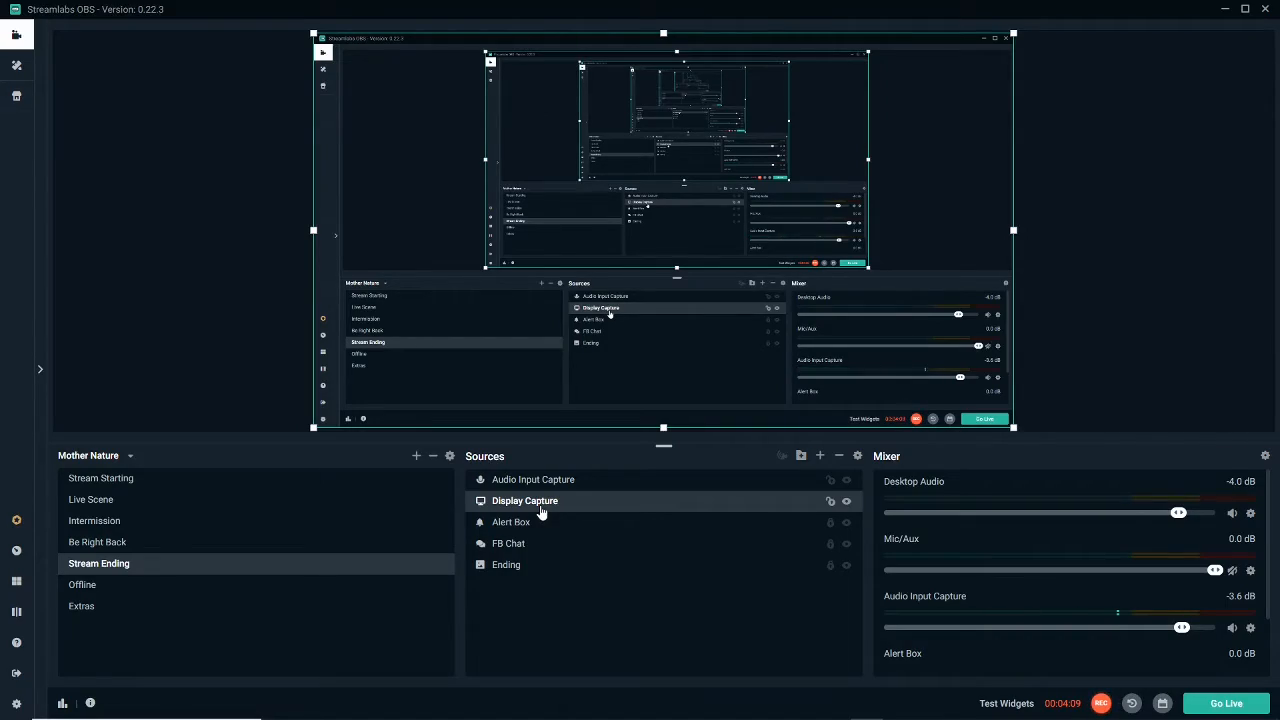
{"action": "left_click", "coordinate": [222, 586]}
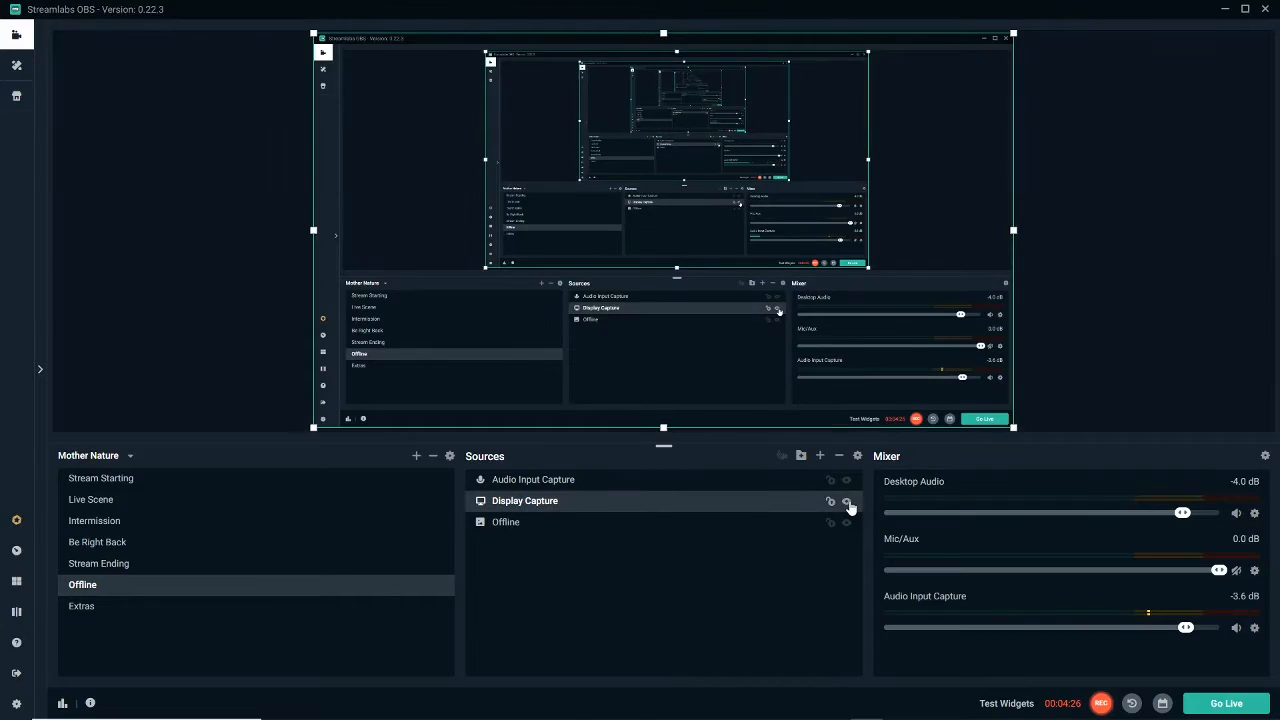
{"action": "left_click", "coordinate": [508, 528]}
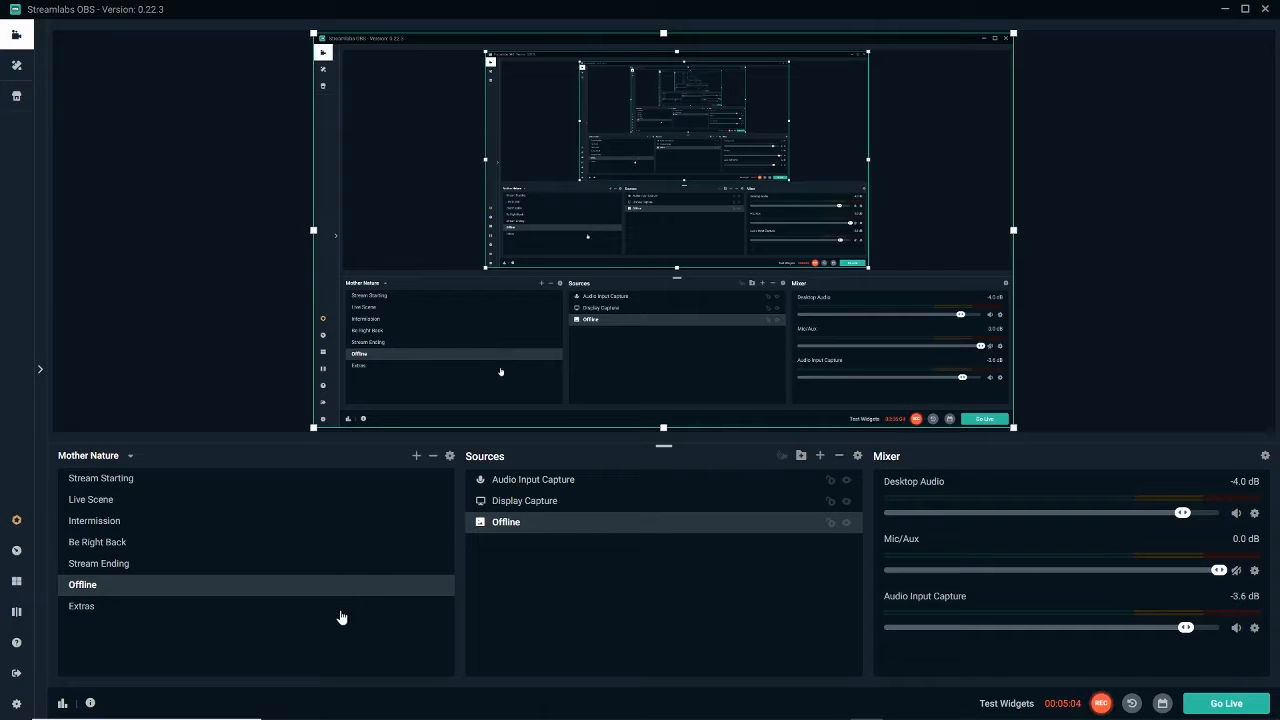
{"action": "left_click", "coordinate": [96, 608]}
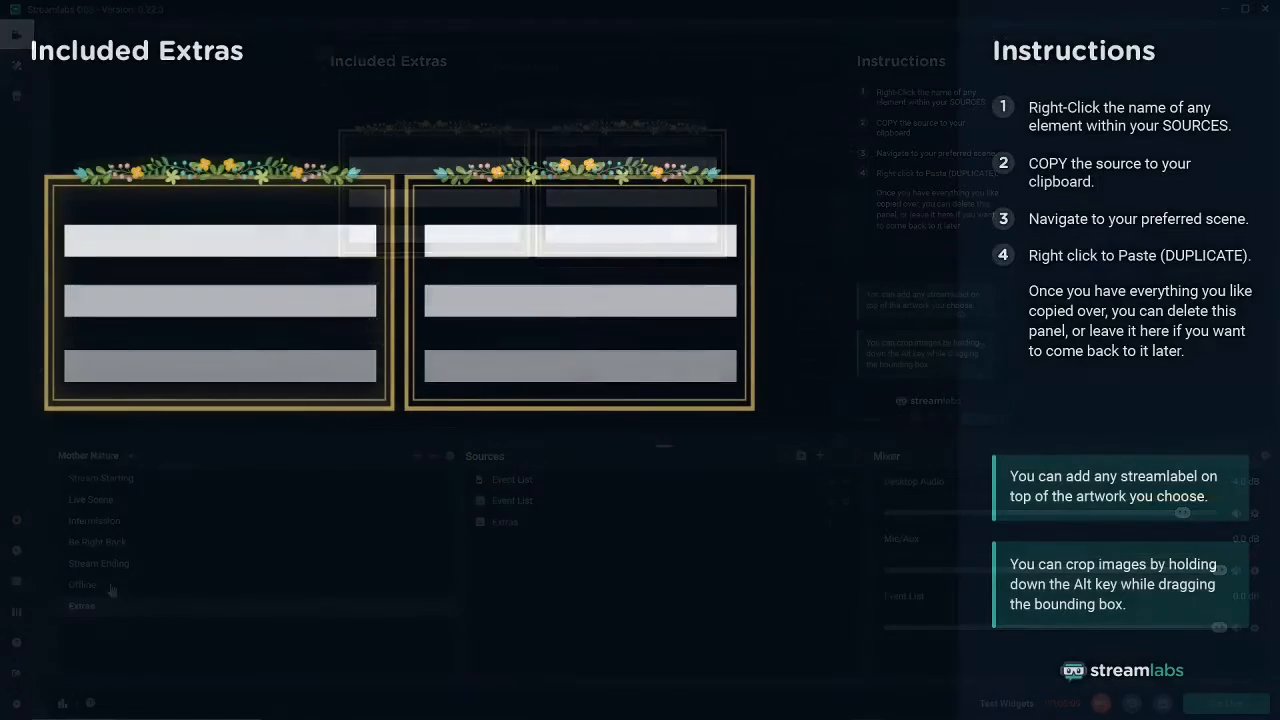
{"action": "left_click", "coordinate": [112, 586]}
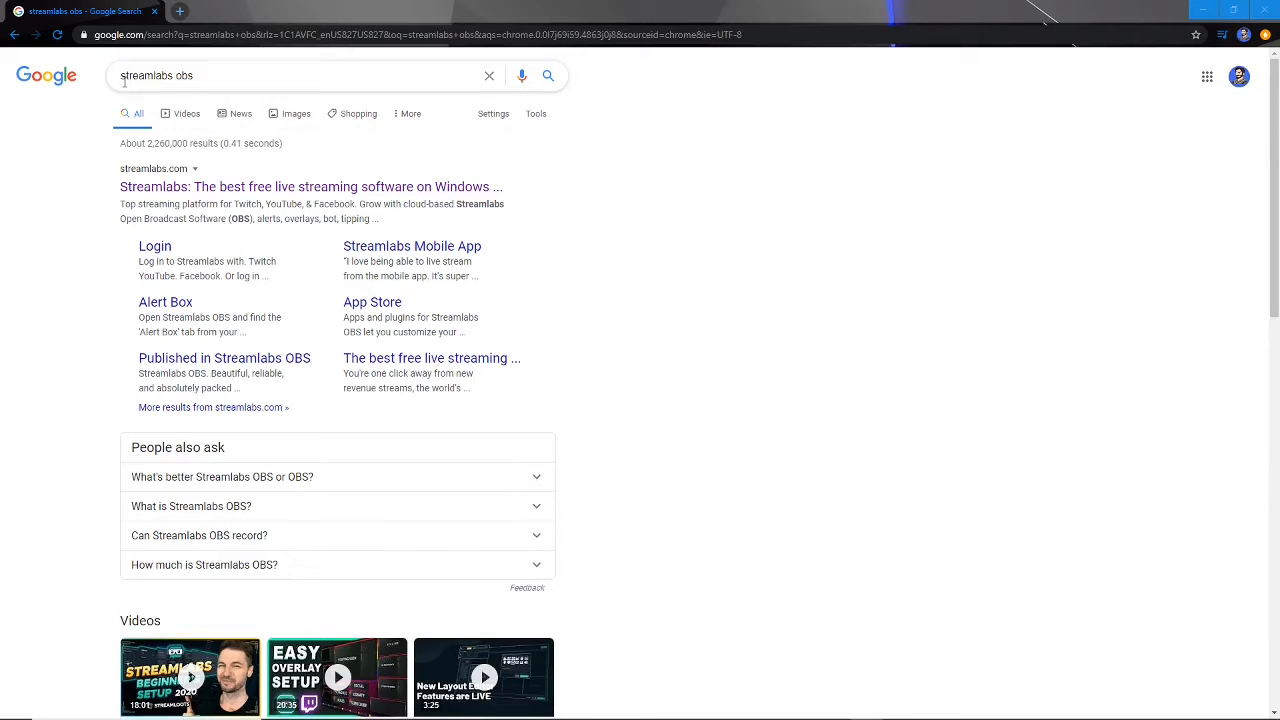
- Open the main Streamlabs website from the Google results for "streamlabs obs"
{"action": "left_click_drag", "start_coordinate": [122, 75], "coordinate": [204, 77]}
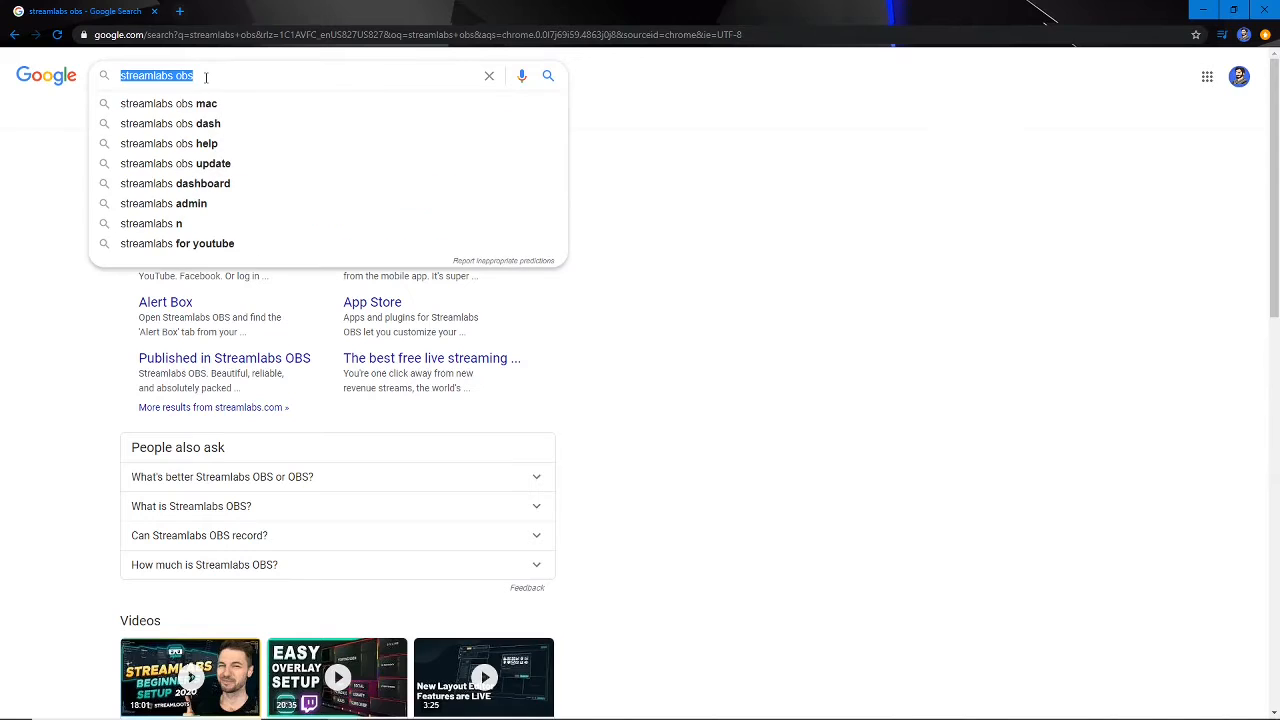
{"action": "left_click", "coordinate": [60, 302]}
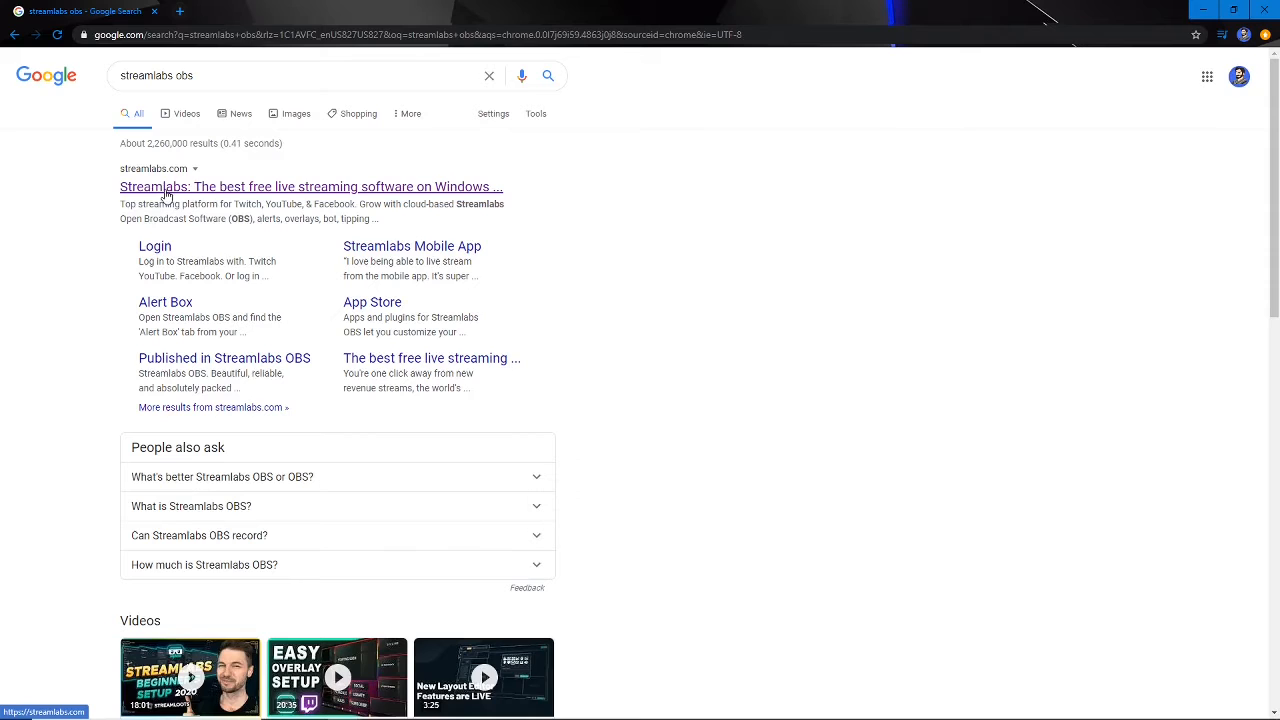
{"action": "left_click", "coordinate": [240, 190]}
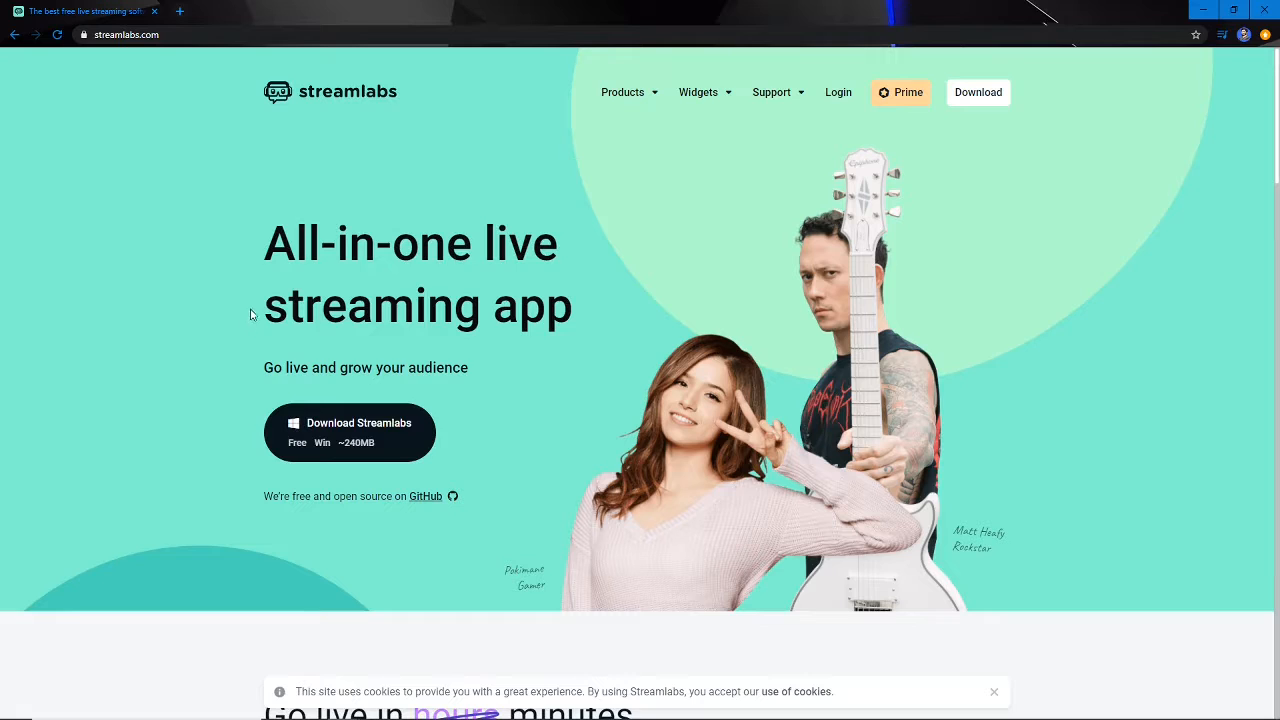
- Log in to Streamlabs with Facebook, continuing with the previously linked account
{"action": "left_click", "coordinate": [836, 97]}
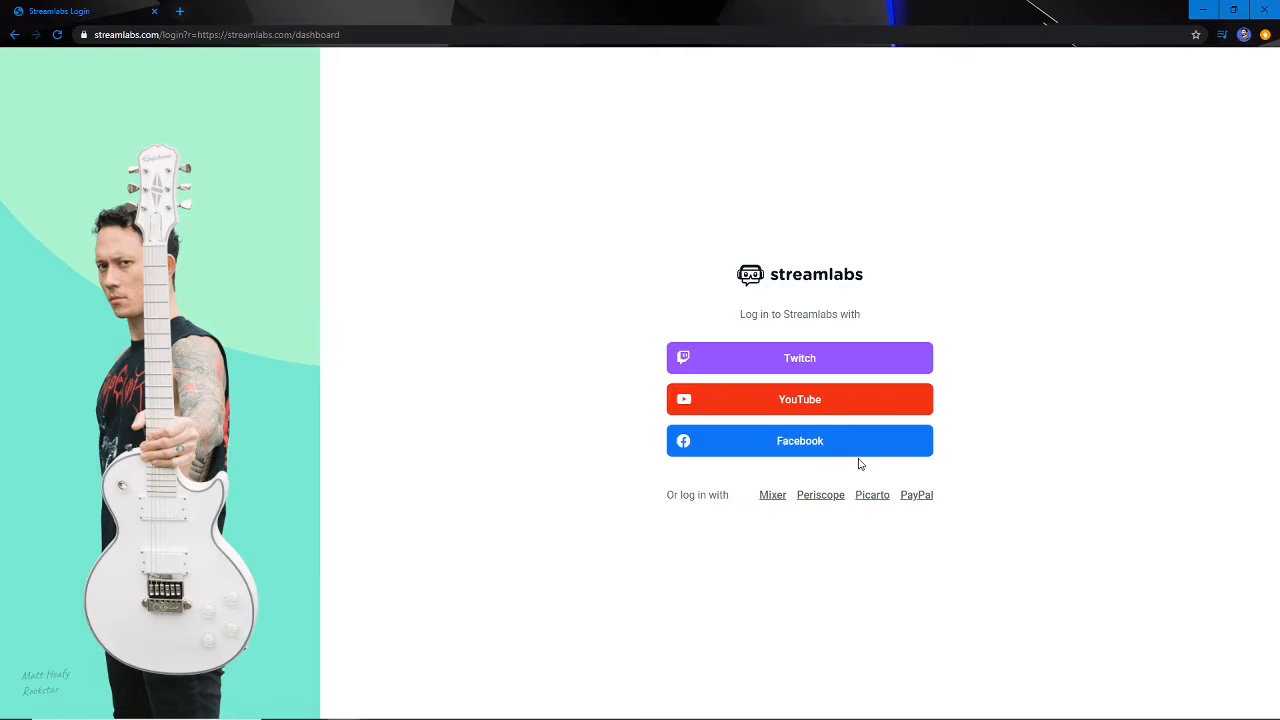
{"action": "left_click", "coordinate": [812, 446]}
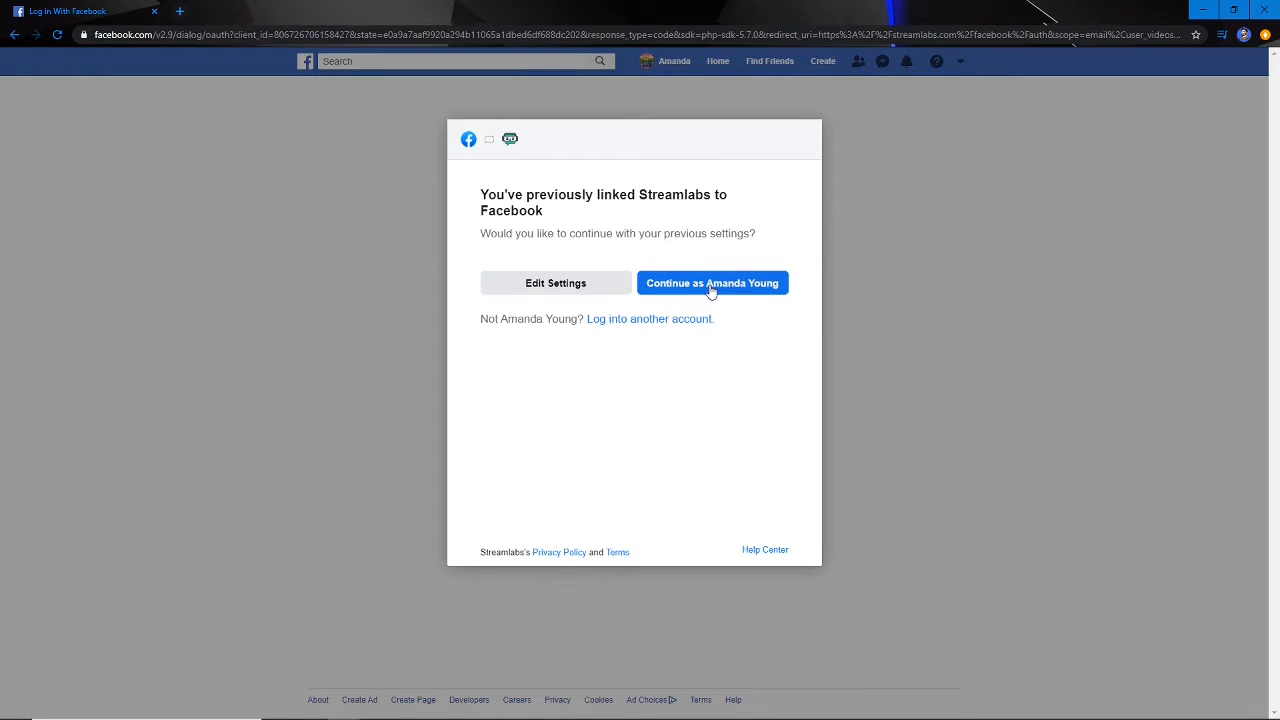
{"action": "left_click", "coordinate": [710, 290]}
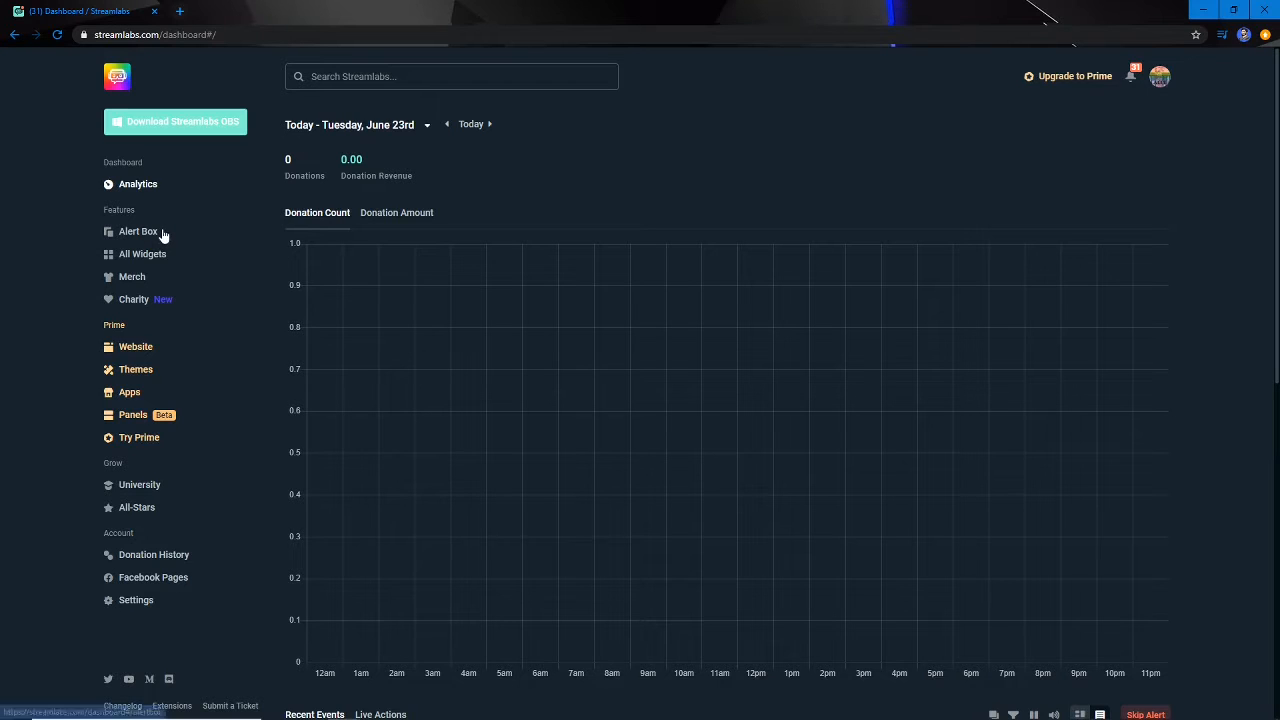
{"action": "left_click", "coordinate": [1152, 84]}
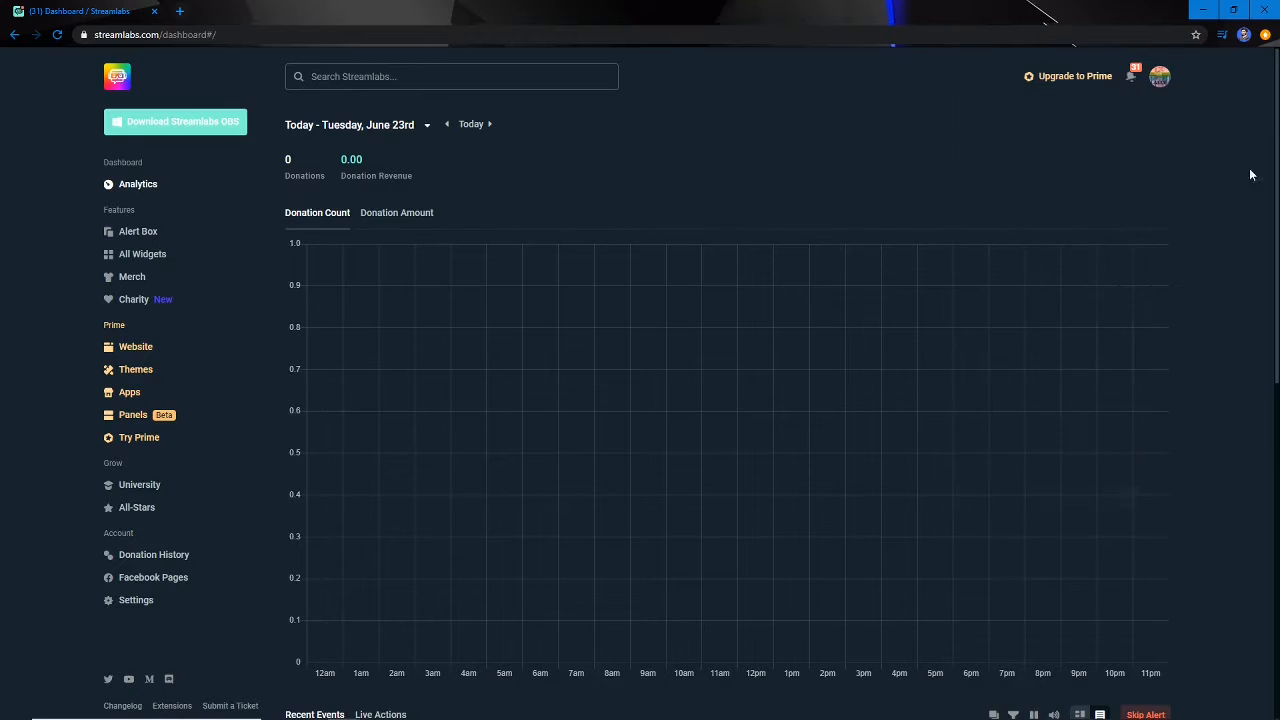
- Open the Alert Box settings and expand the Global Event Types list
{"action": "left_click", "coordinate": [133, 236]}
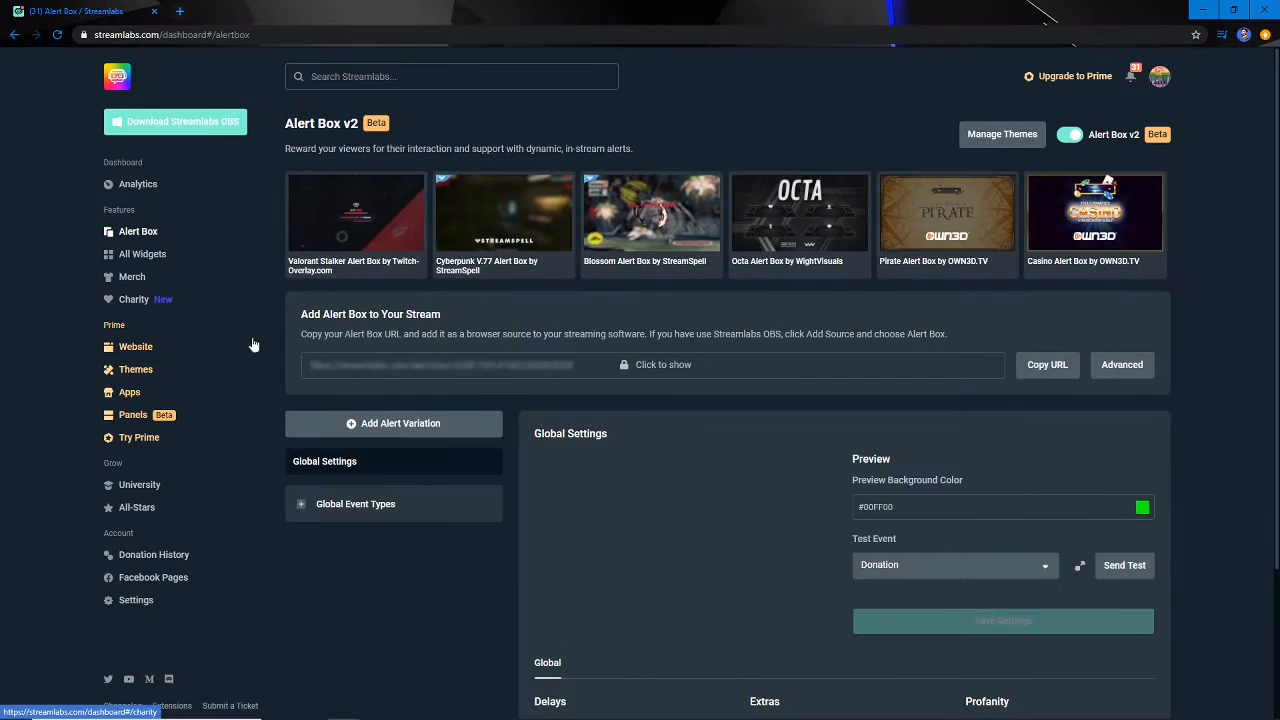
{"action": "scroll", "coordinate": [255, 350], "scroll_direction": "down", "scroll_amount": 2}
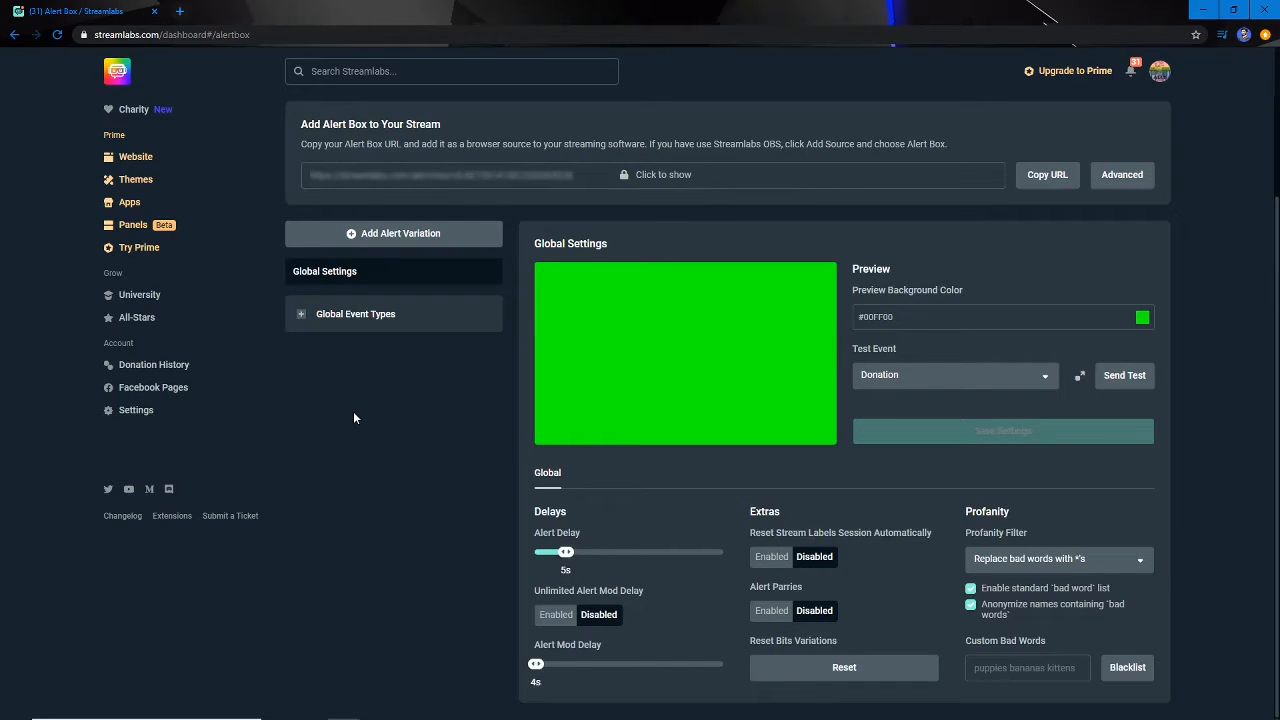
{"action": "left_click", "coordinate": [301, 315]}
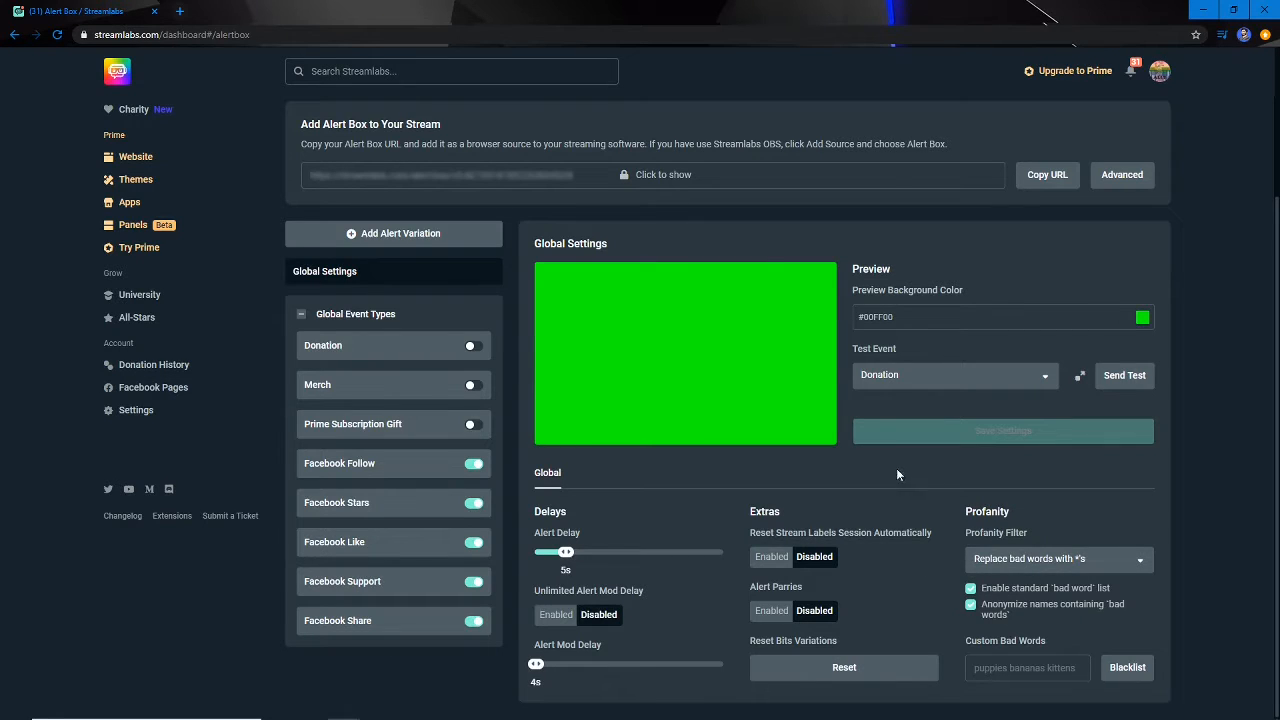
- Examine the Facebook Follow, Donation, Merch and Prime Subscription Gift alert settings along with the Global Settings
{"action": "left_click", "coordinate": [578, 472]}
{"action": "left_click", "coordinate": [392, 470]}
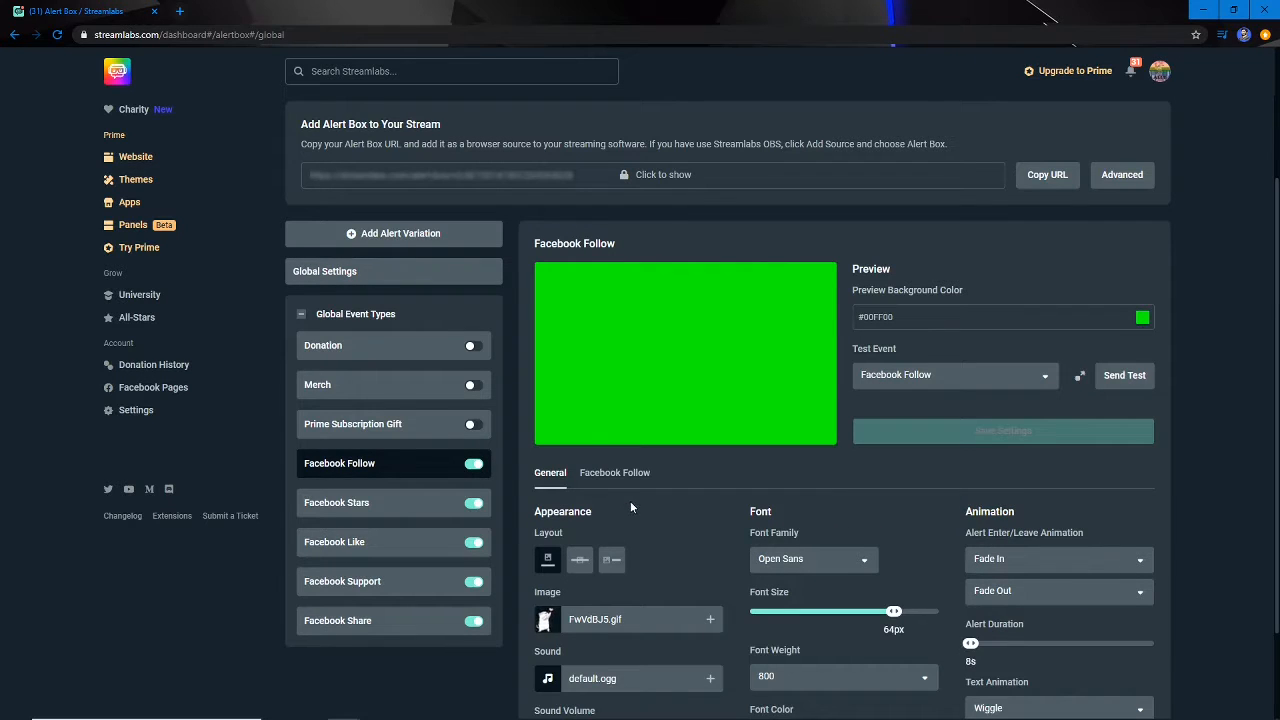
{"action": "left_click", "coordinate": [392, 347]}
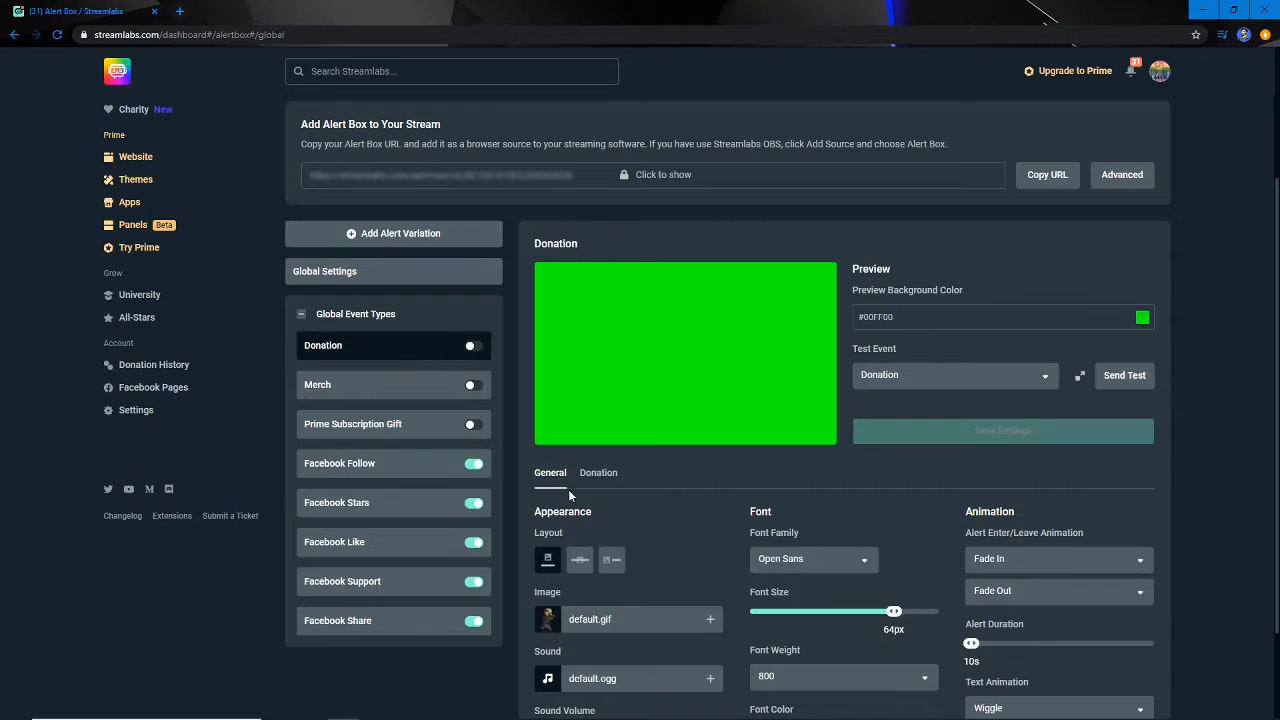
{"action": "left_click", "coordinate": [374, 268]}
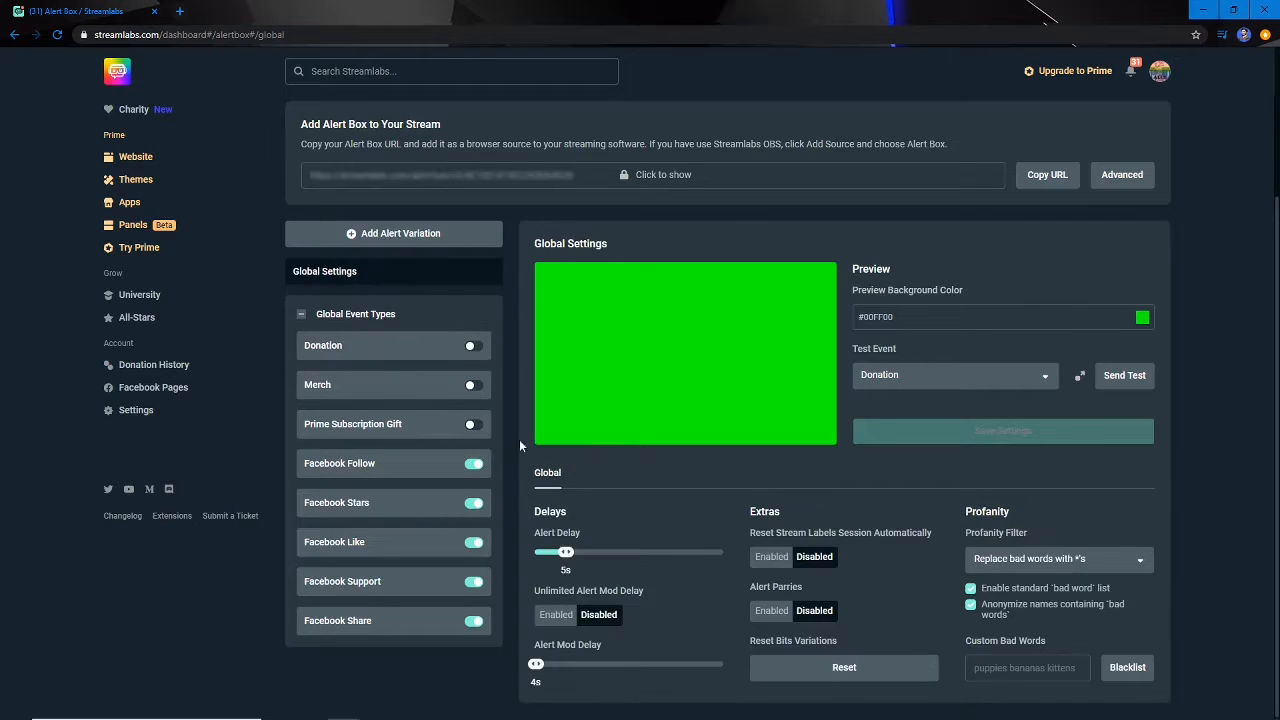
{"action": "left_click", "coordinate": [344, 350]}
{"action": "left_click", "coordinate": [365, 390]}
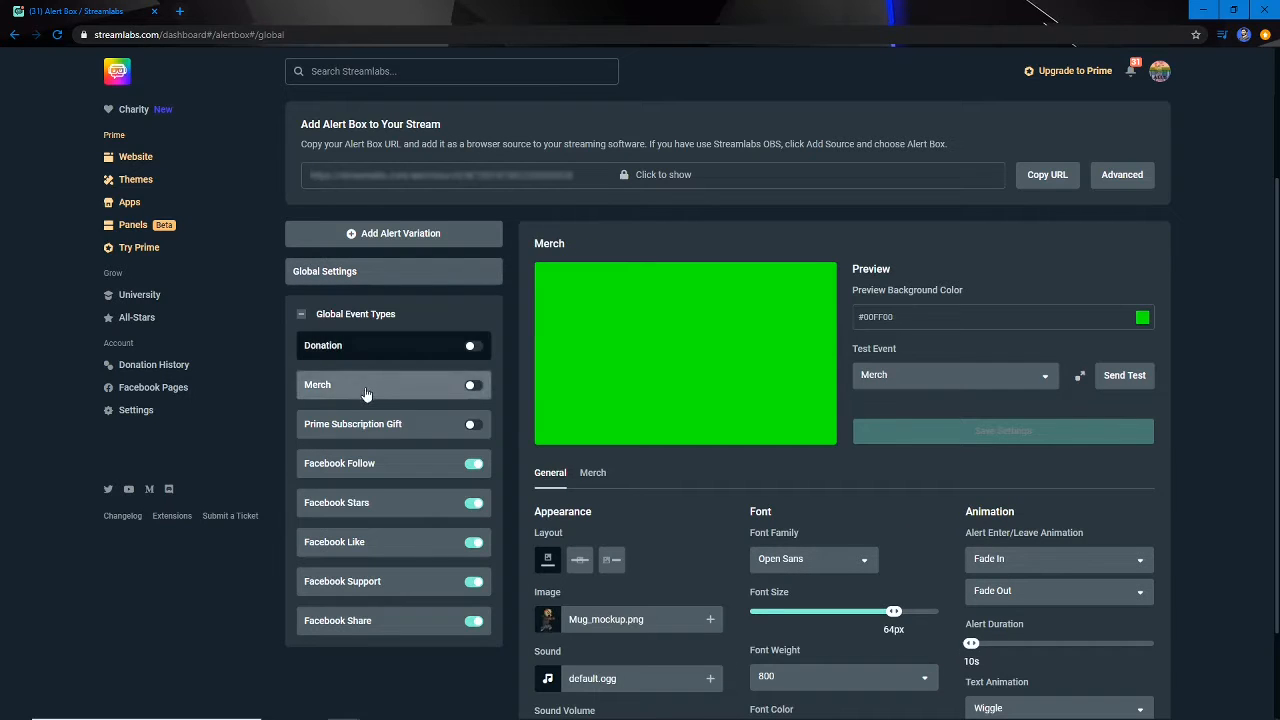
{"action": "left_click", "coordinate": [410, 430]}
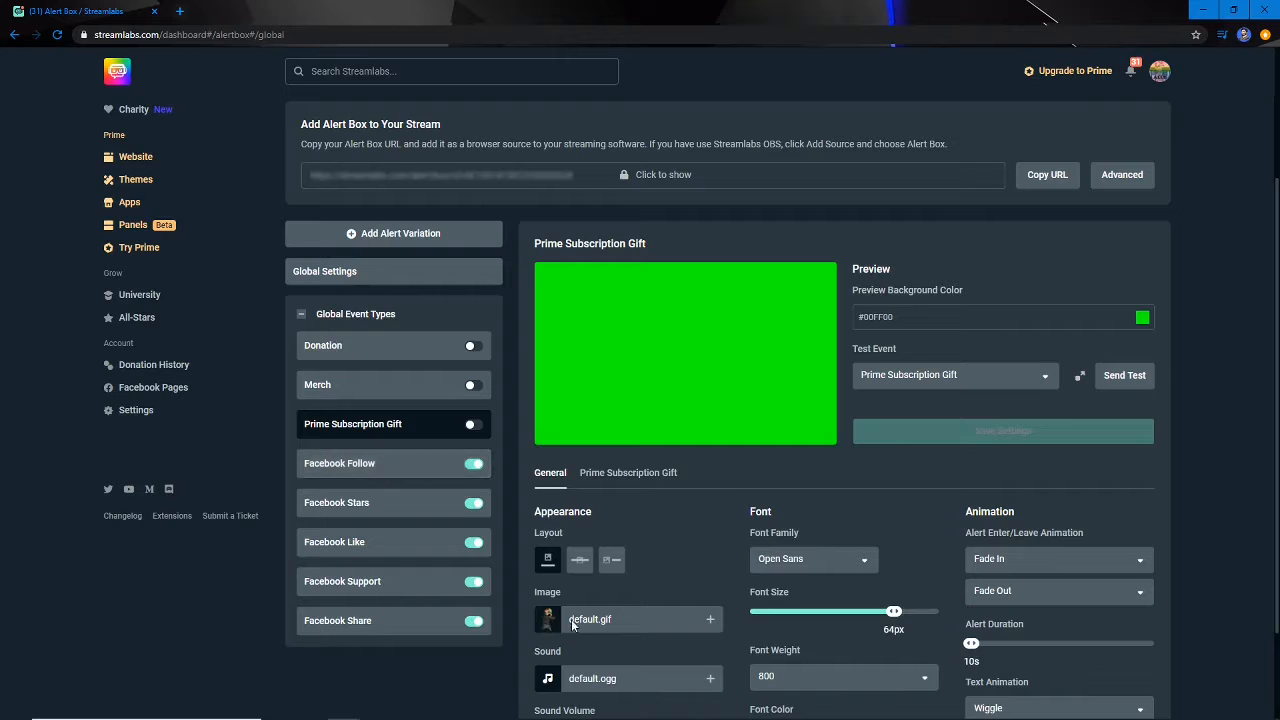
{"action": "scroll", "coordinate": [555, 624], "scroll_direction": "down", "scroll_amount": 2}
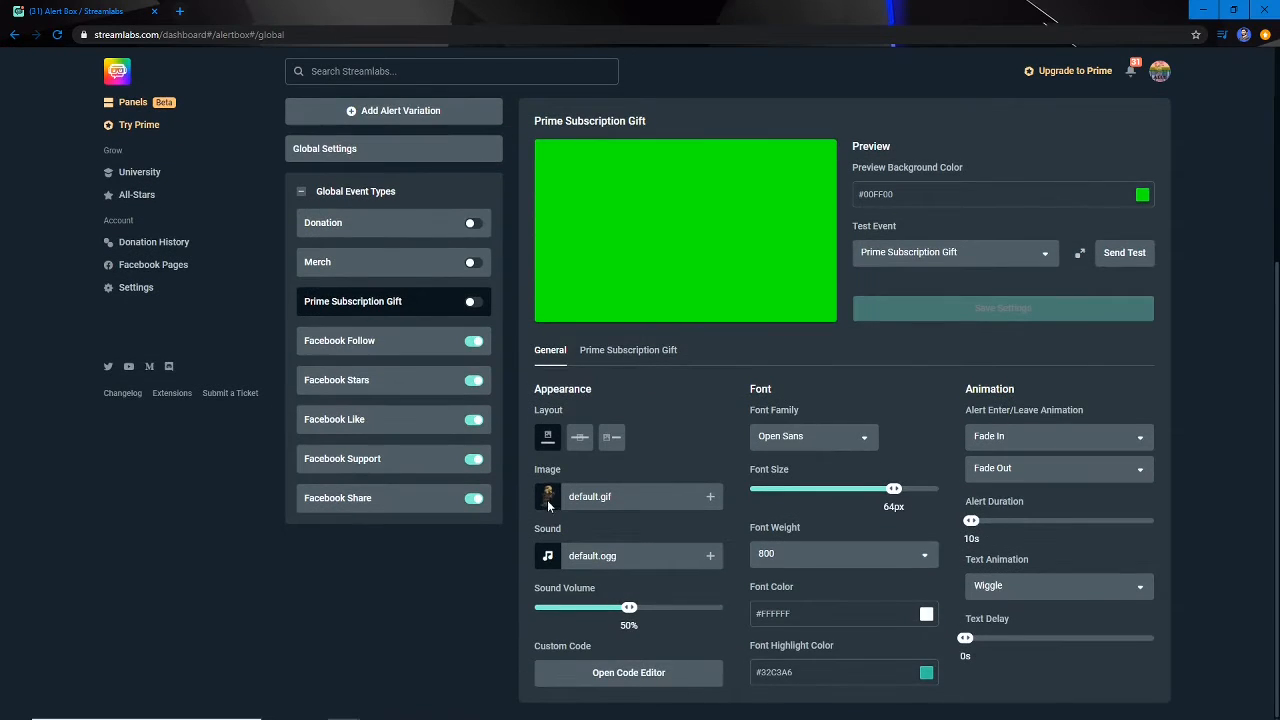
- Open the Media Gallery's stock images for the Facebook Follow alert image
{"action": "left_click", "coordinate": [358, 345]}
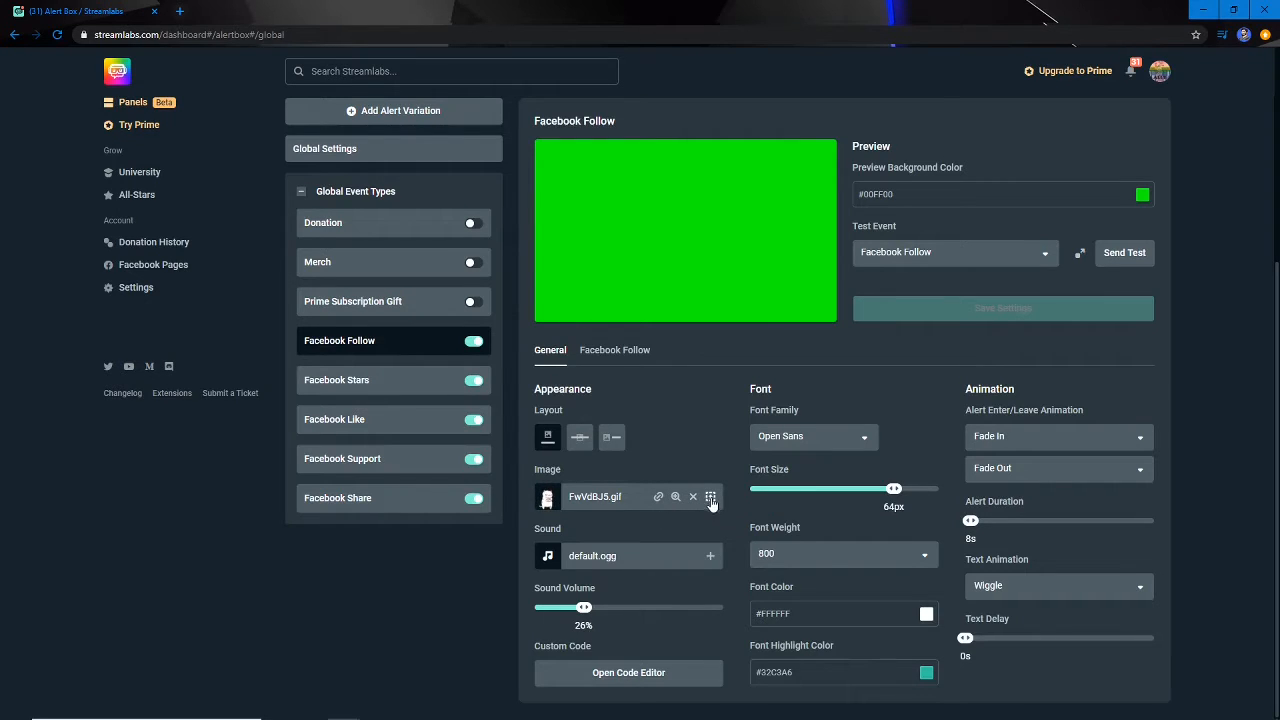
{"action": "left_click", "coordinate": [710, 497]}
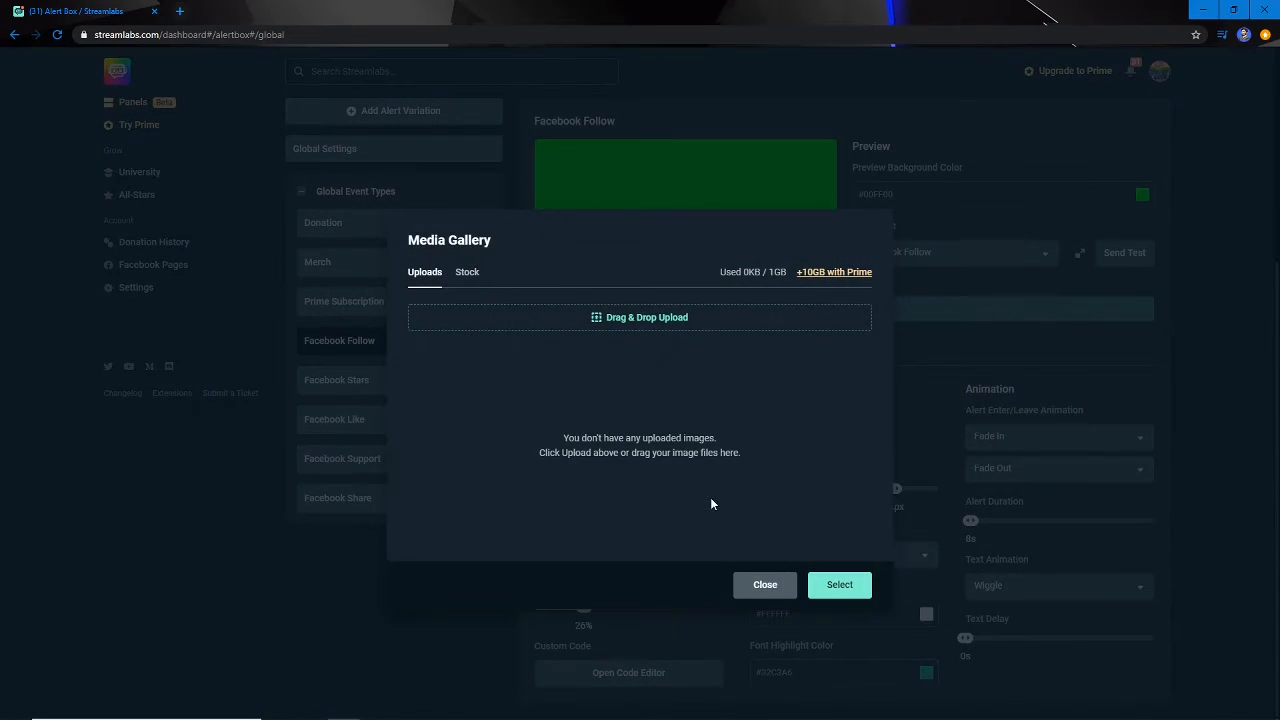
{"action": "left_click", "coordinate": [465, 276]}
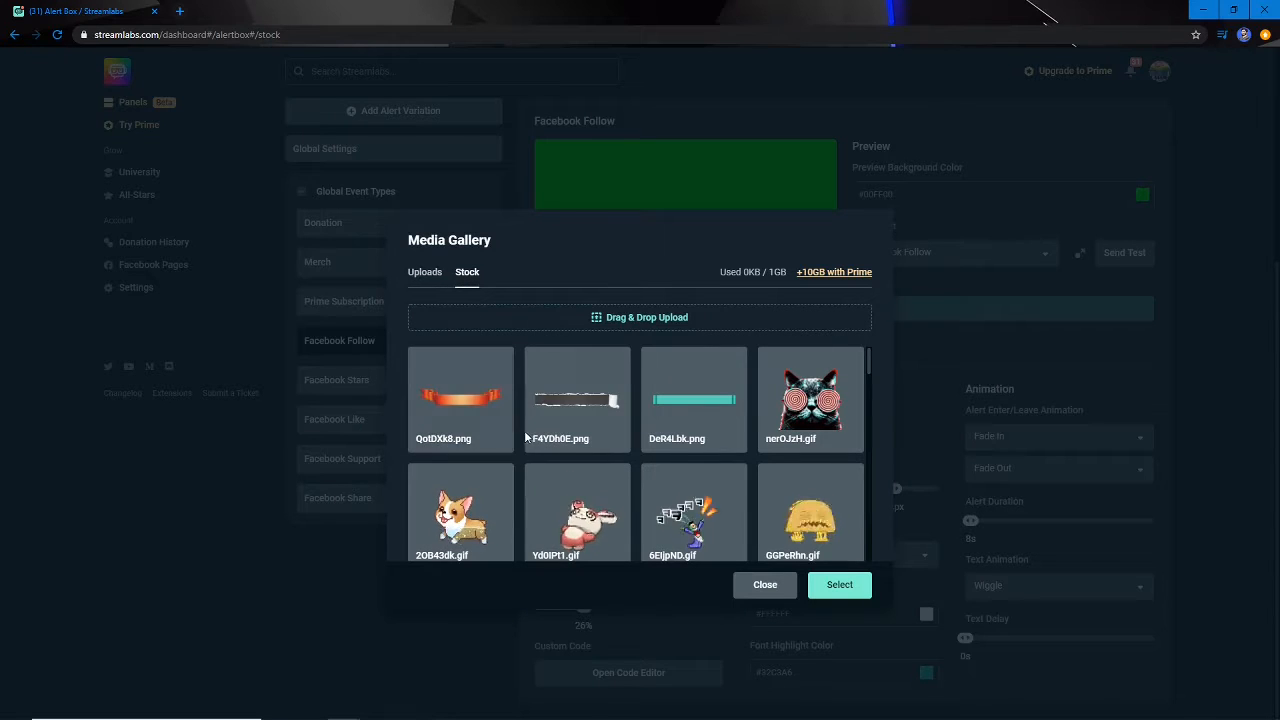
- Browse through the stock images available for the Facebook Follow alert, and close the Media Gallery without choosing one
{"action": "scroll", "coordinate": [528, 429], "scroll_direction": "down", "scroll_amount": 2}
{"action": "scroll", "coordinate": [528, 429], "scroll_direction": "up", "scroll_amount": 1}
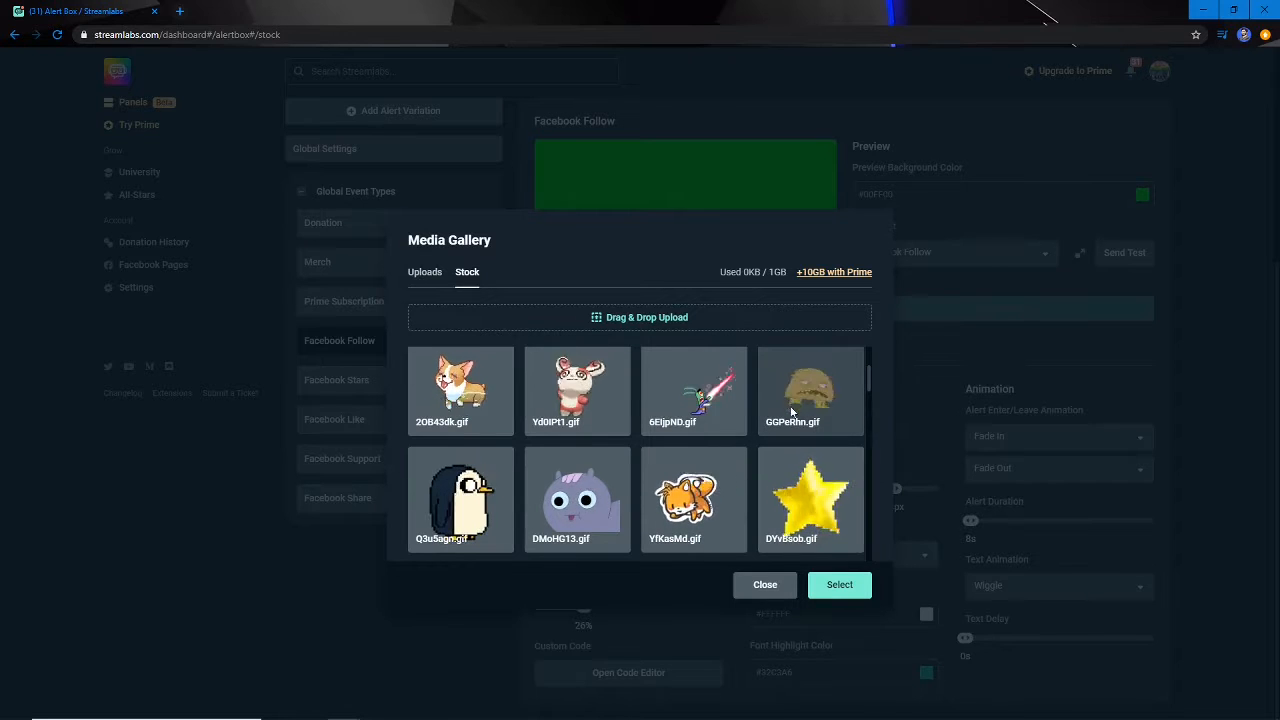
{"action": "scroll", "coordinate": [800, 420], "scroll_direction": "down", "scroll_amount": 1}
{"action": "scroll", "coordinate": [800, 428], "scroll_direction": "down", "scroll_amount": 1}
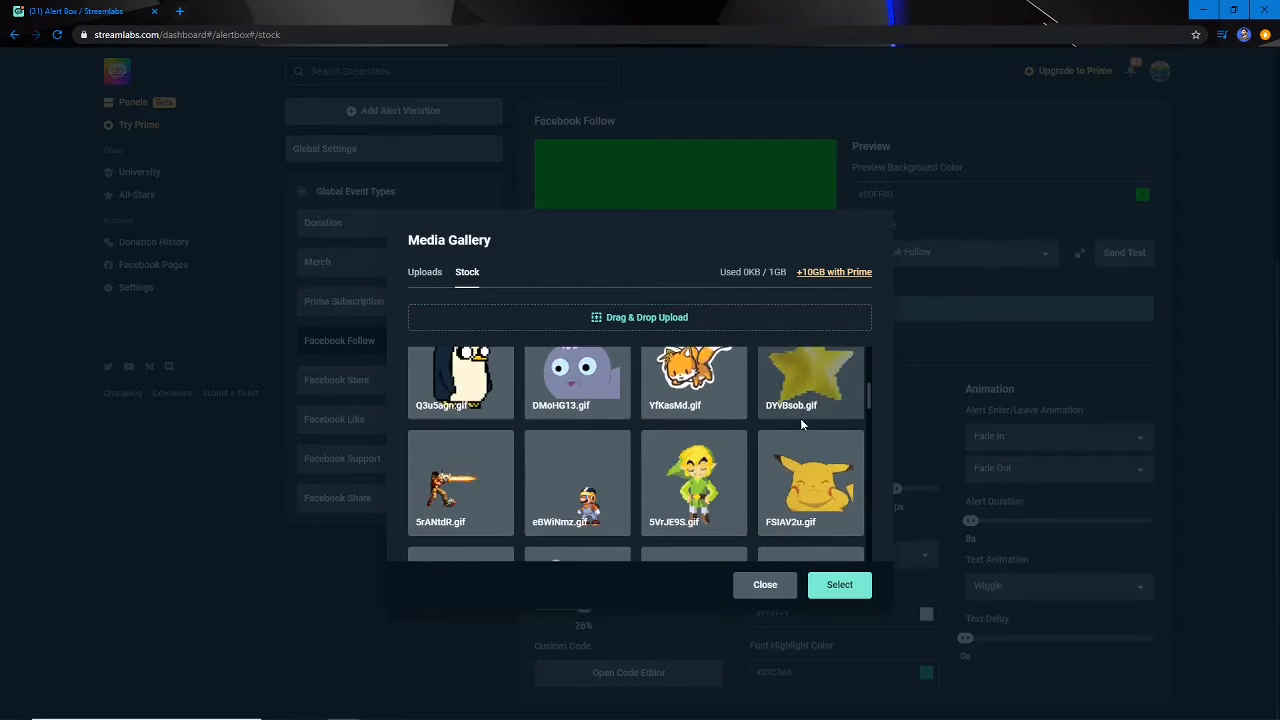
{"action": "scroll", "coordinate": [800, 418], "scroll_direction": "up", "scroll_amount": 1}
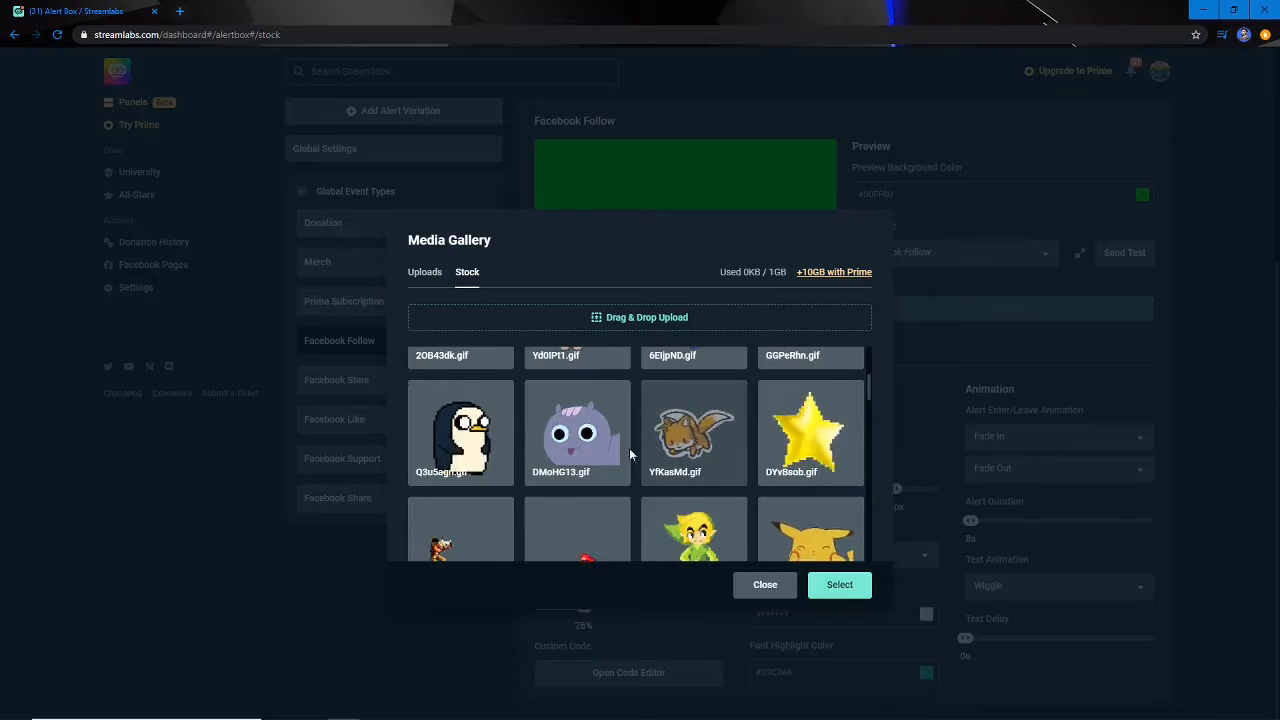
{"action": "scroll", "coordinate": [613, 480], "scroll_direction": "down", "scroll_amount": 3}
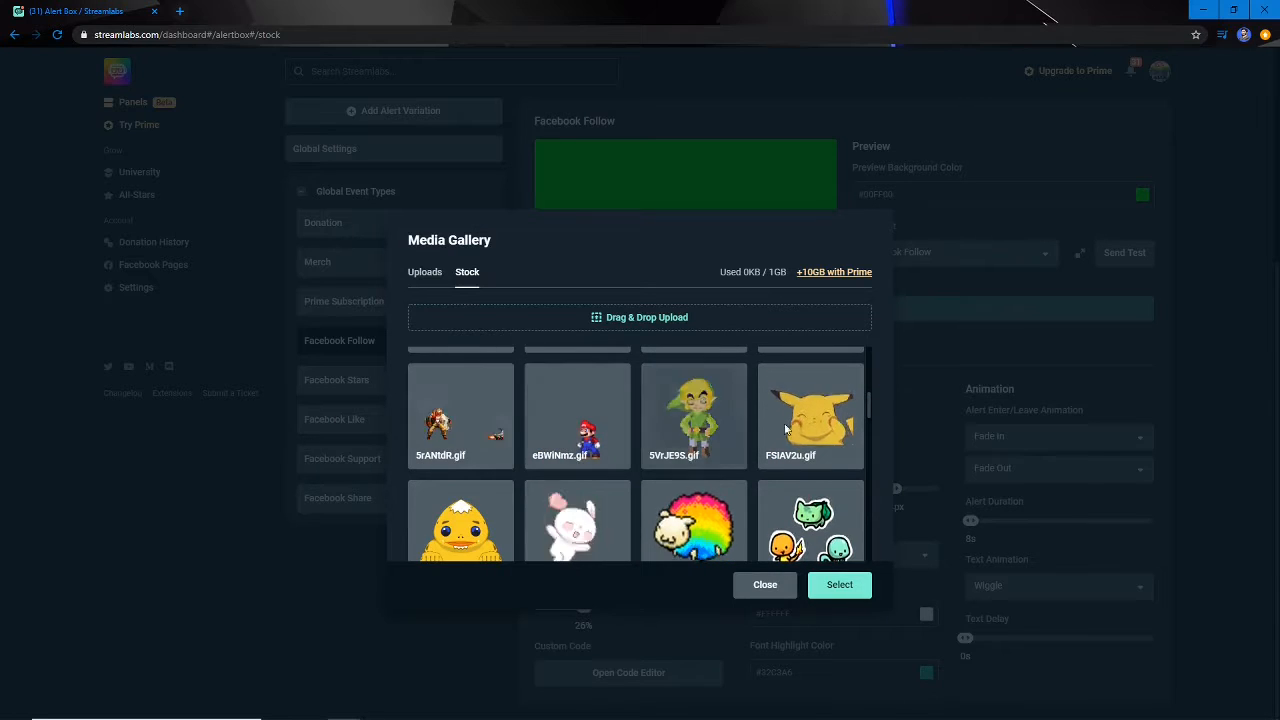
{"action": "scroll", "coordinate": [693, 476], "scroll_direction": "down", "scroll_amount": 5}
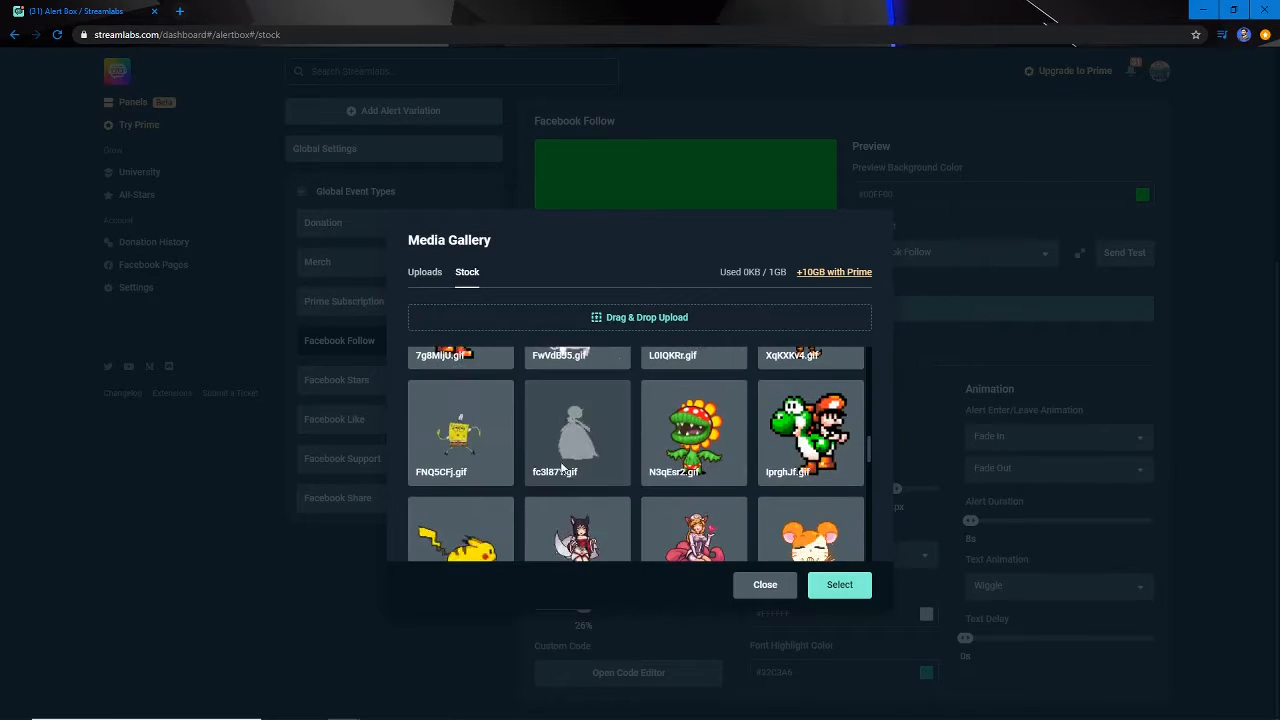
{"action": "scroll", "coordinate": [471, 434], "scroll_direction": "down", "scroll_amount": 4}
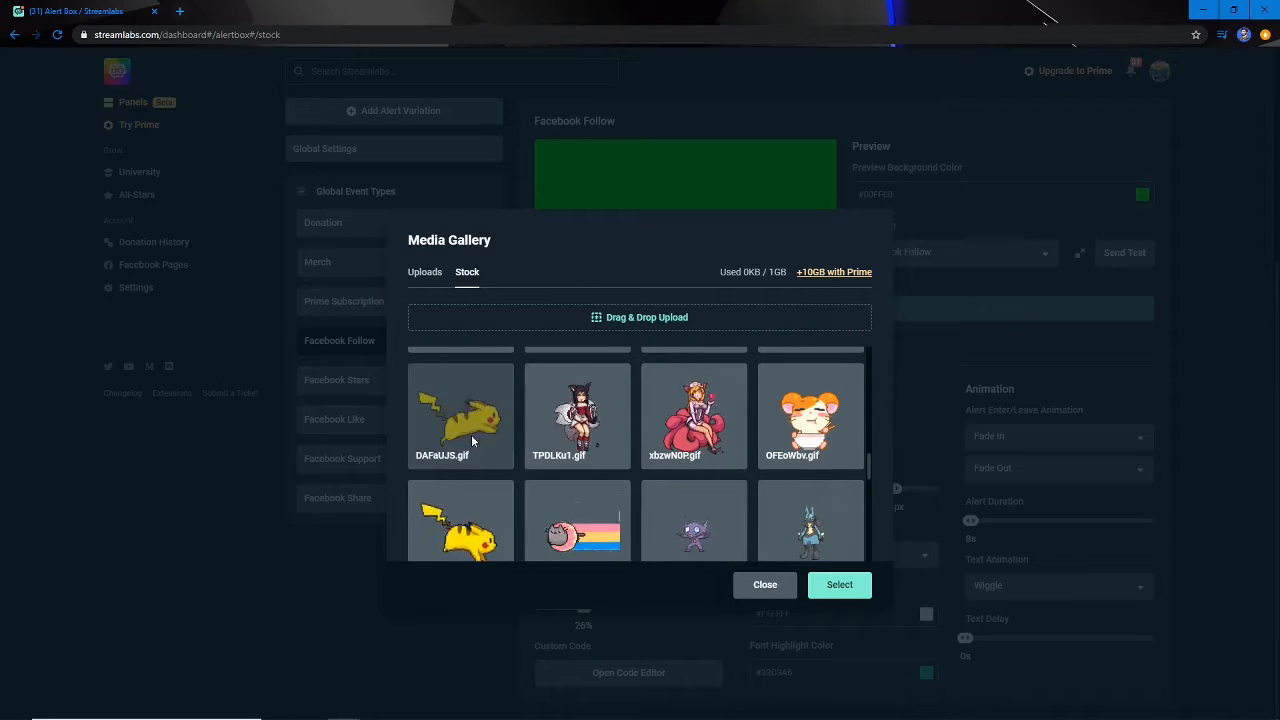
{"action": "scroll", "coordinate": [474, 441], "scroll_direction": "up", "scroll_amount": 1}
{"action": "scroll", "coordinate": [509, 454], "scroll_direction": "down", "scroll_amount": 2}
{"action": "scroll", "coordinate": [509, 447], "scroll_direction": "down", "scroll_amount": 2}
{"action": "scroll", "coordinate": [488, 430], "scroll_direction": "up", "scroll_amount": 1}
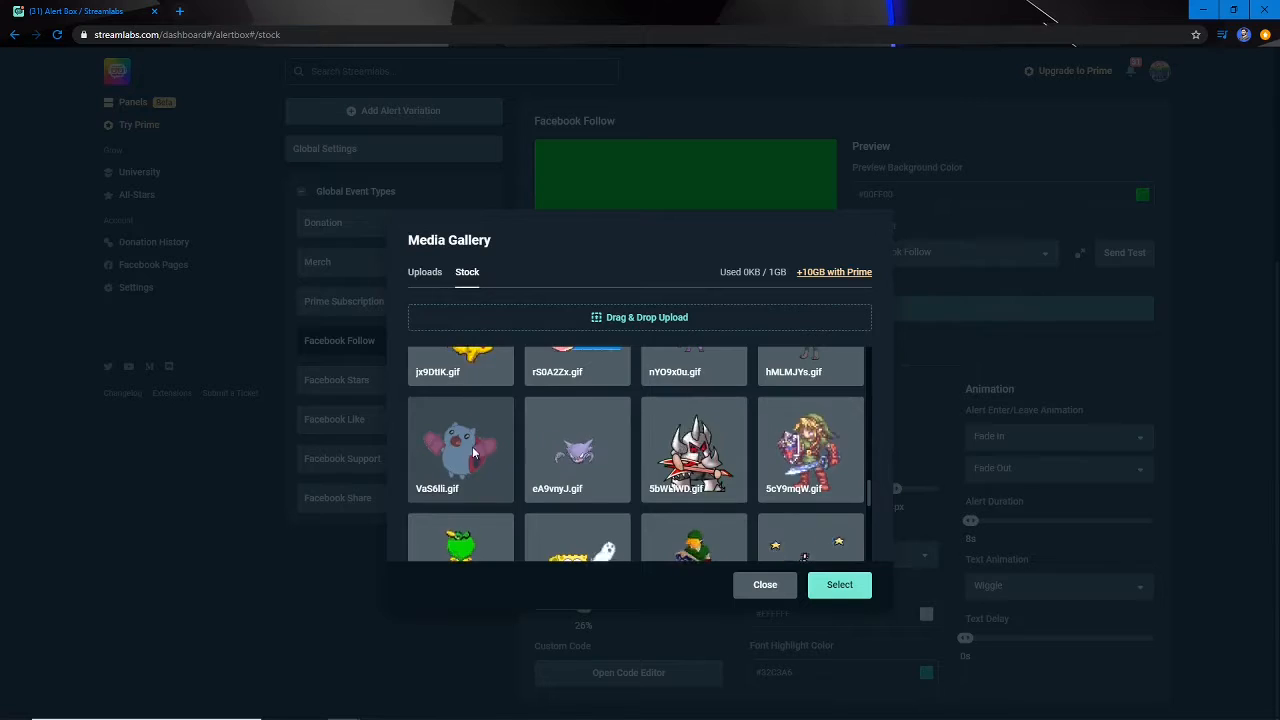
{"action": "scroll", "coordinate": [566, 447], "scroll_direction": "down", "scroll_amount": 2}
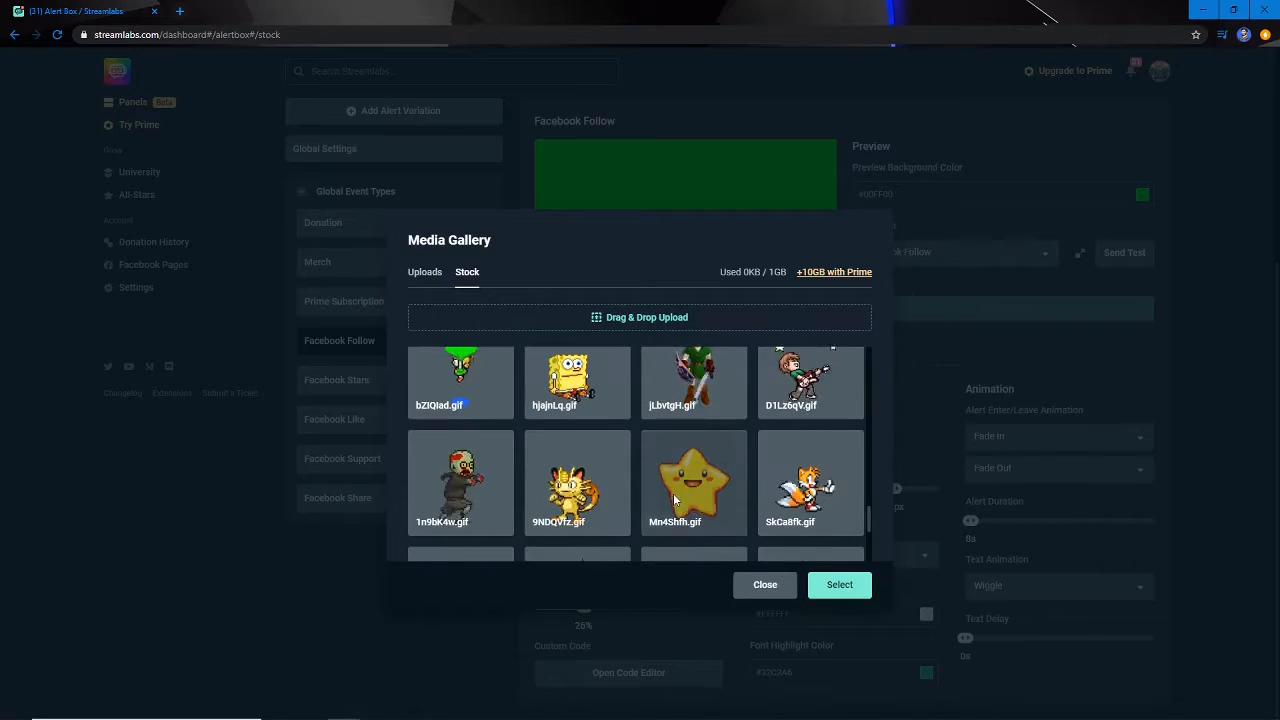
{"action": "scroll", "coordinate": [673, 493], "scroll_direction": "down", "scroll_amount": 2}
{"action": "scroll", "coordinate": [673, 489], "scroll_direction": "down", "scroll_amount": 2}
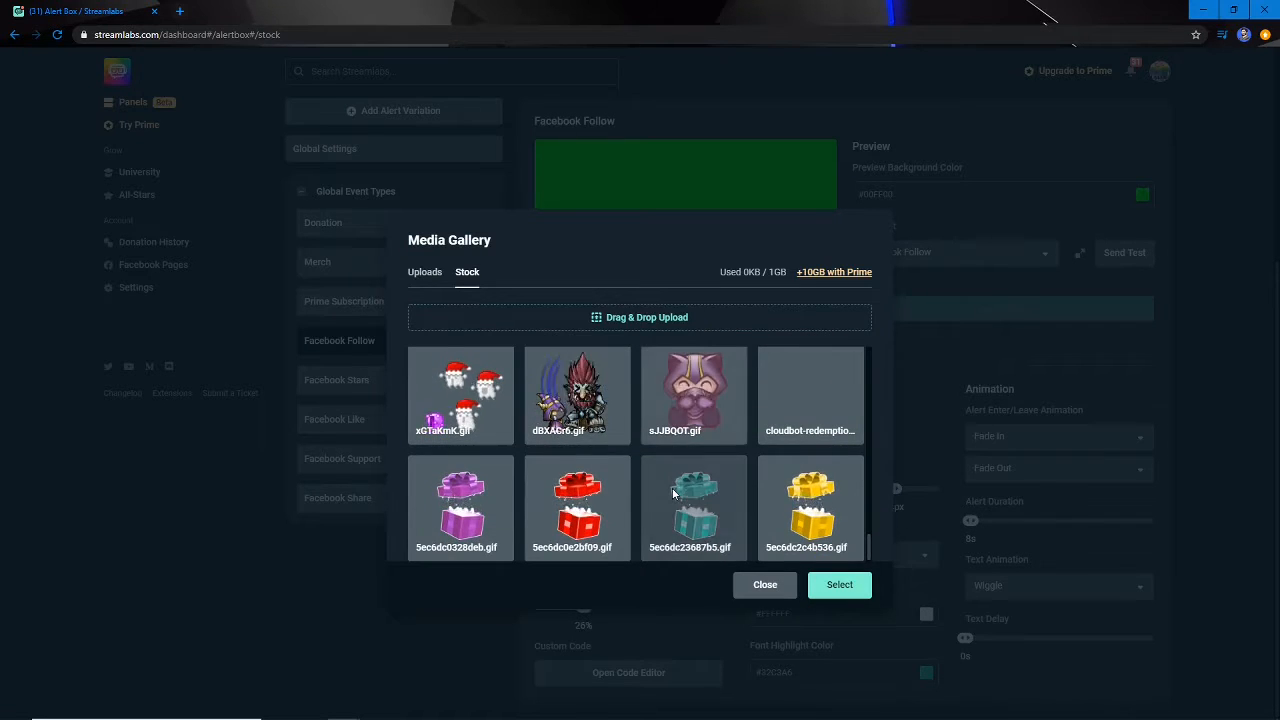
{"action": "scroll", "coordinate": [673, 489], "scroll_direction": "up", "scroll_amount": 3}
{"action": "scroll", "coordinate": [670, 483], "scroll_direction": "down", "scroll_amount": 3}
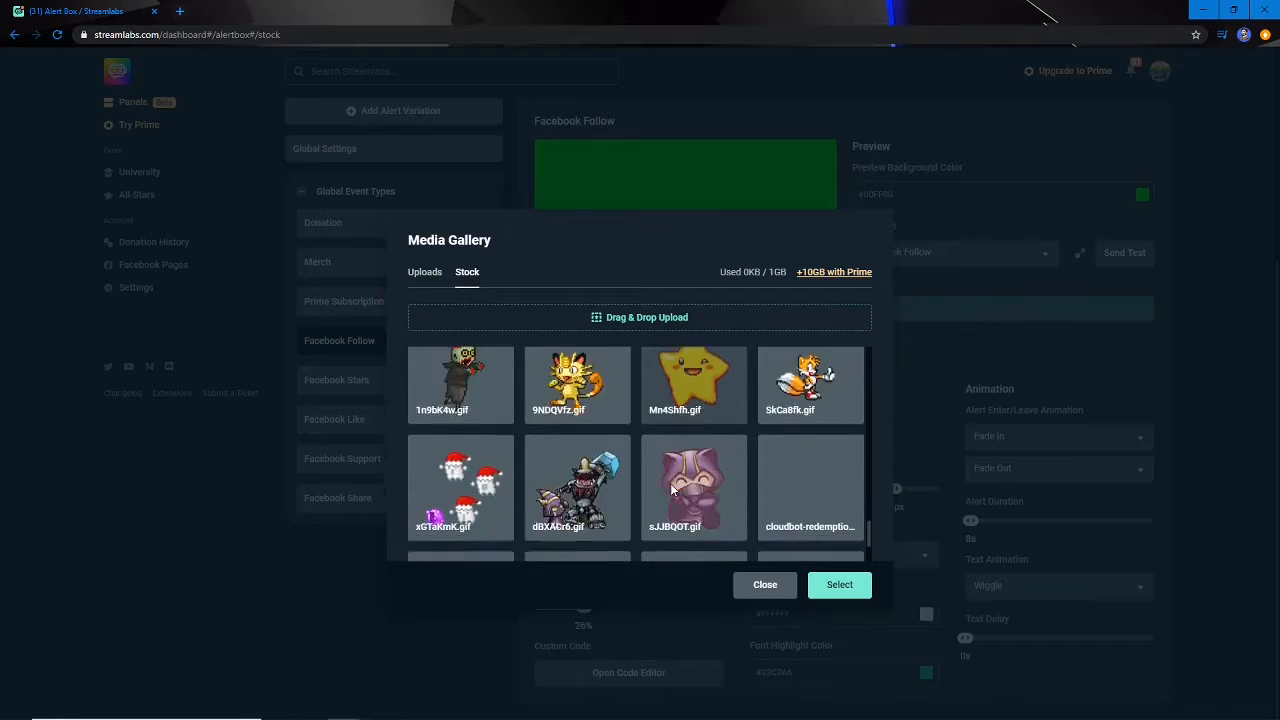
{"action": "left_click", "coordinate": [766, 585]}
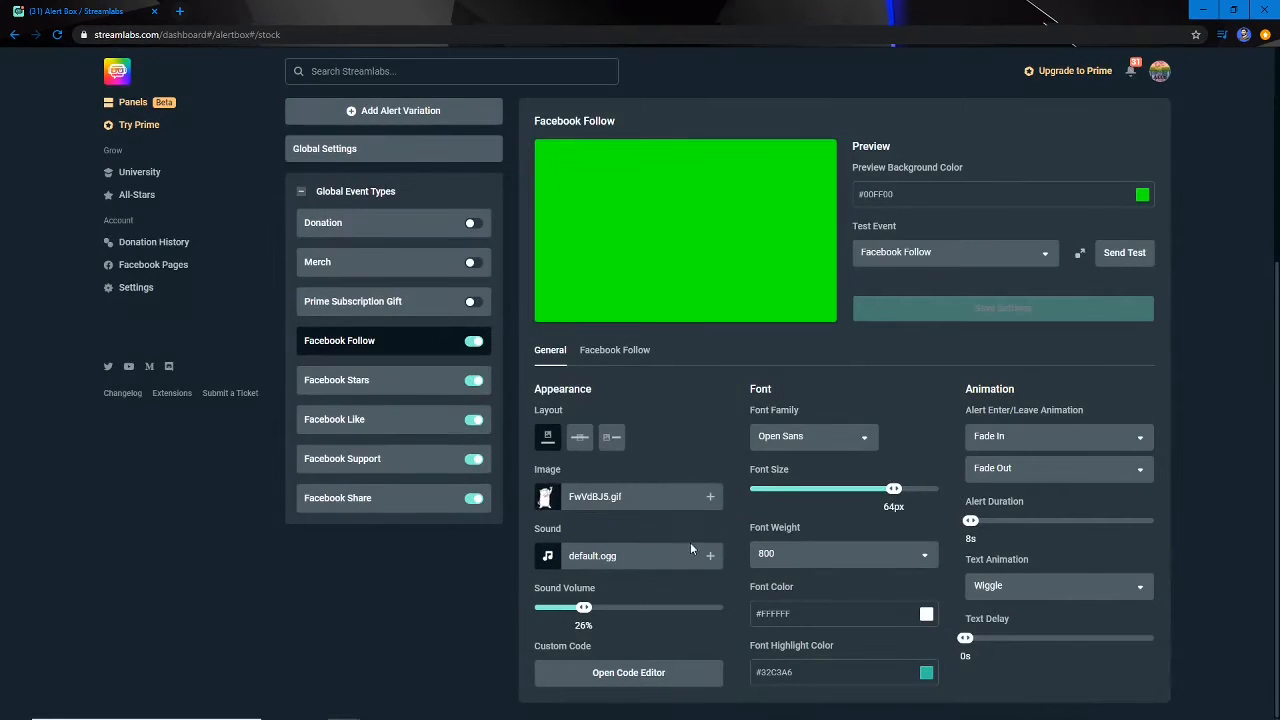
{"action": "mouse_move", "coordinate": [711, 557]}
{"action": "left_click", "coordinate": [711, 558]}
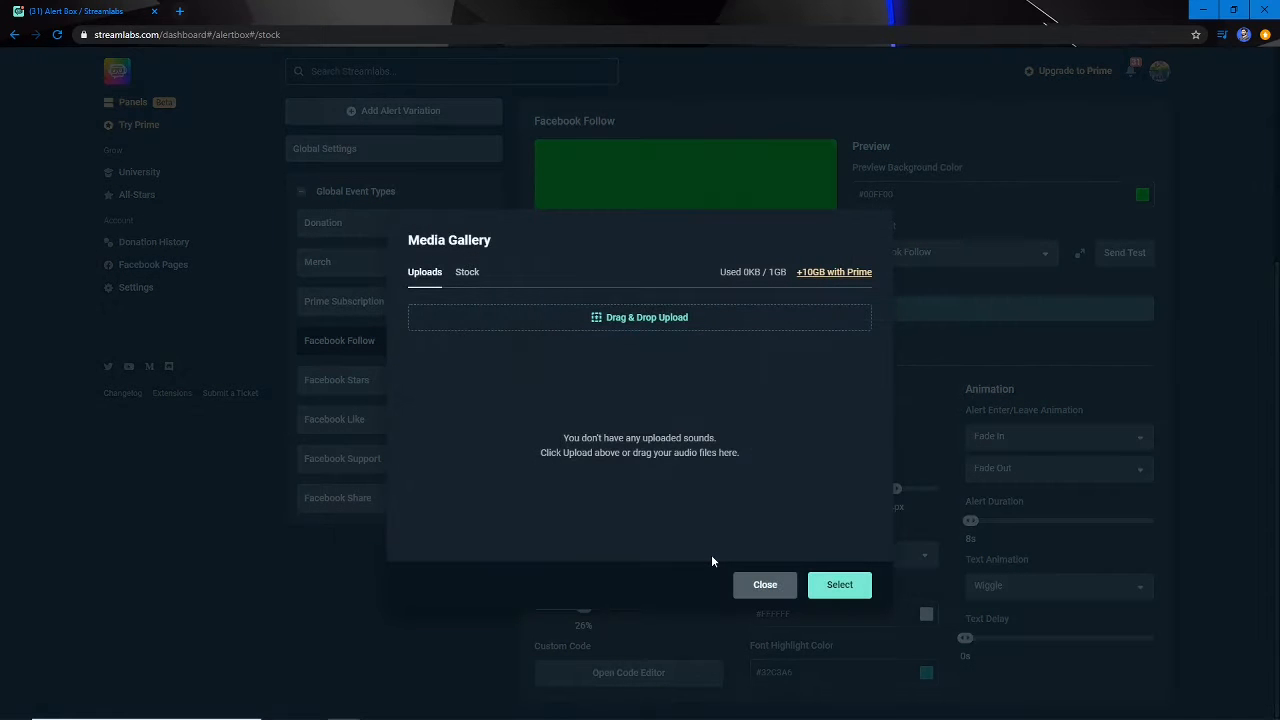
{"action": "left_click", "coordinate": [762, 585]}
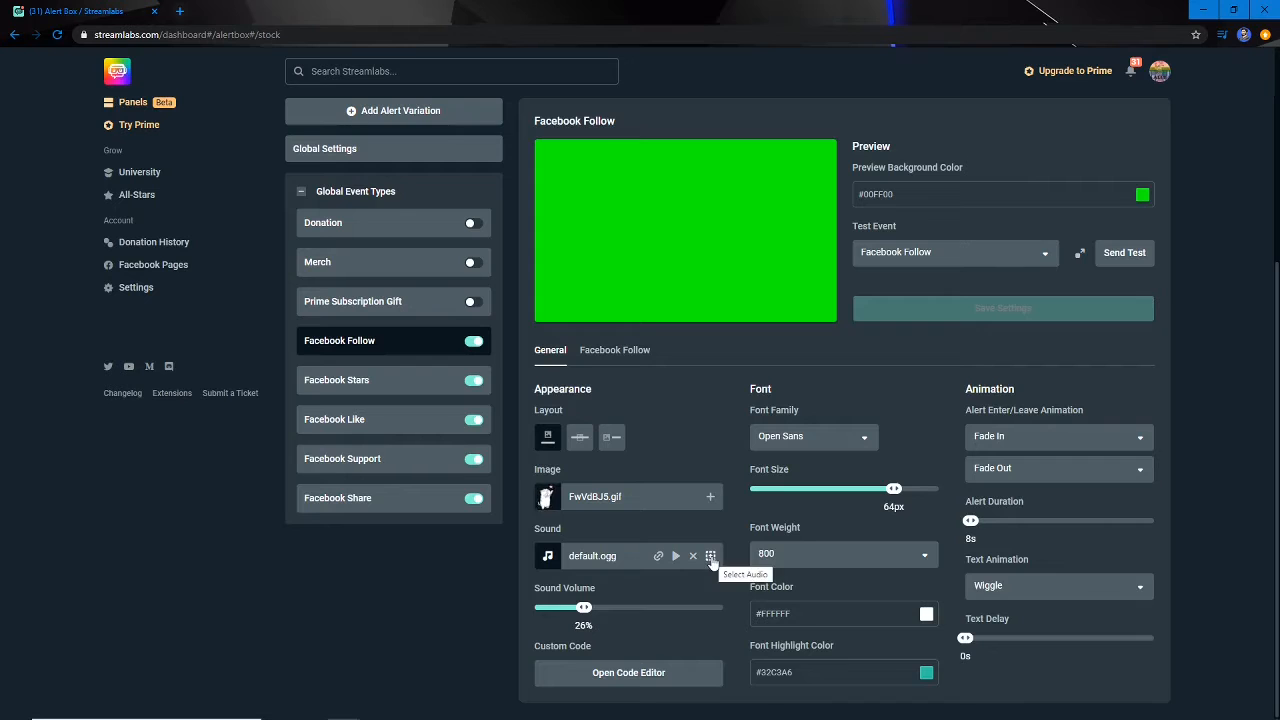
- Open the stock sounds for the Facebook Follow alert and preview the Bits and Bits 10 sounds
{"action": "left_click", "coordinate": [711, 558]}
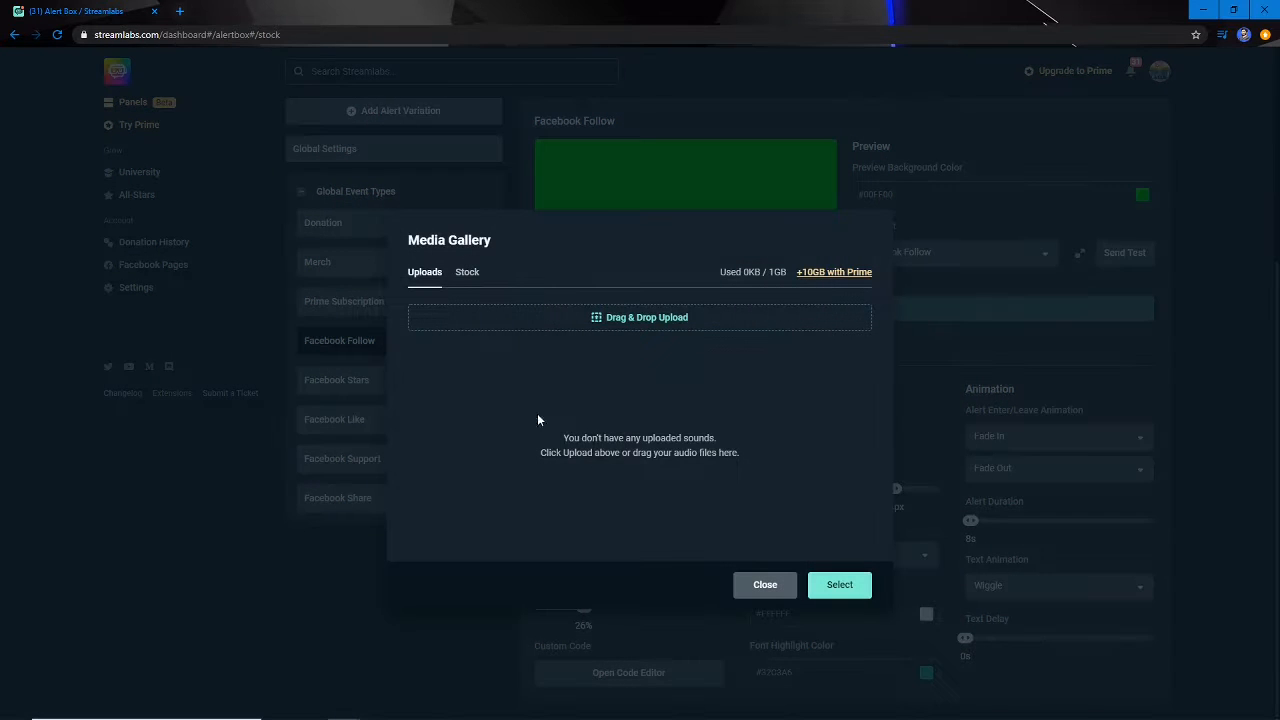
{"action": "left_click", "coordinate": [465, 278]}
{"action": "left_click", "coordinate": [471, 425]}
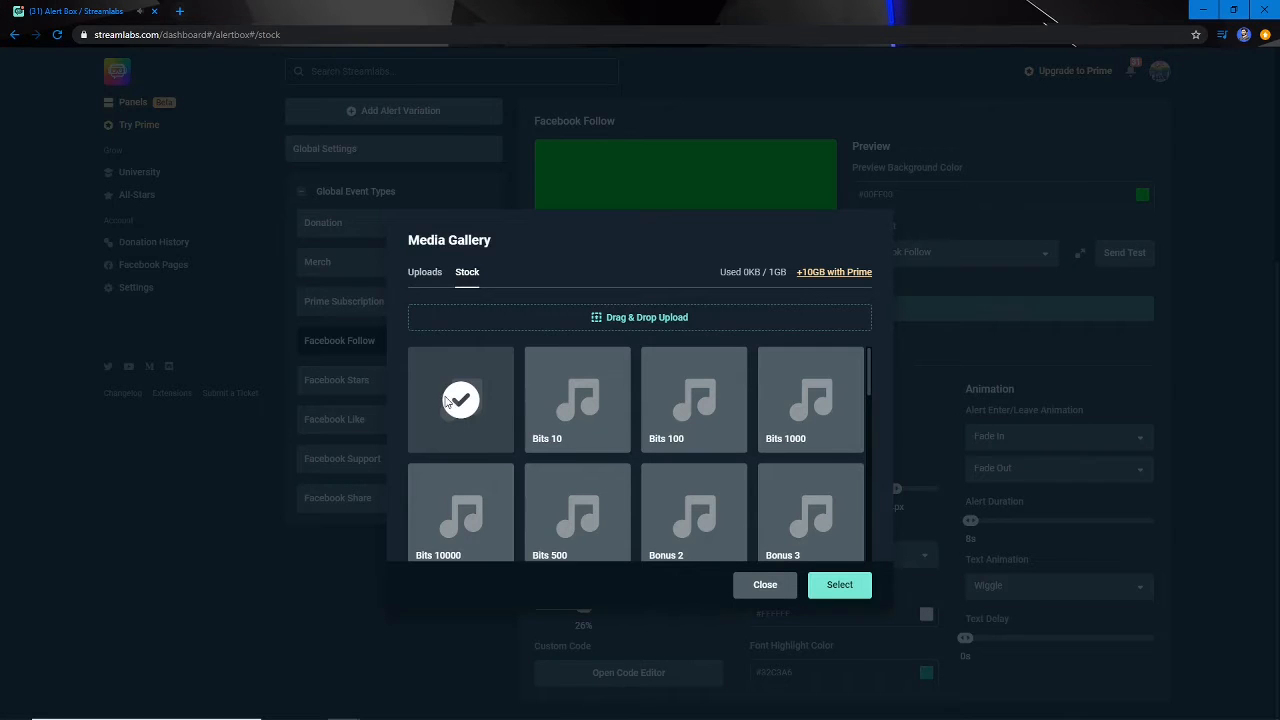
{"action": "left_click", "coordinate": [585, 412]}
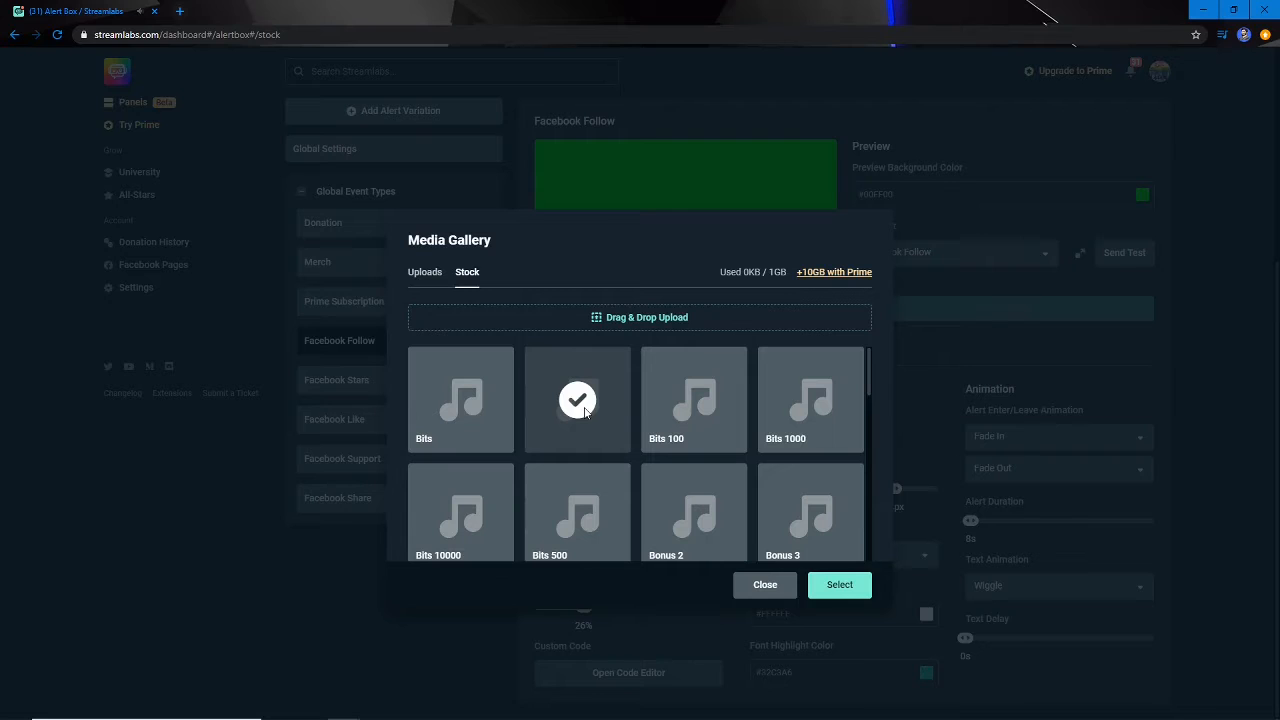
- Preview further sounds from the rest of the stock list, and close the Media Gallery without choosing one
{"action": "scroll", "coordinate": [583, 410], "scroll_direction": "down", "scroll_amount": 5}
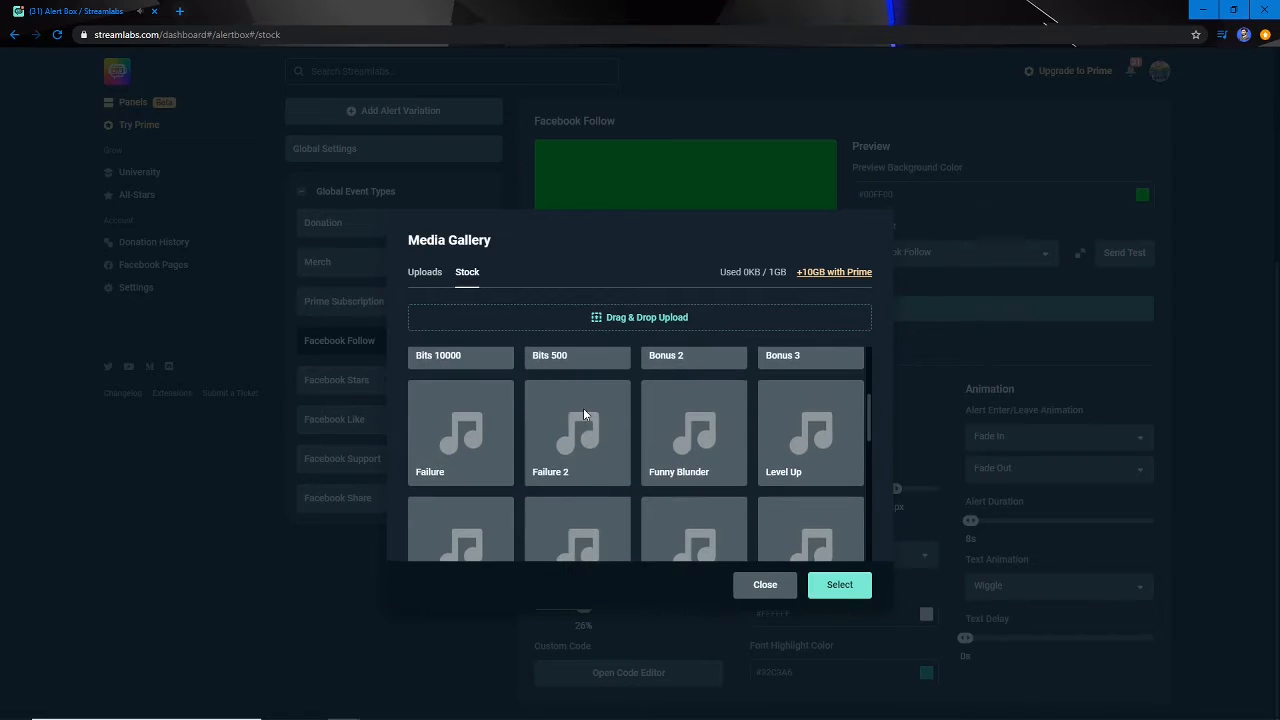
{"action": "scroll", "coordinate": [578, 431], "scroll_direction": "down", "scroll_amount": 2}
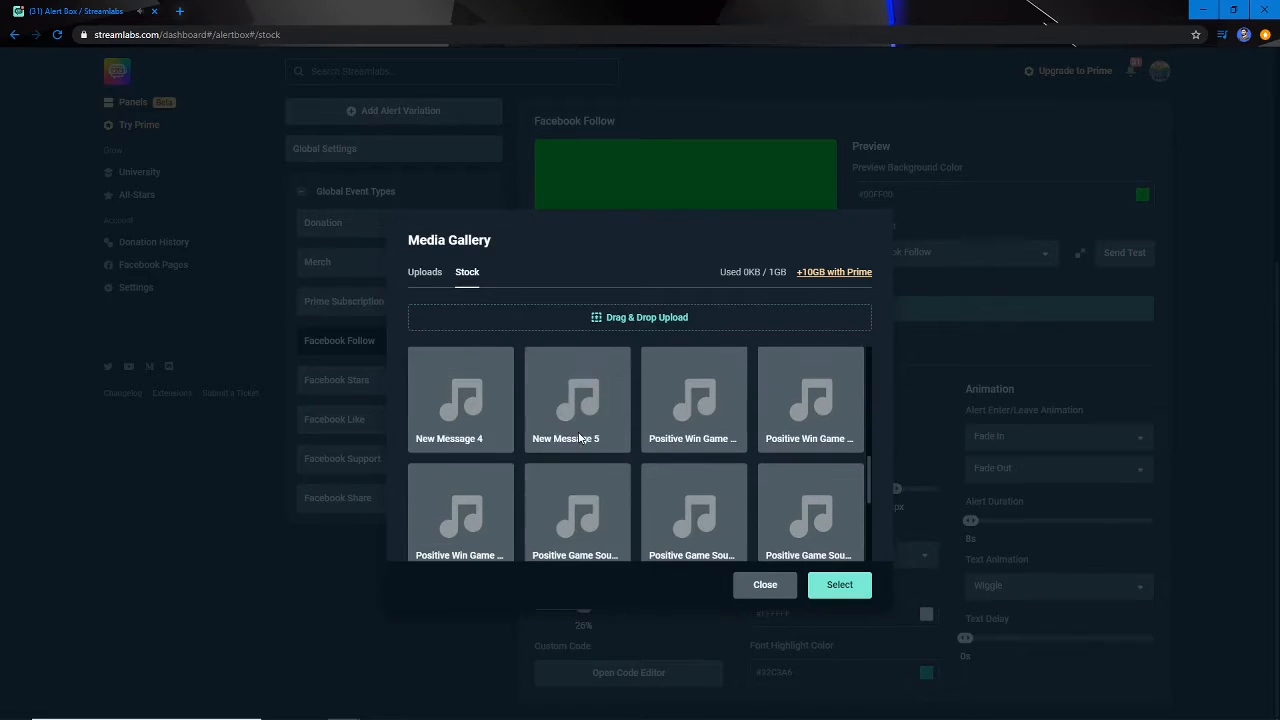
{"action": "scroll", "coordinate": [578, 431], "scroll_direction": "up", "scroll_amount": 1}
{"action": "scroll", "coordinate": [577, 430], "scroll_direction": "up", "scroll_amount": 1}
{"action": "left_click", "coordinate": [577, 430]}
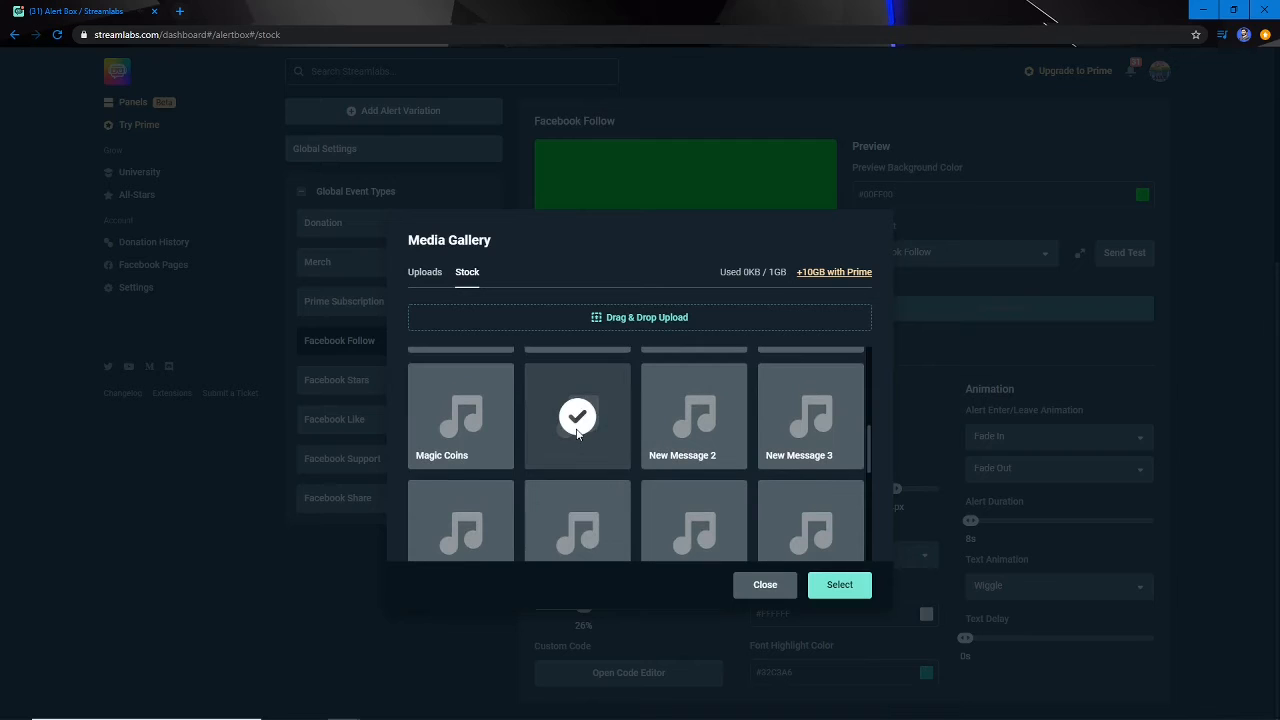
{"action": "scroll", "coordinate": [577, 430], "scroll_direction": "down", "scroll_amount": 2}
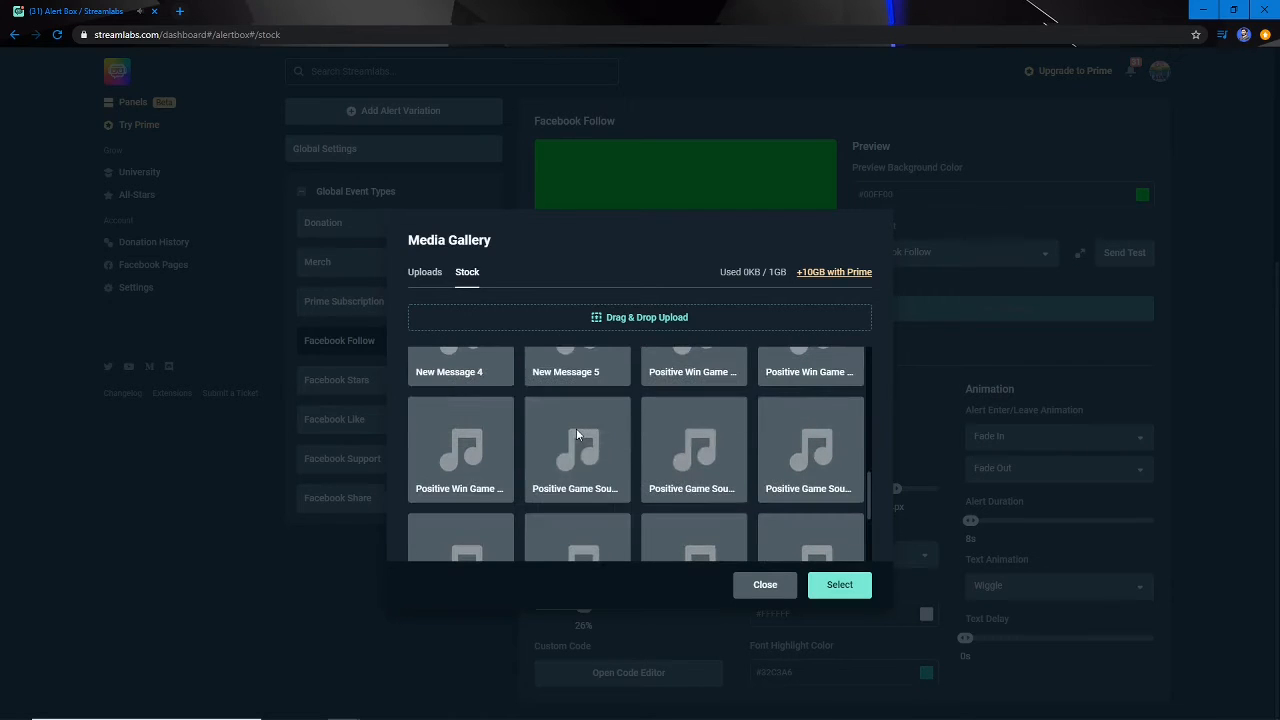
{"action": "scroll", "coordinate": [576, 428], "scroll_direction": "down", "scroll_amount": 2}
{"action": "left_click", "coordinate": [576, 428]}
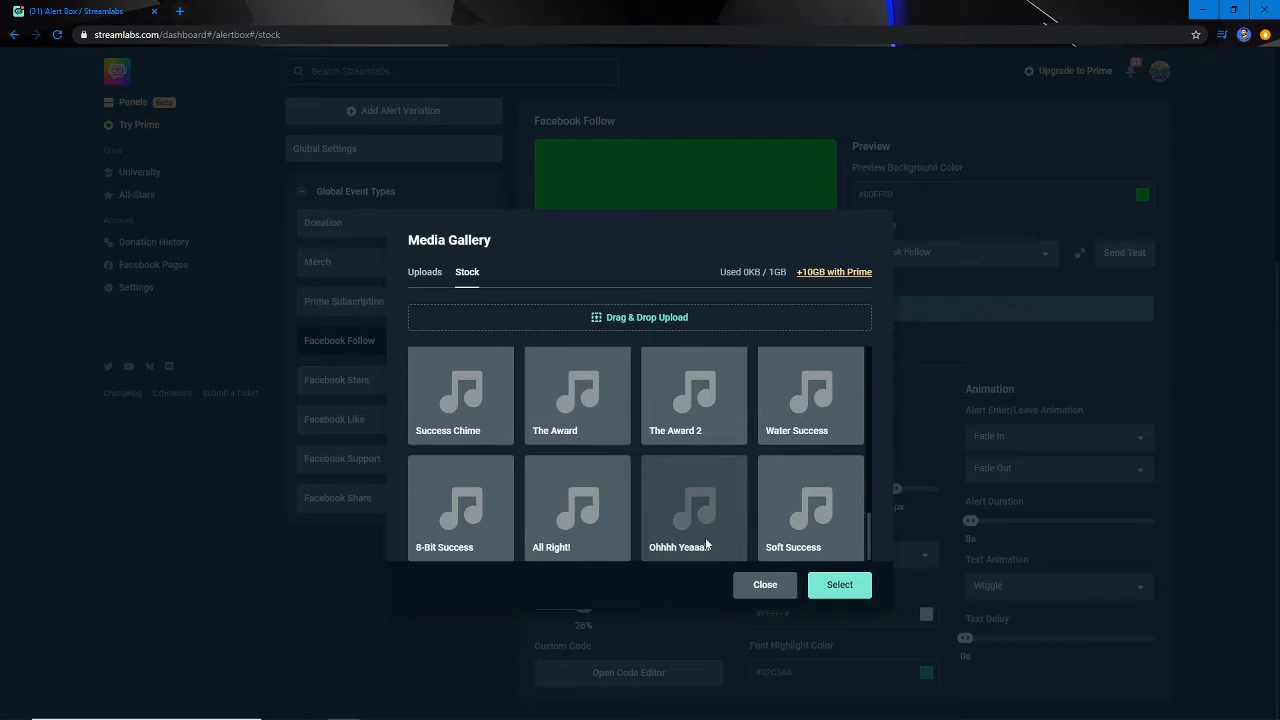
{"action": "left_click", "coordinate": [768, 592]}
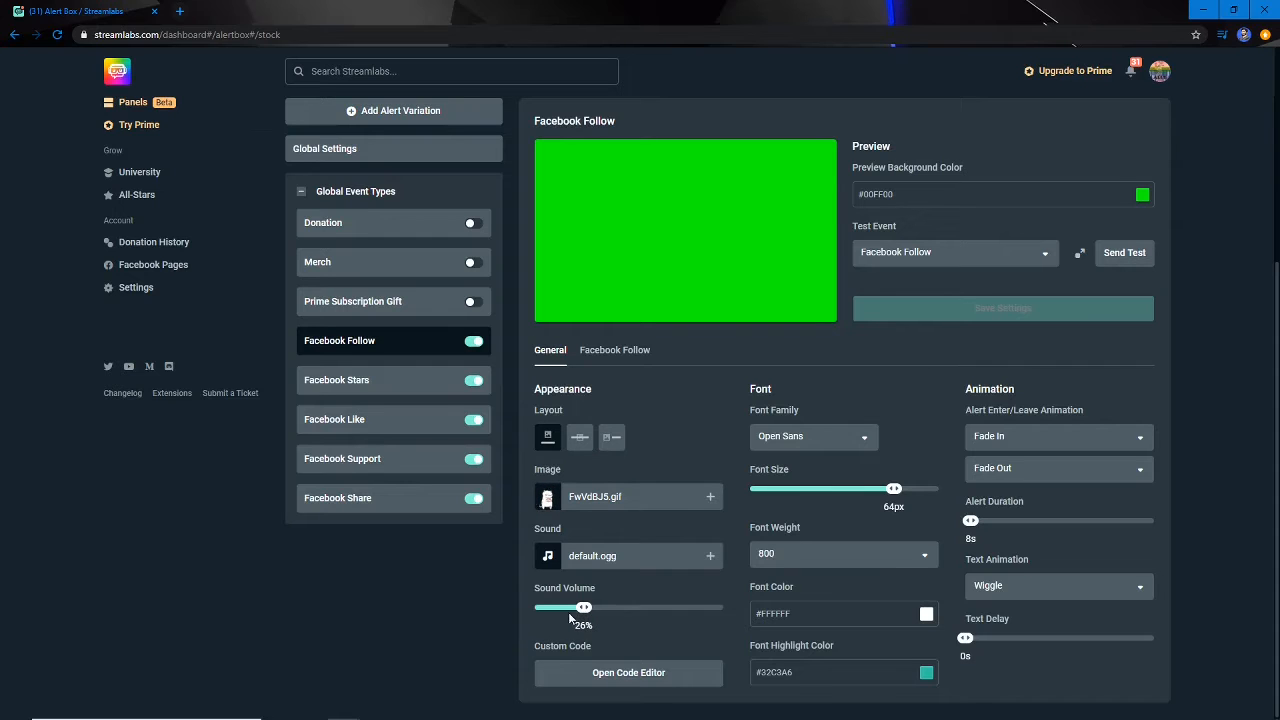
- Check the Facebook Follow message settings, return to the general settings and send a test Facebook Follow alert
{"action": "left_click", "coordinate": [614, 349]}
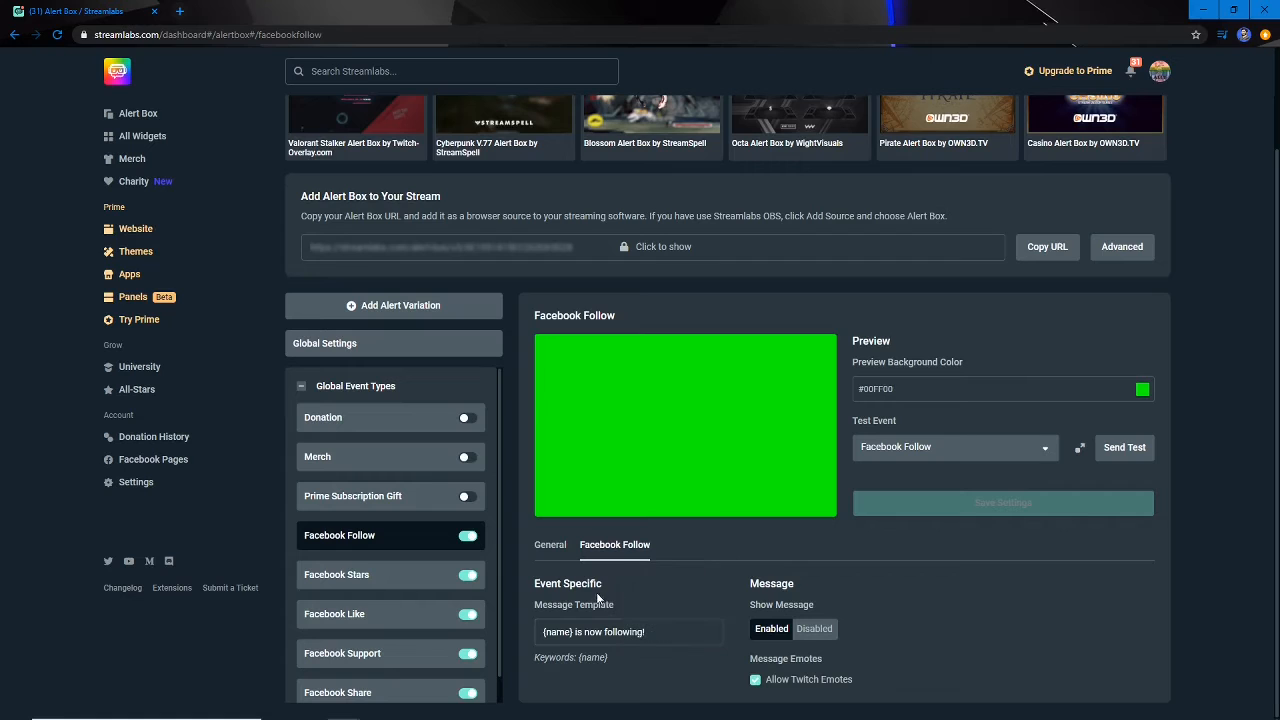
{"action": "left_click", "coordinate": [550, 544]}
{"action": "scroll", "coordinate": [550, 544], "scroll_direction": "down", "scroll_amount": 2}
{"action": "left_click", "coordinate": [1124, 256]}
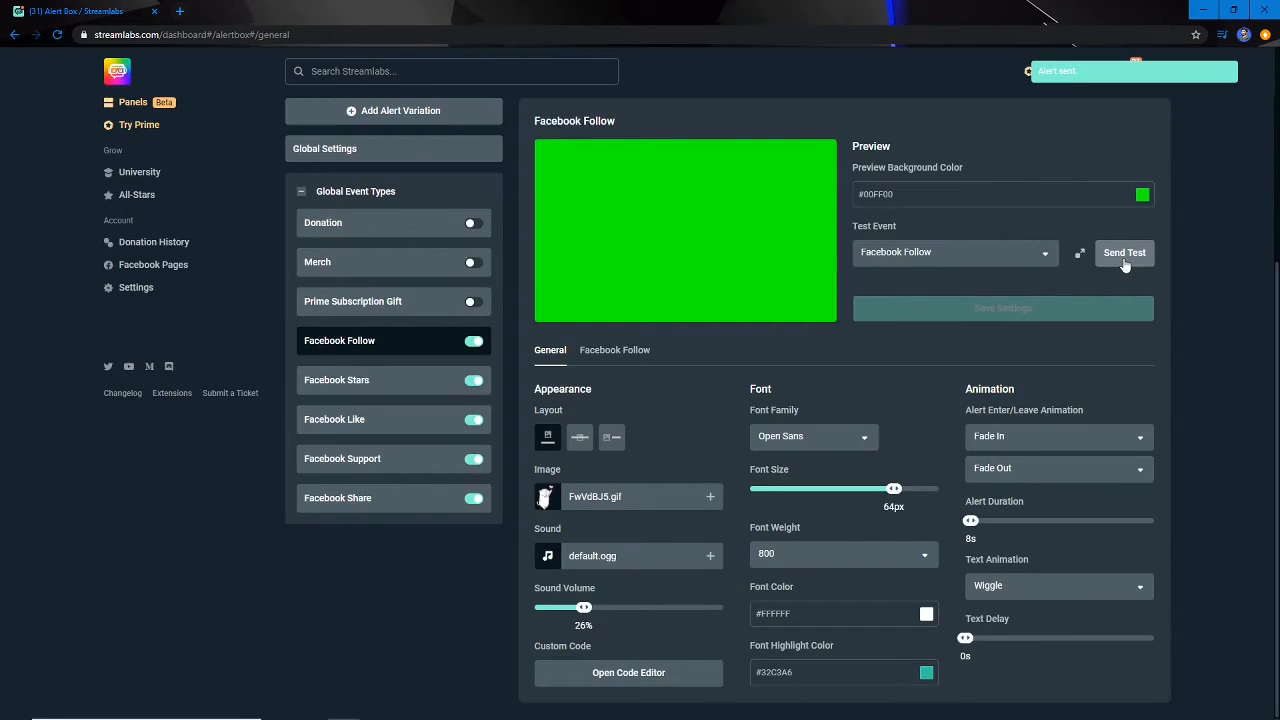
{"action": "scroll", "coordinate": [1094, 358], "scroll_direction": "up", "scroll_amount": 3}
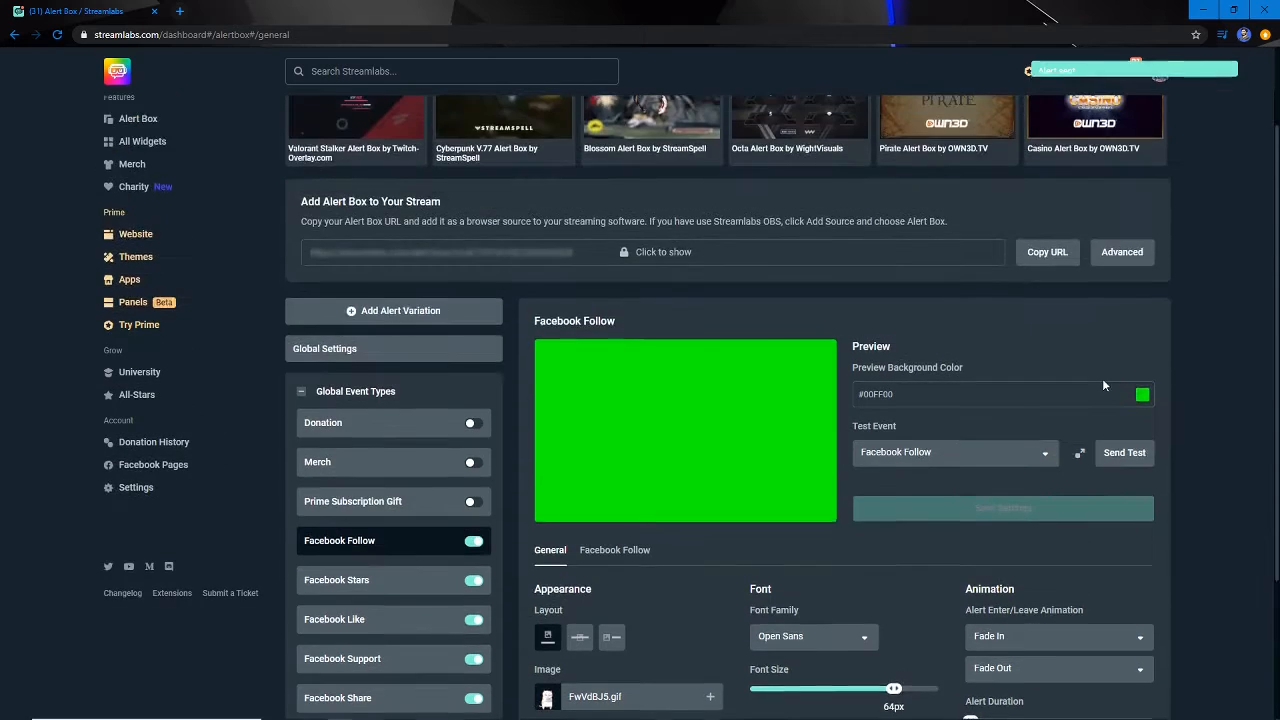
{"action": "scroll", "coordinate": [1104, 385], "scroll_direction": "down", "scroll_amount": 3}
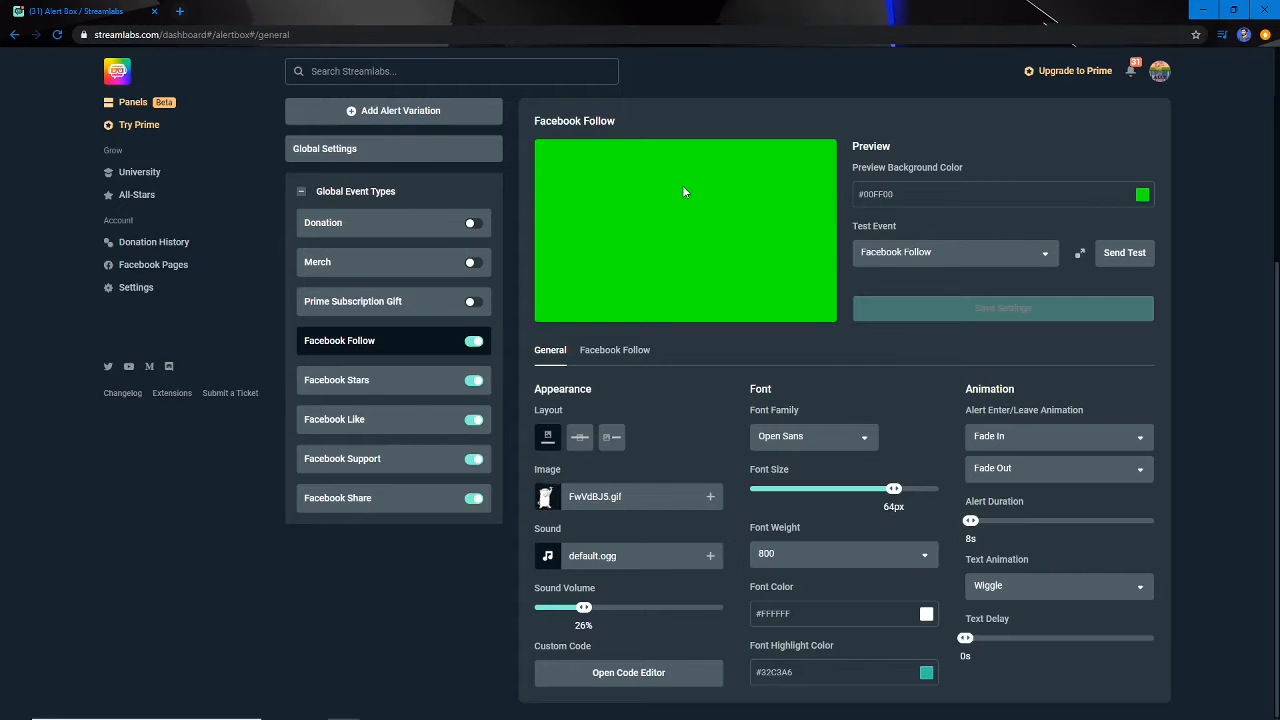
- Open the Chat Box widget's settings from the Widget Gallery
{"action": "scroll", "coordinate": [682, 192], "scroll_direction": "up", "scroll_amount": 2}
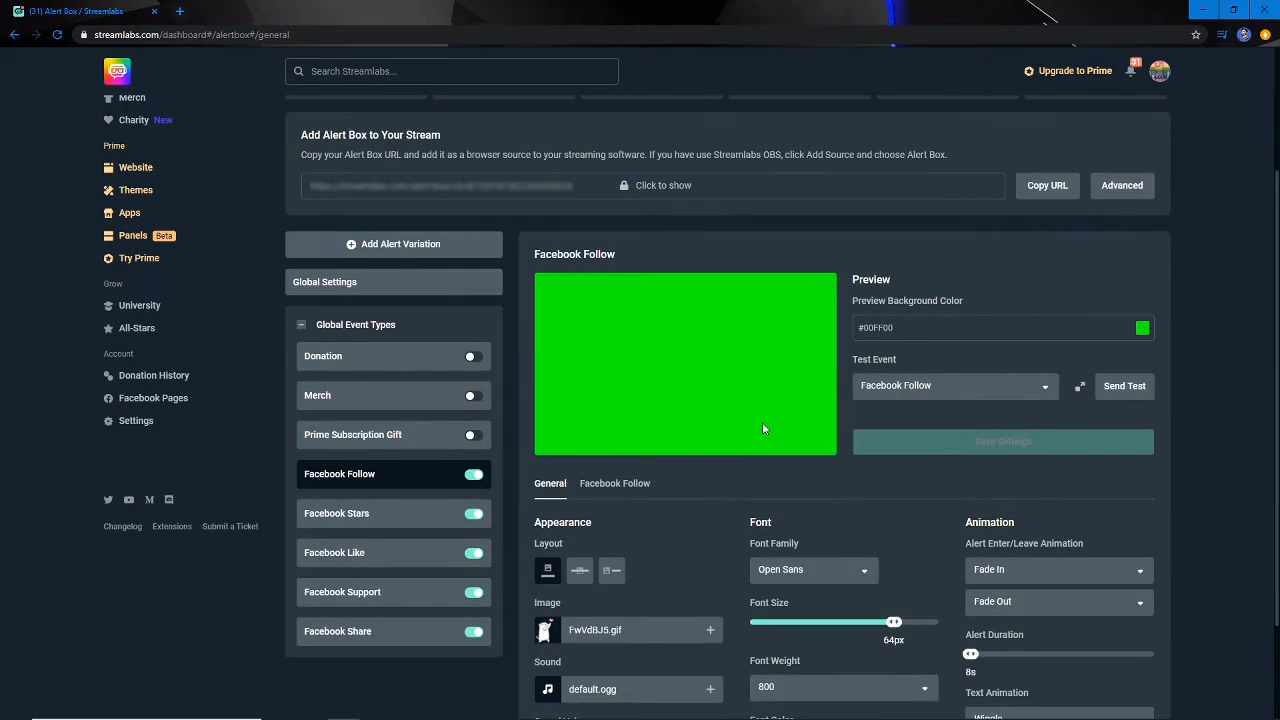
{"action": "scroll", "coordinate": [268, 281], "scroll_direction": "up", "scroll_amount": 3}
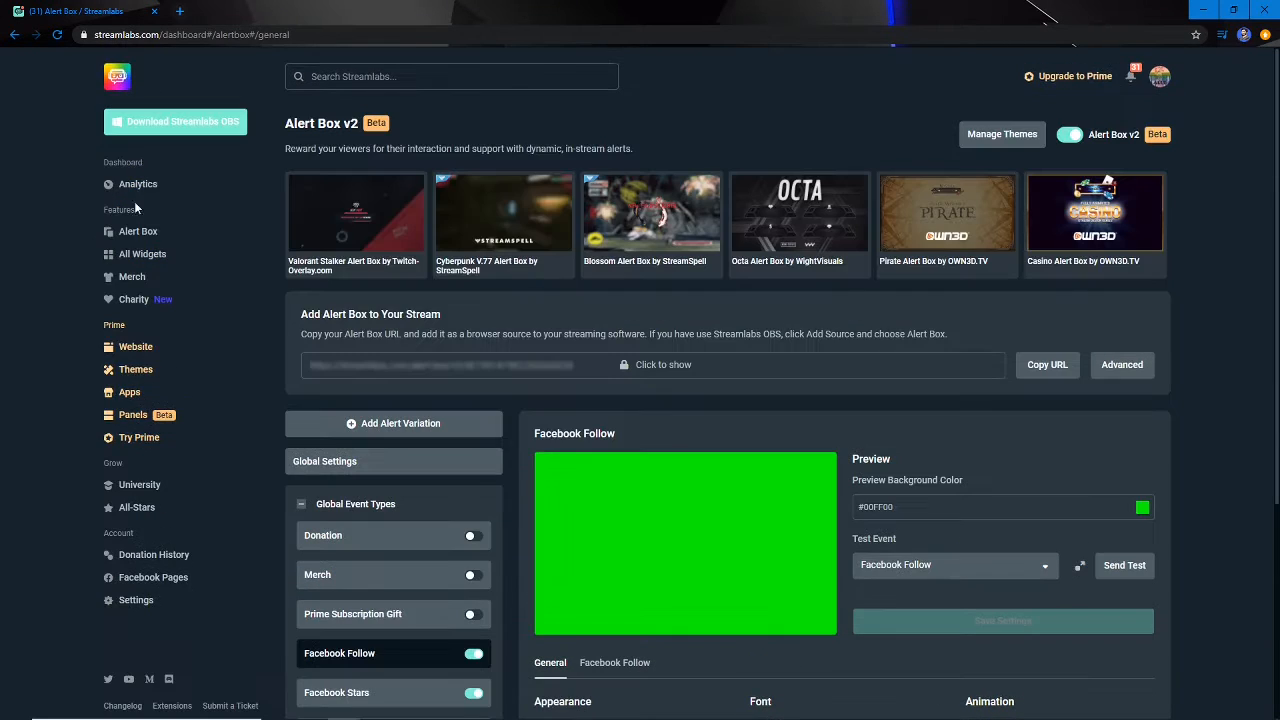
{"action": "left_click", "coordinate": [137, 256]}
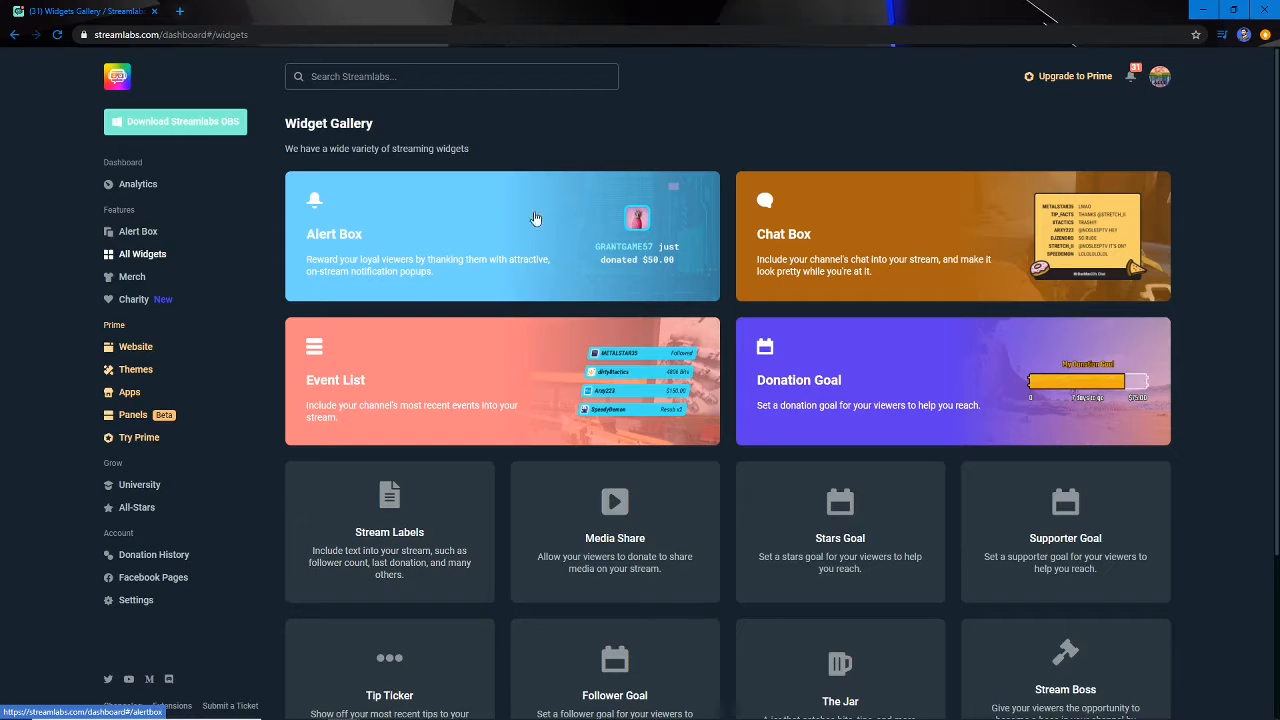
{"action": "left_click", "coordinate": [934, 233]}
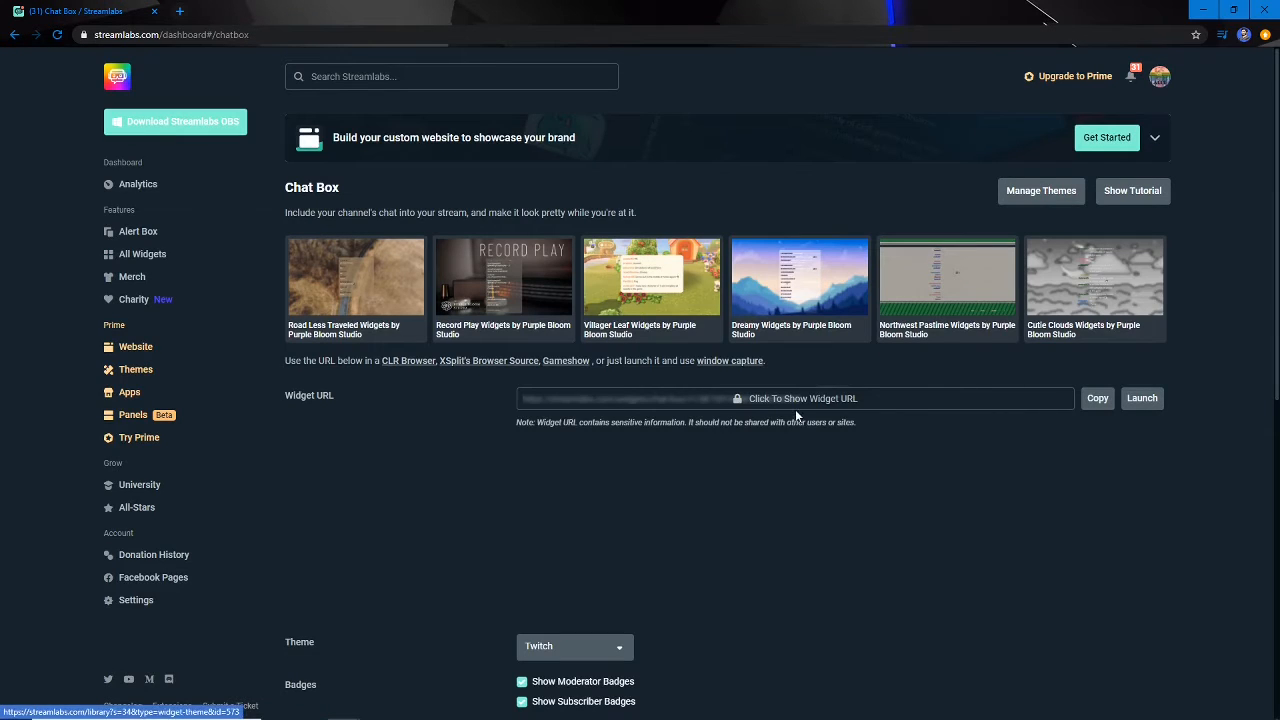
- Look over the Chat Box settings and try the Boxed theme for the chat preview
{"action": "scroll", "coordinate": [795, 442], "scroll_direction": "down", "scroll_amount": 3}
{"action": "scroll", "coordinate": [793, 445], "scroll_direction": "down", "scroll_amount": 2}
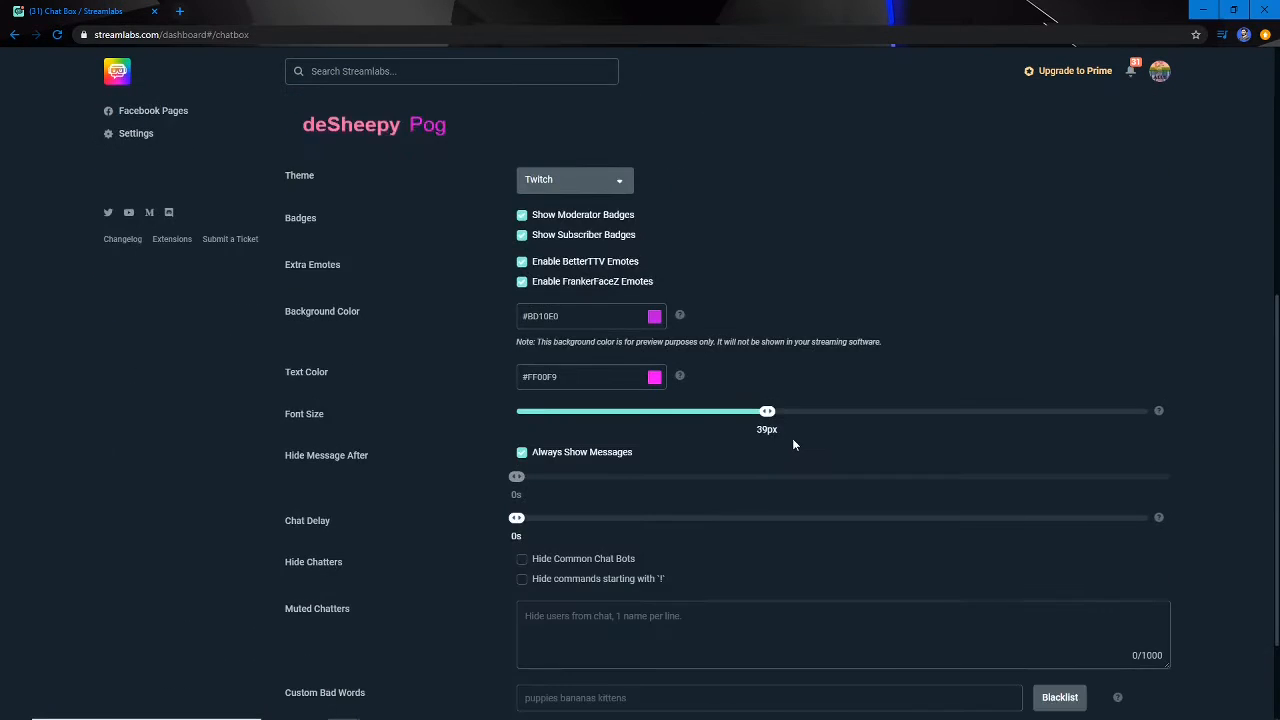
{"action": "scroll", "coordinate": [760, 435], "scroll_direction": "up", "scroll_amount": 3}
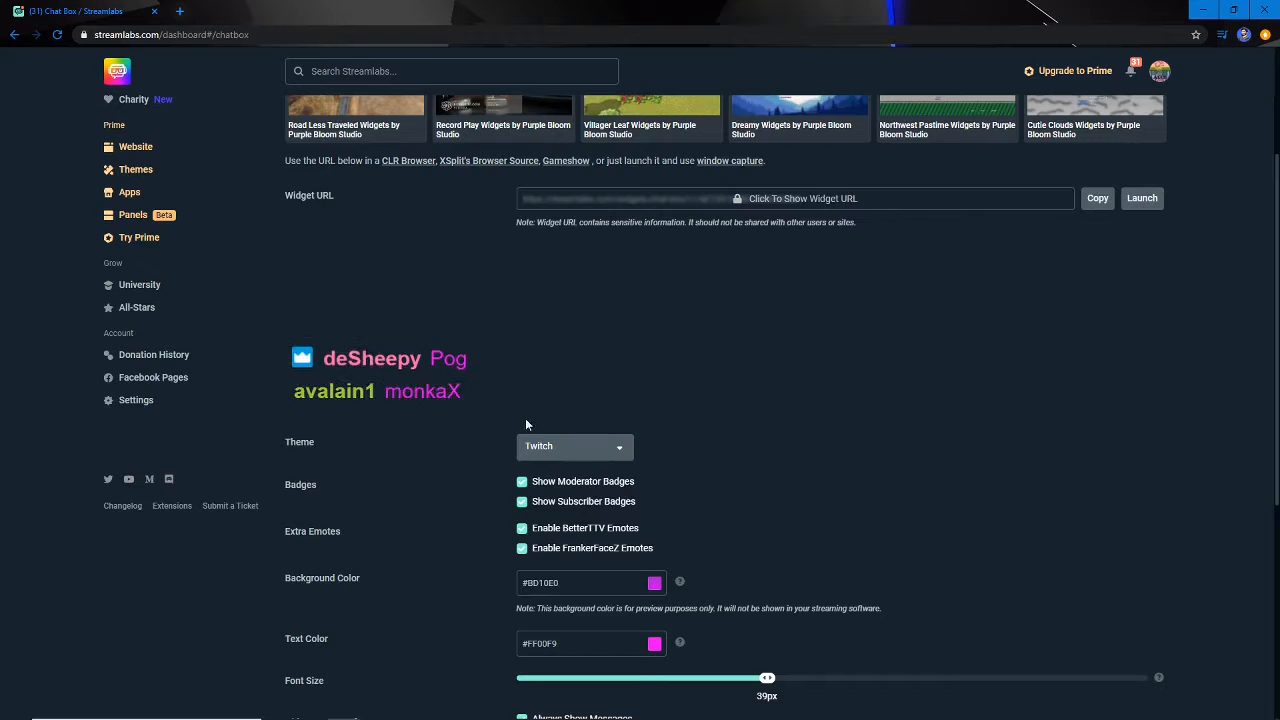
{"action": "left_click", "coordinate": [591, 446]}
{"action": "left_click", "coordinate": [588, 495]}
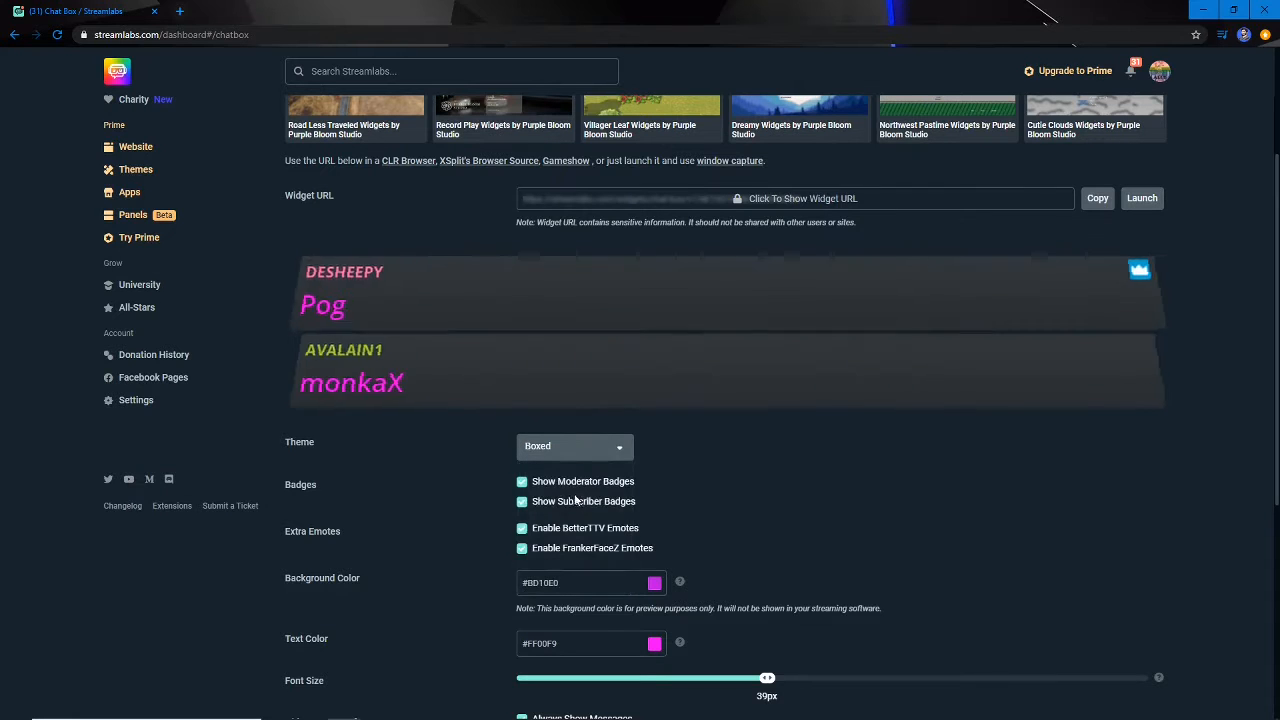
{"action": "left_click", "coordinate": [566, 454]}
{"action": "scroll", "coordinate": [565, 480], "scroll_direction": "up", "scroll_amount": 2}
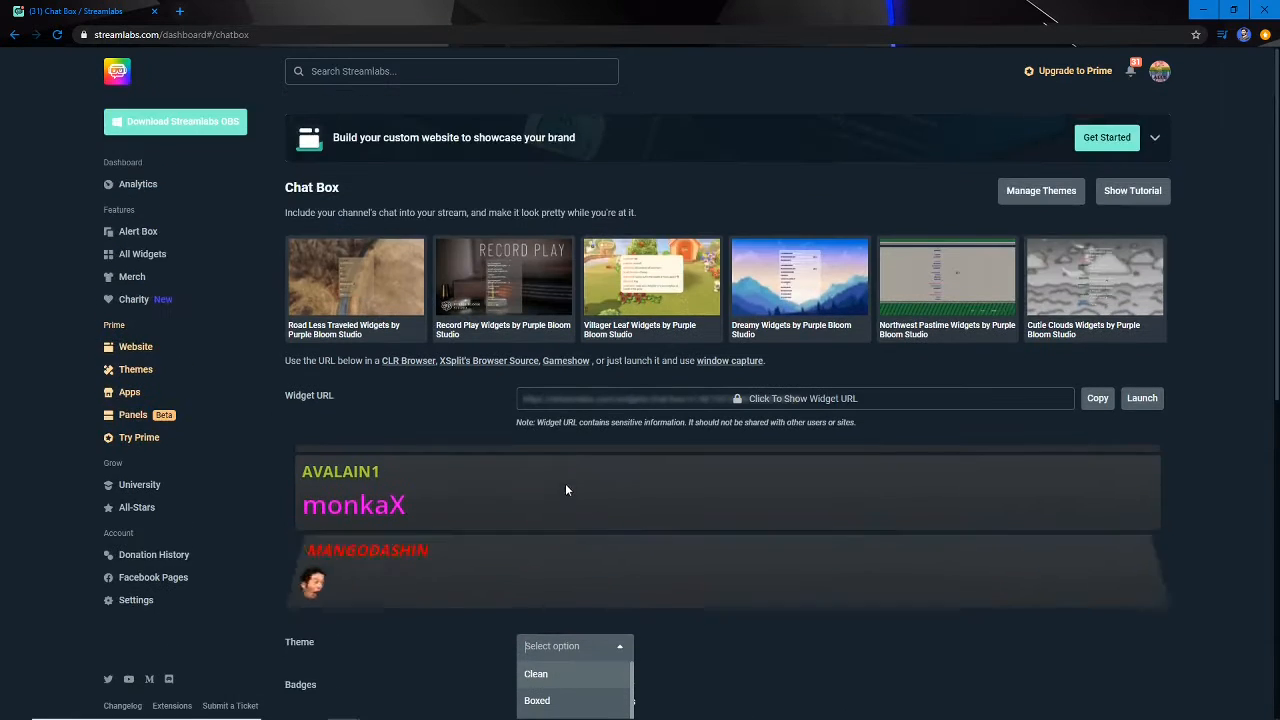
{"action": "scroll", "coordinate": [564, 508], "scroll_direction": "down", "scroll_amount": 2}
{"action": "left_click", "coordinate": [563, 500]}
- Try the Clean and Oldschool themes for the chat preview, and set the Chat Box theme to Twitch
{"action": "left_click", "coordinate": [556, 452]}
{"action": "left_click", "coordinate": [558, 478]}
{"action": "left_click", "coordinate": [557, 452]}
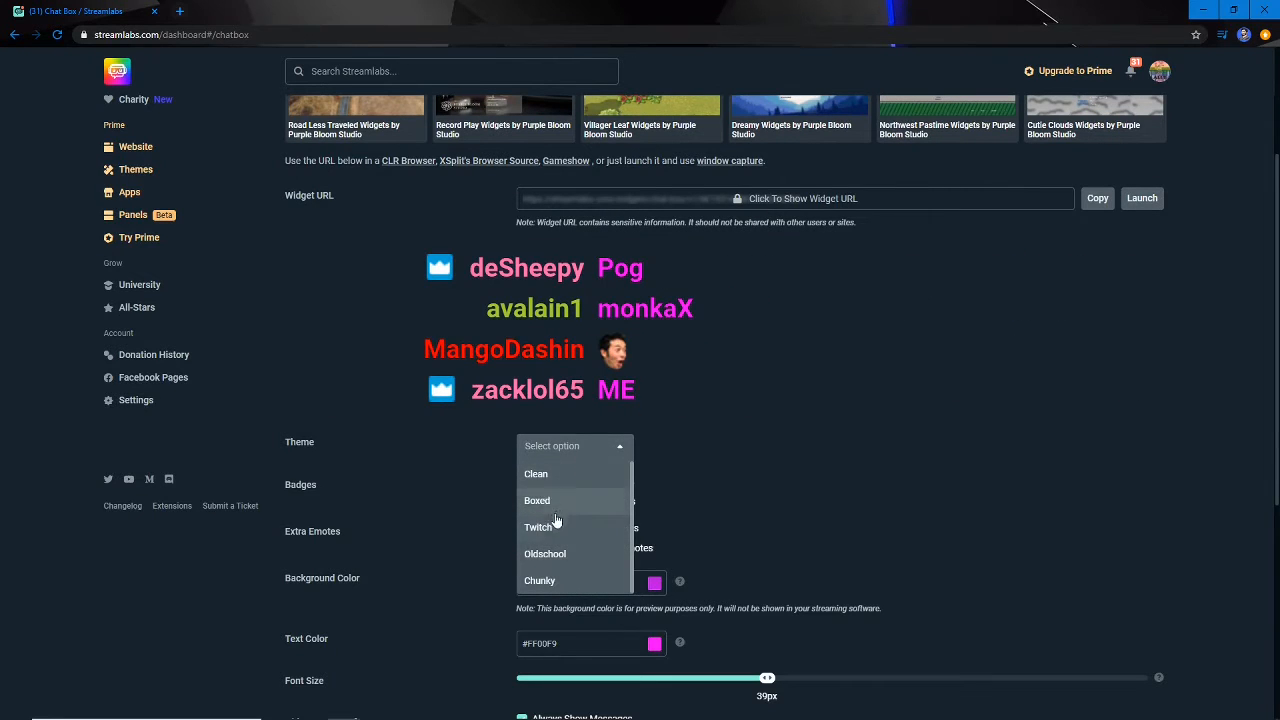
{"action": "left_click", "coordinate": [558, 556]}
{"action": "left_click", "coordinate": [559, 452]}
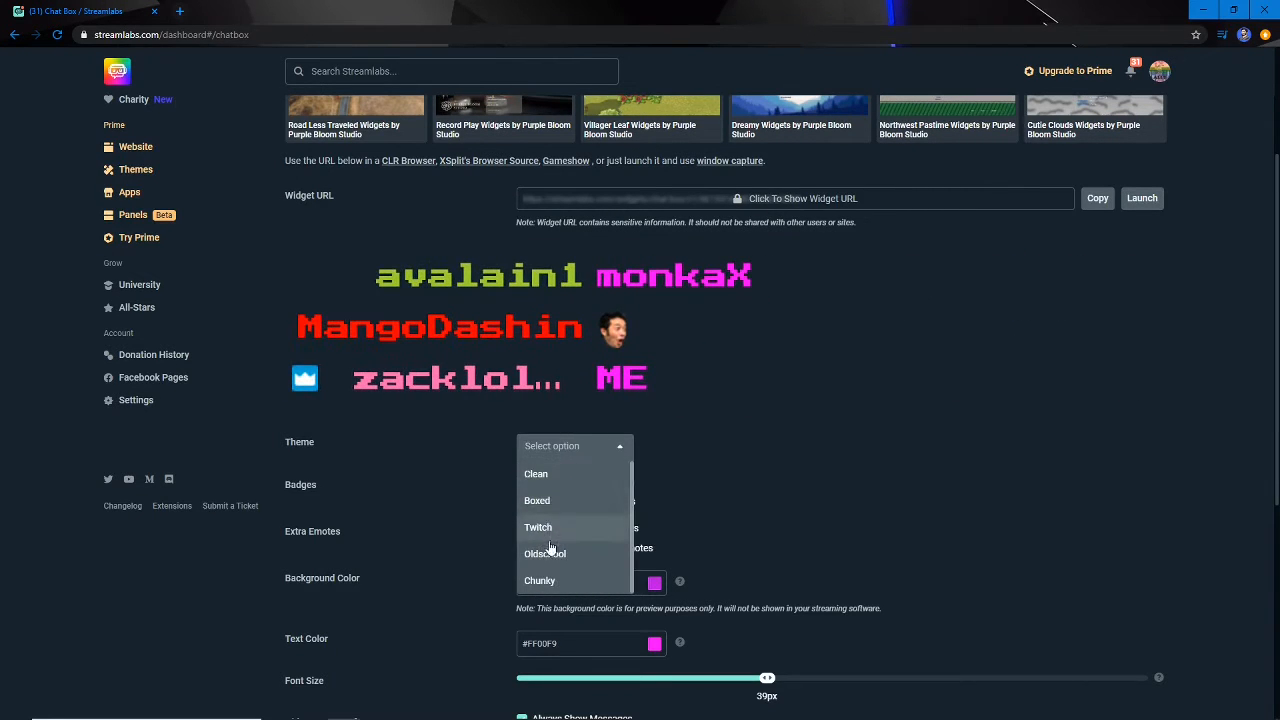
{"action": "left_click", "coordinate": [547, 528]}
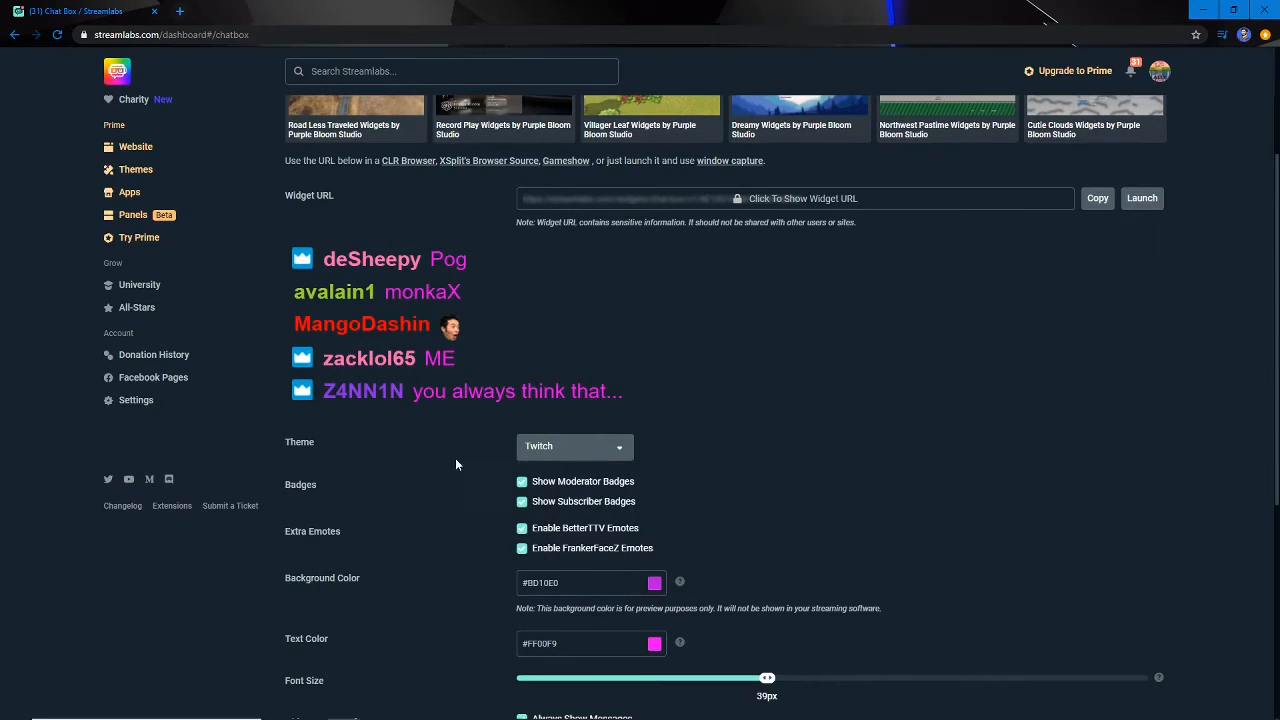
- Look over the remaining Chat Box settings, from badges, emotes, colors and font size down to muted chatters and custom bad words
{"action": "scroll", "coordinate": [465, 450], "scroll_direction": "down", "scroll_amount": 2}
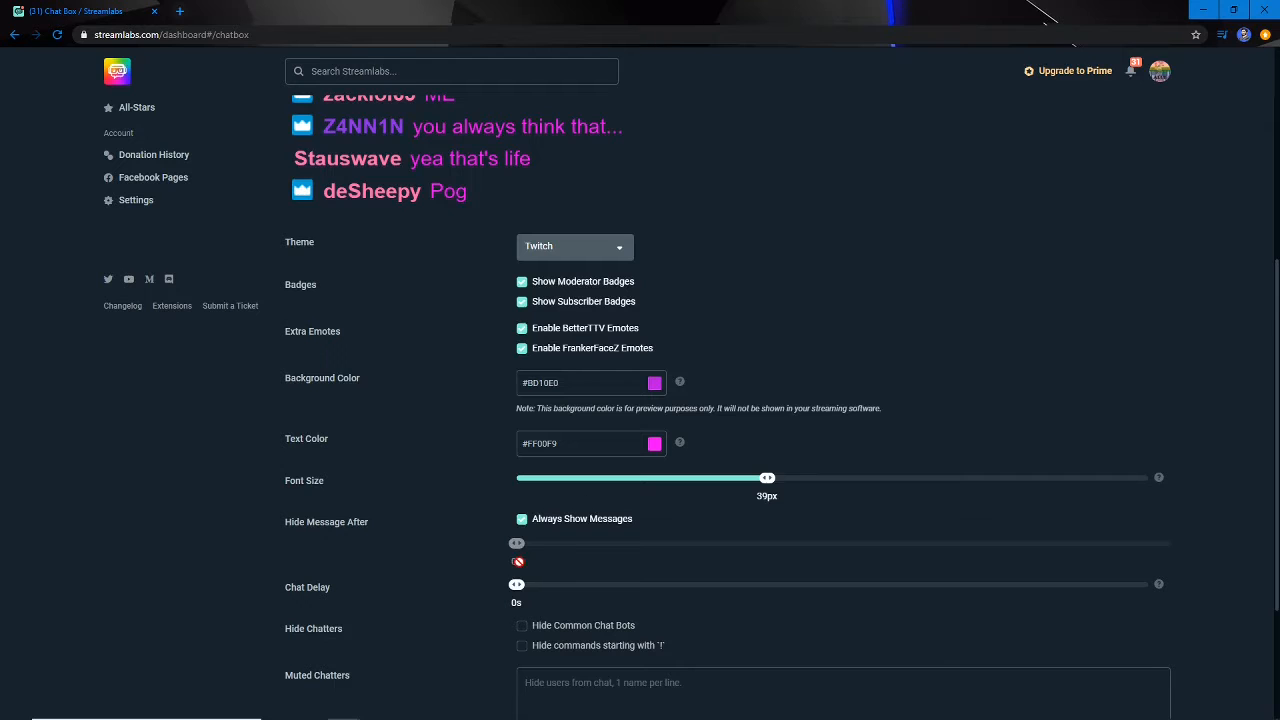
{"action": "scroll", "coordinate": [477, 580], "scroll_direction": "down", "scroll_amount": 2}
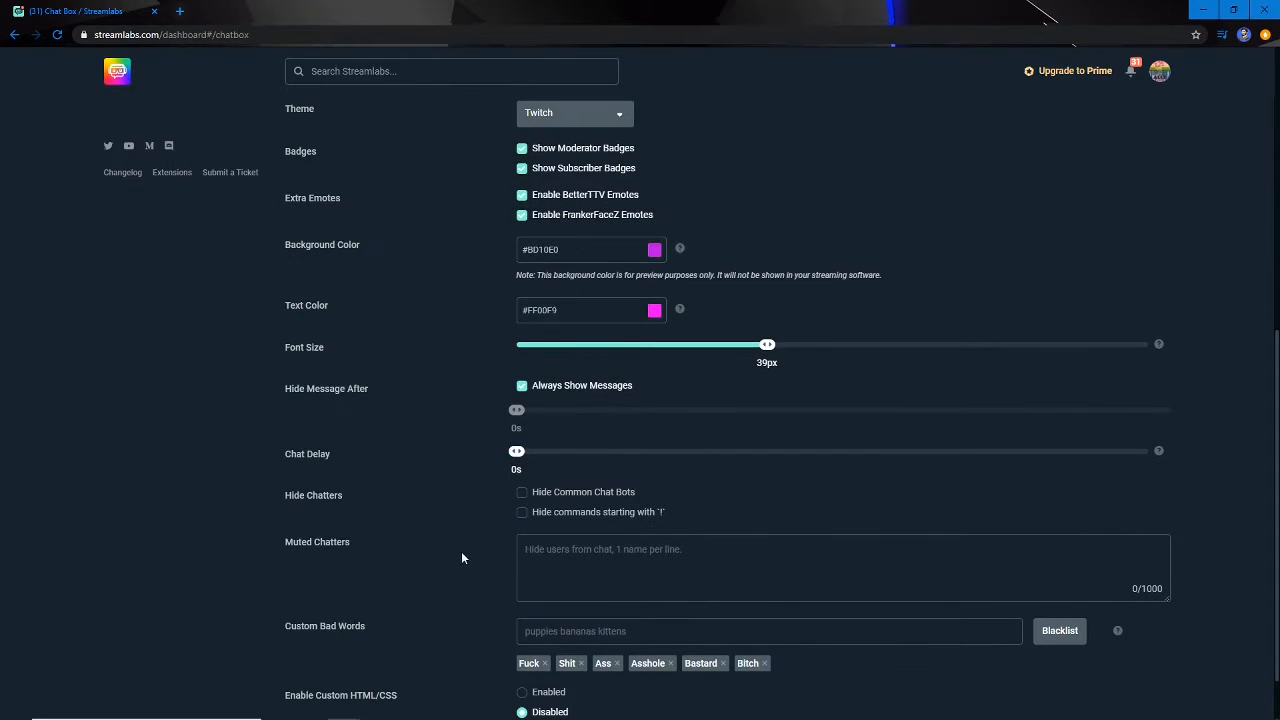
{"action": "scroll", "coordinate": [464, 556], "scroll_direction": "down", "scroll_amount": 1}
{"action": "scroll", "coordinate": [458, 525], "scroll_direction": "up", "scroll_amount": 4}
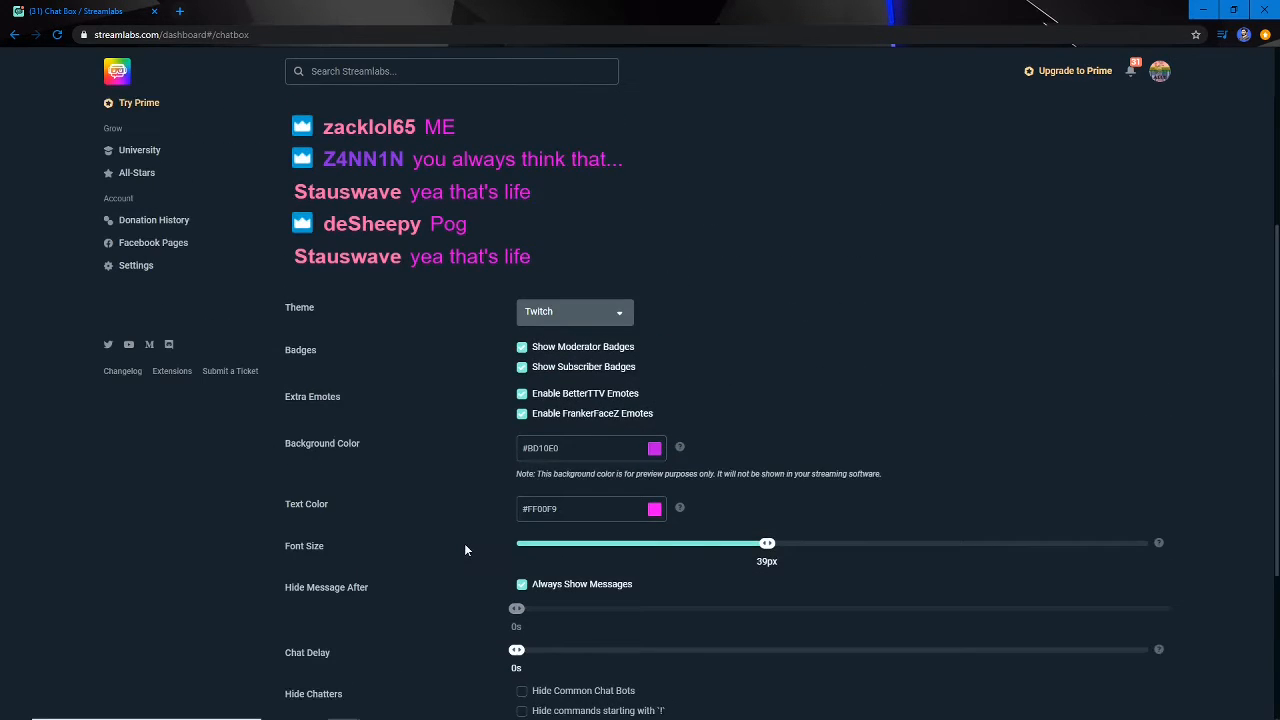
{"action": "scroll", "coordinate": [465, 548], "scroll_direction": "down", "scroll_amount": 1}
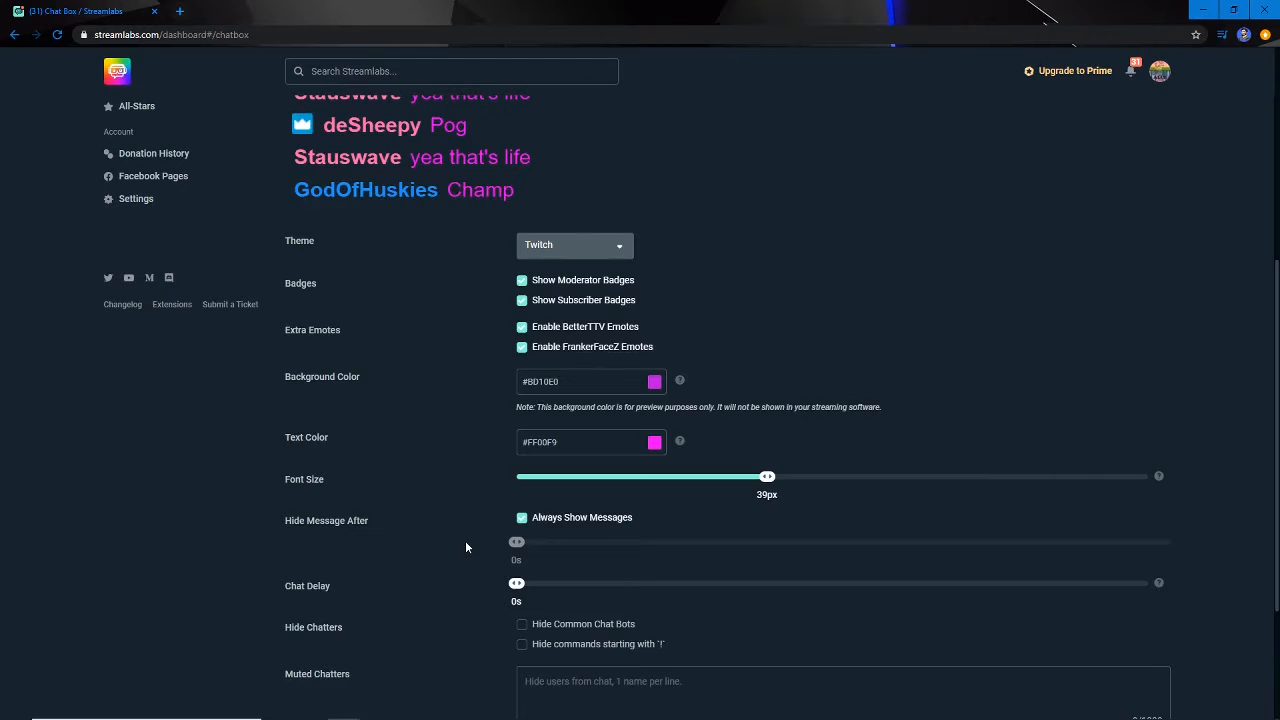
{"action": "scroll", "coordinate": [466, 540], "scroll_direction": "up", "scroll_amount": 5}
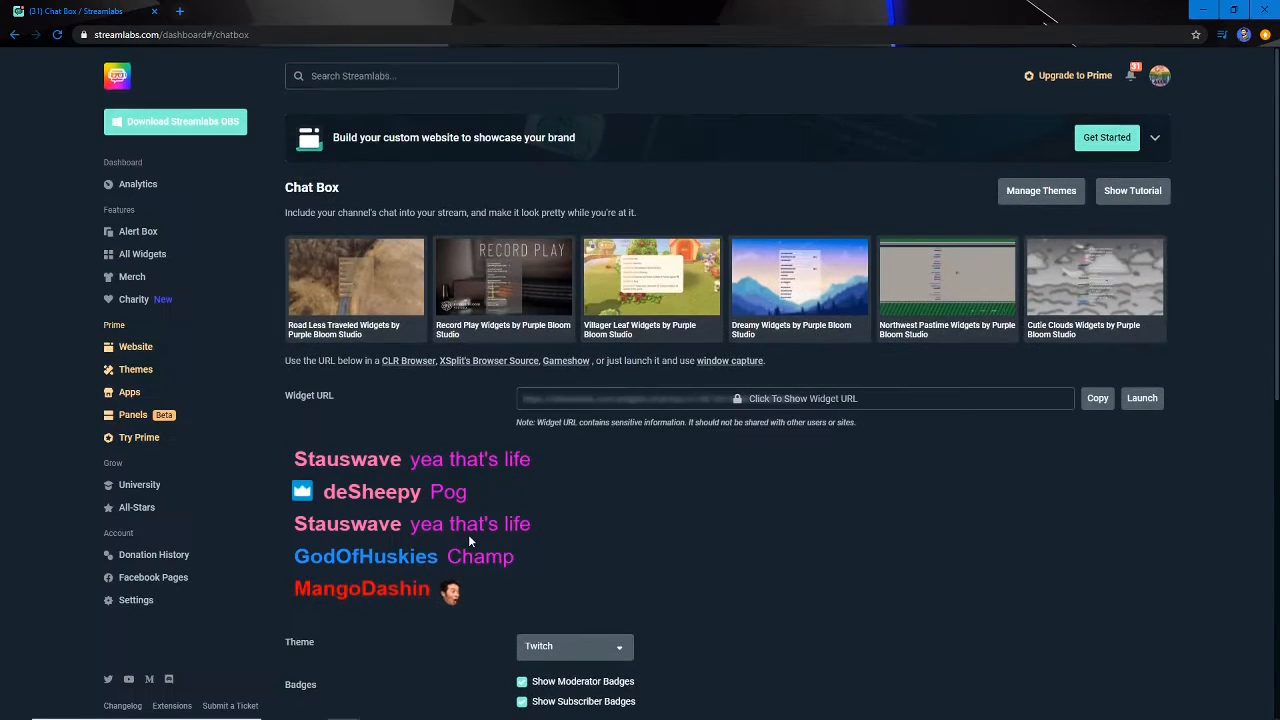
- Open the Spin Wheel widget's settings from the Widget Gallery and dismiss its introduction
{"action": "left_click", "coordinate": [132, 252]}
{"action": "scroll", "coordinate": [760, 520], "scroll_direction": "down", "scroll_amount": 1}
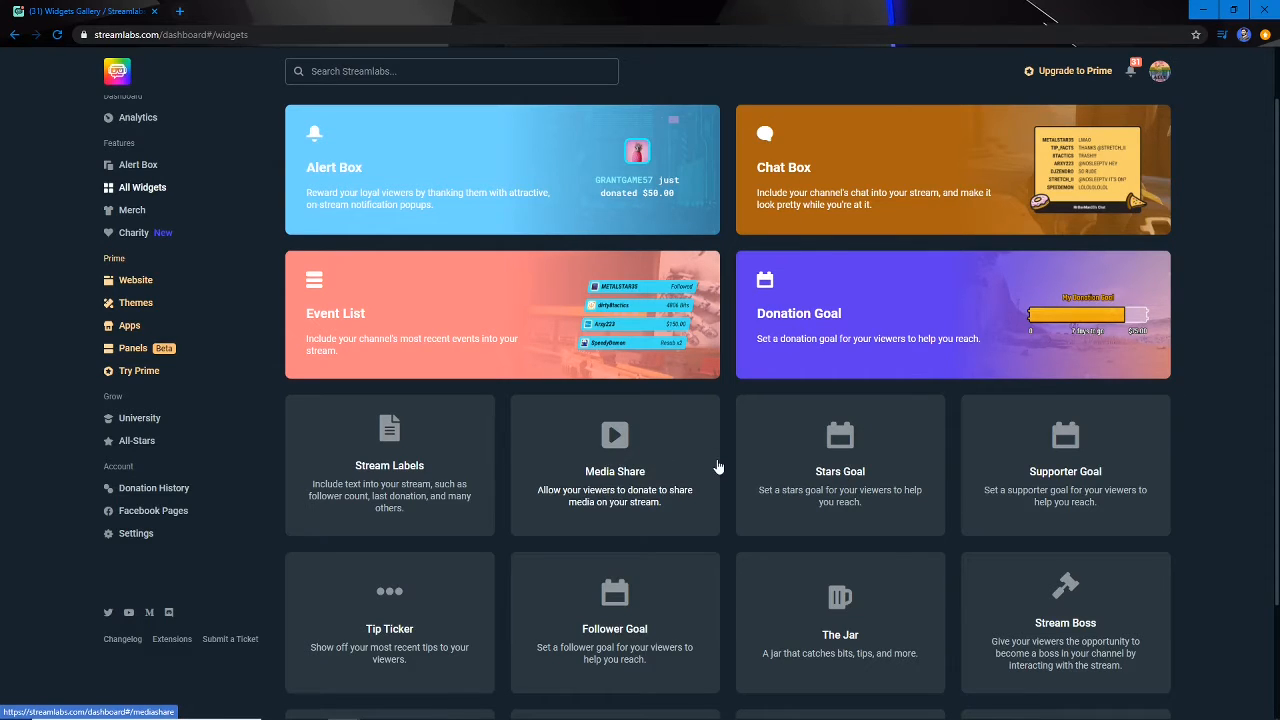
{"action": "scroll", "coordinate": [777, 468], "scroll_direction": "down", "scroll_amount": 2}
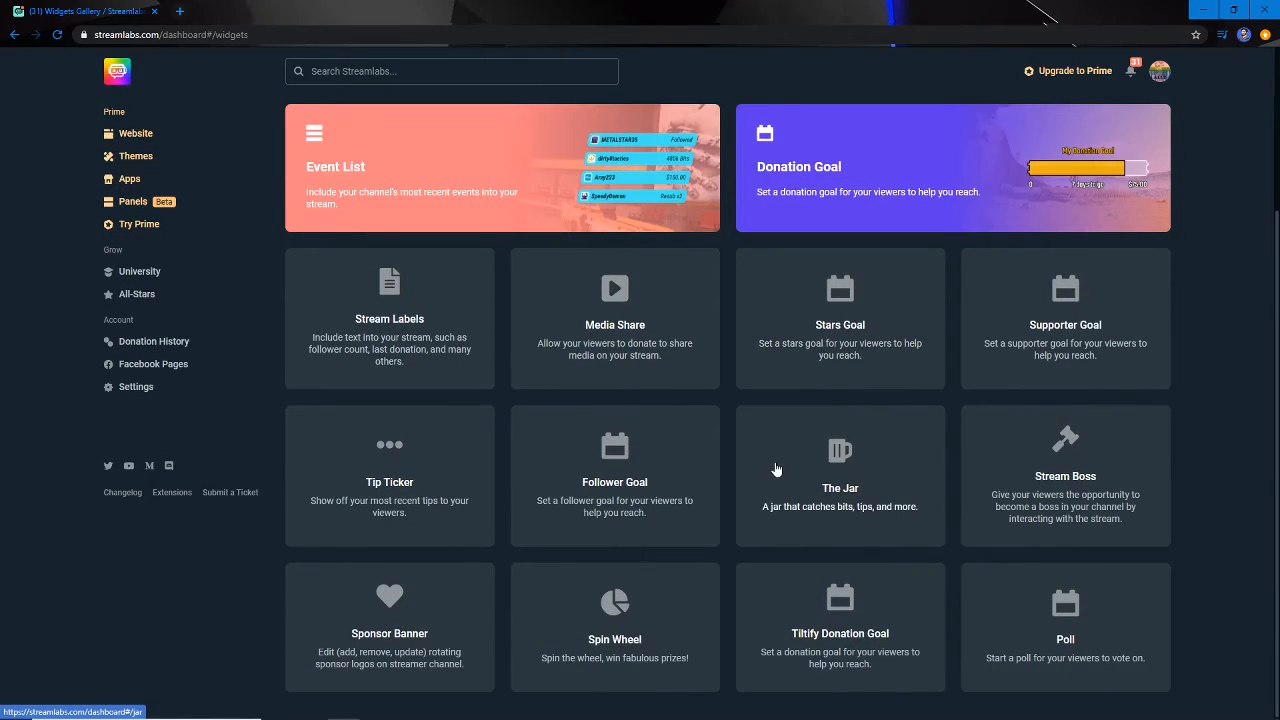
{"action": "left_click", "coordinate": [585, 609]}
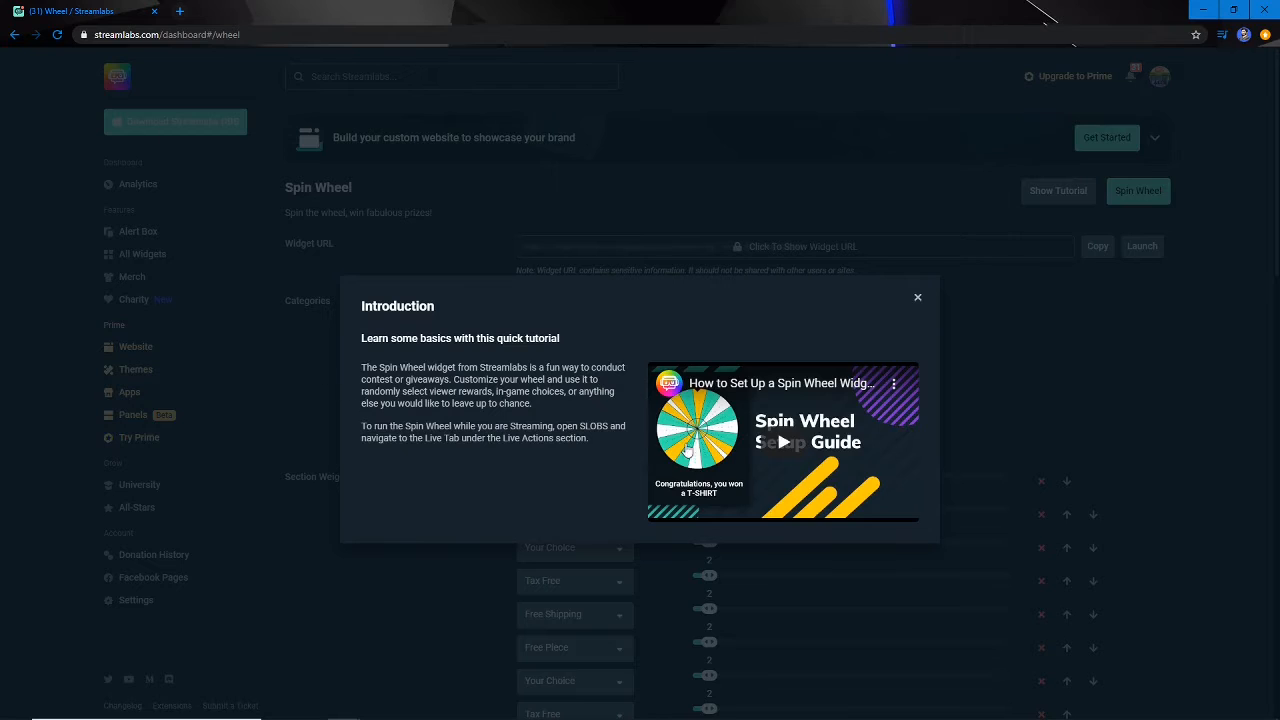
{"action": "left_click", "coordinate": [917, 297]}
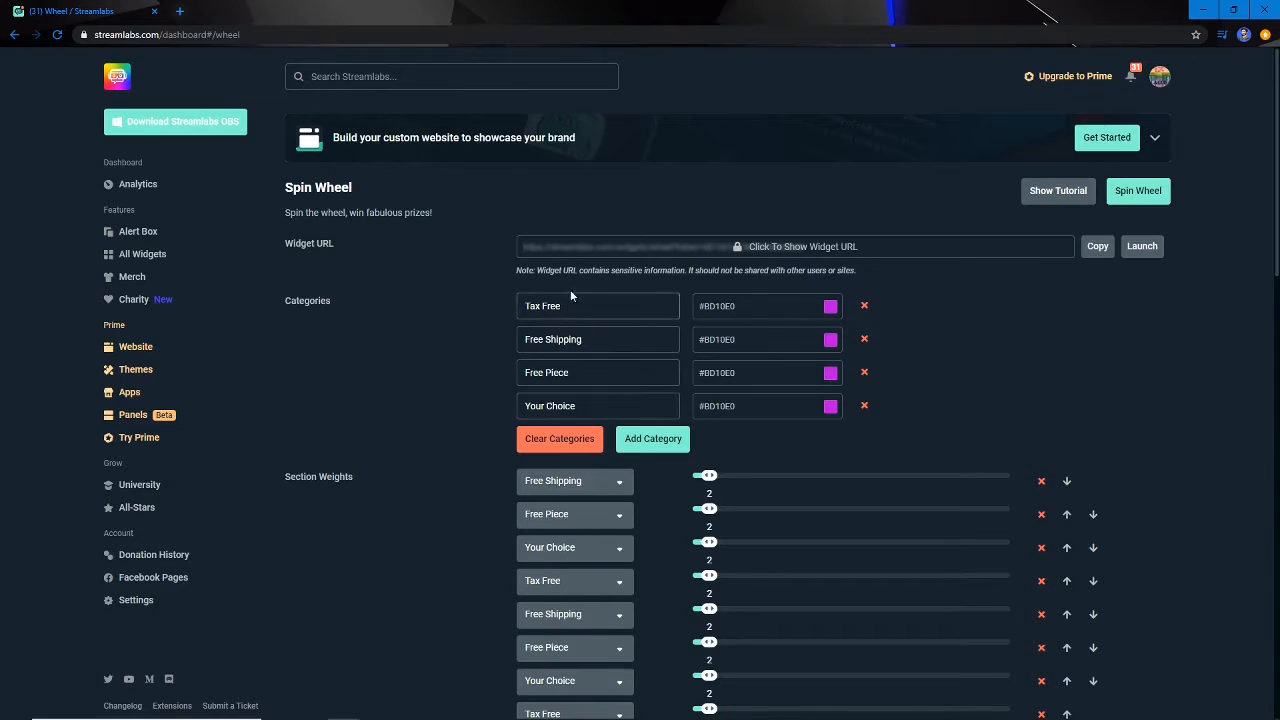
- Examine the Spin Wheel settings, including categories, section weights, result template, fonts, borders, speed, ticker image and center image
{"action": "scroll", "coordinate": [781, 426], "scroll_direction": "down", "scroll_amount": 1}
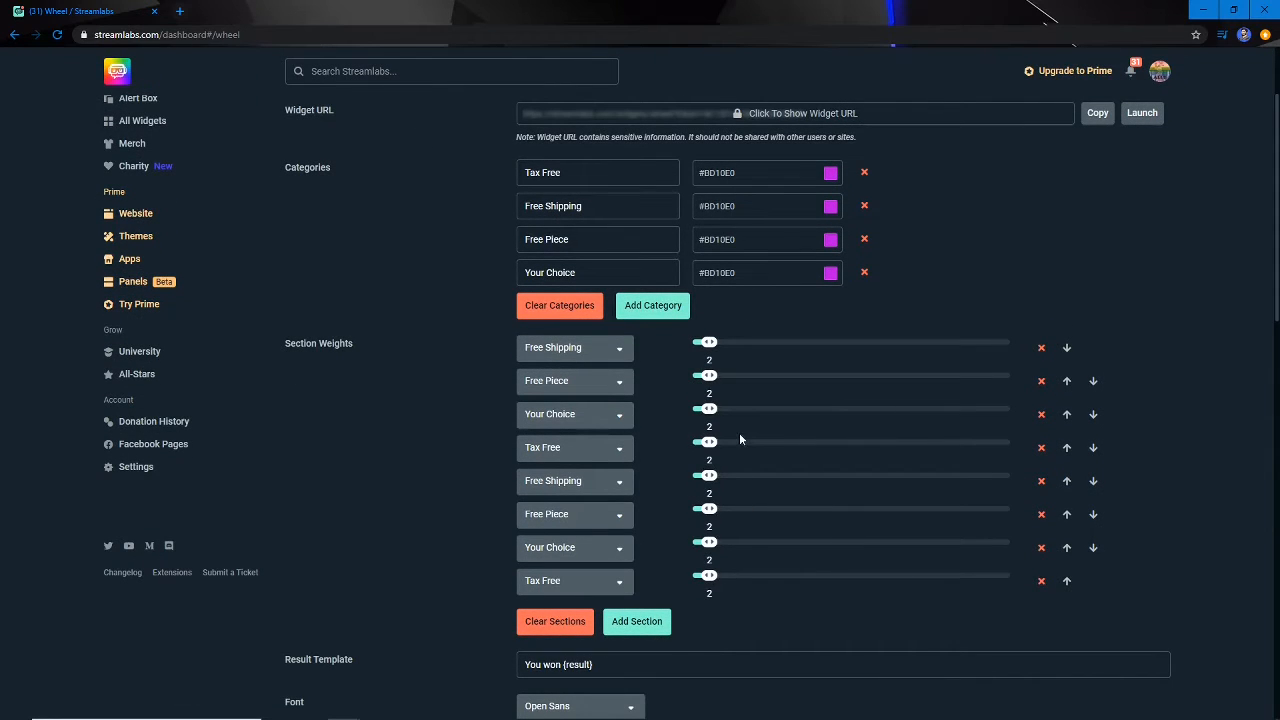
{"action": "scroll", "coordinate": [740, 438], "scroll_direction": "down", "scroll_amount": 1}
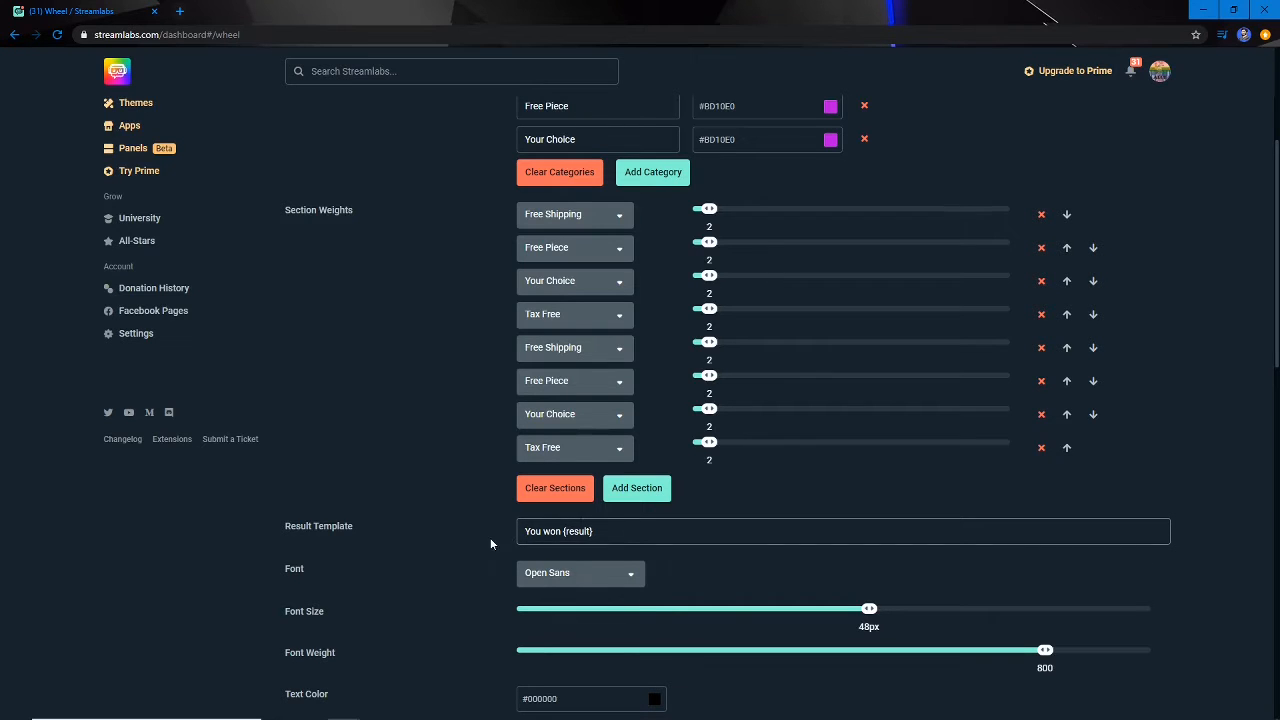
{"action": "scroll", "coordinate": [473, 521], "scroll_direction": "down", "scroll_amount": 1}
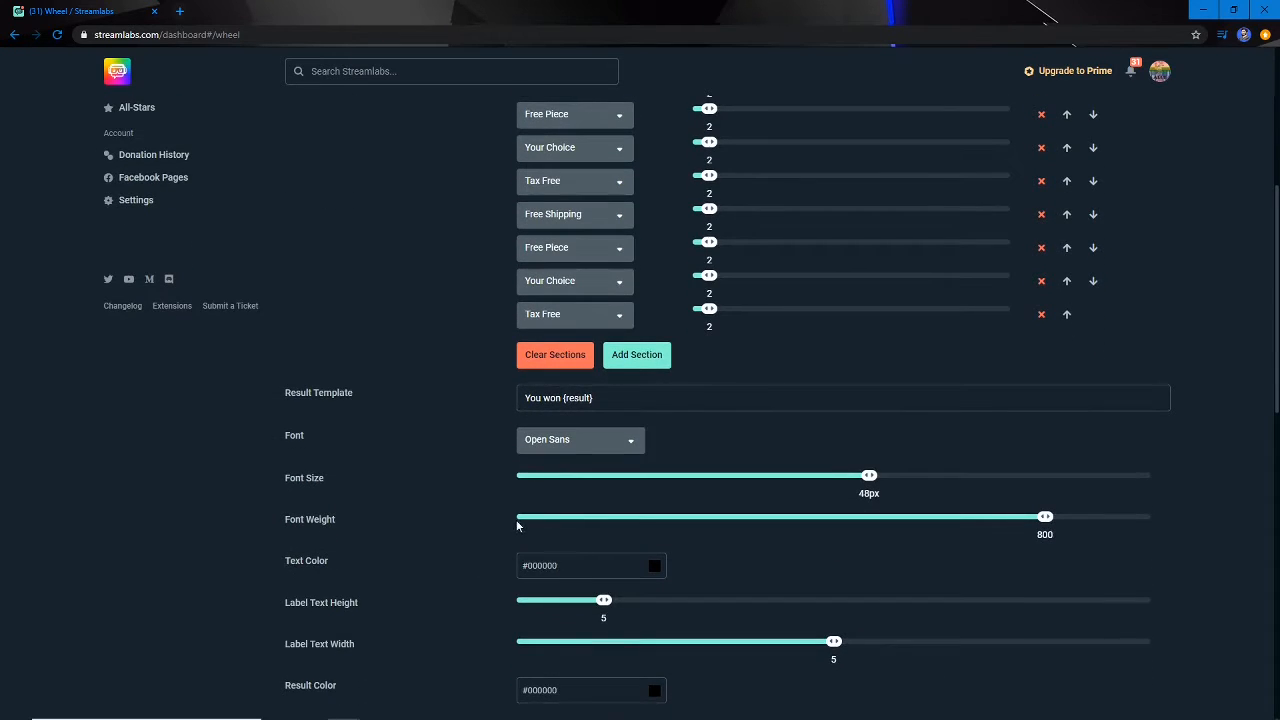
{"action": "scroll", "coordinate": [512, 560], "scroll_direction": "down", "scroll_amount": 5}
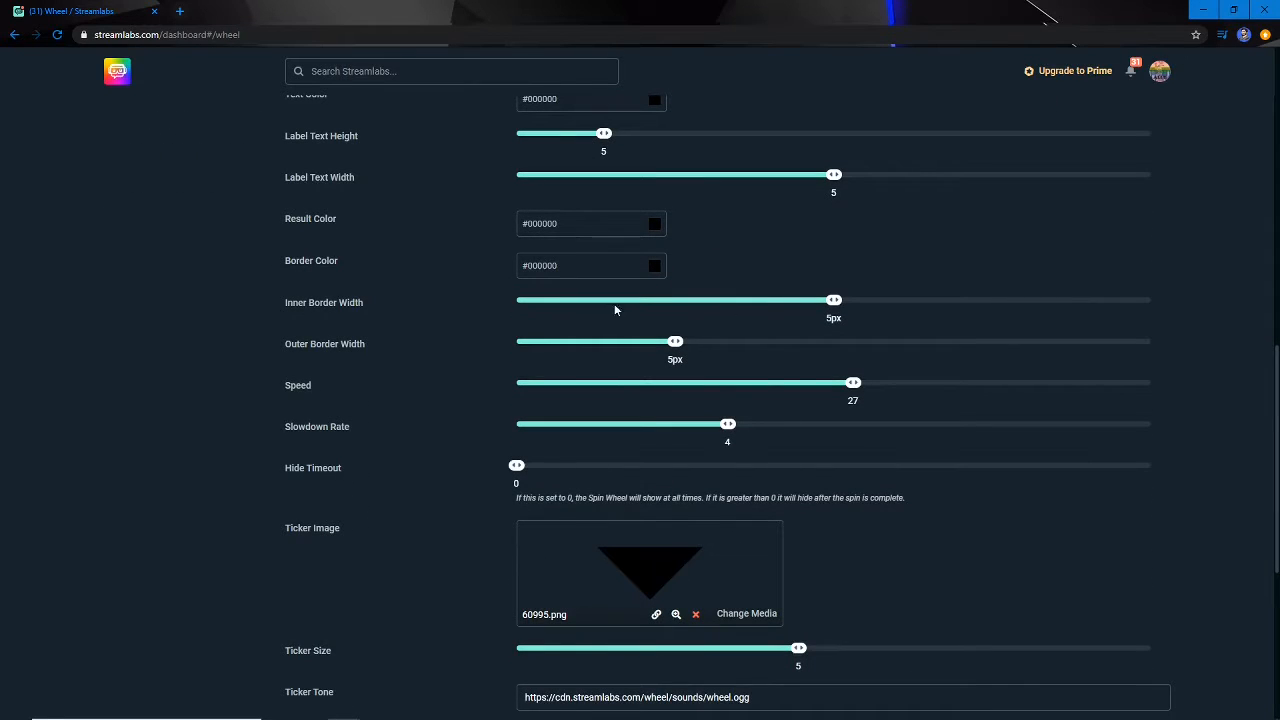
{"action": "scroll", "coordinate": [585, 470], "scroll_direction": "down", "scroll_amount": 2}
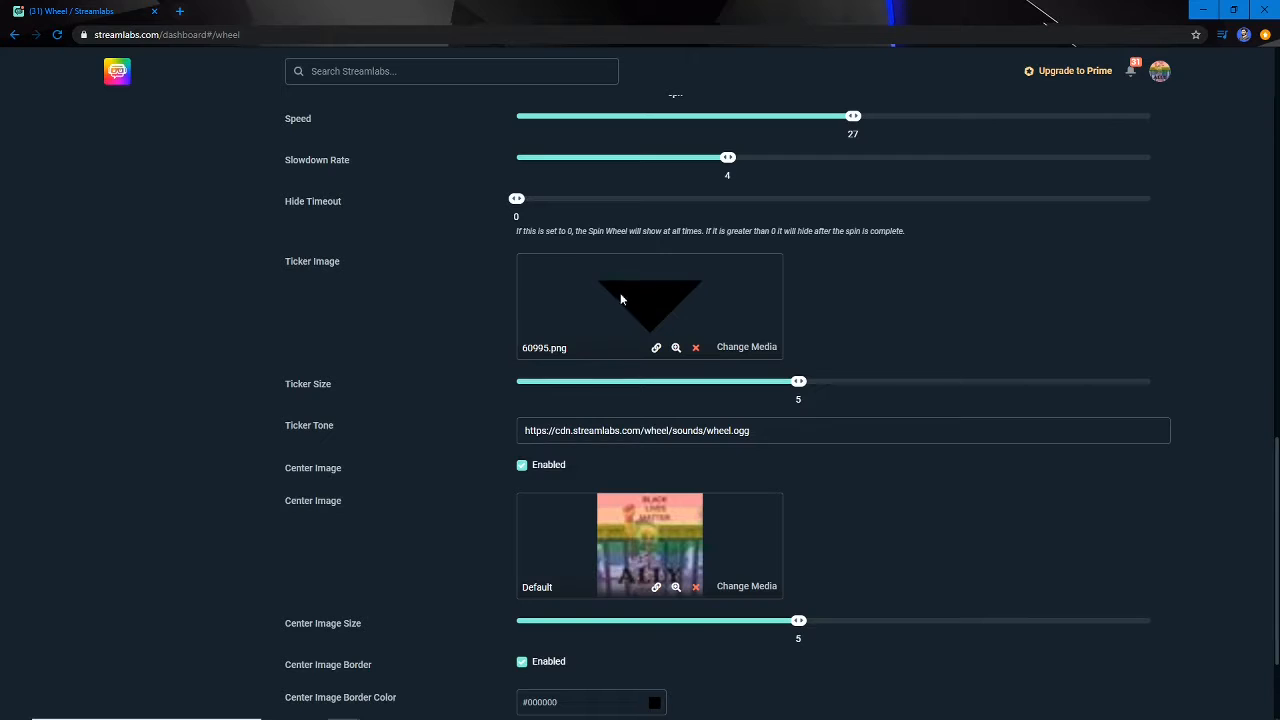
{"action": "scroll", "coordinate": [586, 500], "scroll_direction": "down", "scroll_amount": 1}
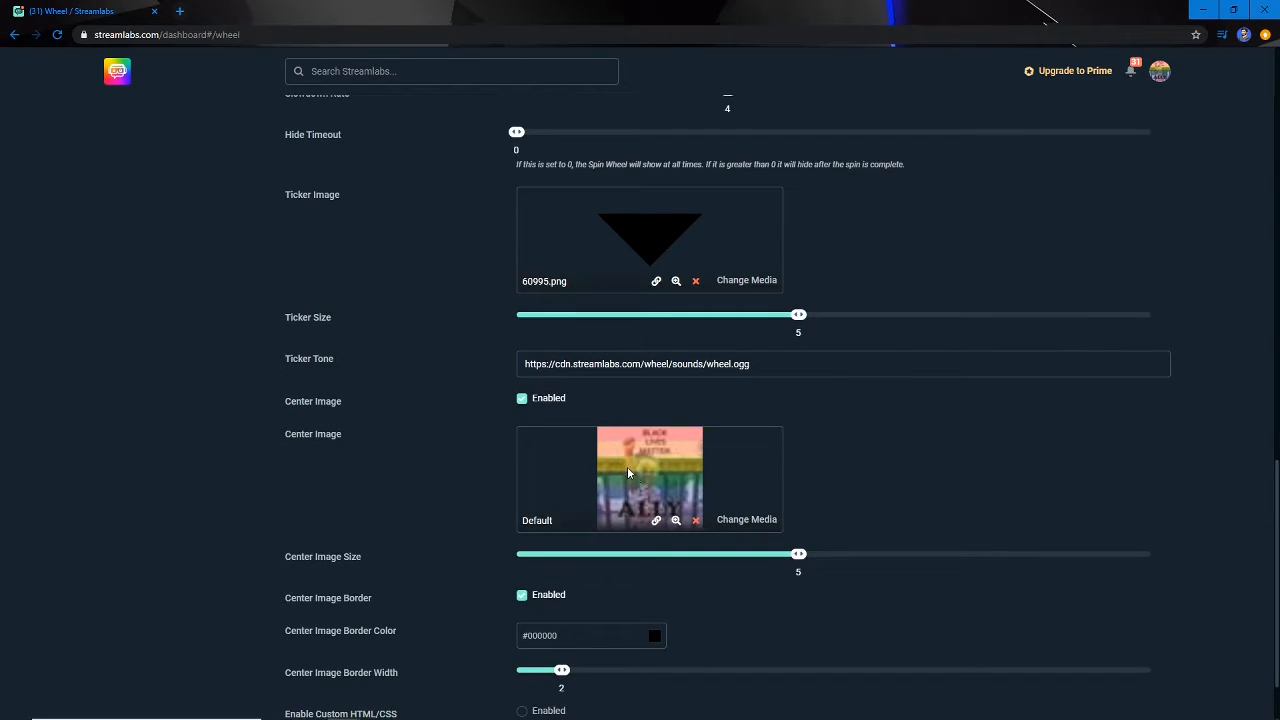
{"action": "scroll", "coordinate": [442, 436], "scroll_direction": "down", "scroll_amount": 1}
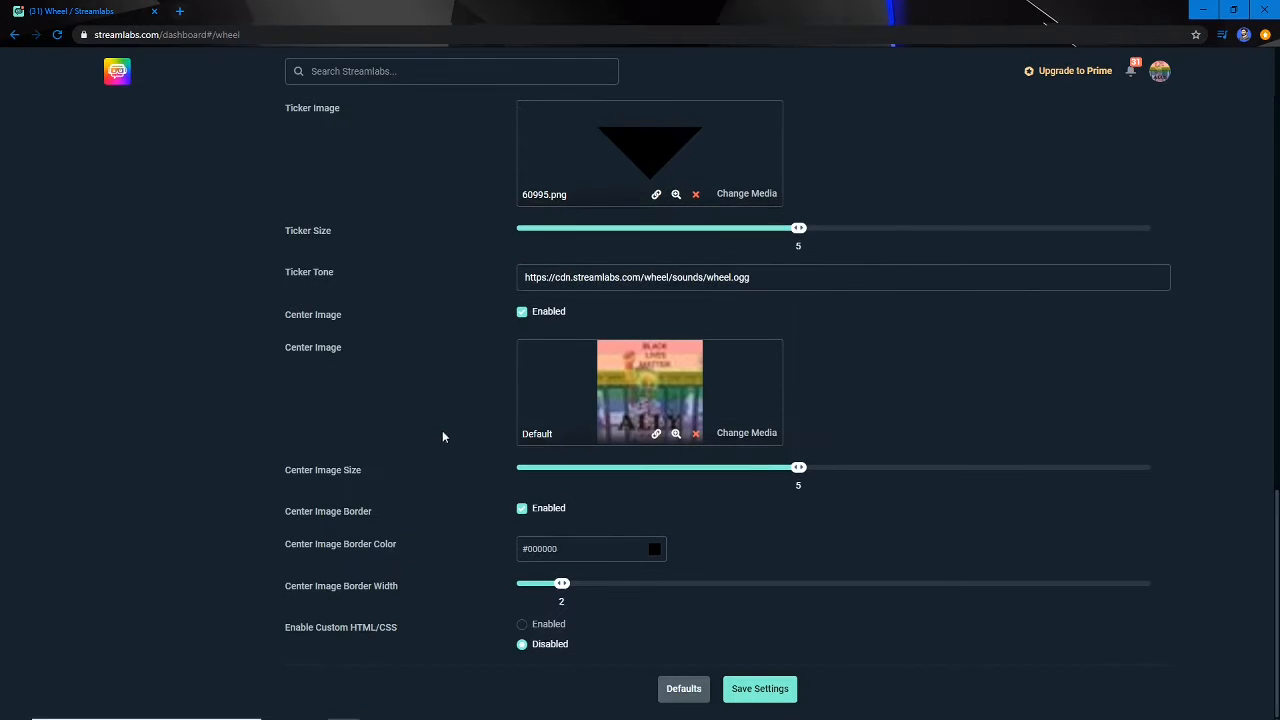
{"action": "scroll", "coordinate": [446, 425], "scroll_direction": "up", "scroll_amount": 15}
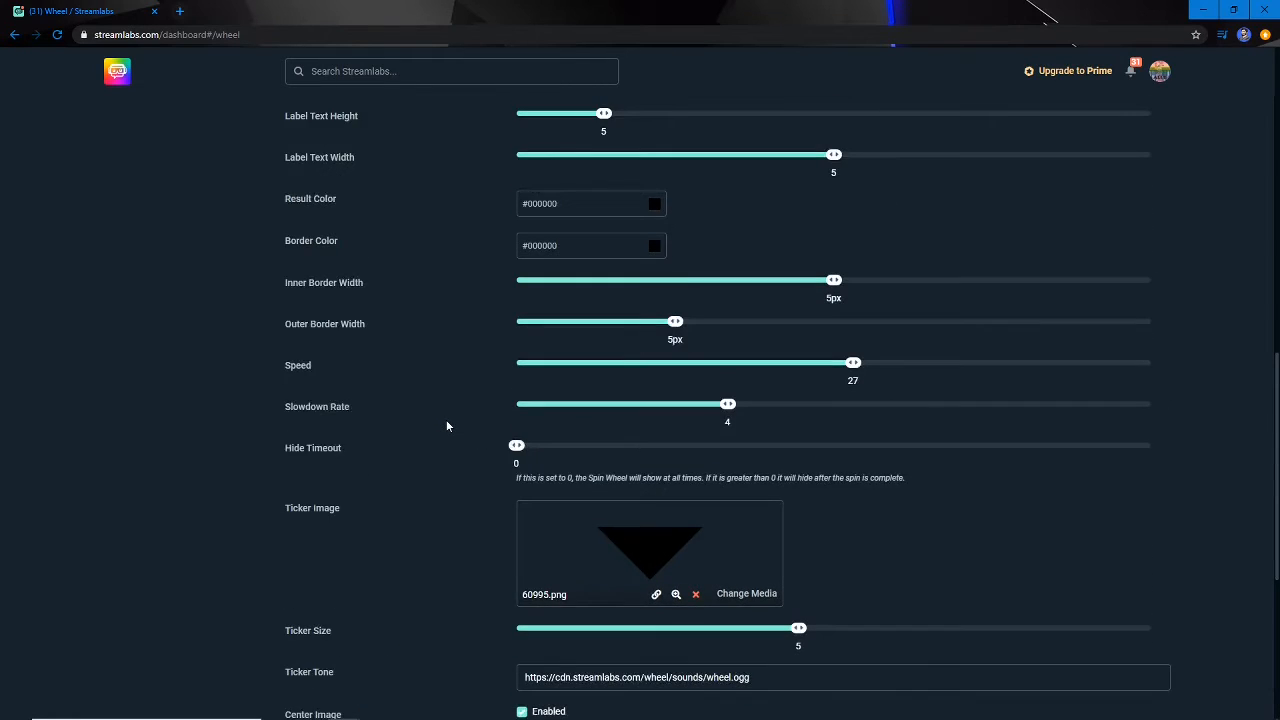
{"action": "scroll", "coordinate": [446, 416], "scroll_direction": "up", "scroll_amount": 1}
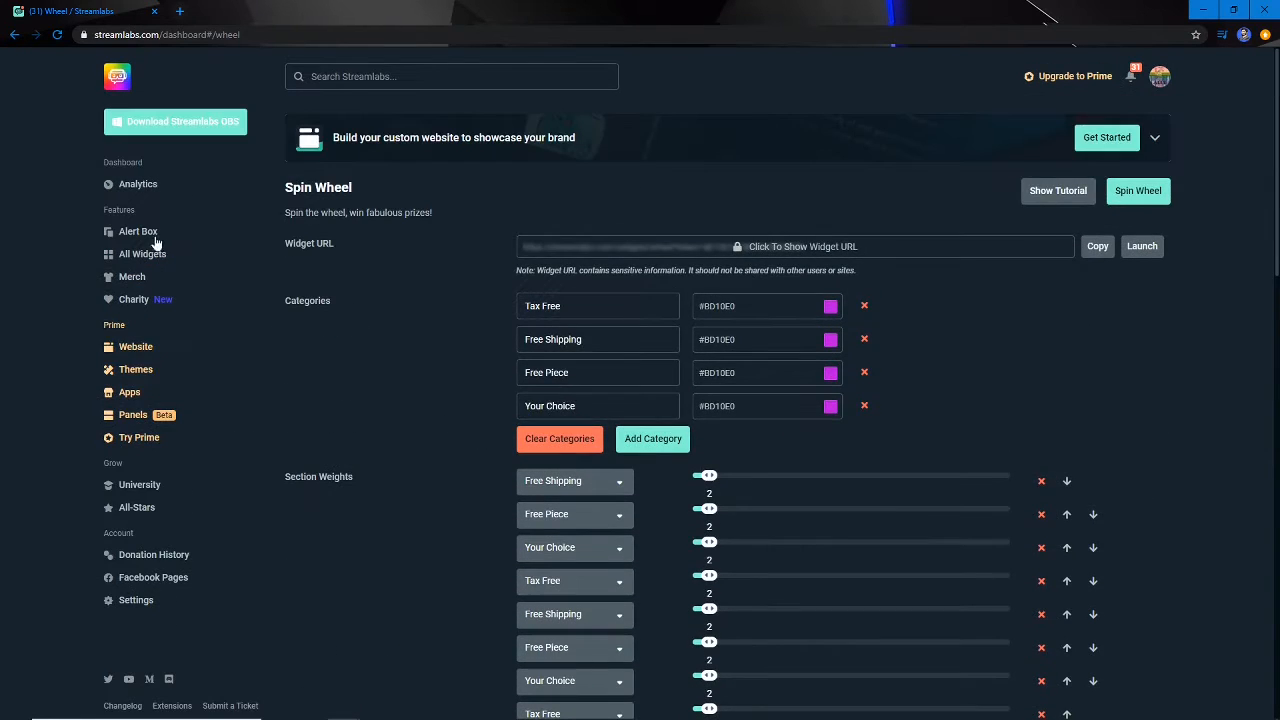
- Look through the Widget Gallery again and reopen the Spin Wheel settings
{"action": "left_click", "coordinate": [124, 252]}
{"action": "scroll", "coordinate": [440, 405], "scroll_direction": "down", "scroll_amount": 2}
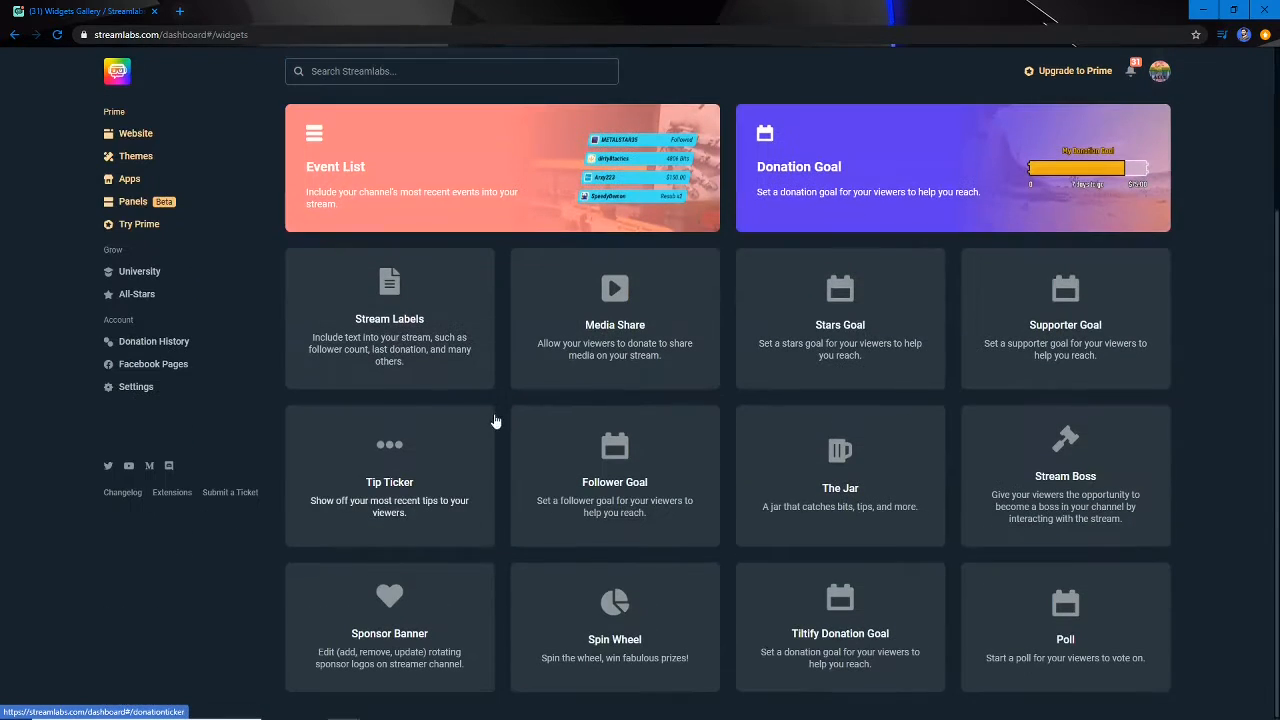
{"action": "scroll", "coordinate": [194, 337], "scroll_direction": "up", "scroll_amount": 2}
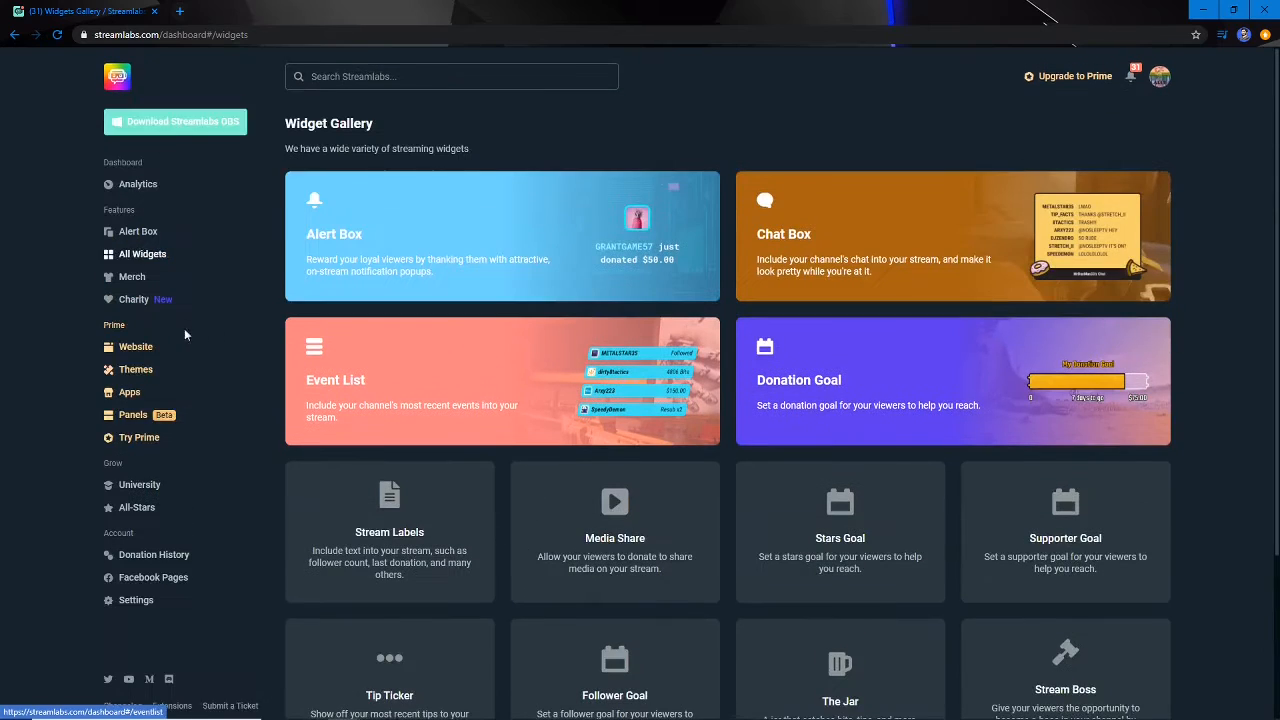
{"action": "scroll", "coordinate": [523, 449], "scroll_direction": "down", "scroll_amount": 2}
{"action": "left_click", "coordinate": [658, 623]}
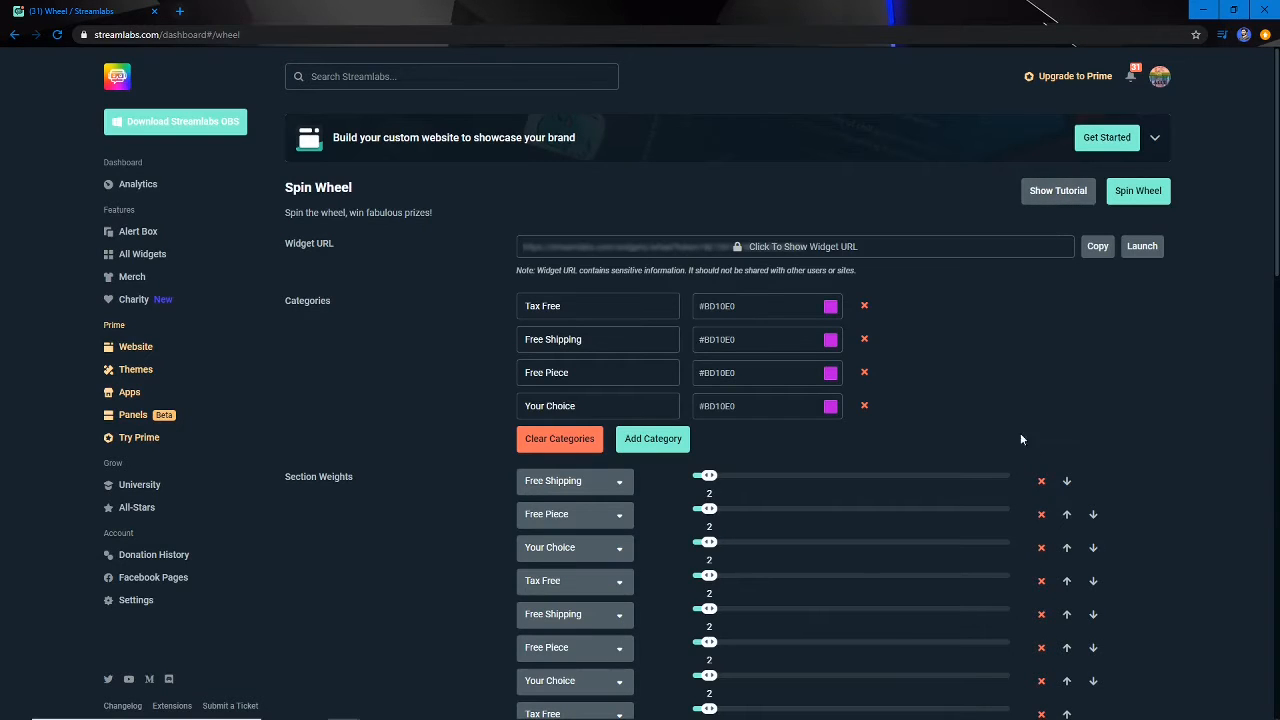
- Review the Spin Wheel options once more down to the custom HTML/CSS setting, and return to its categories
{"action": "scroll", "coordinate": [922, 421], "scroll_direction": "down", "scroll_amount": 5}
{"action": "scroll", "coordinate": [922, 421], "scroll_direction": "down", "scroll_amount": 8}
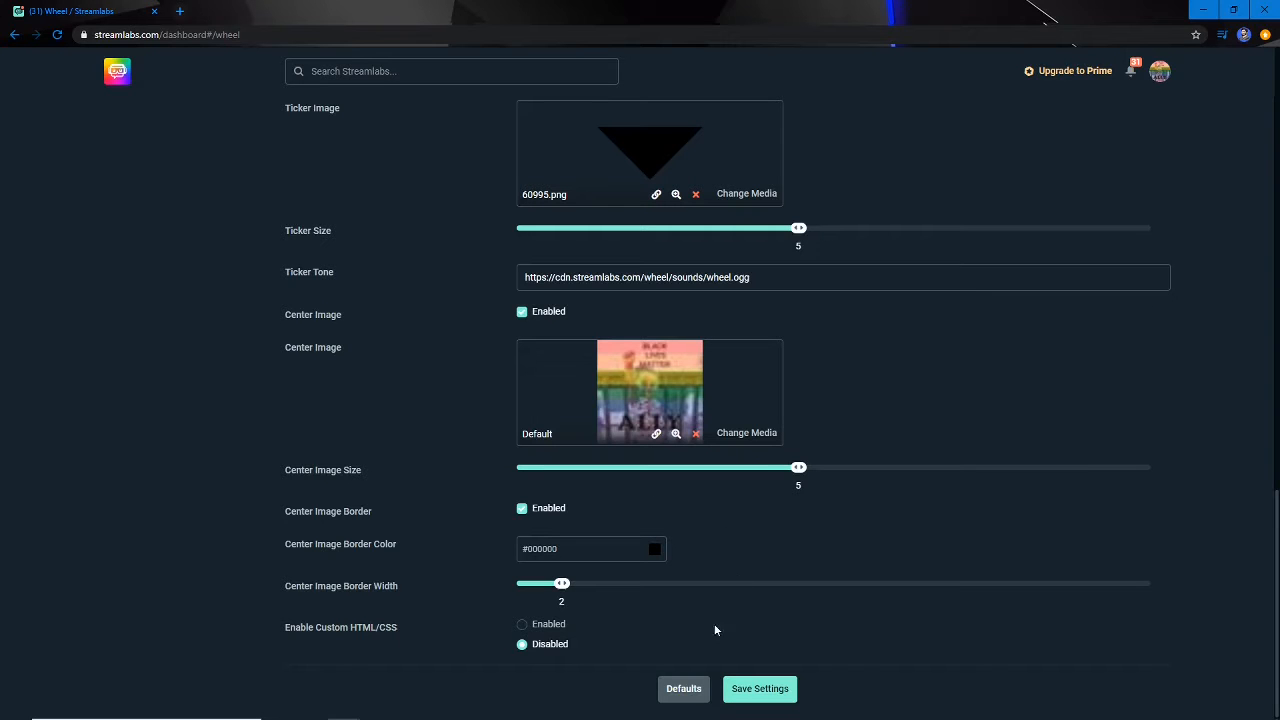
{"action": "scroll", "coordinate": [717, 654], "scroll_direction": "up", "scroll_amount": 9}
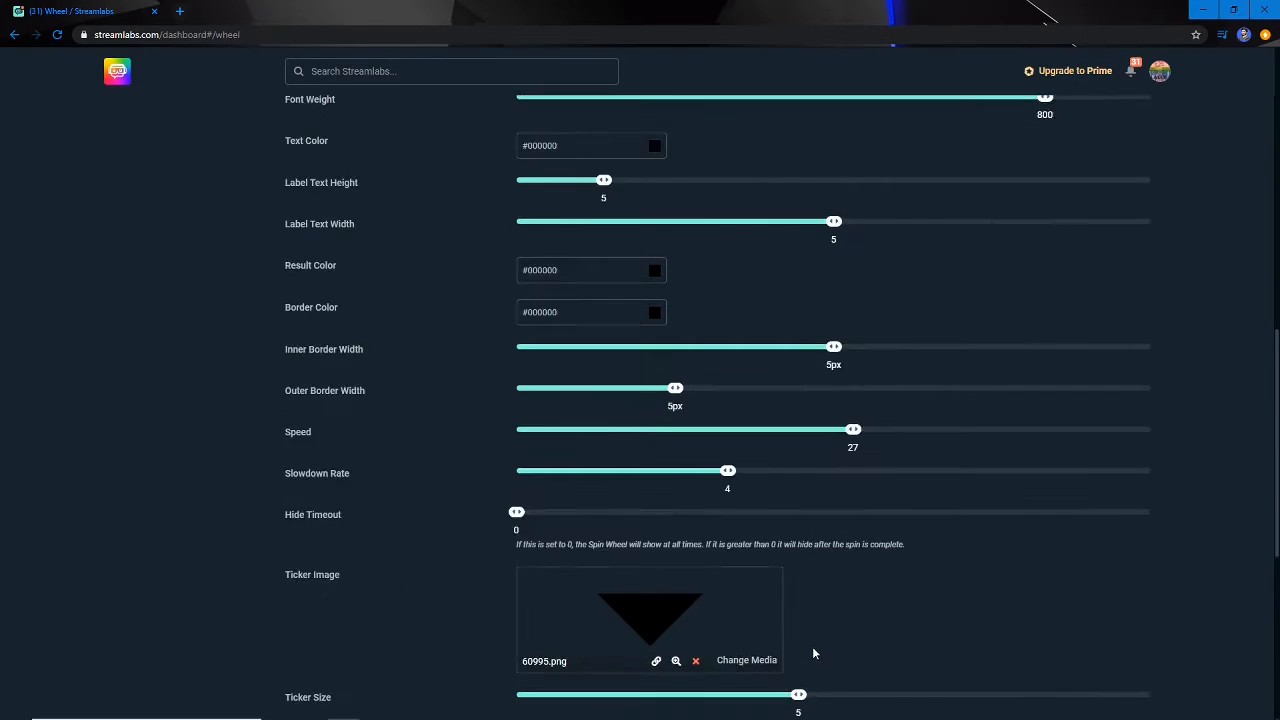
{"action": "scroll", "coordinate": [812, 652], "scroll_direction": "up", "scroll_amount": 5}
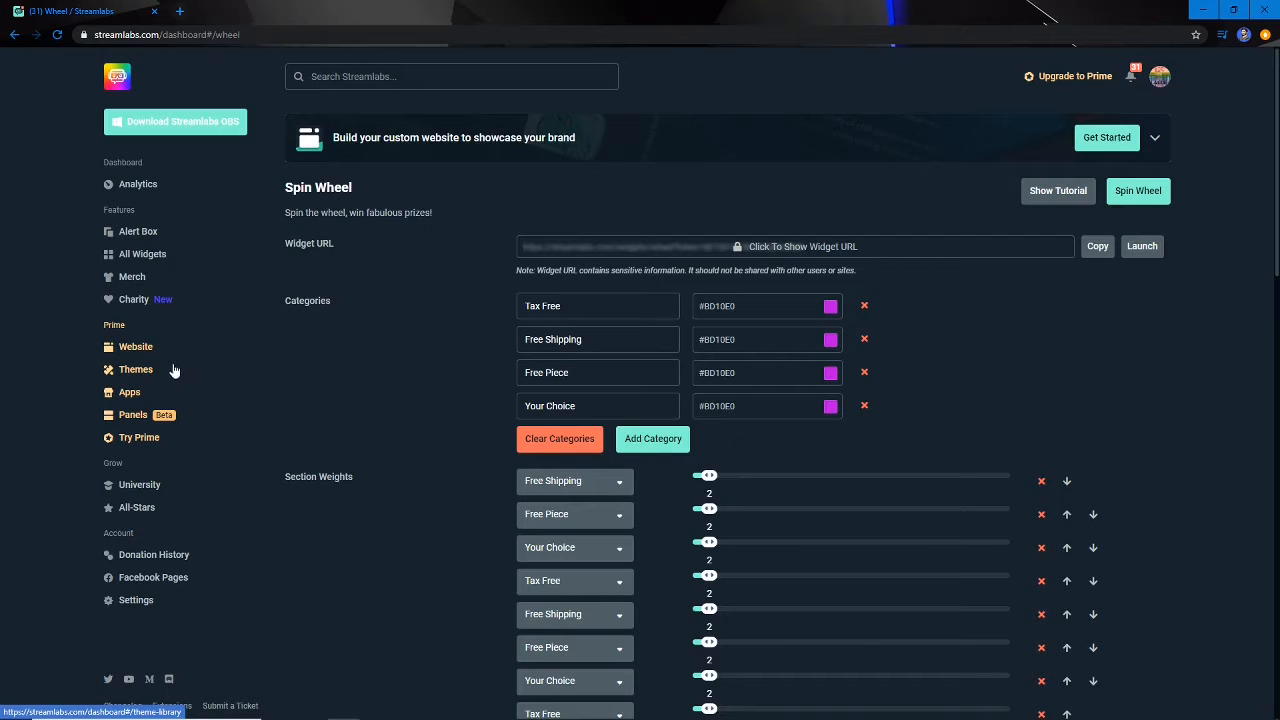
- Open the Streamlabs theme library and browse the featured and just-added scene themes
{"action": "left_click", "coordinate": [137, 371]}
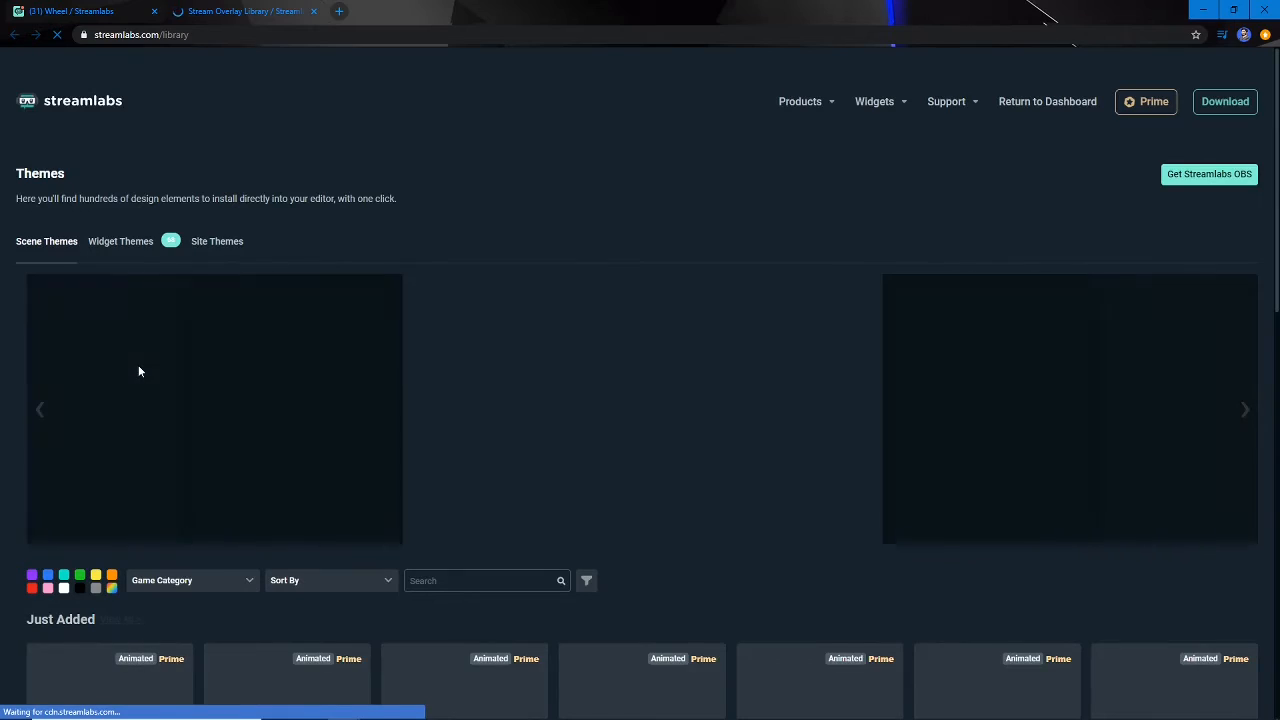
{"action": "scroll", "coordinate": [139, 362], "scroll_direction": "down", "scroll_amount": 1}
{"action": "scroll", "coordinate": [139, 368], "scroll_direction": "down", "scroll_amount": 2}
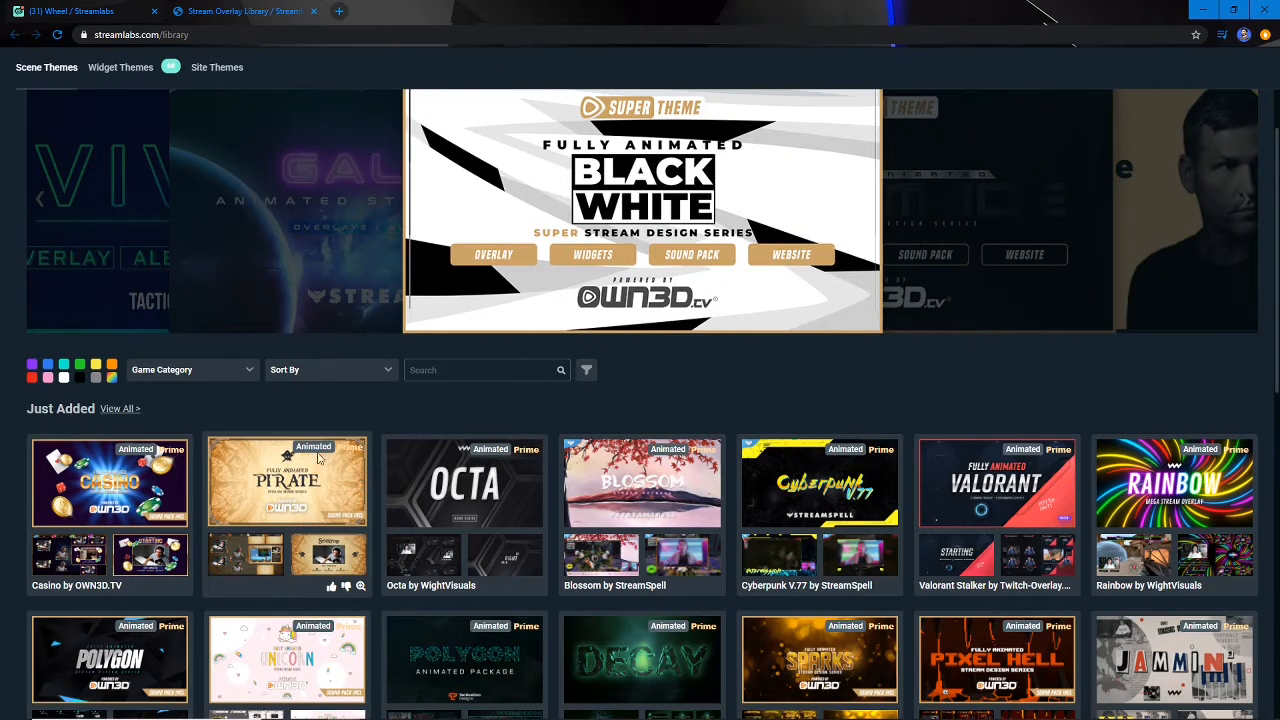
{"action": "scroll", "coordinate": [326, 455], "scroll_direction": "up", "scroll_amount": 3}
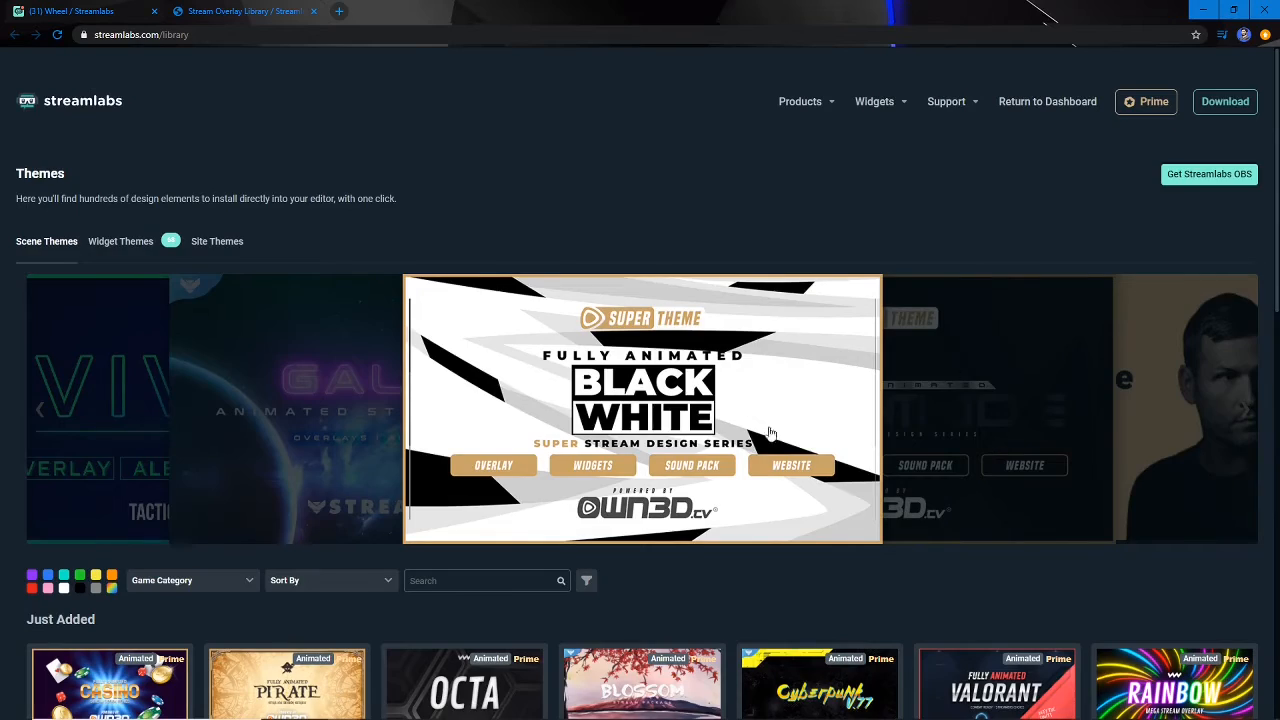
{"action": "scroll", "coordinate": [327, 452], "scroll_direction": "down", "scroll_amount": 3}
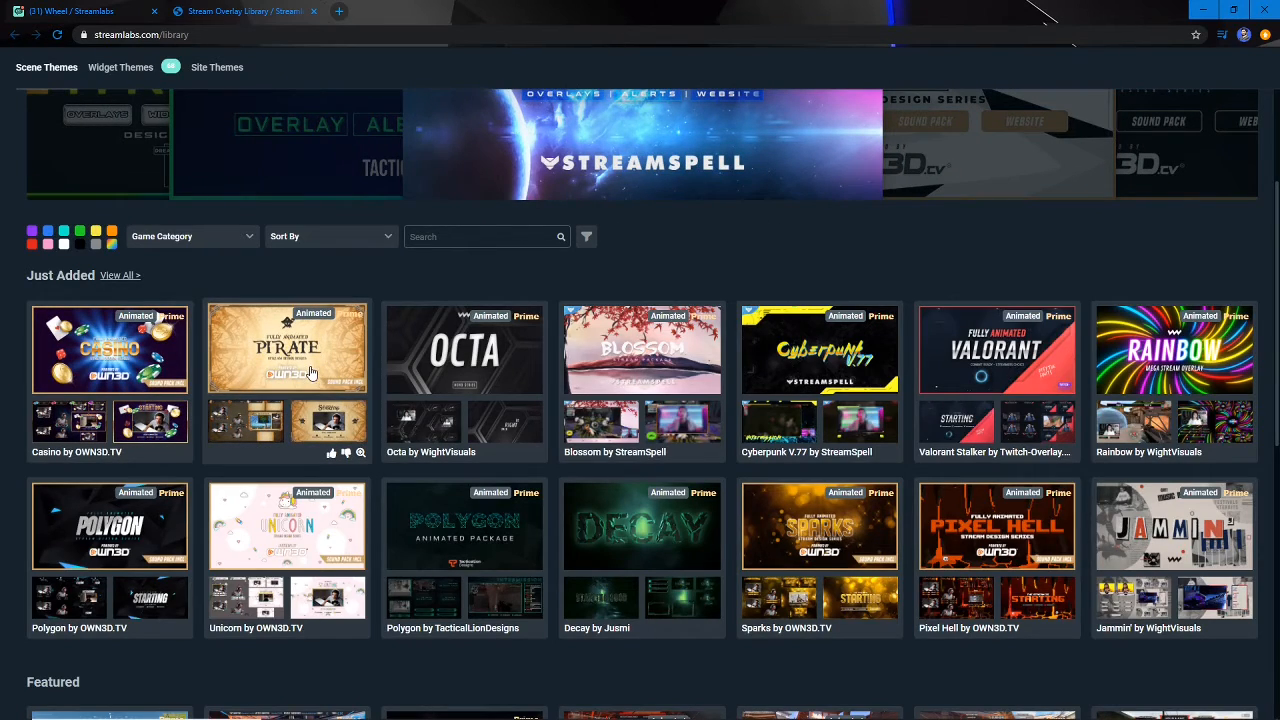
- Open the Pirate scene theme by OWN3D and examine its previews, matching widget and website themes, and recommended overlays
{"action": "left_click", "coordinate": [309, 371]}
{"action": "scroll", "coordinate": [440, 464], "scroll_direction": "down", "scroll_amount": 2}
{"action": "scroll", "coordinate": [441, 465], "scroll_direction": "down", "scroll_amount": 3}
{"action": "scroll", "coordinate": [818, 436], "scroll_direction": "up", "scroll_amount": 2}
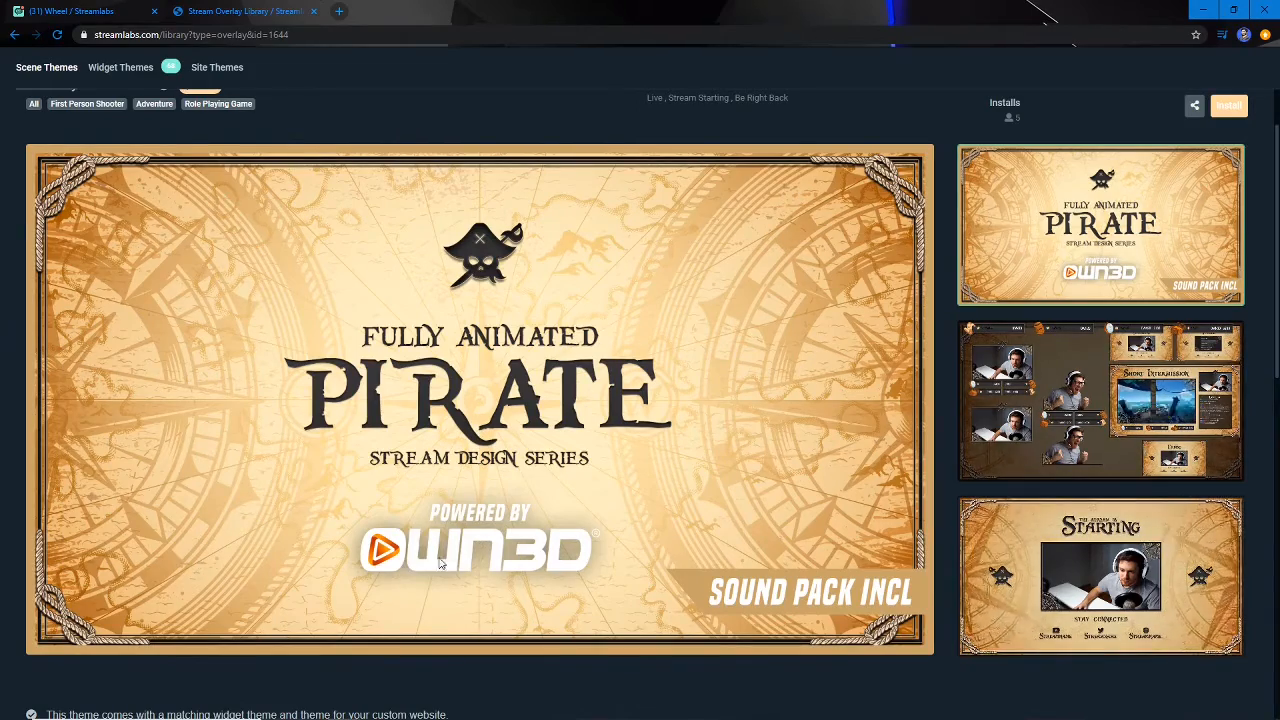
{"action": "scroll", "coordinate": [543, 528], "scroll_direction": "down", "scroll_amount": 4}
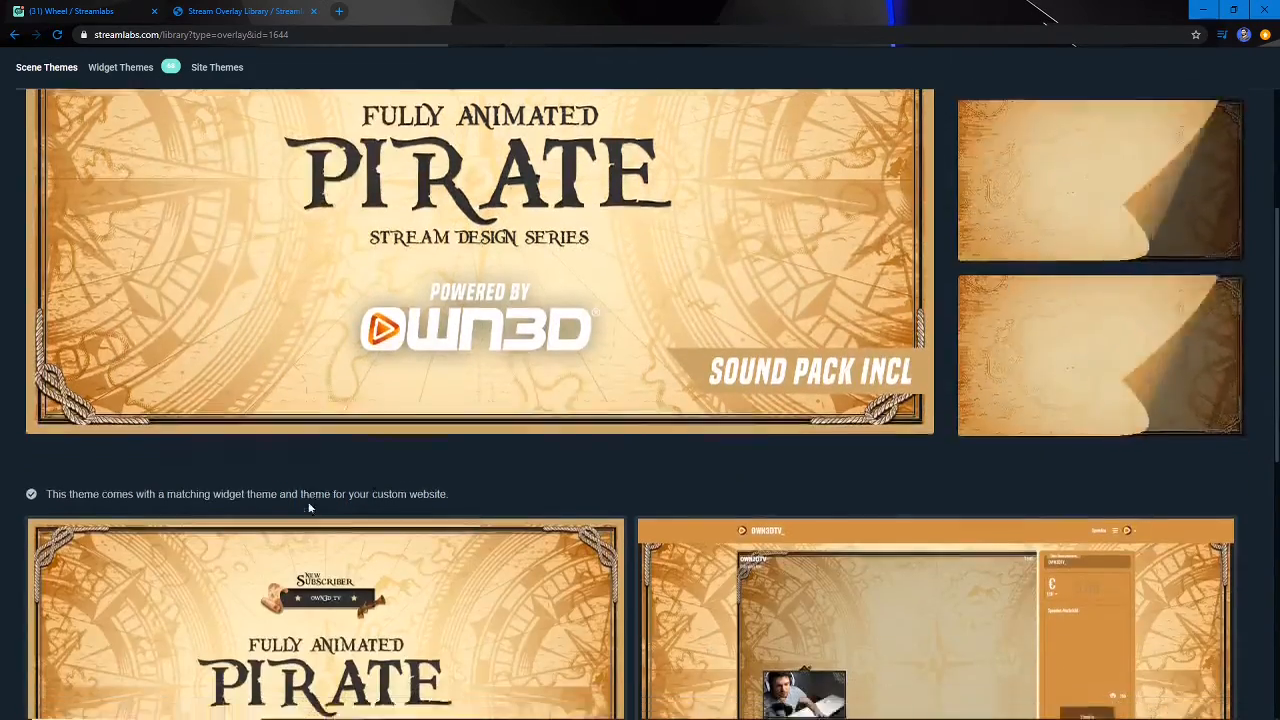
{"action": "scroll", "coordinate": [305, 512], "scroll_direction": "down", "scroll_amount": 2}
{"action": "scroll", "coordinate": [471, 414], "scroll_direction": "up", "scroll_amount": 3}
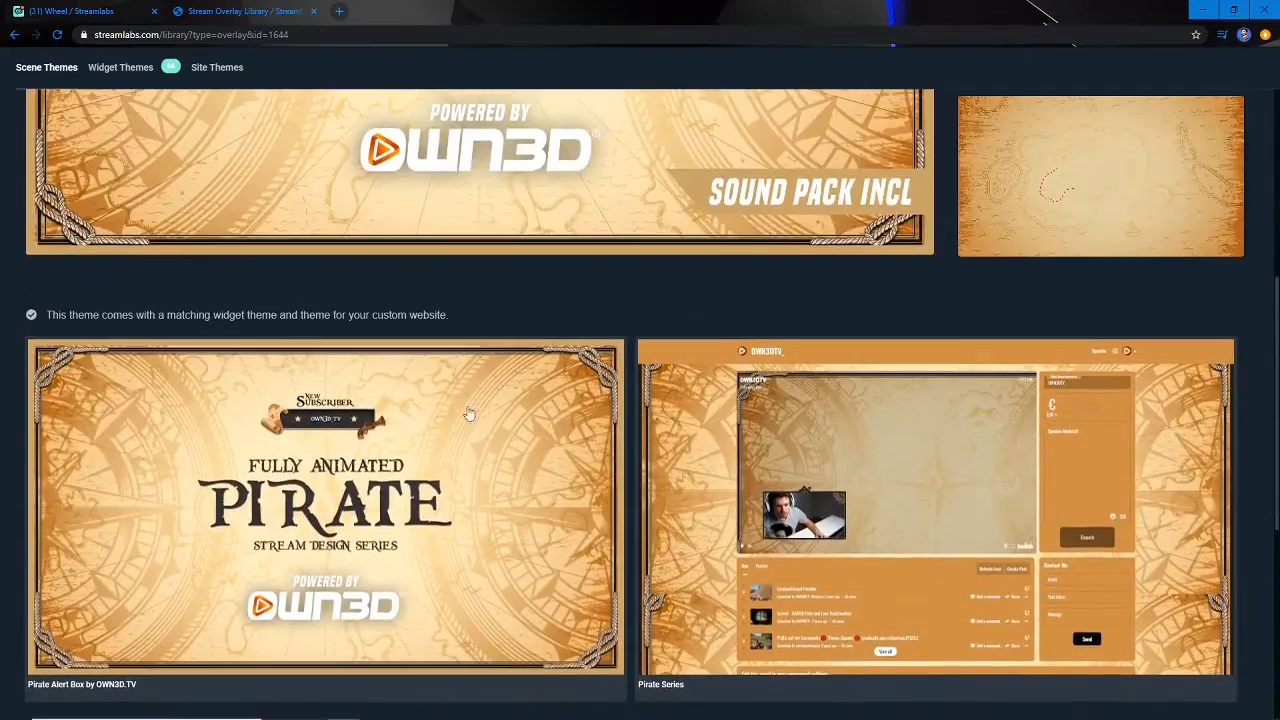
{"action": "scroll", "coordinate": [395, 420], "scroll_direction": "down", "scroll_amount": 5}
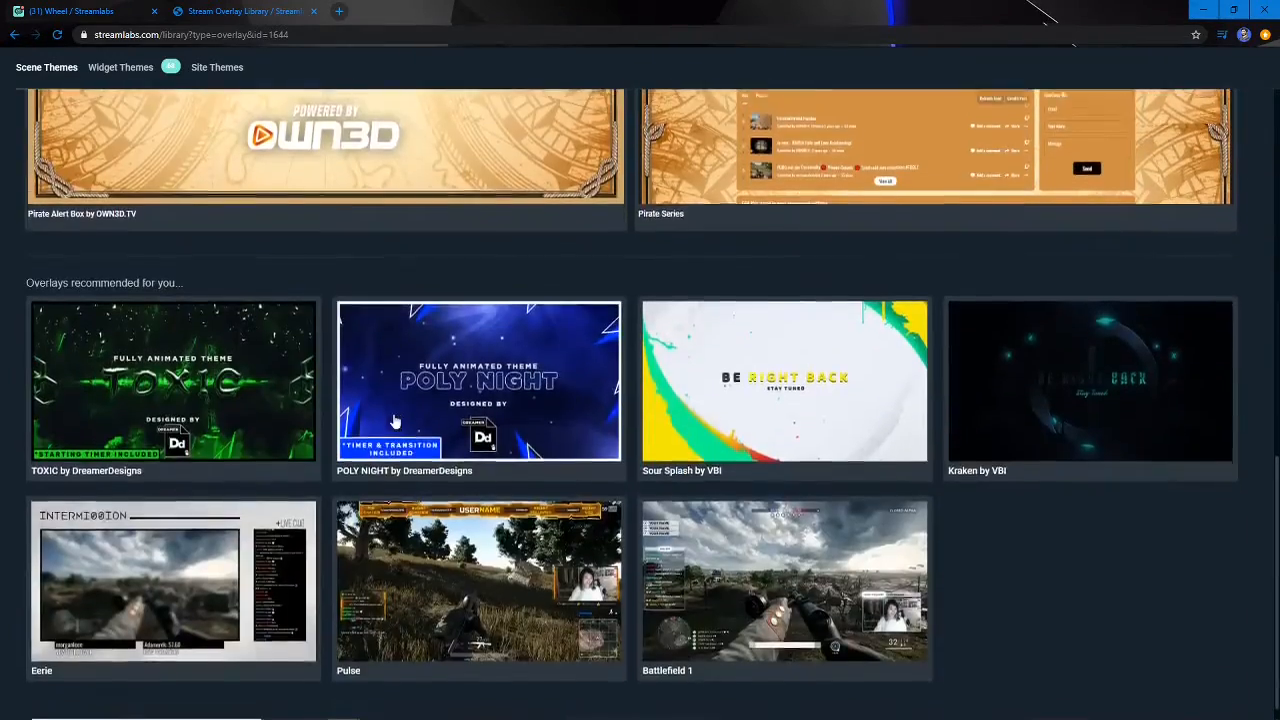
- Go back to the theme listing and filter the scene themes by the Generic/Variety game category
{"action": "scroll", "coordinate": [395, 420], "scroll_direction": "up", "scroll_amount": 10}
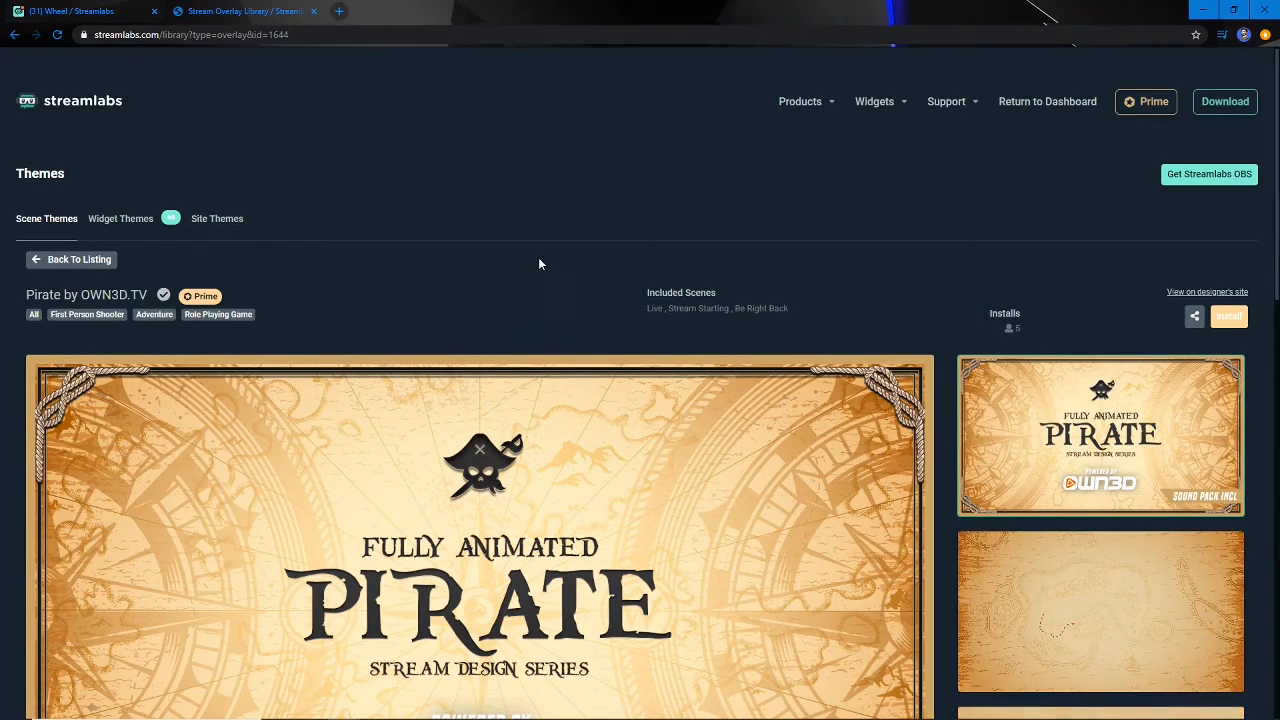
{"action": "left_click", "coordinate": [40, 262]}
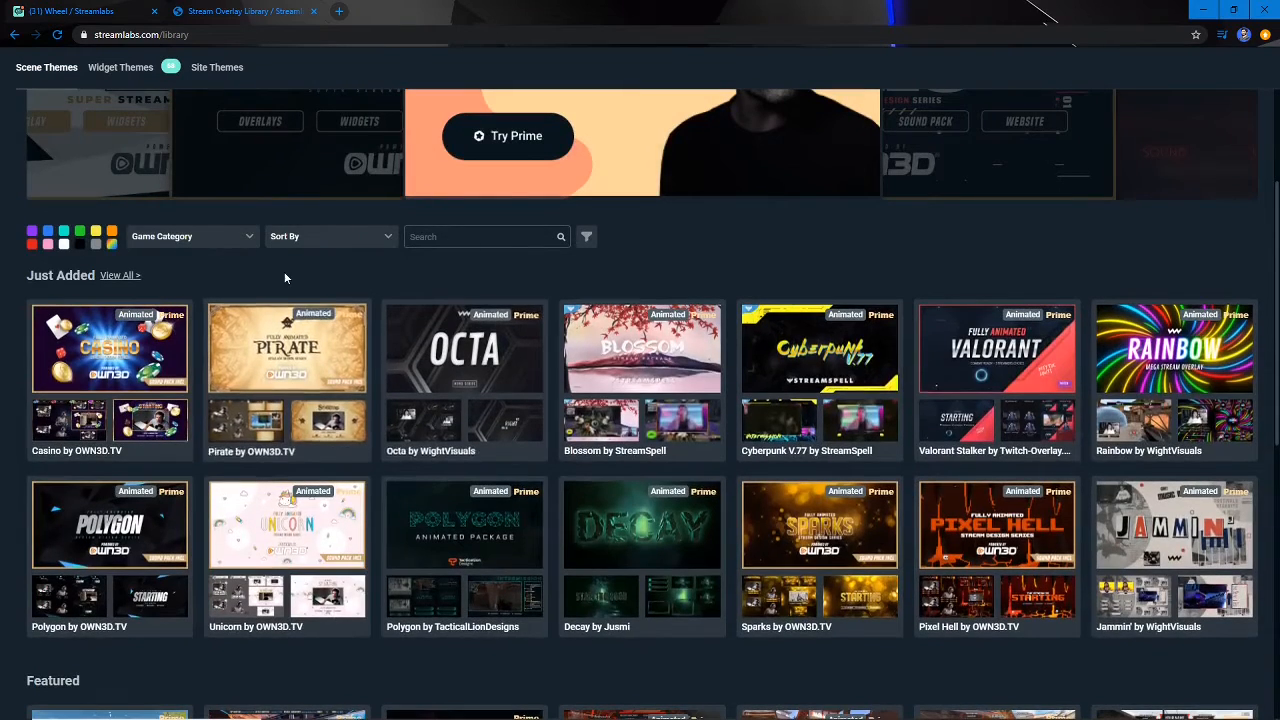
{"action": "left_click", "coordinate": [229, 238]}
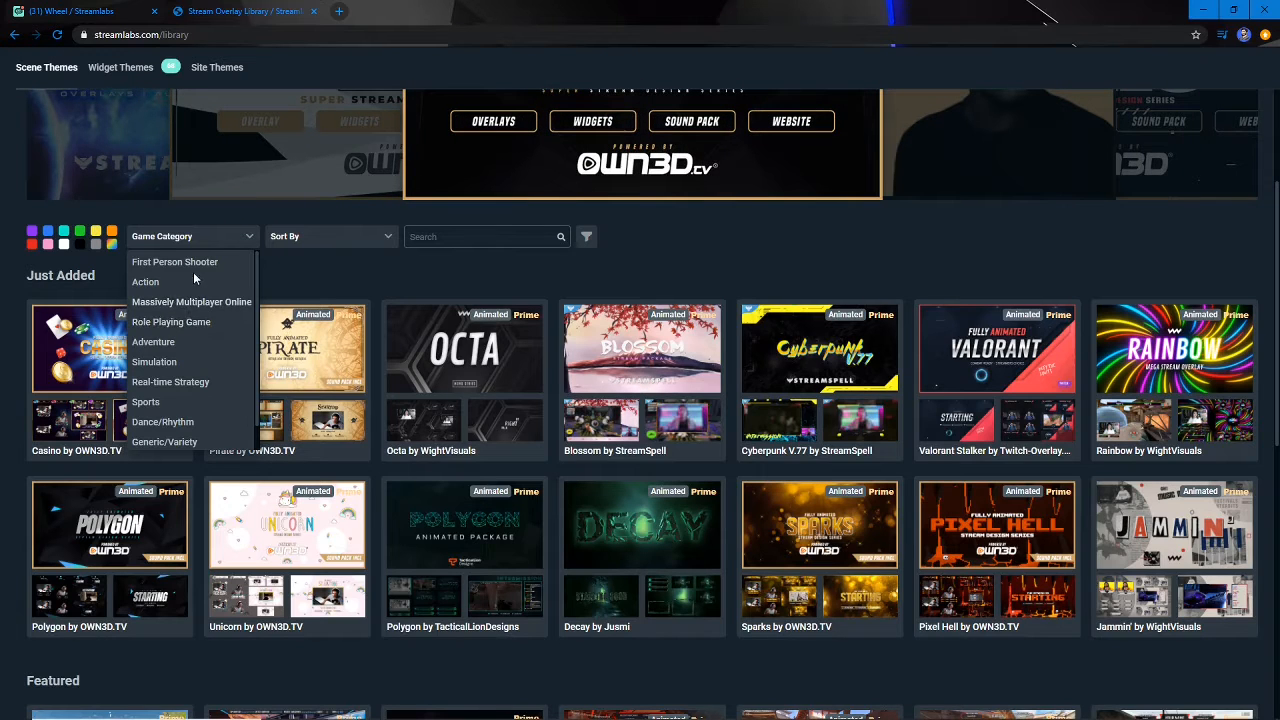
{"action": "scroll", "coordinate": [190, 324], "scroll_direction": "down", "scroll_amount": 1}
{"action": "left_click", "coordinate": [170, 416]}
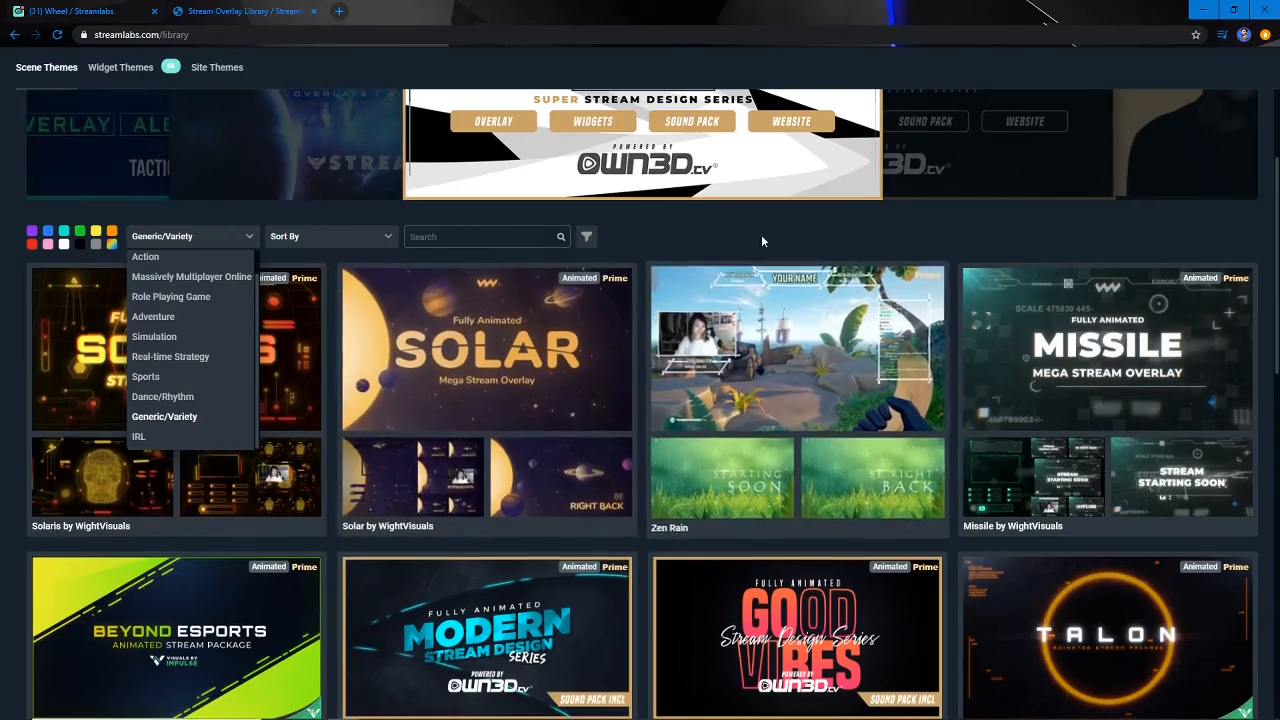
- Browse the first three pages of Generic/Variety scene themes
{"action": "scroll", "coordinate": [613, 411], "scroll_direction": "down", "scroll_amount": 10}
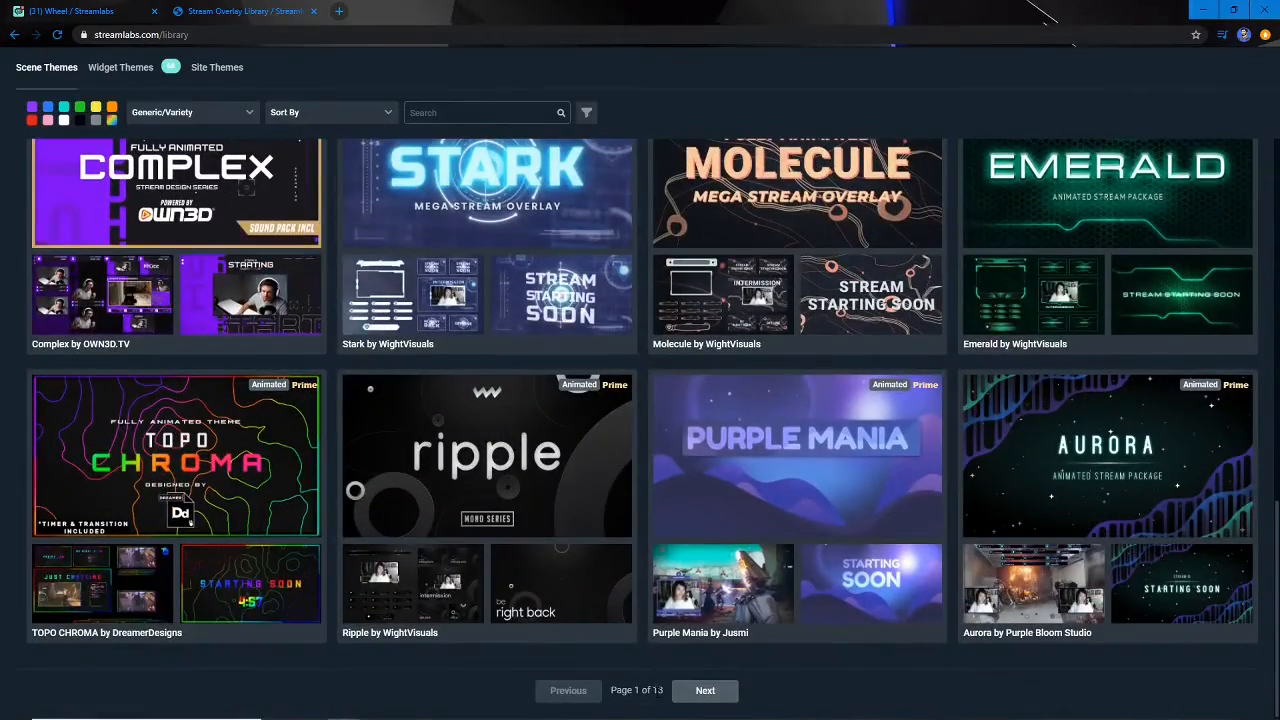
{"action": "left_click", "coordinate": [705, 690]}
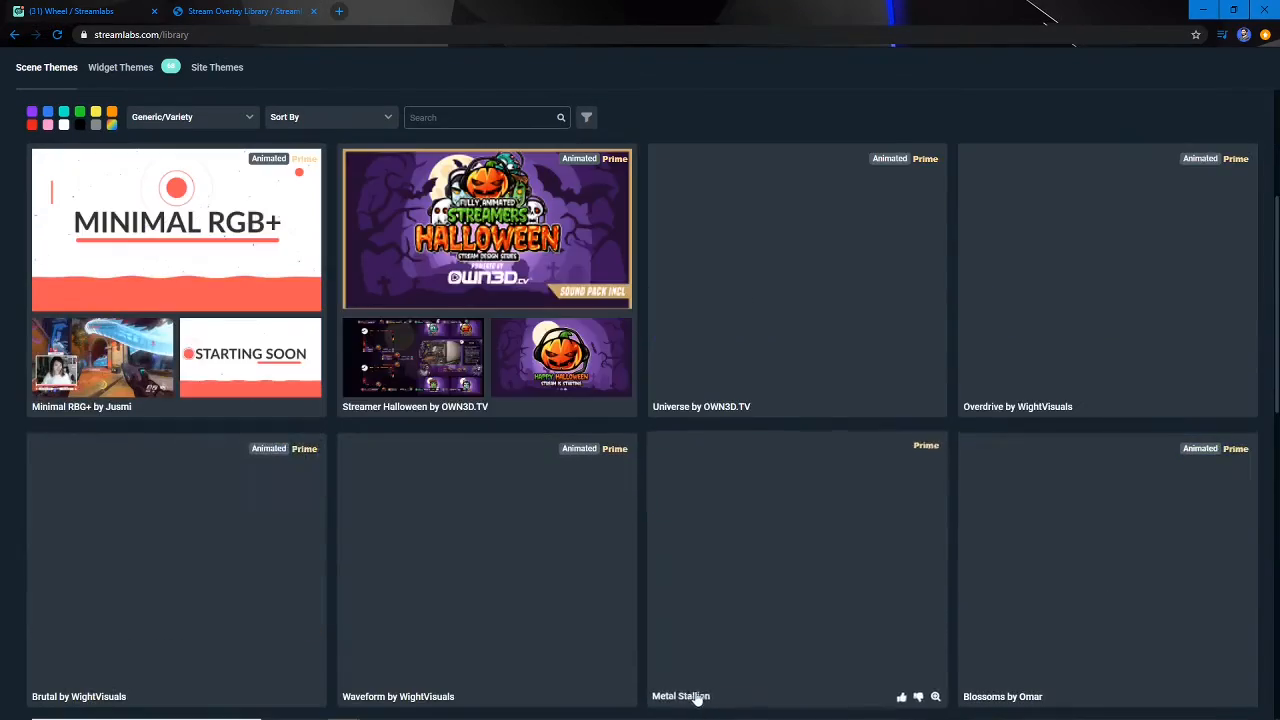
{"action": "scroll", "coordinate": [720, 665], "scroll_direction": "down", "scroll_amount": 1}
{"action": "scroll", "coordinate": [748, 652], "scroll_direction": "down", "scroll_amount": 10}
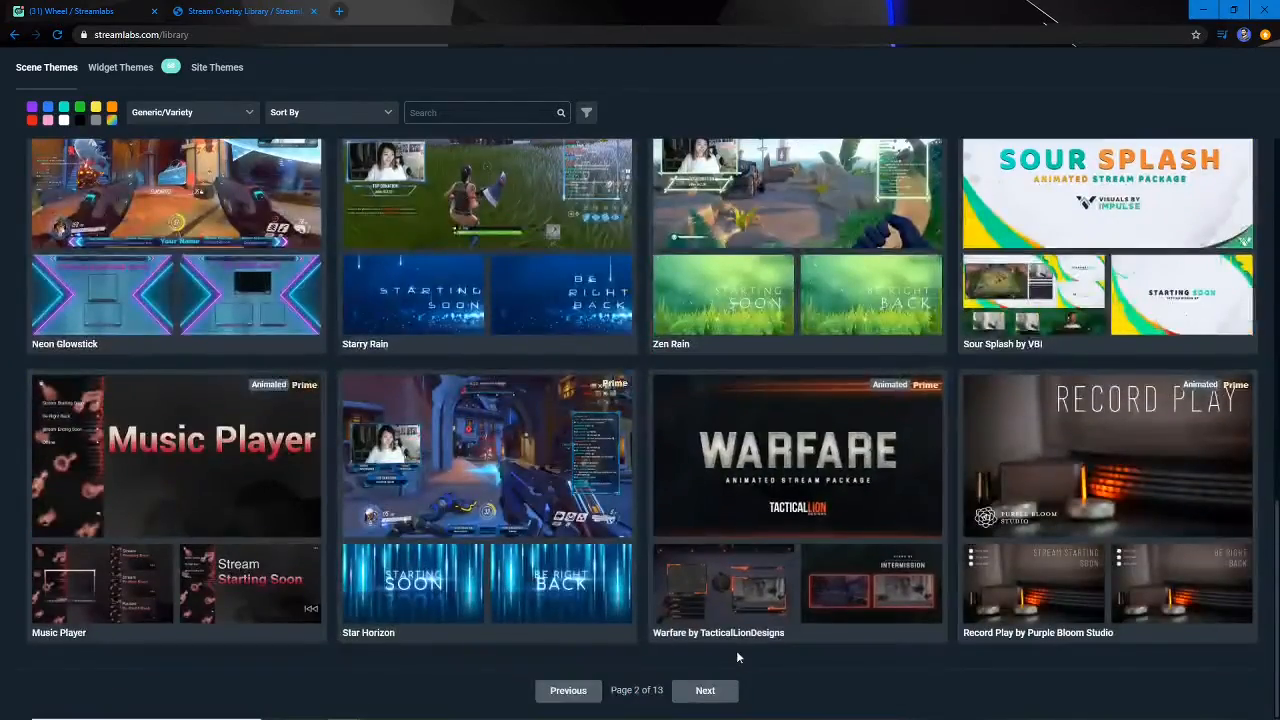
{"action": "left_click", "coordinate": [708, 692]}
{"action": "scroll", "coordinate": [712, 696], "scroll_direction": "down", "scroll_amount": 6}
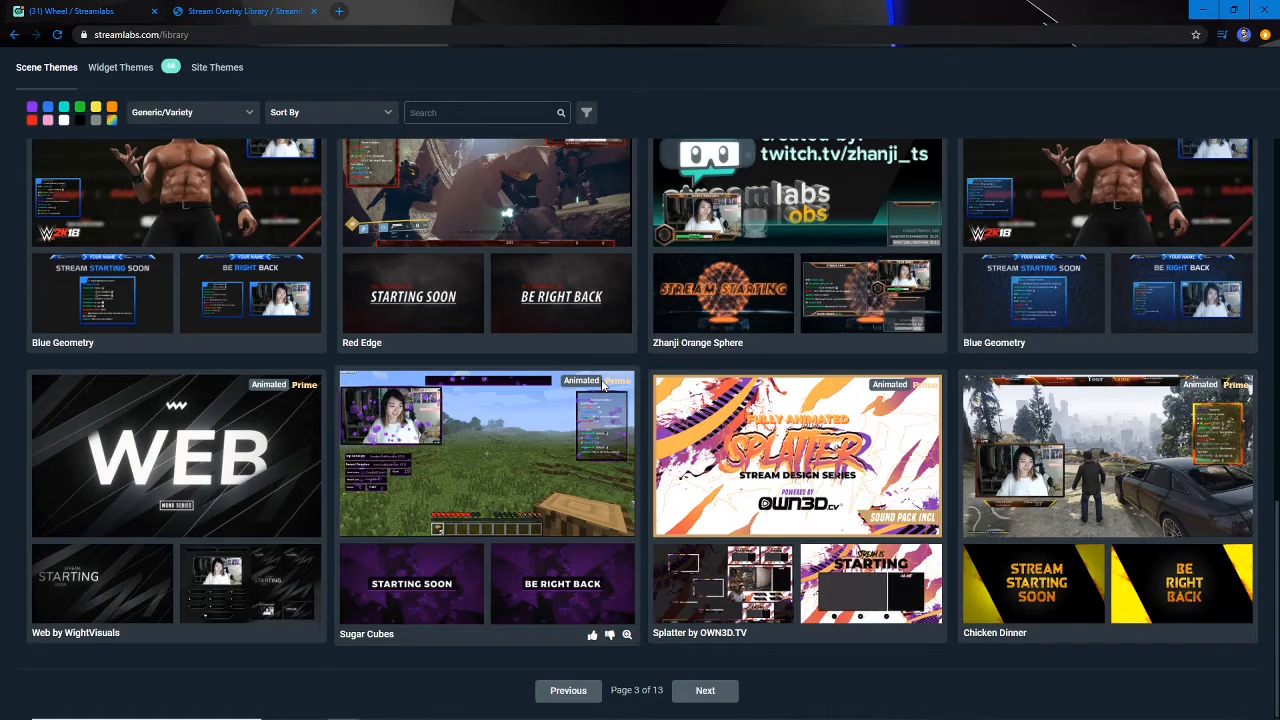
{"action": "scroll", "coordinate": [603, 385], "scroll_direction": "up", "scroll_amount": 3}
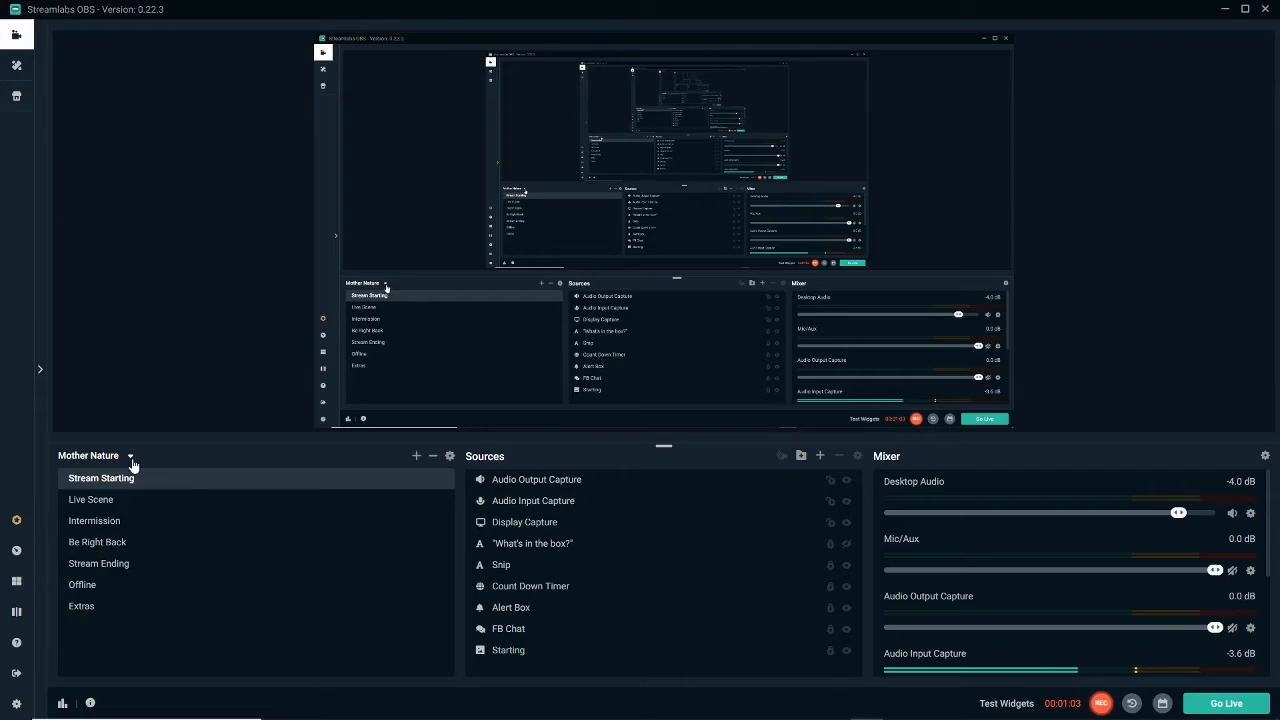
- Switch to Streamlabs OBS, check the available scene collections, and toggle the Stream Starting scene's Display Capture visibility
{"action": "left_click", "coordinate": [130, 456]}
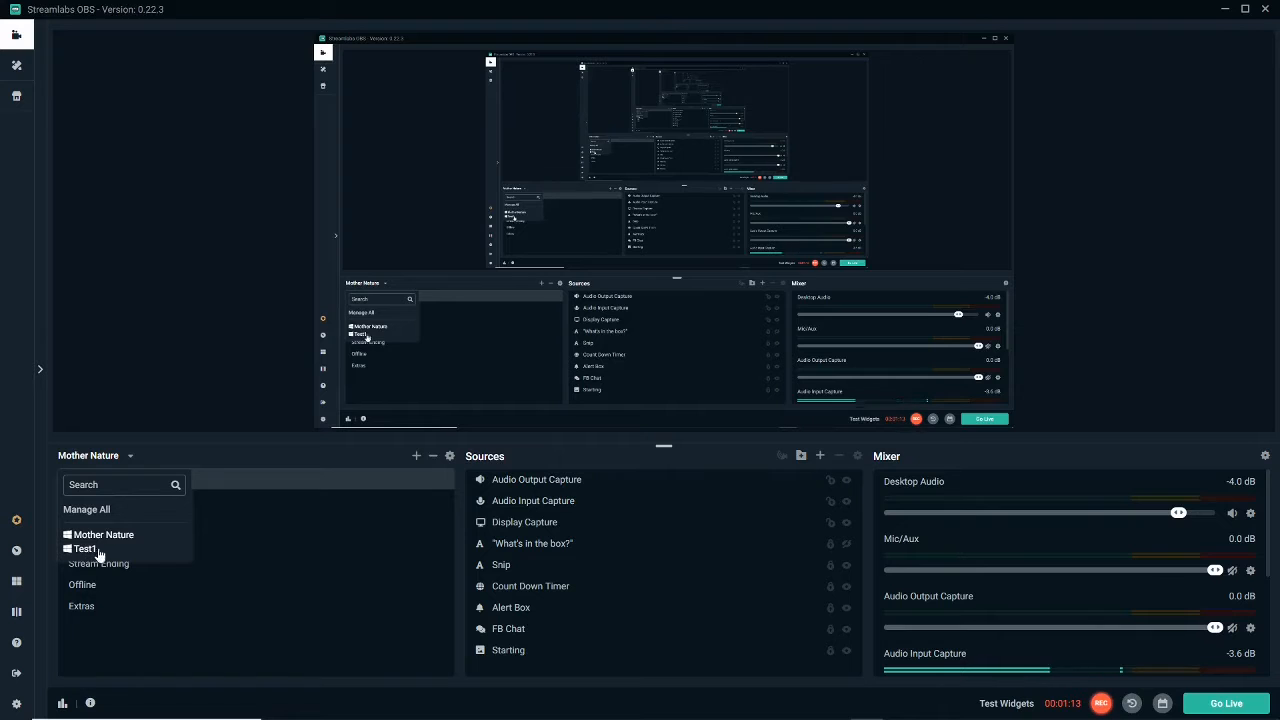
{"action": "left_click", "coordinate": [332, 454]}
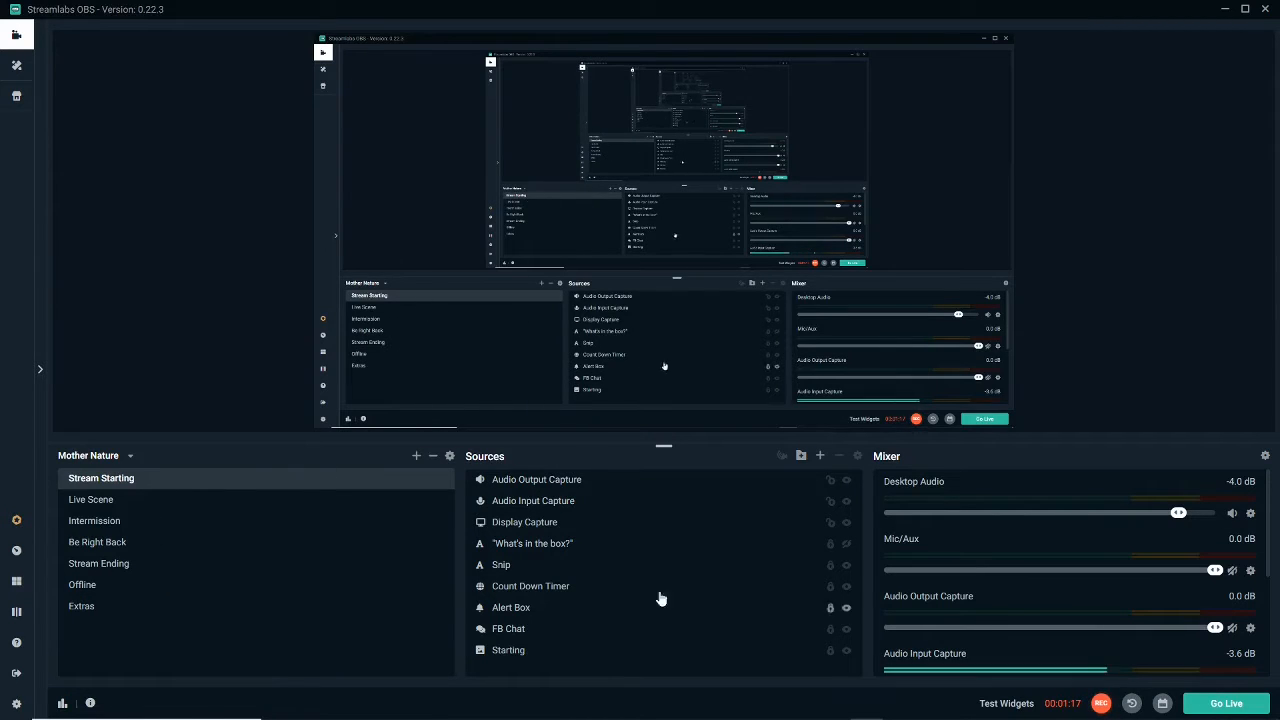
{"action": "left_click", "coordinate": [847, 525]}
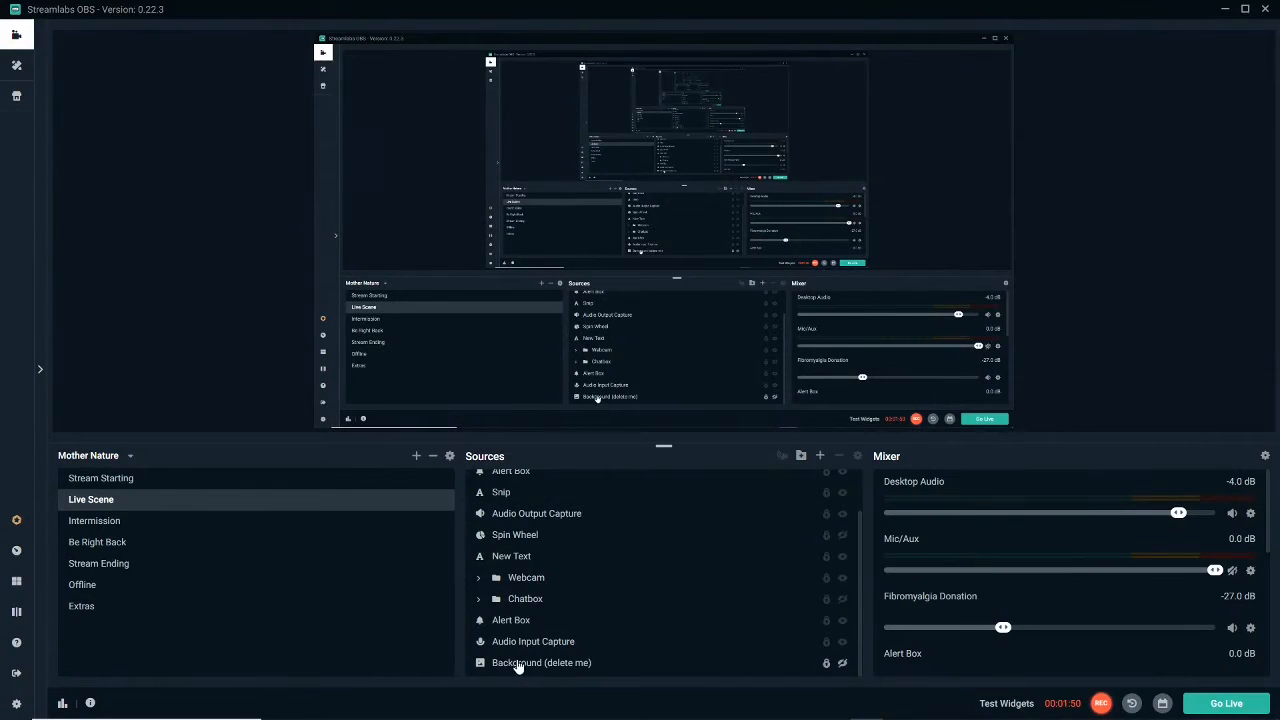
- Inspect the Live Scene's Background (delete me) source and the Chatbox Frame inside its Chatbox group, and collapse the group
{"action": "left_click", "coordinate": [518, 664]}
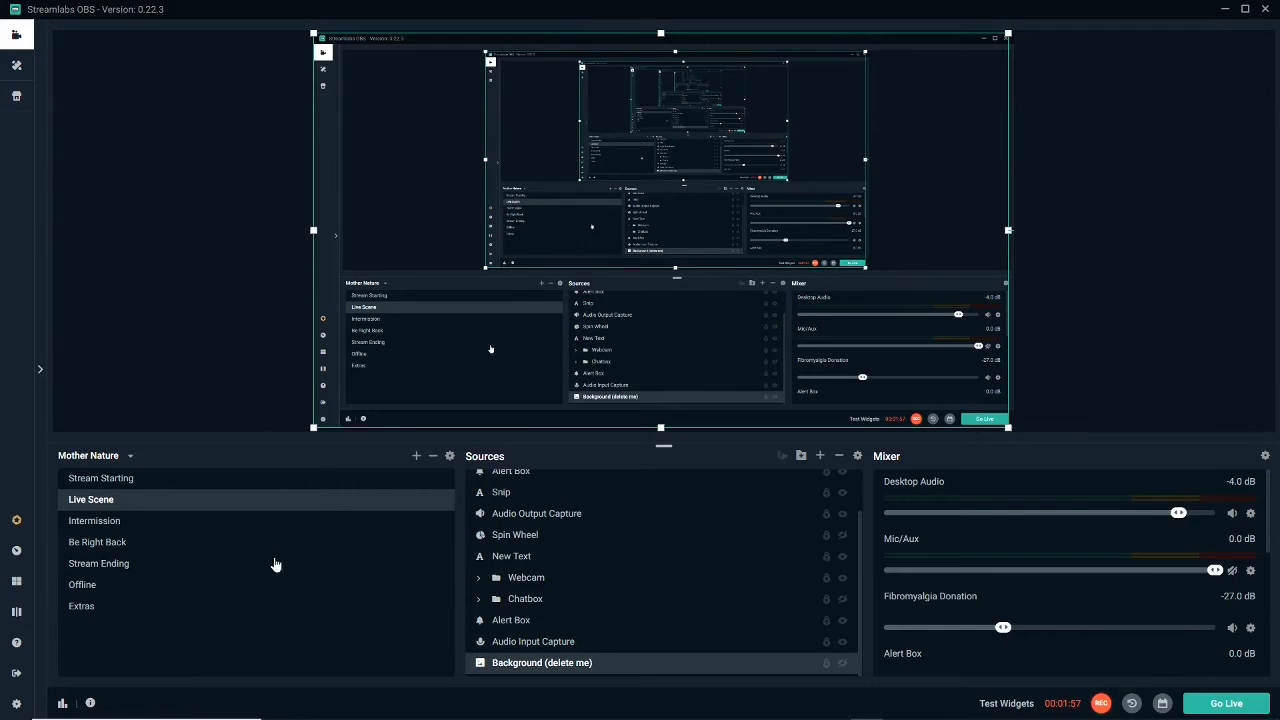
{"action": "left_click", "coordinate": [478, 604]}
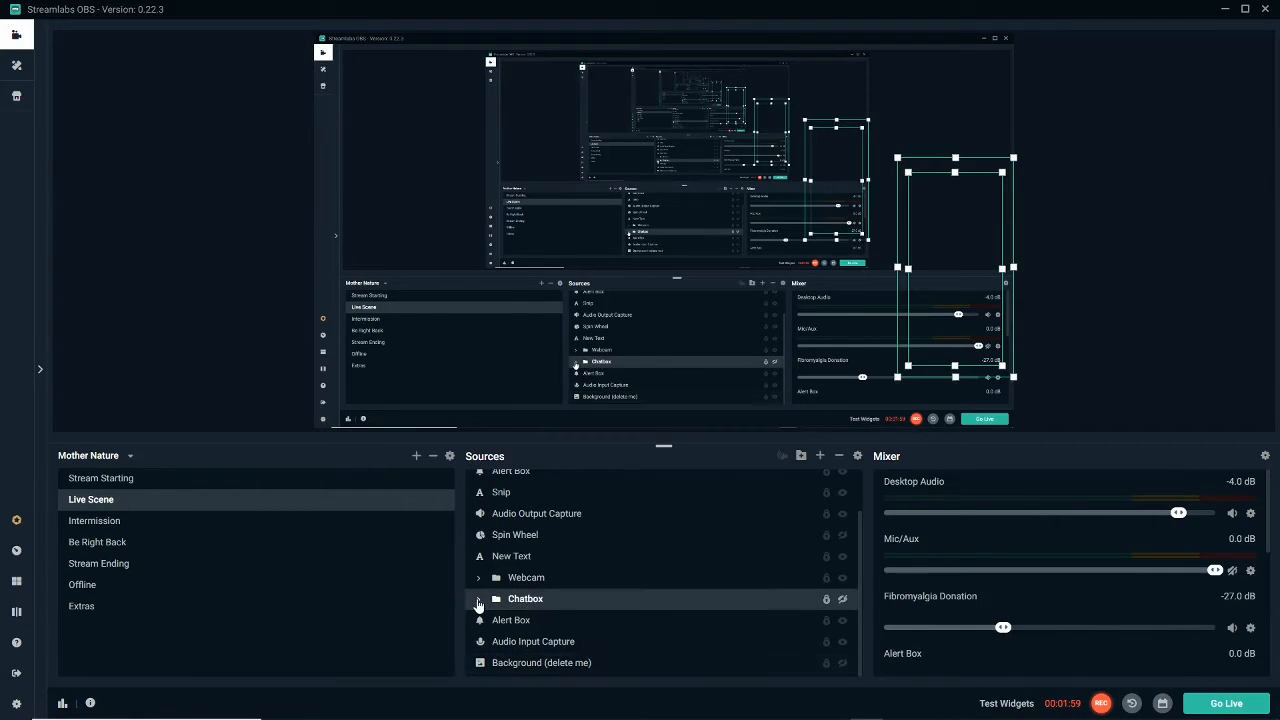
{"action": "left_click", "coordinate": [478, 602]}
{"action": "left_click", "coordinate": [558, 642]}
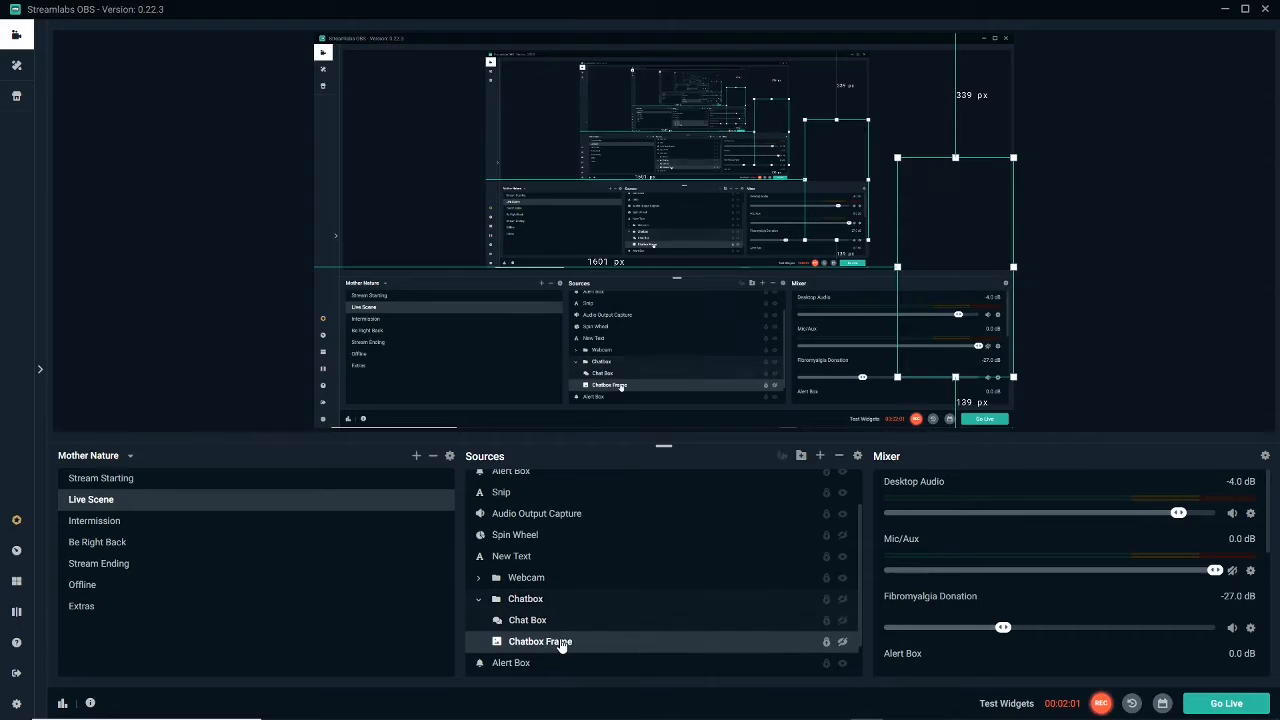
{"action": "left_click", "coordinate": [478, 600]}
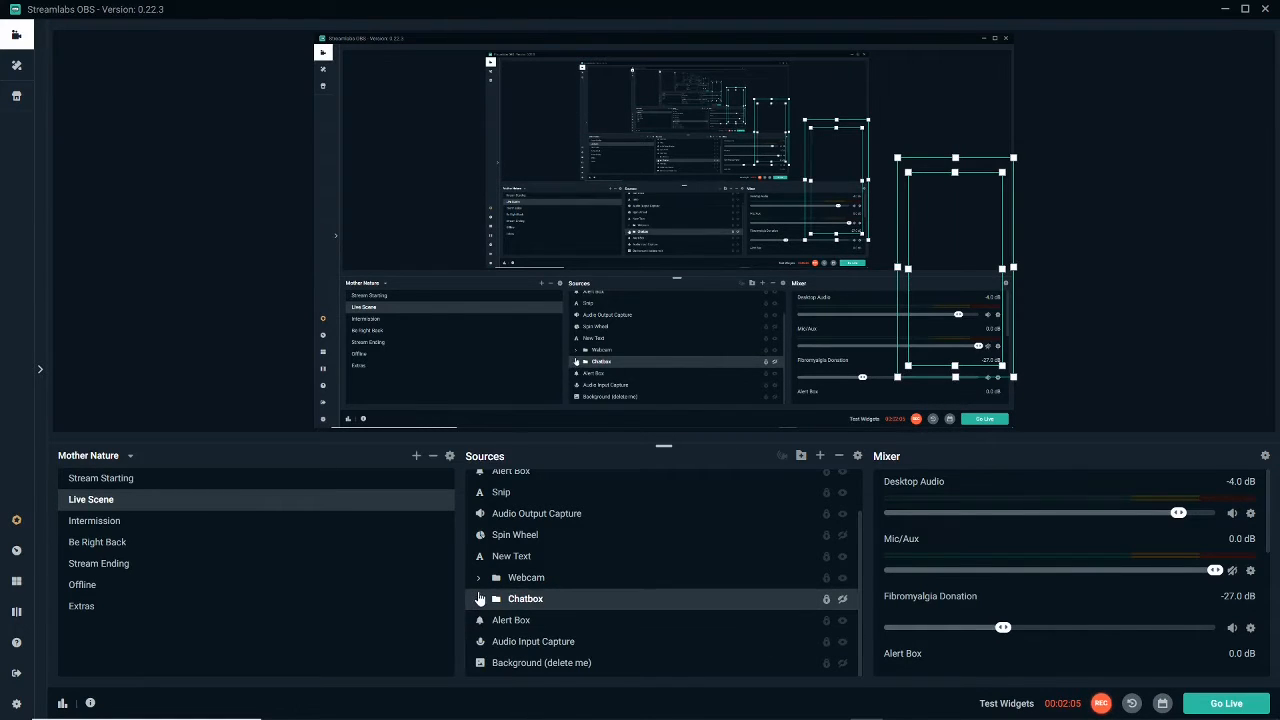
- Look at the Intermission scene and toggle the Display Capture visibility in the Be Right Back scene
{"action": "left_click", "coordinate": [137, 522]}
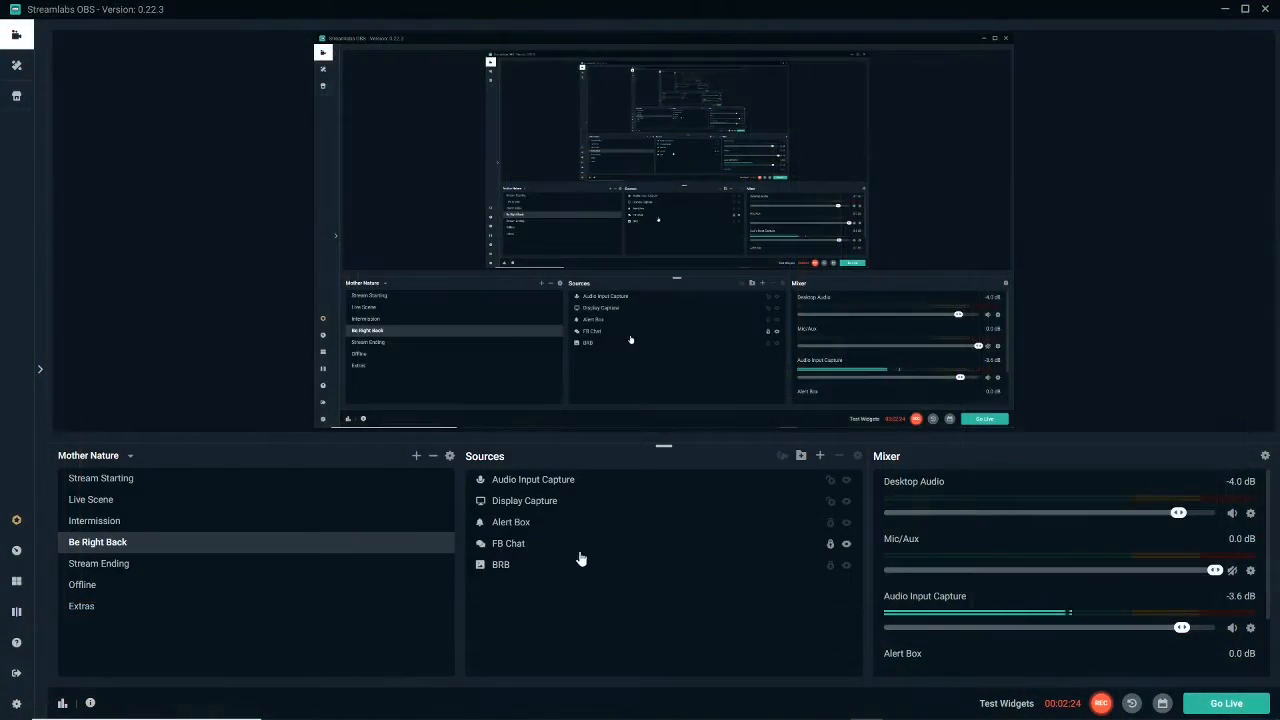
{"action": "left_click", "coordinate": [847, 502]}
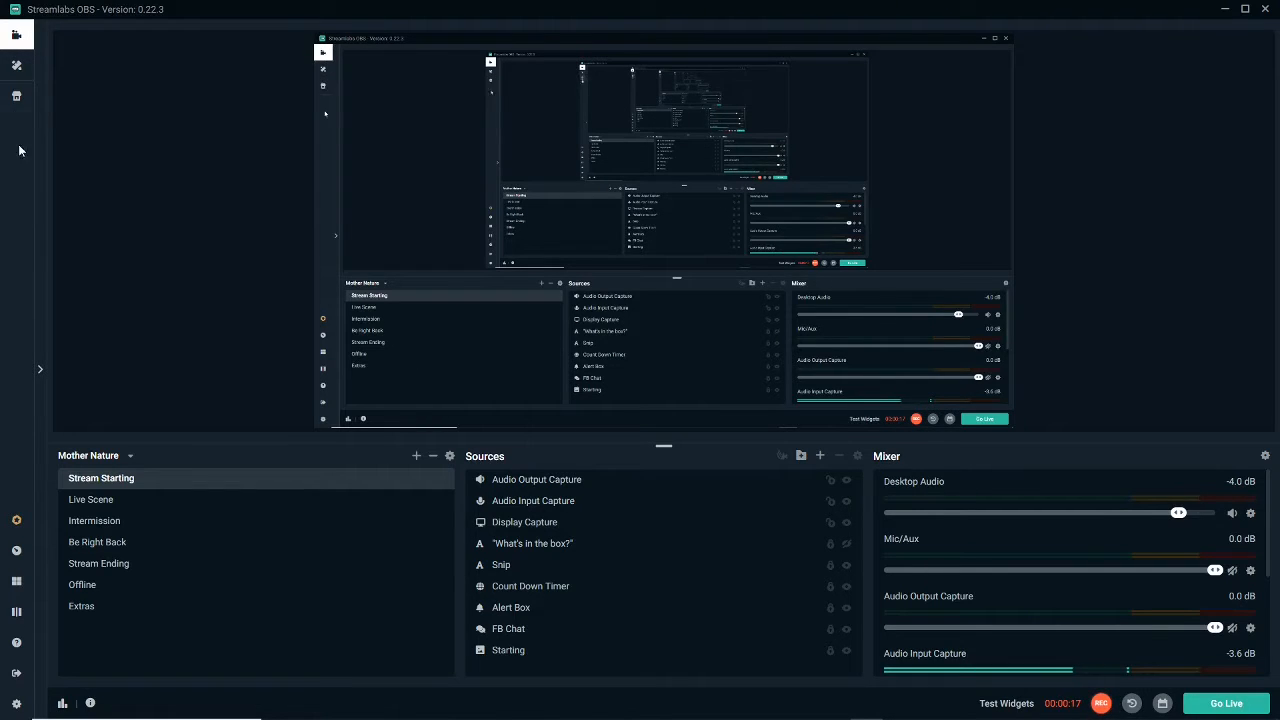
- Look at the themes page and the layout editor, and return to the scene editor
{"action": "left_click", "coordinate": [18, 73]}
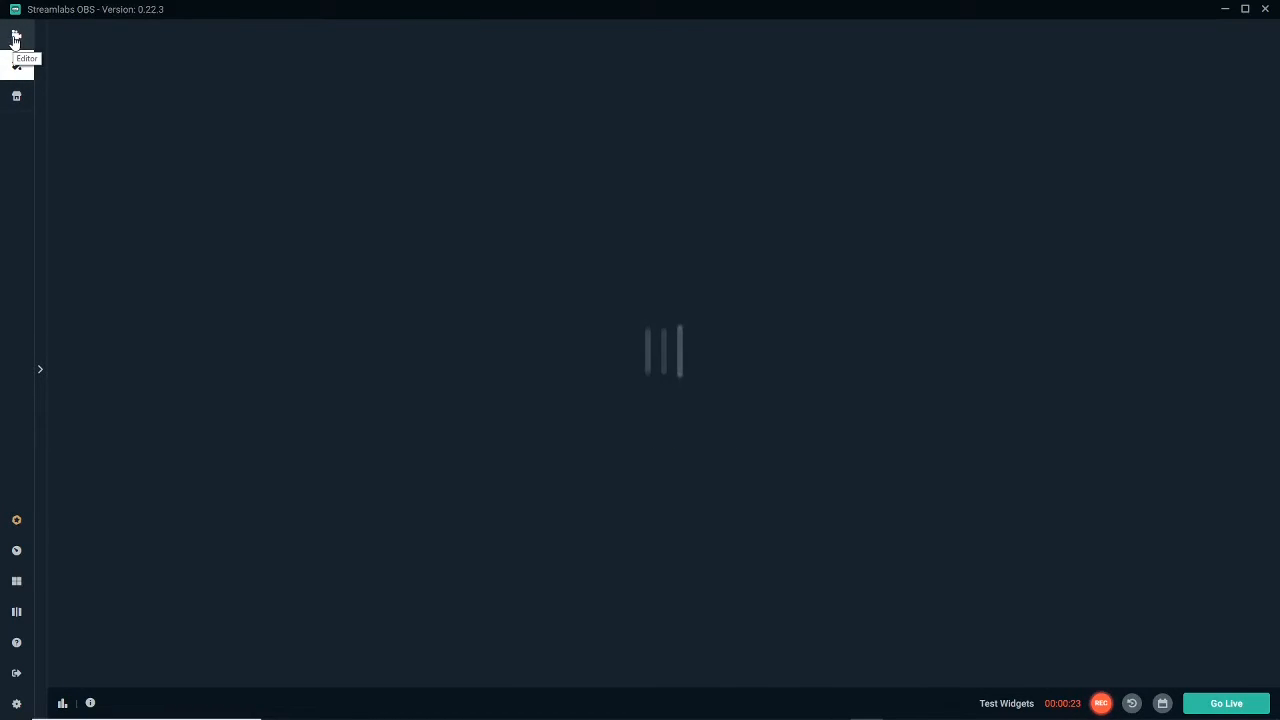
{"action": "left_click", "coordinate": [15, 38]}
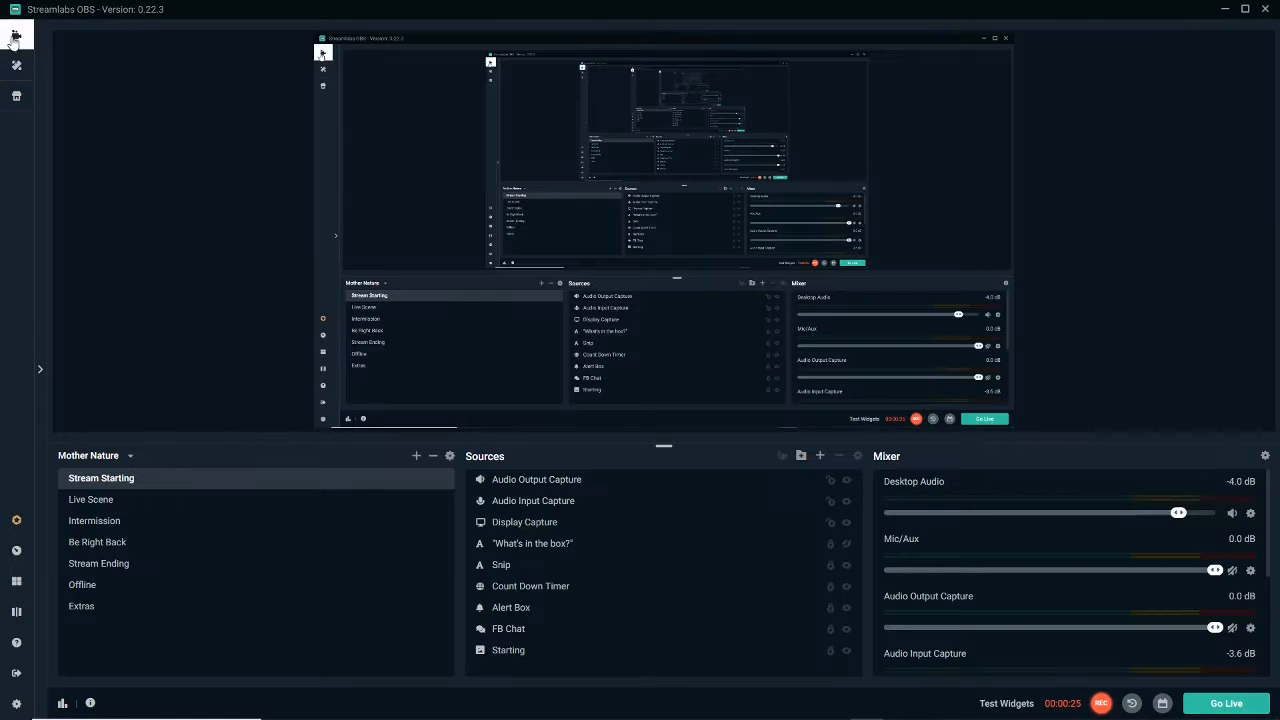
{"action": "left_click", "coordinate": [18, 584]}
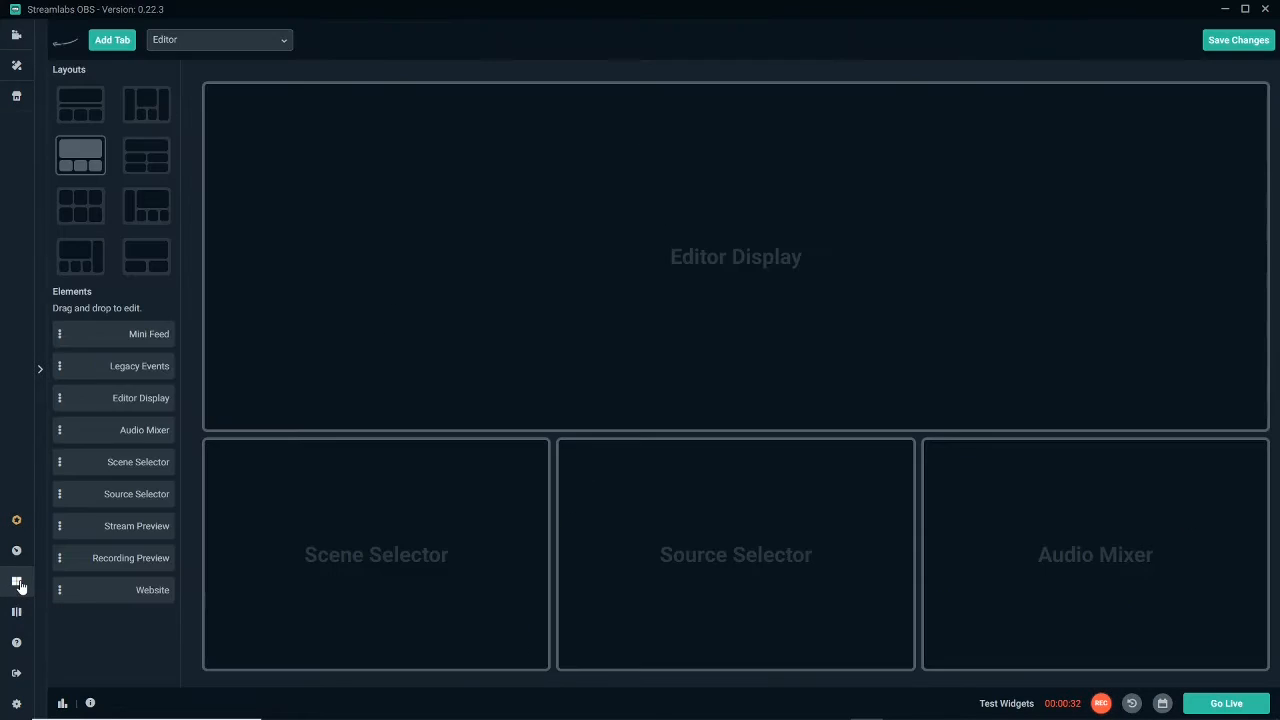
{"action": "left_click", "coordinate": [16, 34]}
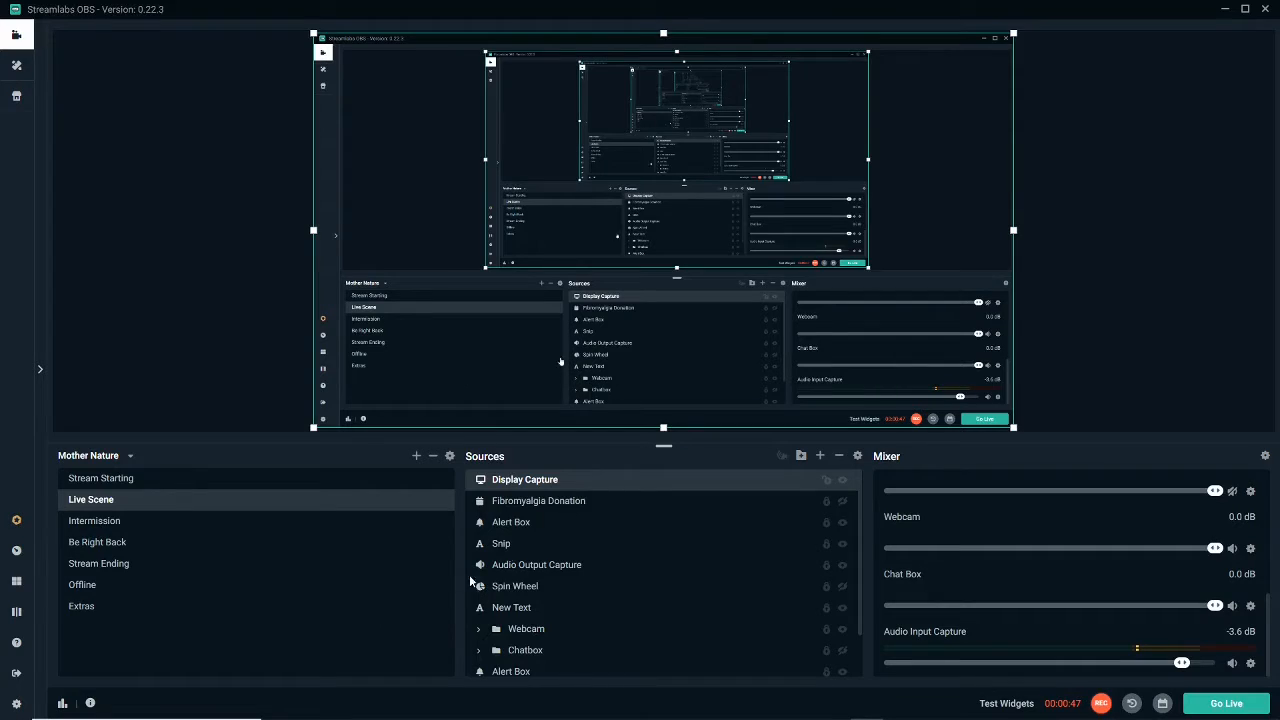
- Review the sources of Stream Starting and Live Scene, and toggle Display Capture to preview the live layout
{"action": "left_click", "coordinate": [111, 480]}
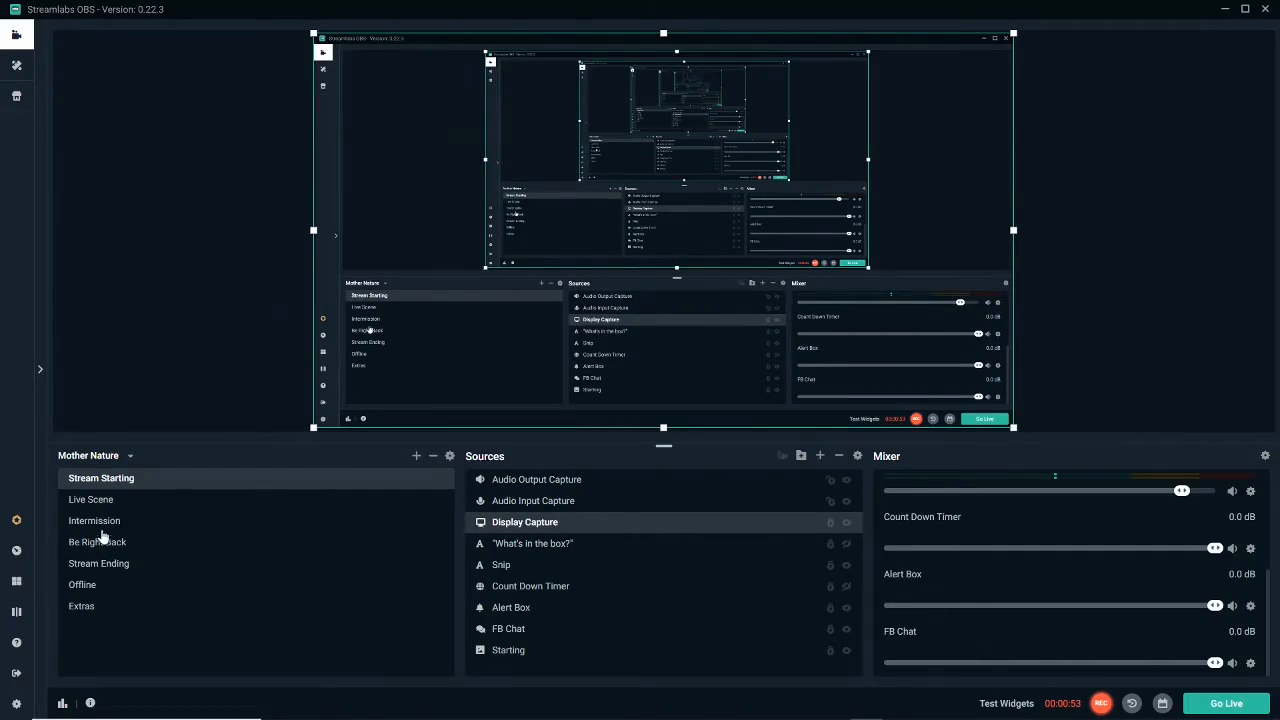
{"action": "left_click", "coordinate": [100, 501]}
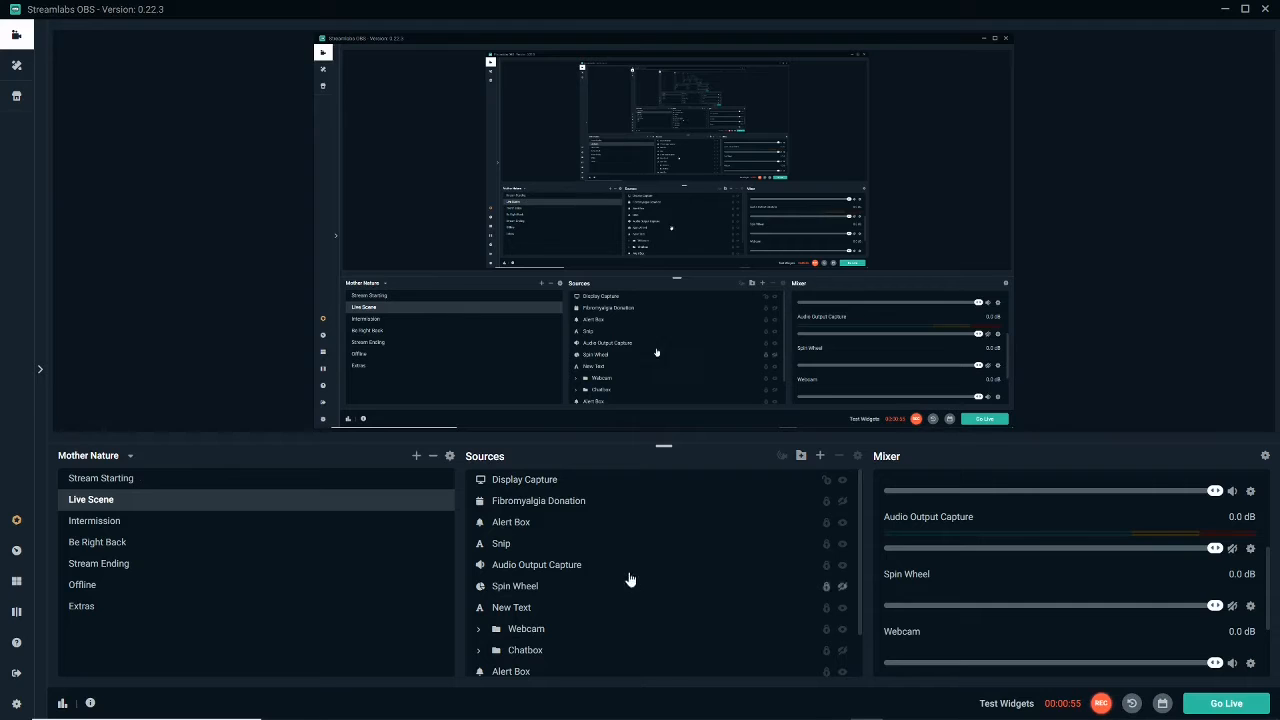
{"action": "scroll", "coordinate": [536, 640], "scroll_direction": "down", "scroll_amount": 2}
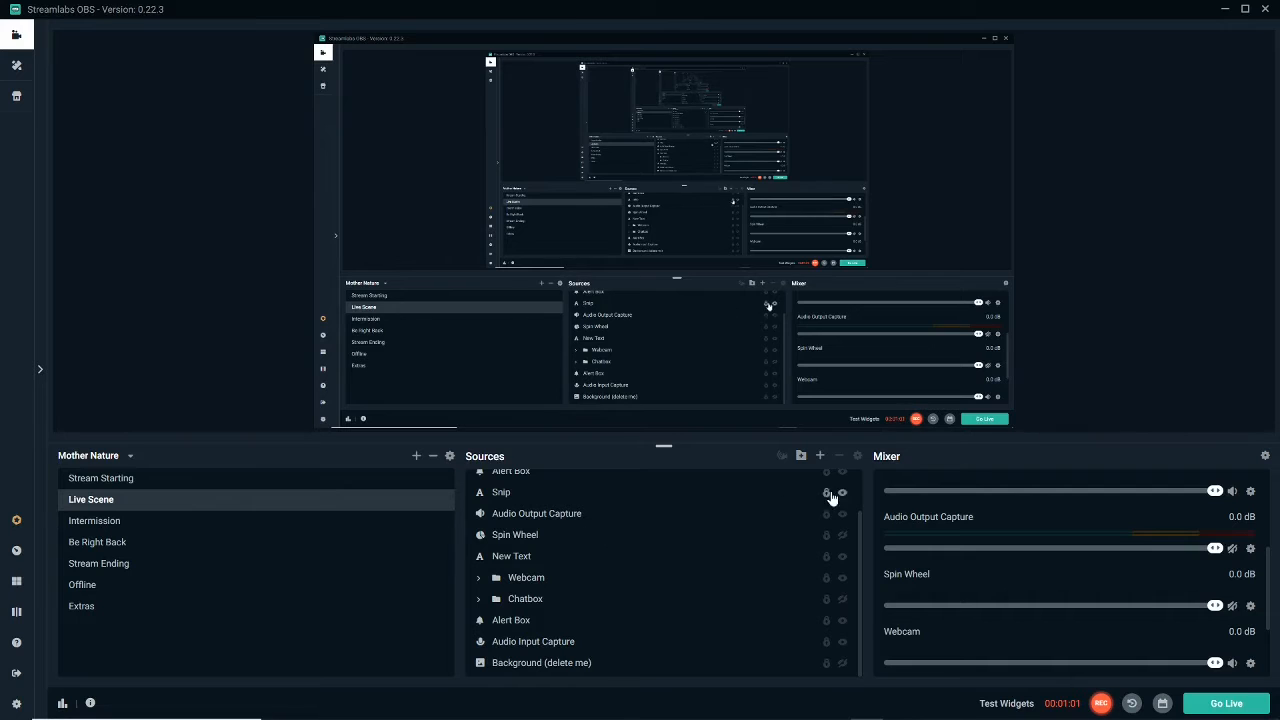
{"action": "scroll", "coordinate": [731, 530], "scroll_direction": "up", "scroll_amount": 1}
{"action": "scroll", "coordinate": [750, 545], "scroll_direction": "up", "scroll_amount": 2}
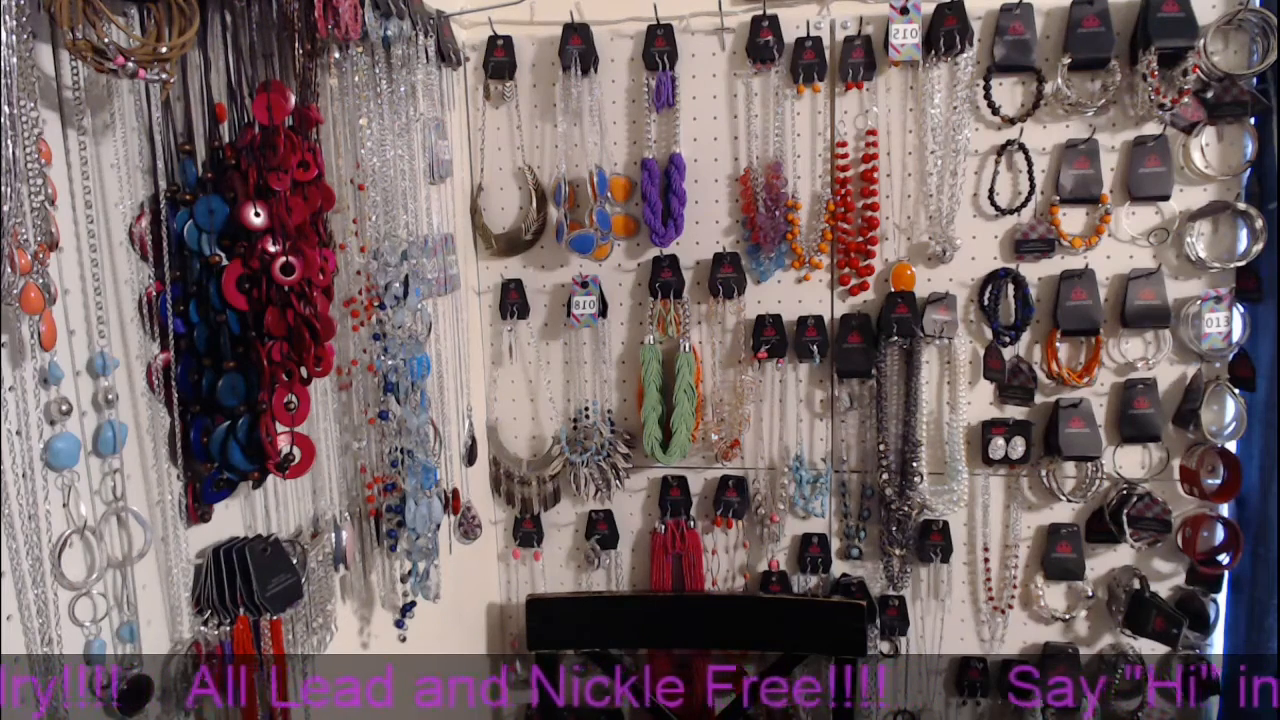
{"action": "left_click", "coordinate": [842, 484]}
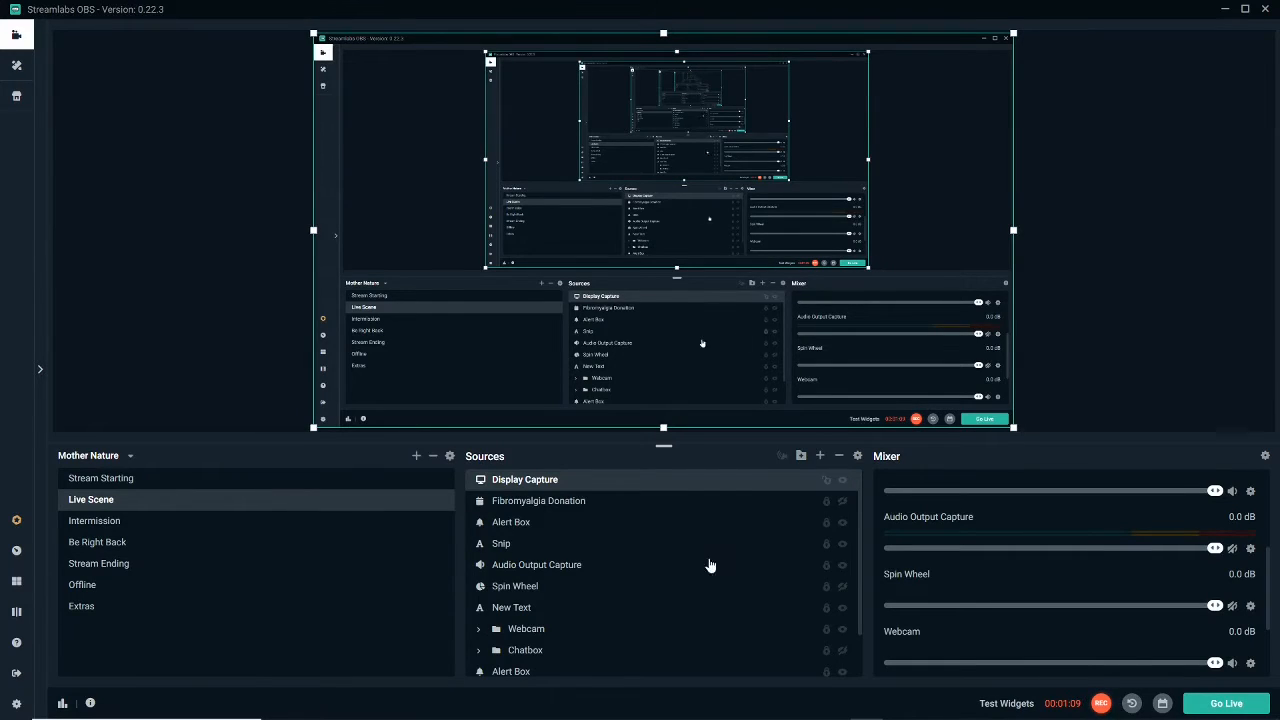
- Review the mixer's audio channels and the microphone devices offered for Audio Input Capture, and cancel its settings
{"action": "scroll", "coordinate": [1013, 528], "scroll_direction": "up", "scroll_amount": 3}
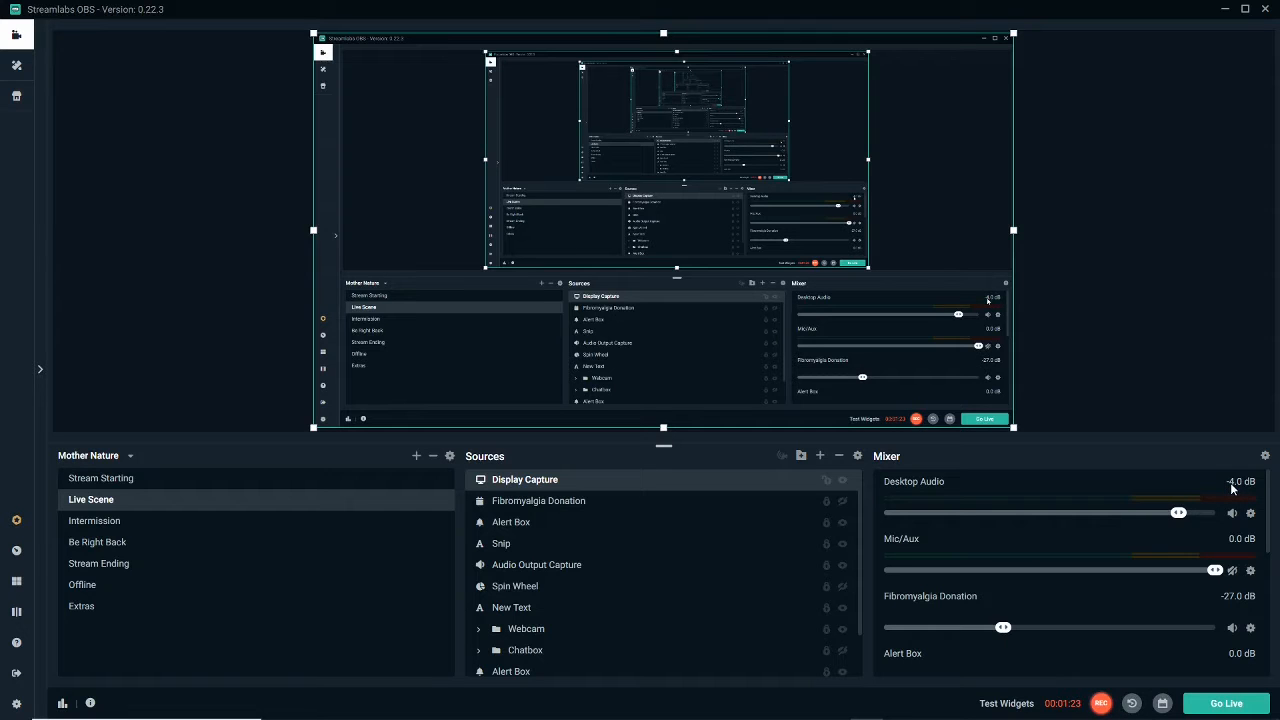
{"action": "scroll", "coordinate": [1134, 529], "scroll_direction": "down", "scroll_amount": 6}
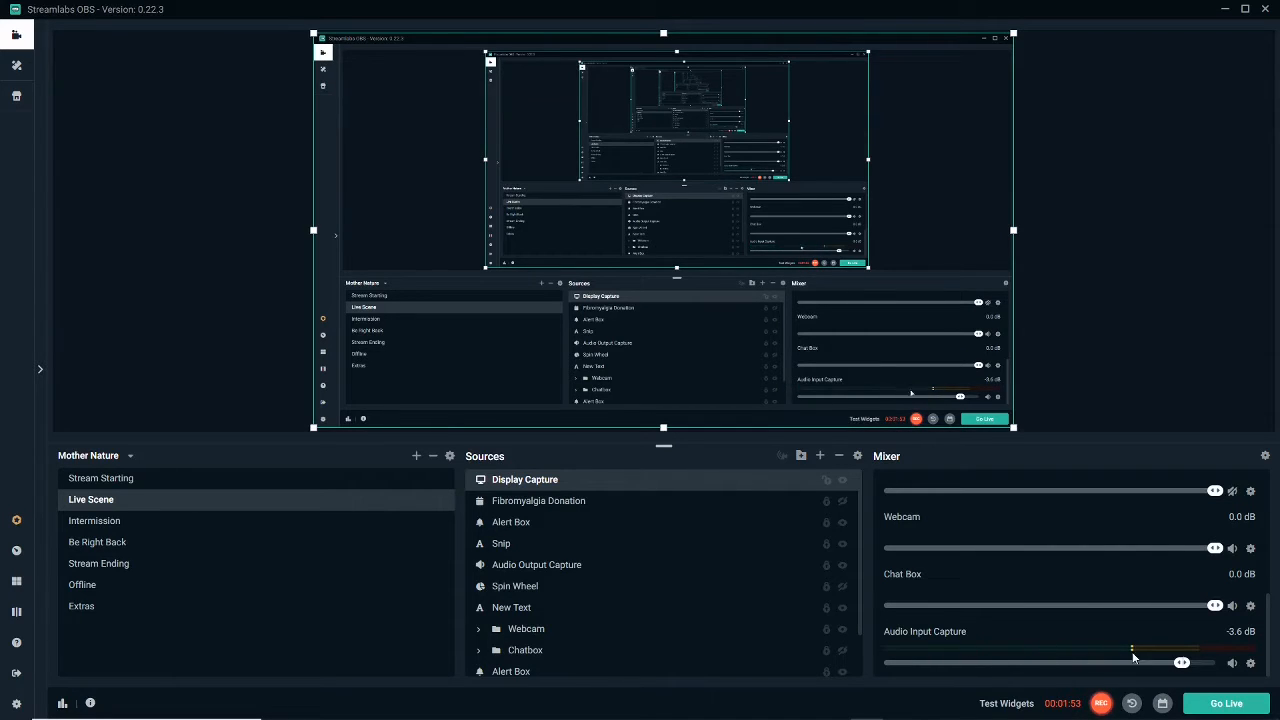
{"action": "left_click", "coordinate": [1251, 665]}
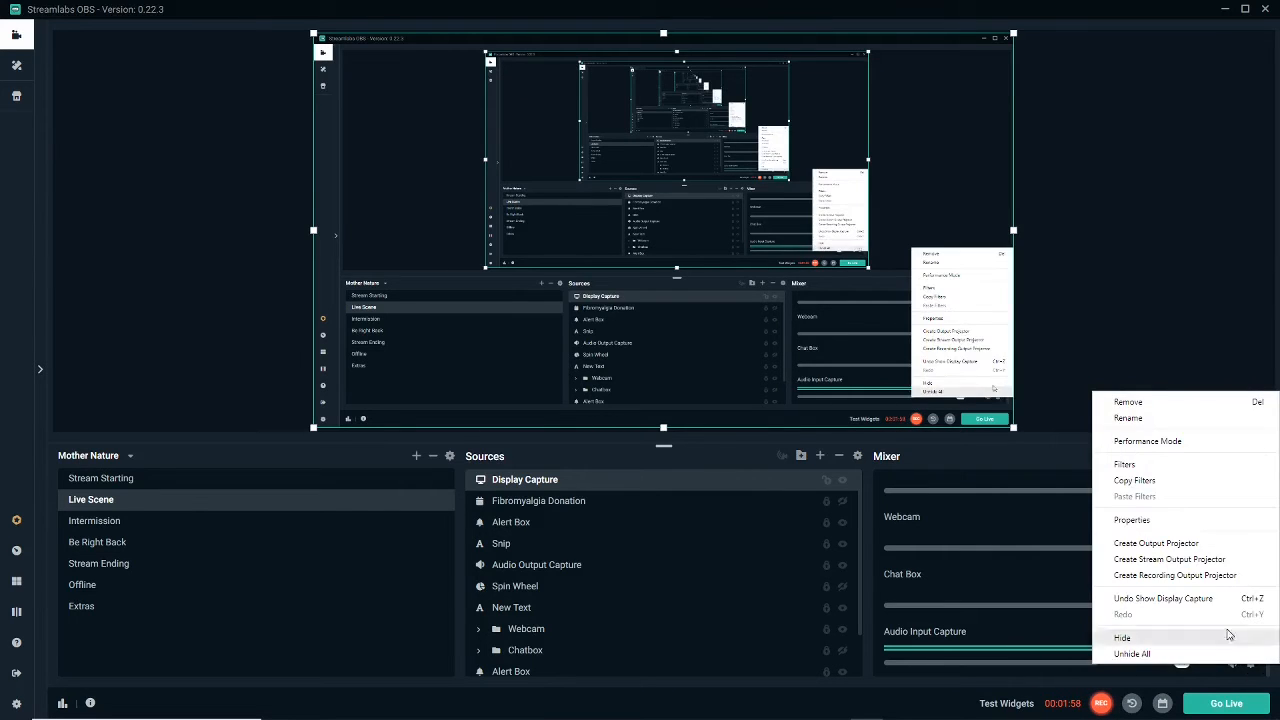
{"action": "left_click", "coordinate": [1130, 520]}
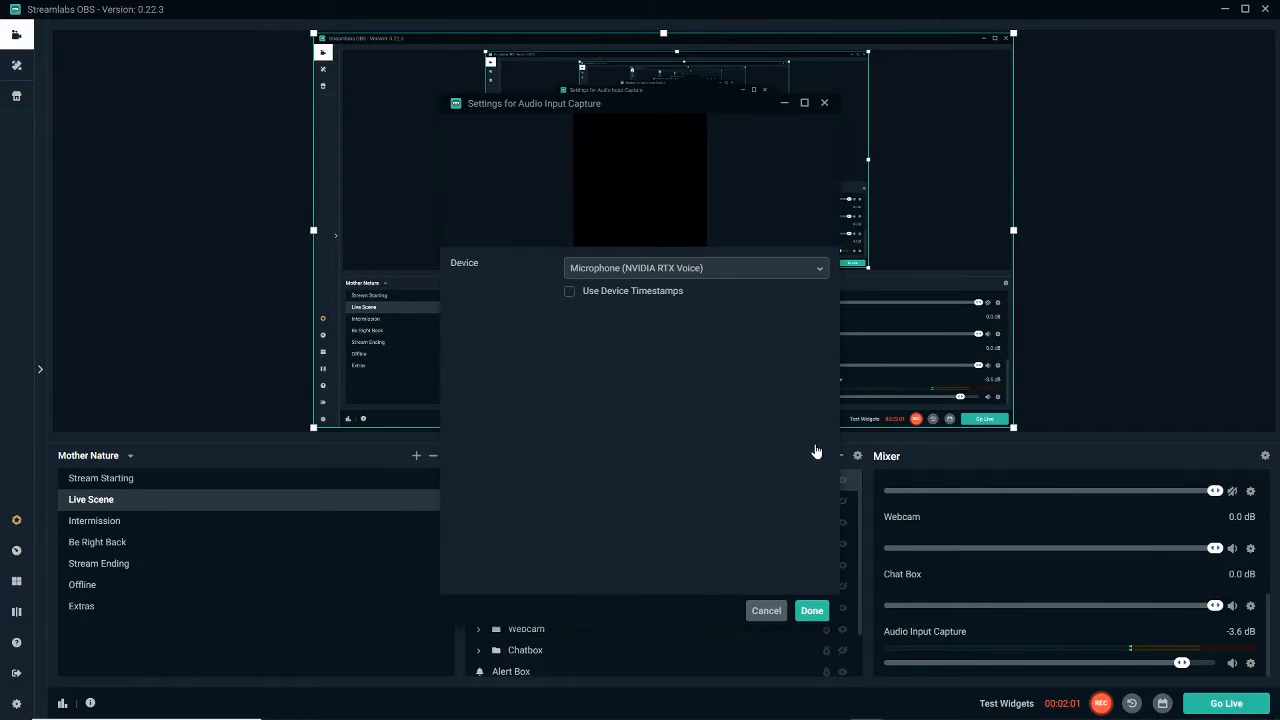
{"action": "left_click", "coordinate": [757, 270]}
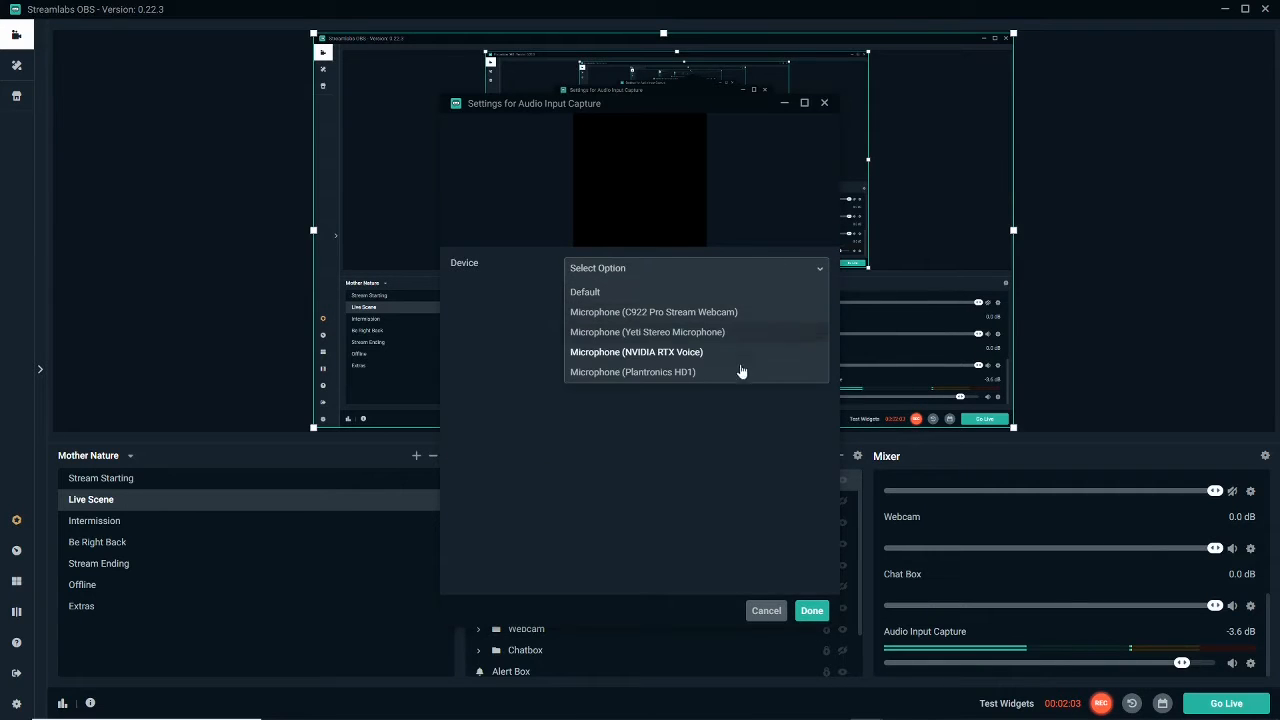
{"action": "left_click", "coordinate": [772, 612]}
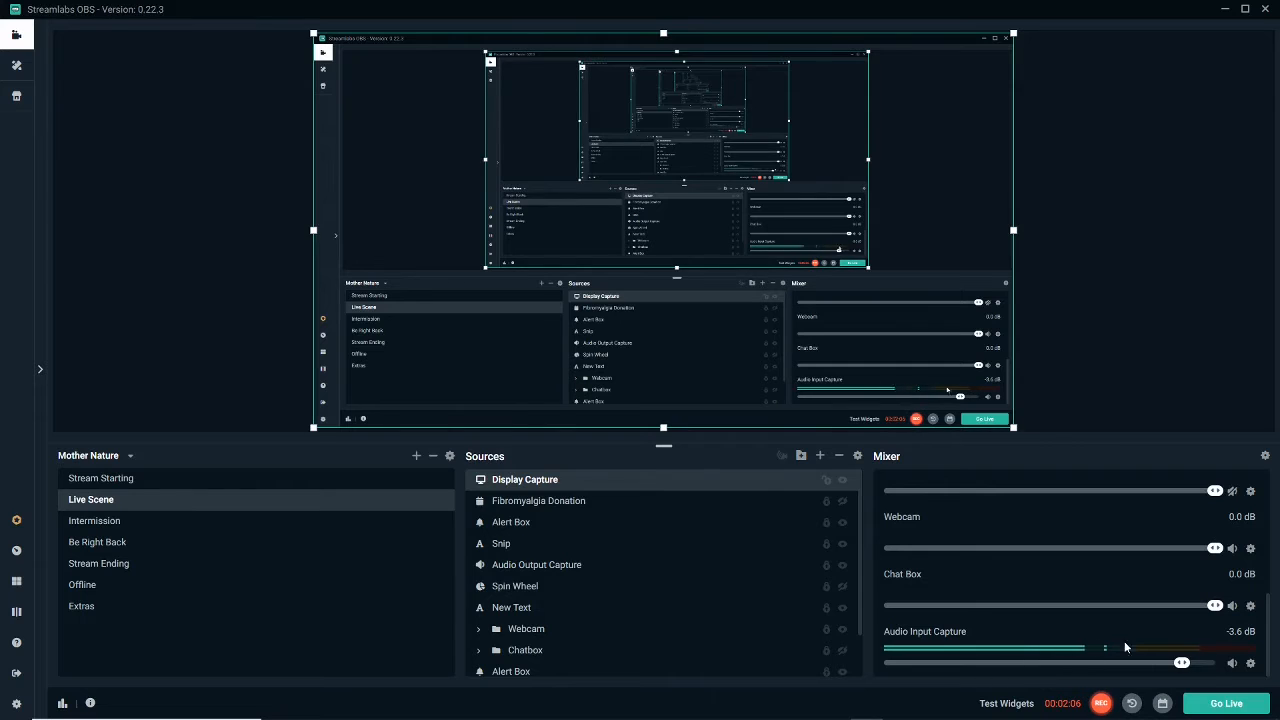
- Select the Stream Starting scene and open the list of scene collections
{"action": "left_click", "coordinate": [172, 482]}
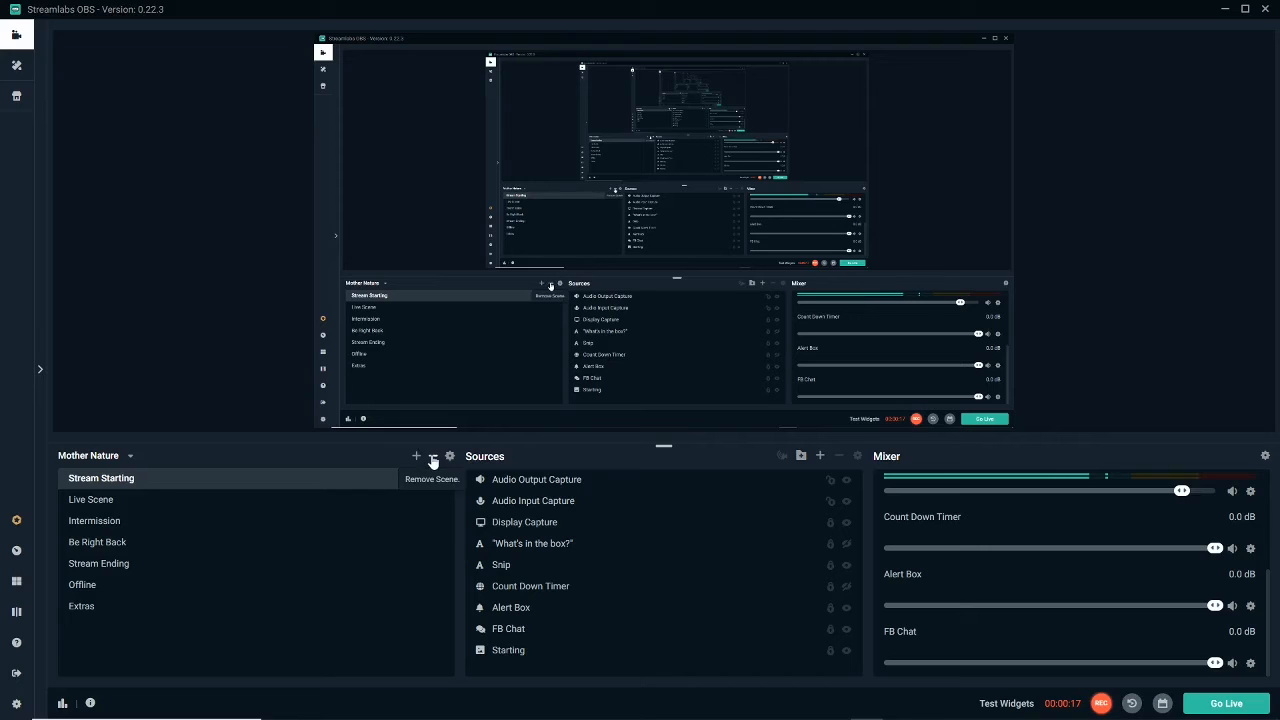
{"action": "left_click", "coordinate": [129, 456]}
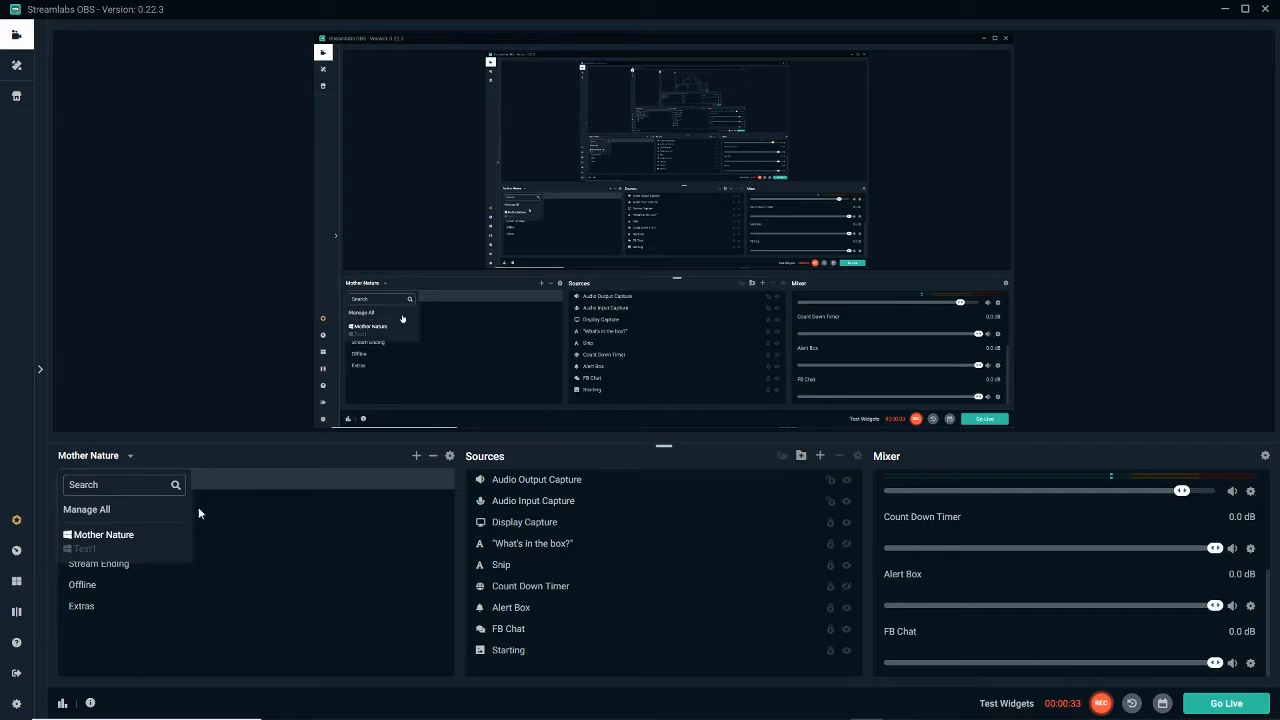
- Look at the scene collections offered besides Mother Nature, and close the list
{"action": "left_click", "coordinate": [277, 461]}
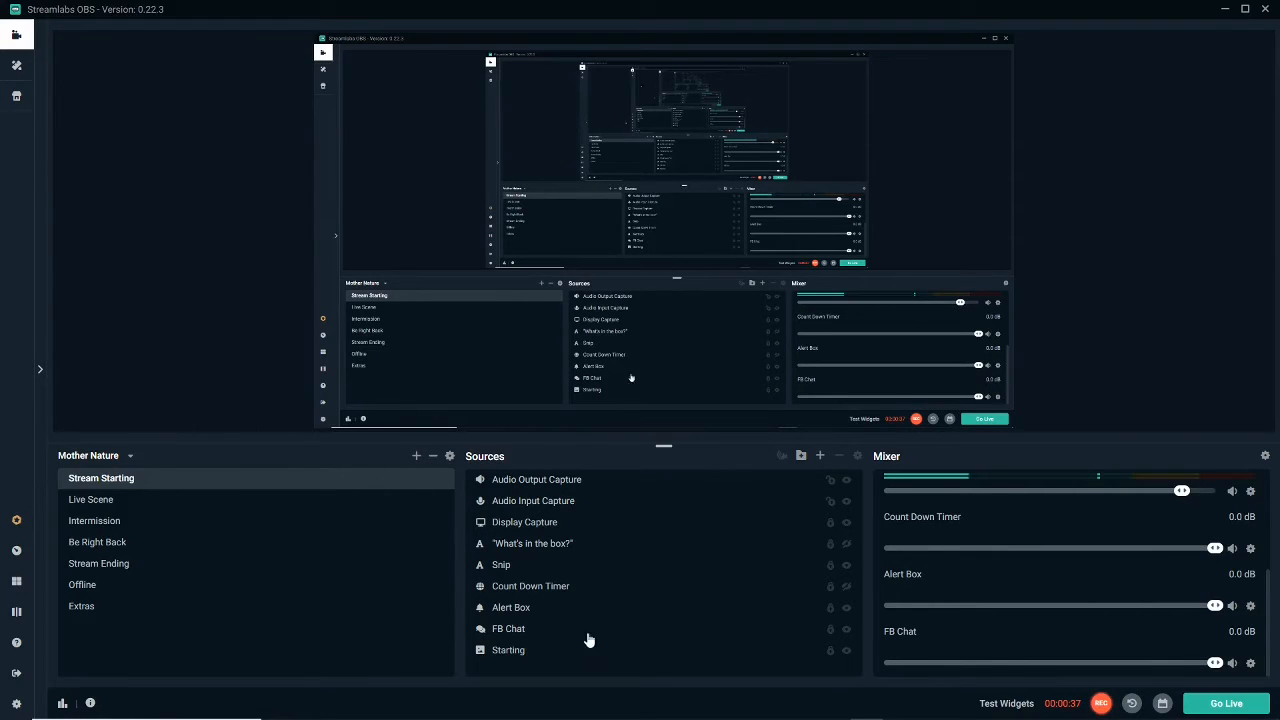
{"action": "left_click", "coordinate": [96, 458]}
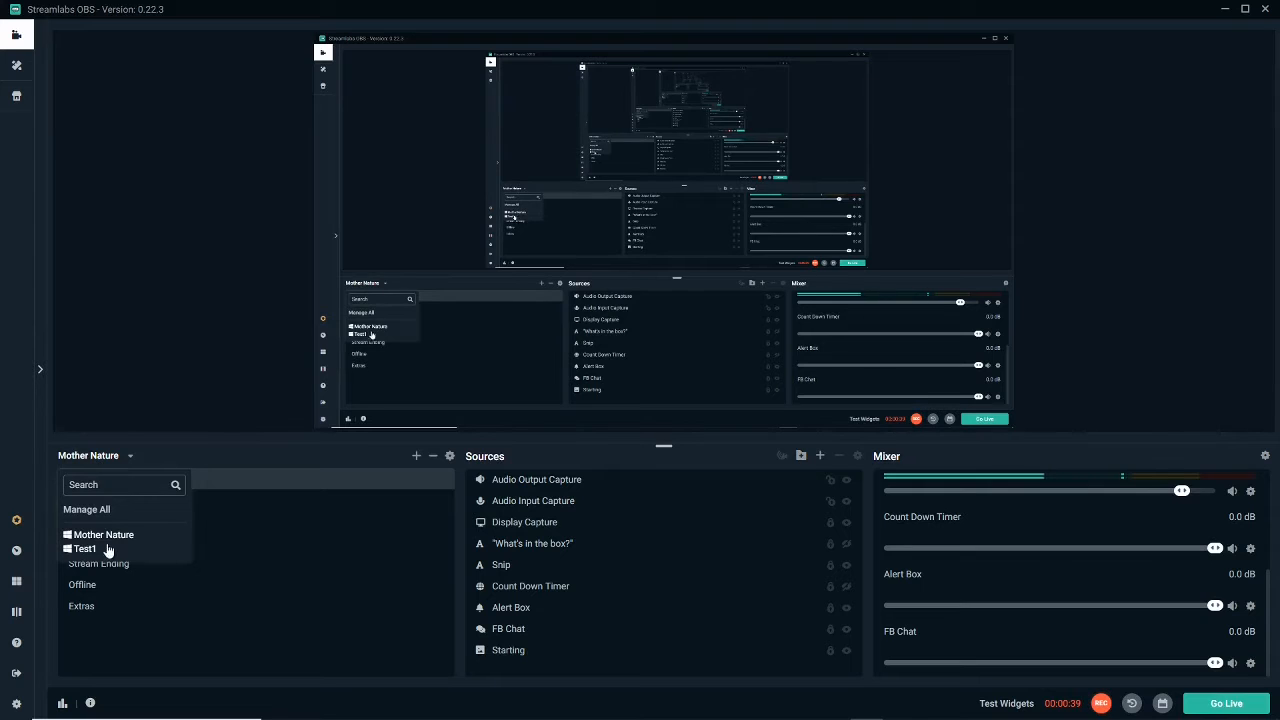
{"action": "left_click", "coordinate": [374, 456]}
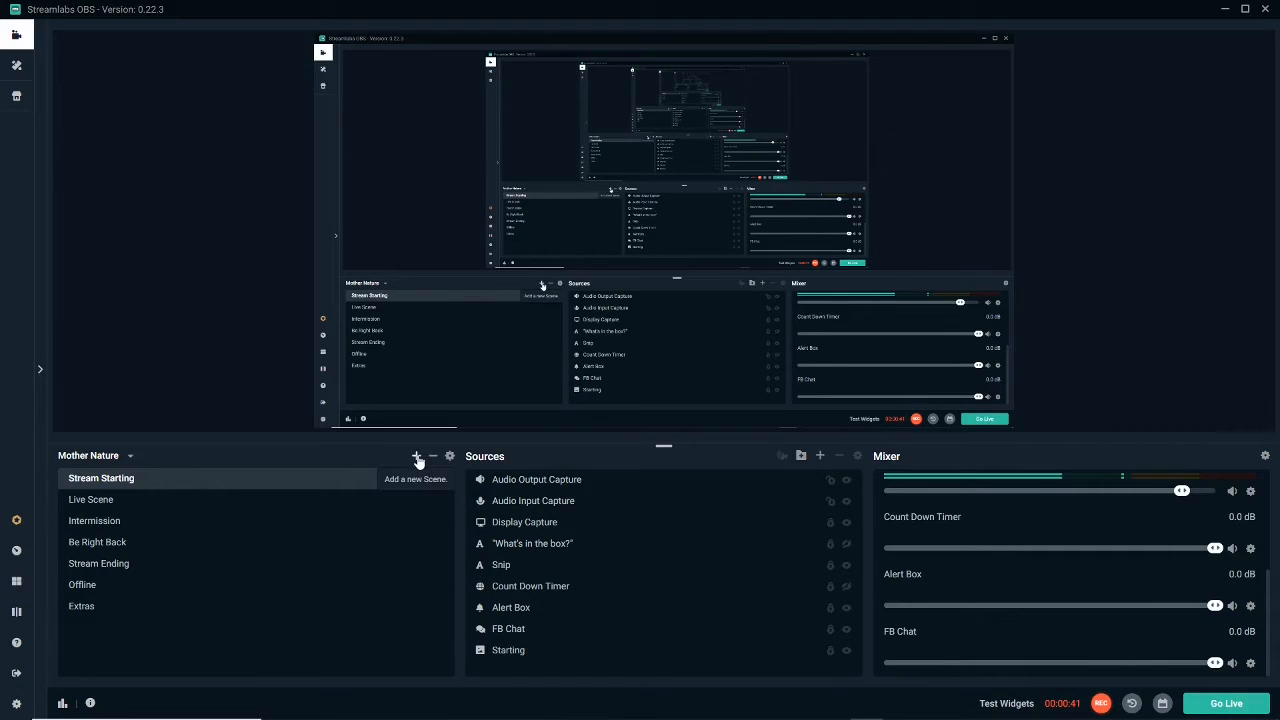
- Create a scene named New Scene, and remove it from the Mother Nature collection
{"action": "left_click", "coordinate": [417, 457]}
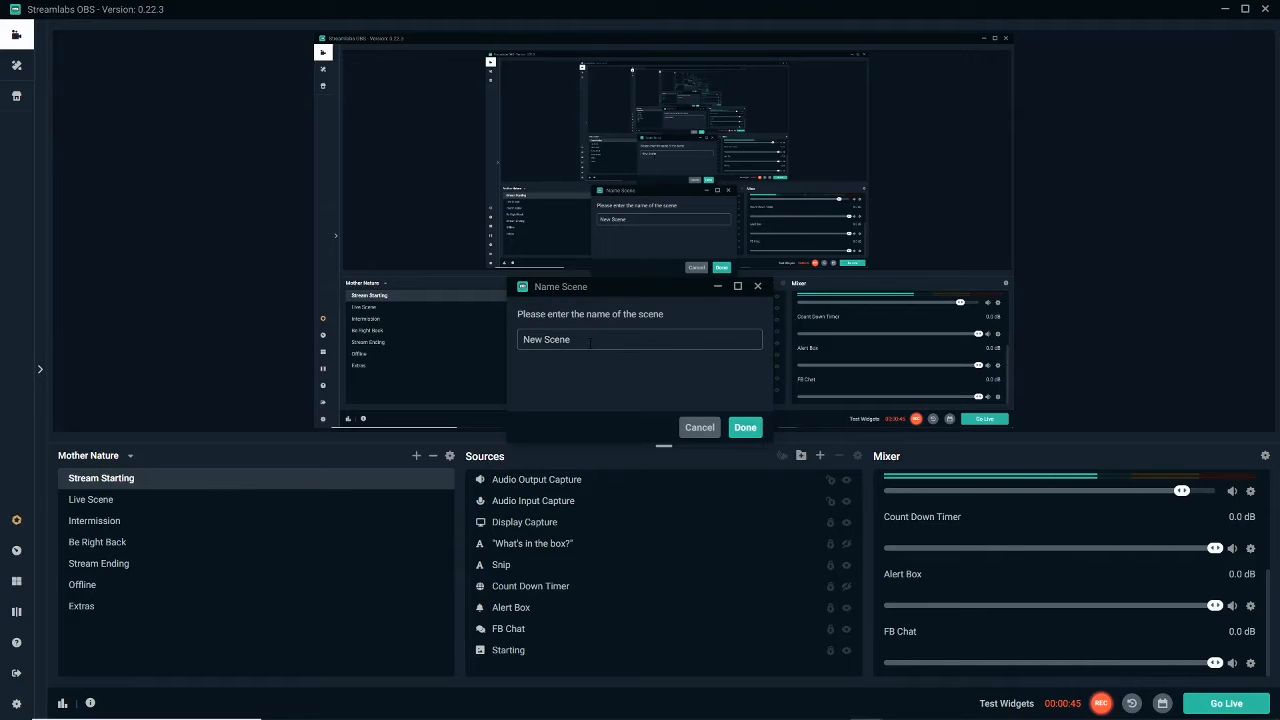
{"action": "left_click_drag", "start_coordinate": [606, 341], "coordinate": [477, 350]}
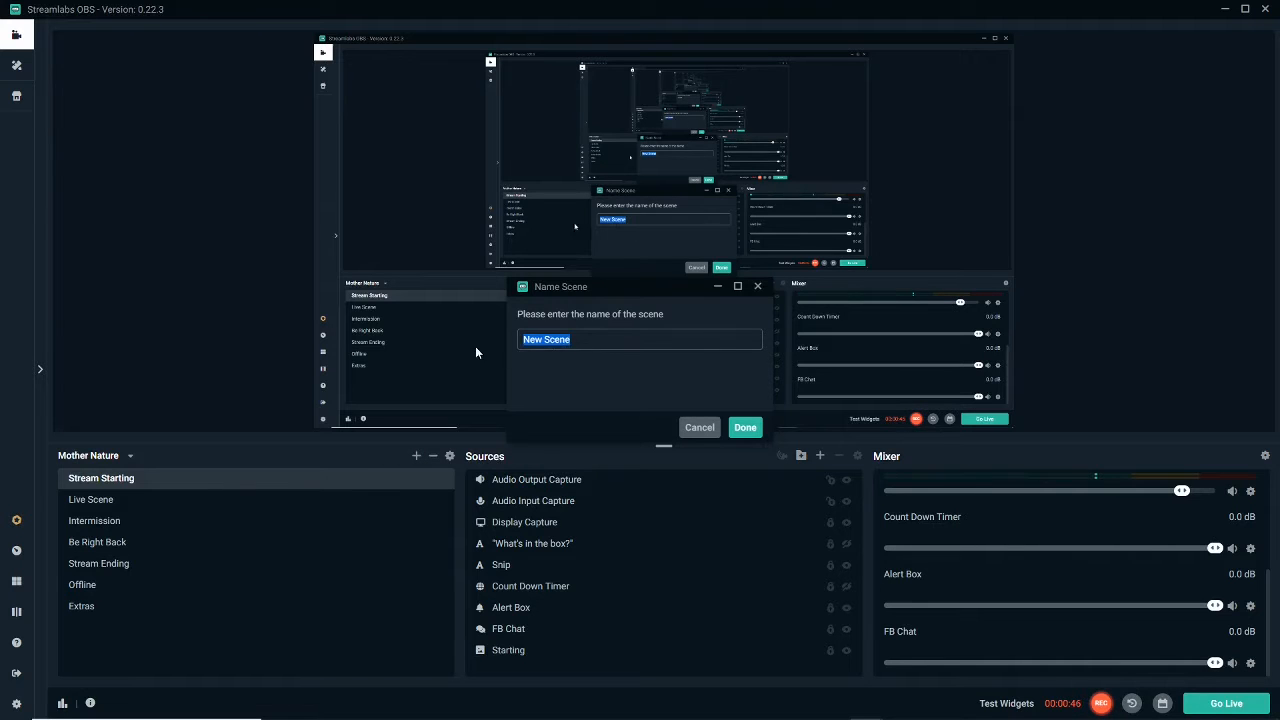
{"action": "left_click", "coordinate": [749, 431]}
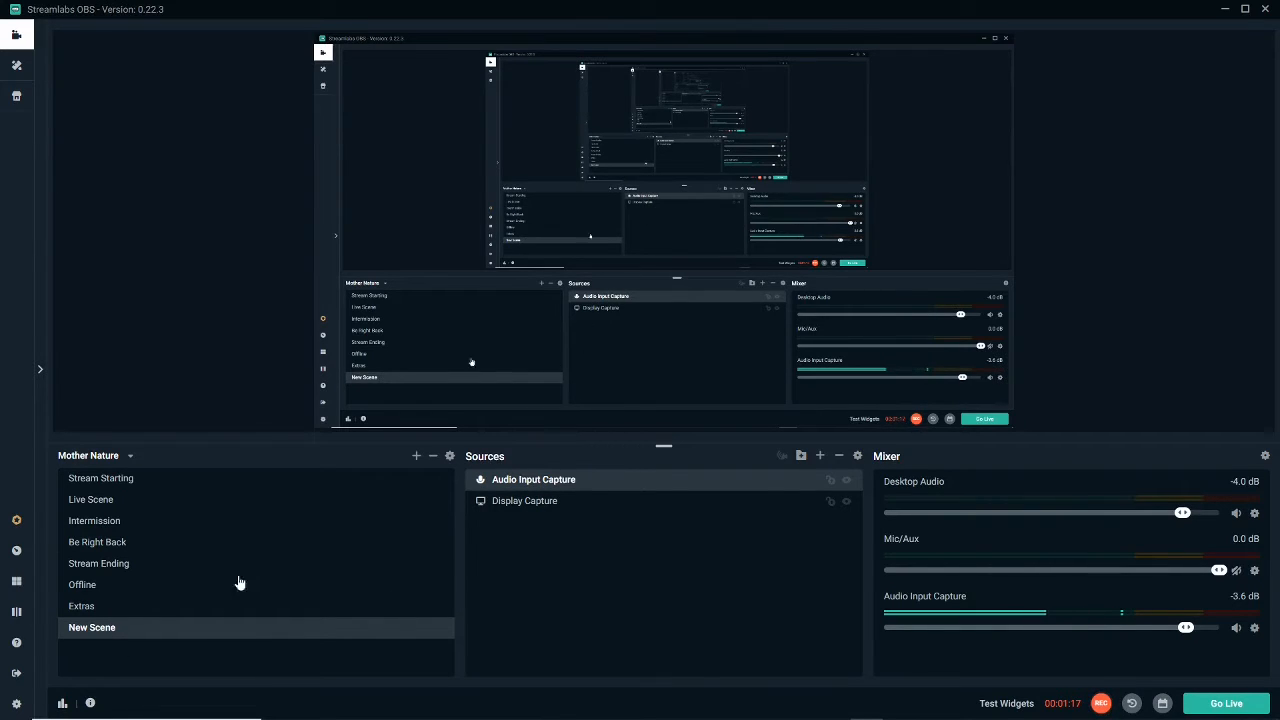
{"action": "left_click", "coordinate": [436, 460]}
{"action": "key", "text": "Return"}
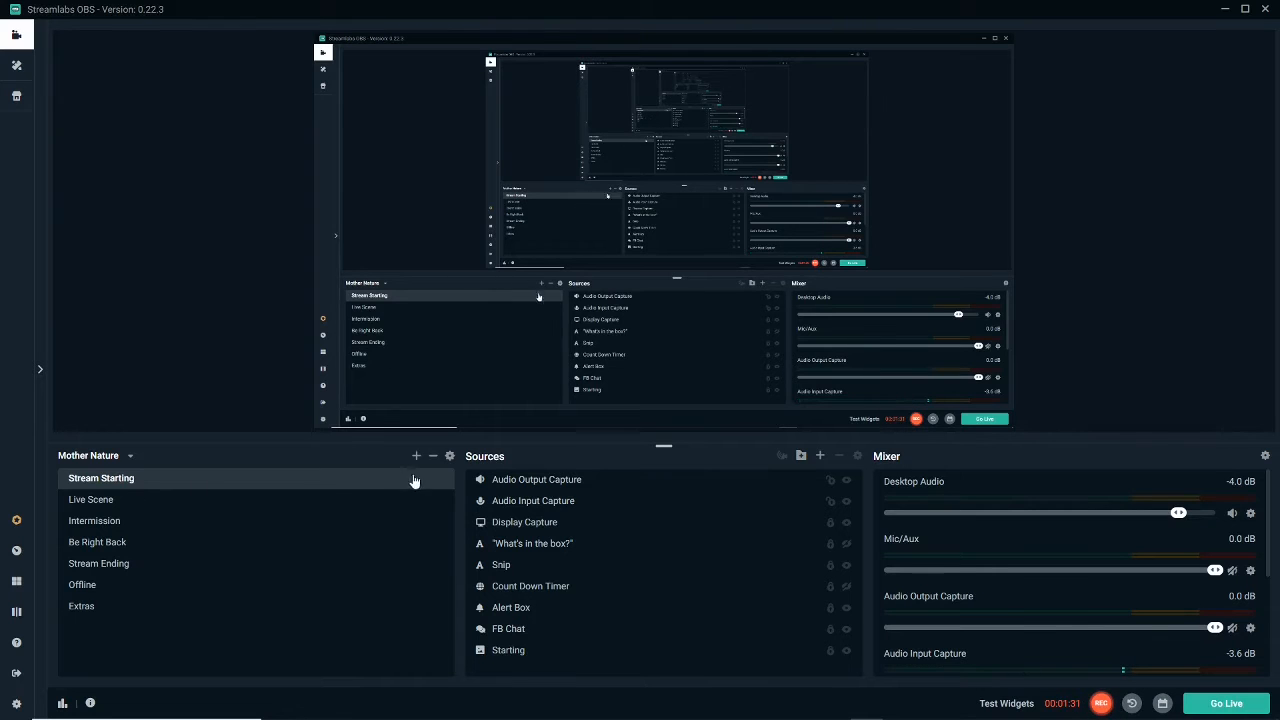
- Review the types offered for the Global Transition, keep Fade, and close the scene transitions
{"action": "left_click", "coordinate": [448, 458]}
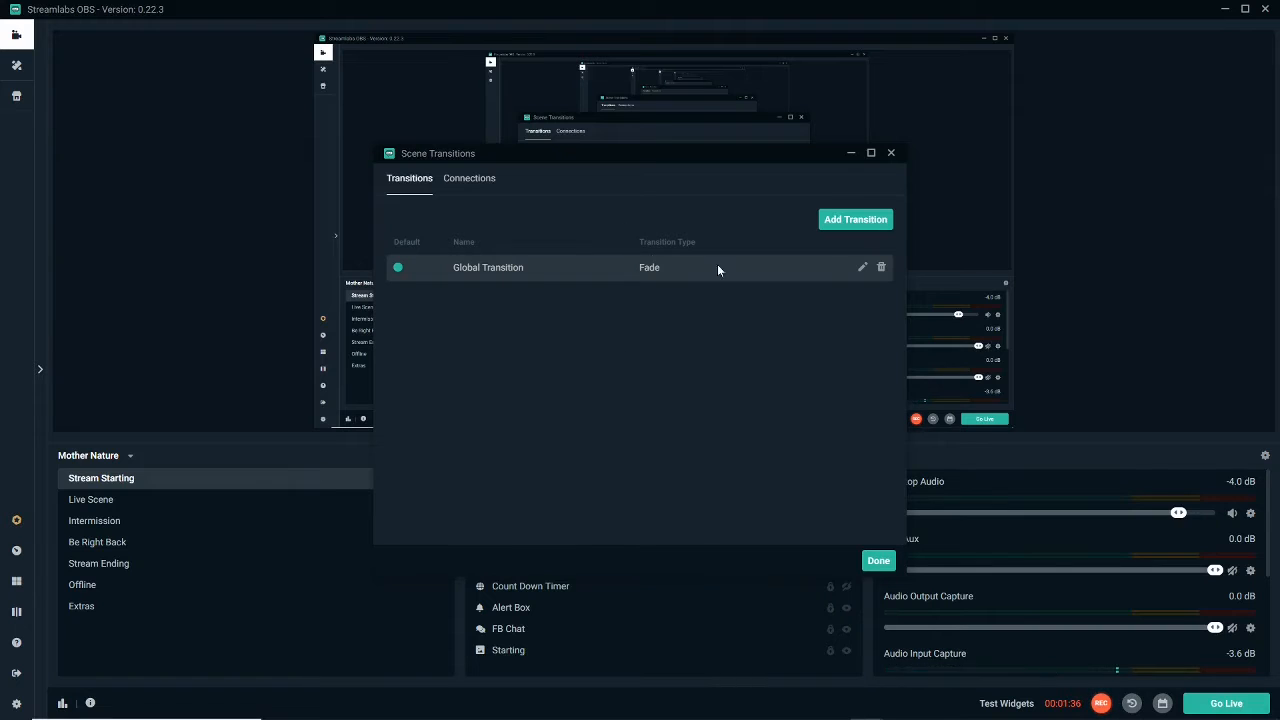
{"action": "left_click", "coordinate": [862, 268]}
{"action": "left_click", "coordinate": [801, 229]}
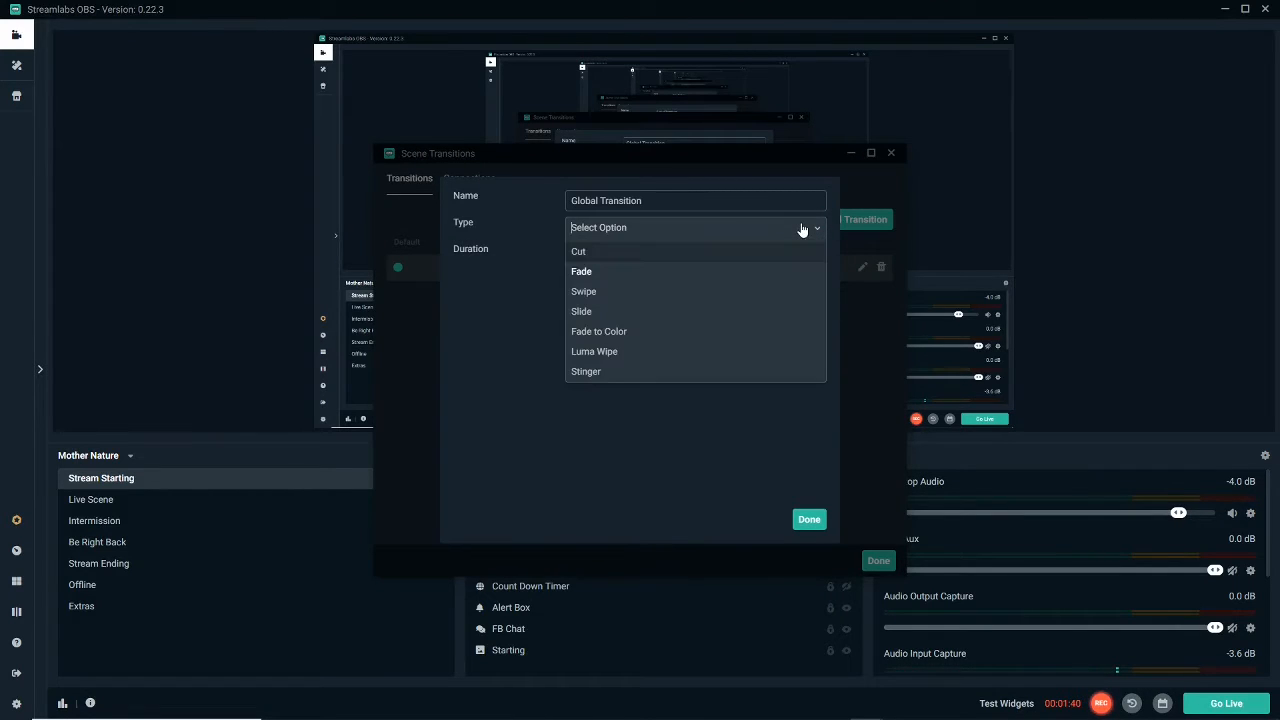
{"action": "left_click", "coordinate": [537, 335]}
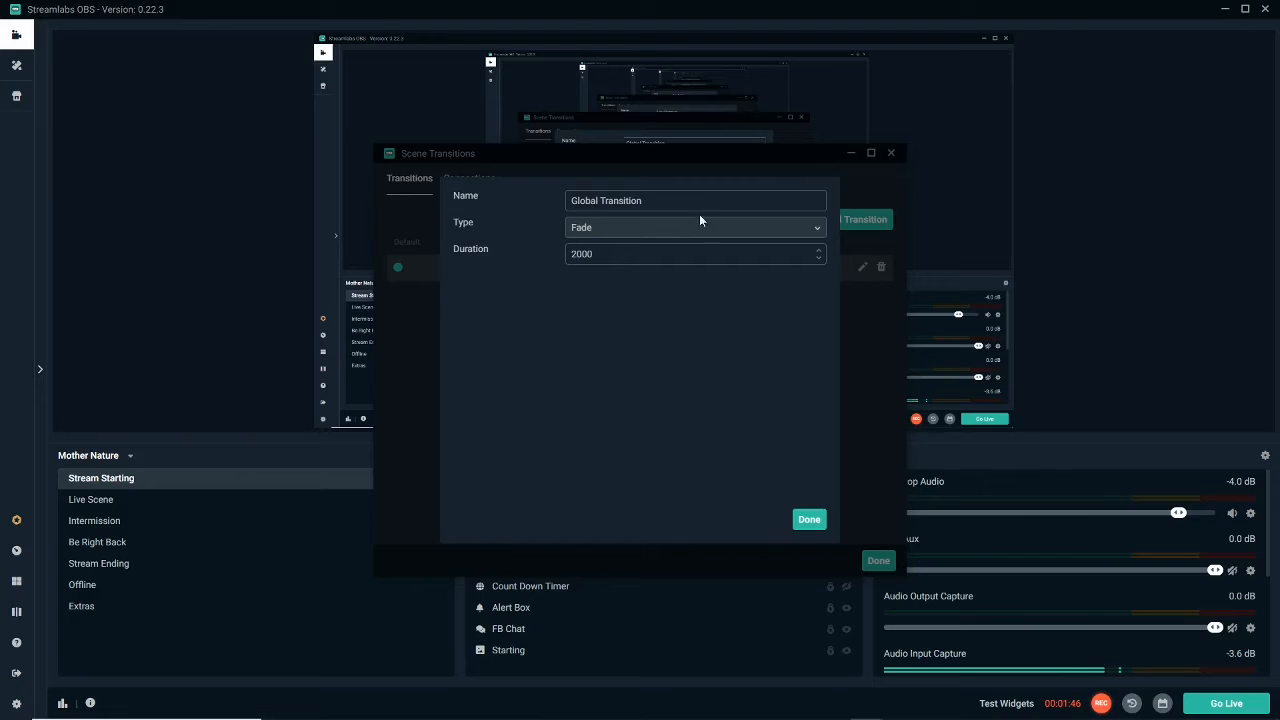
{"action": "left_click", "coordinate": [808, 519]}
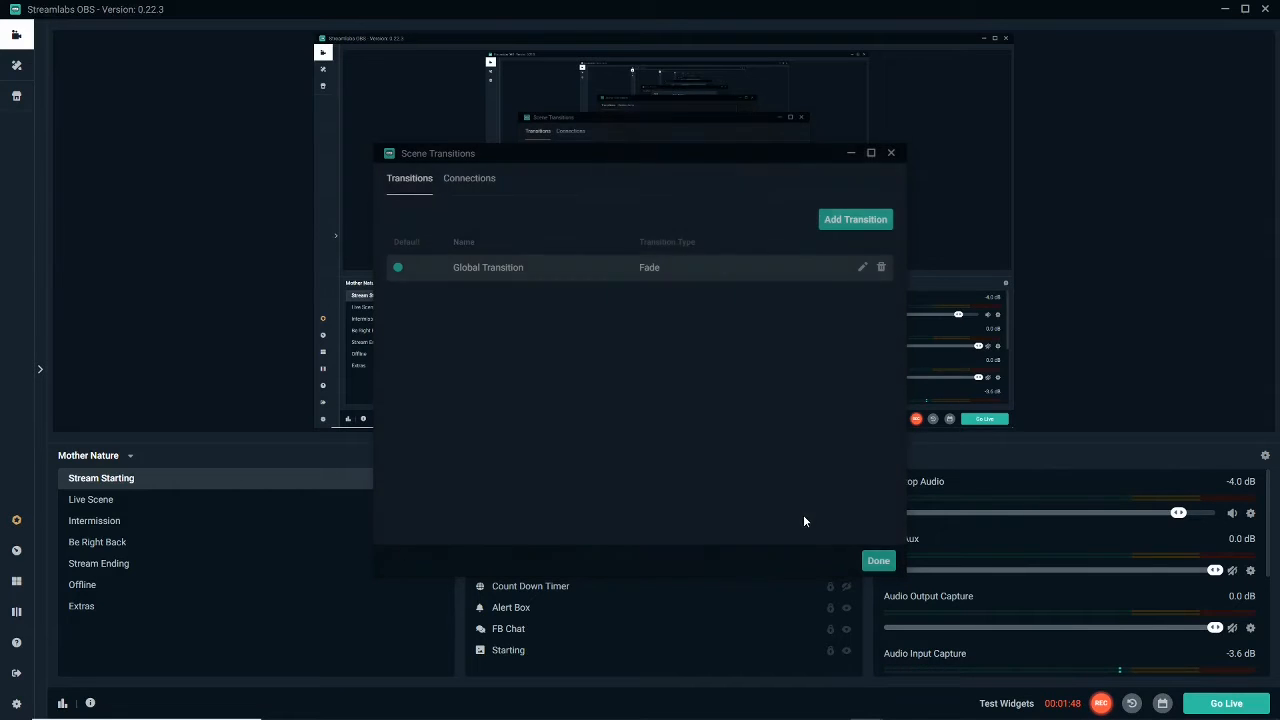
{"action": "left_click", "coordinate": [878, 561]}
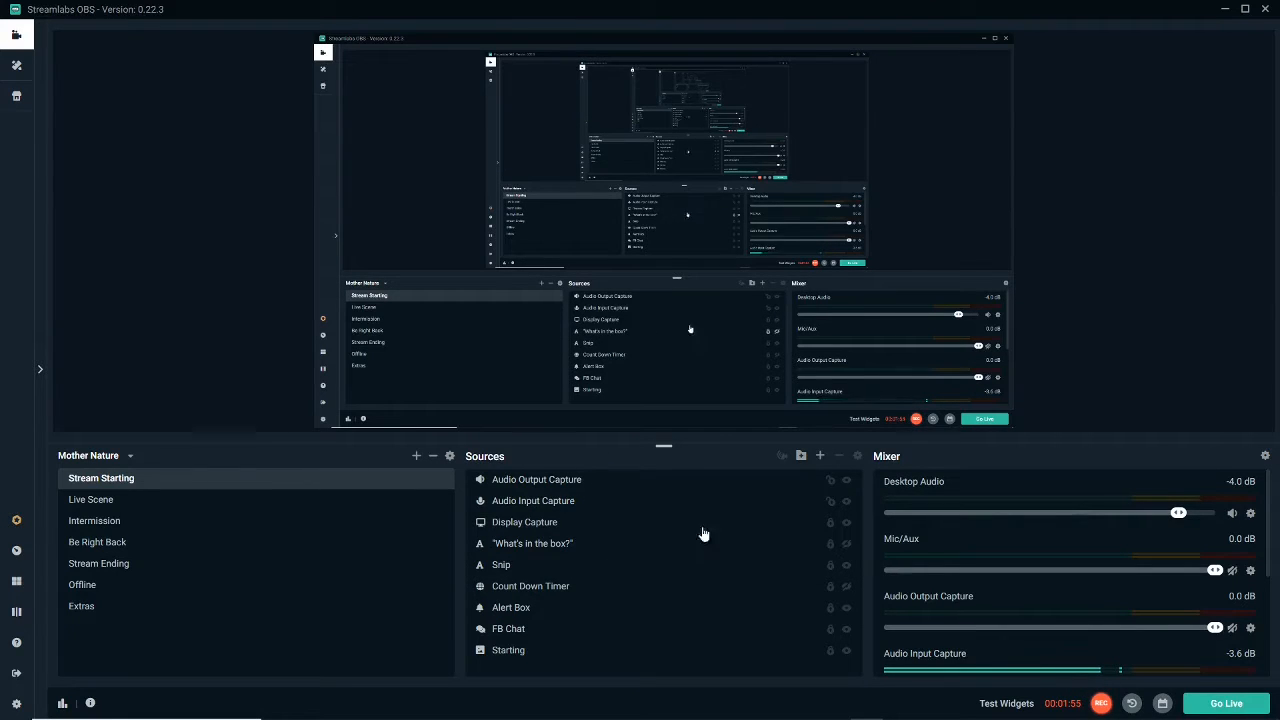
- Inspect the Webcam Frame and Webcam sources in Live Scene's Webcam folder, and open and cancel the naming of a new source folder
{"action": "left_click", "coordinate": [783, 456]}
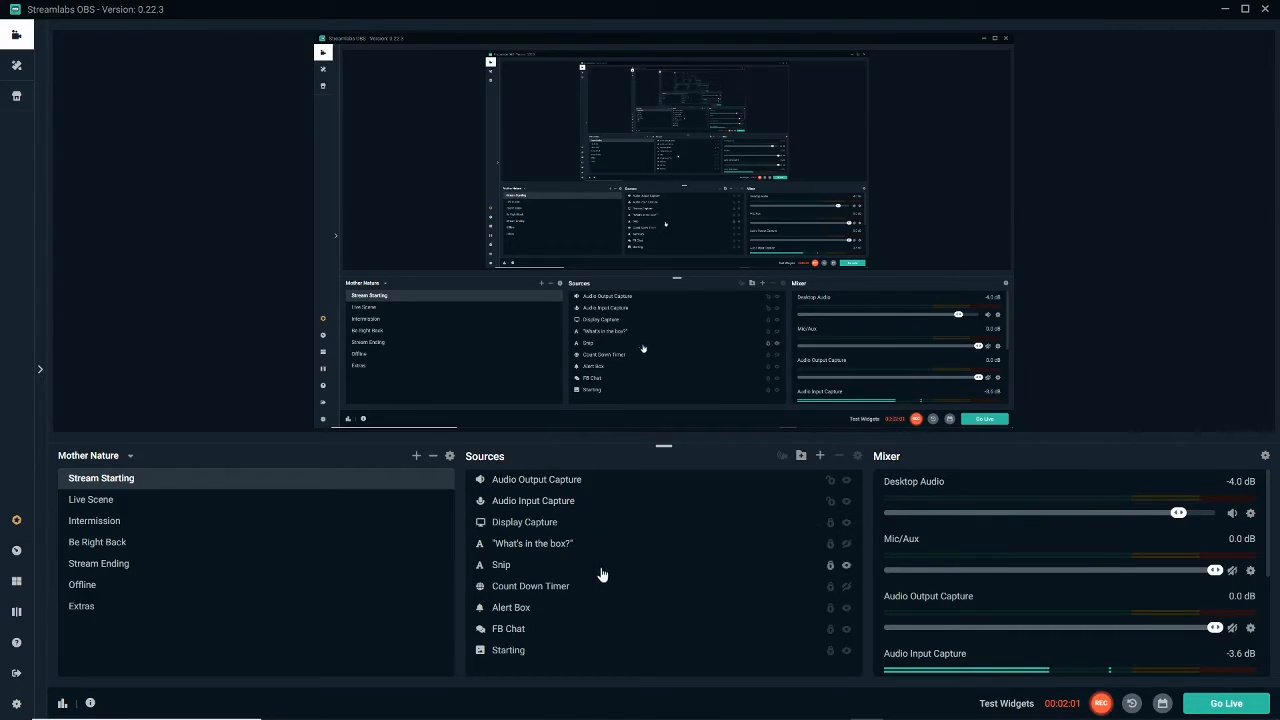
{"action": "left_click", "coordinate": [148, 501]}
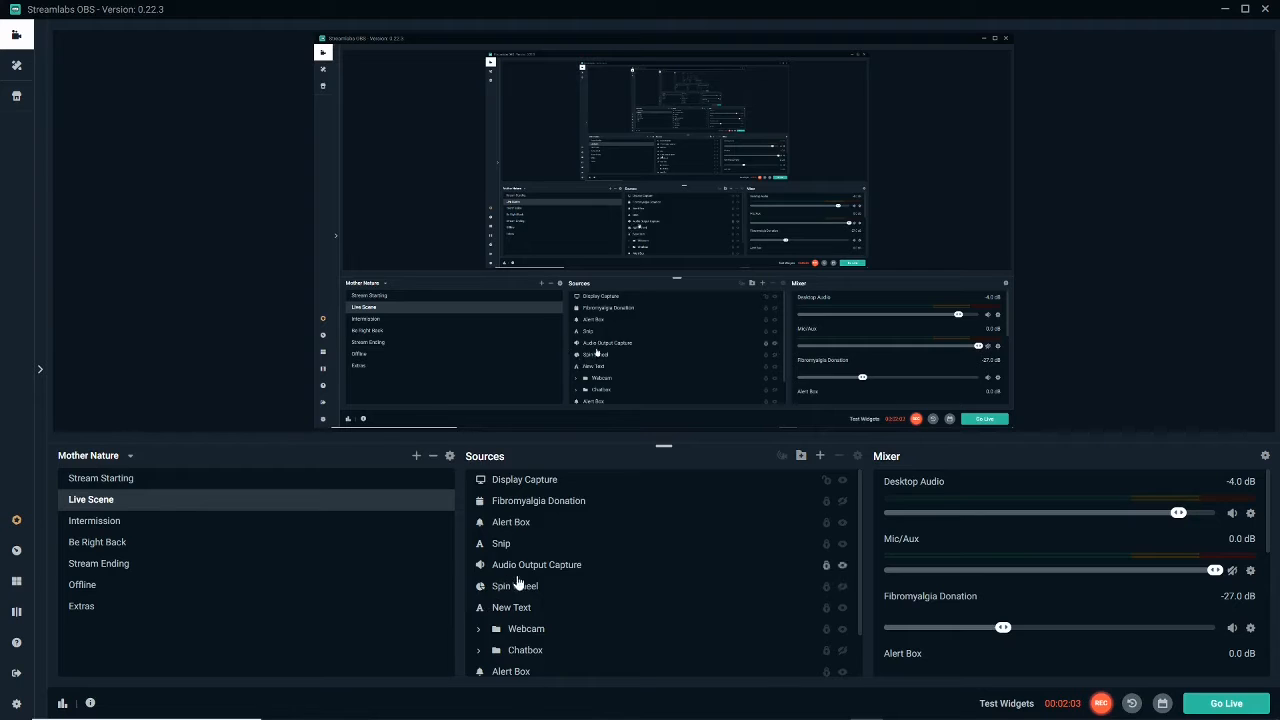
{"action": "scroll", "coordinate": [518, 583], "scroll_direction": "down", "scroll_amount": 1}
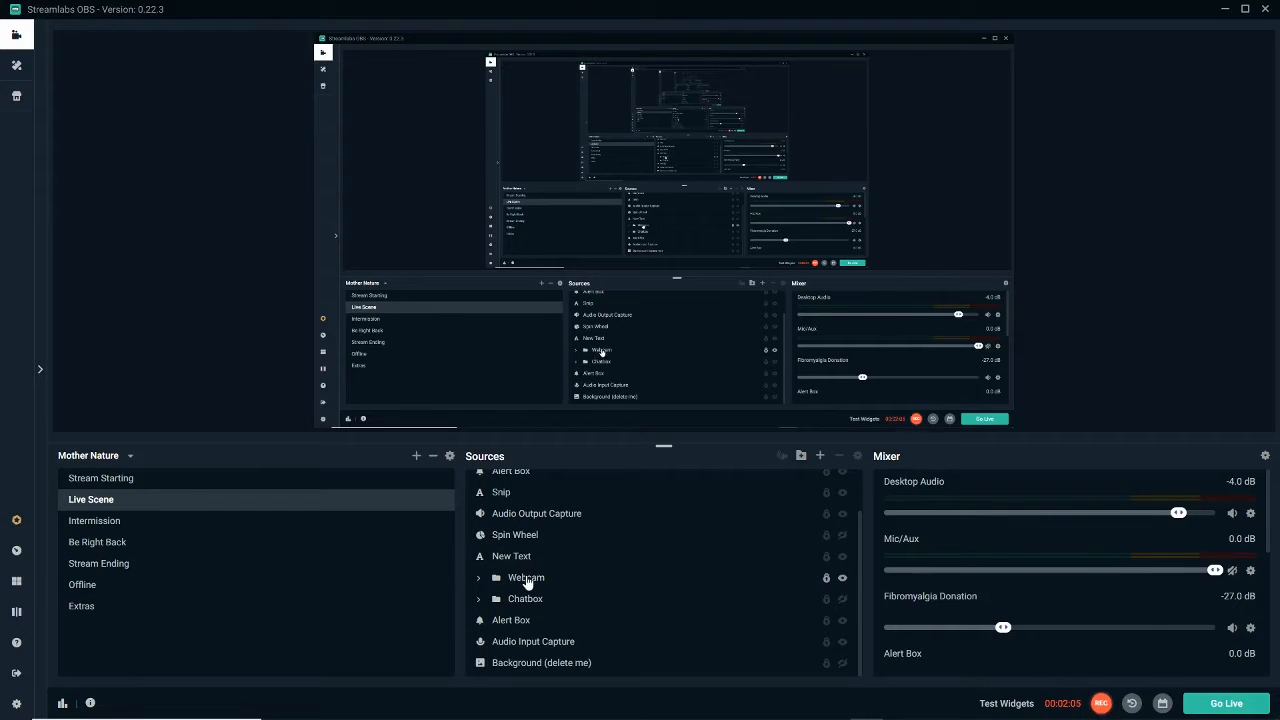
{"action": "left_click", "coordinate": [526, 580]}
{"action": "left_click", "coordinate": [479, 580]}
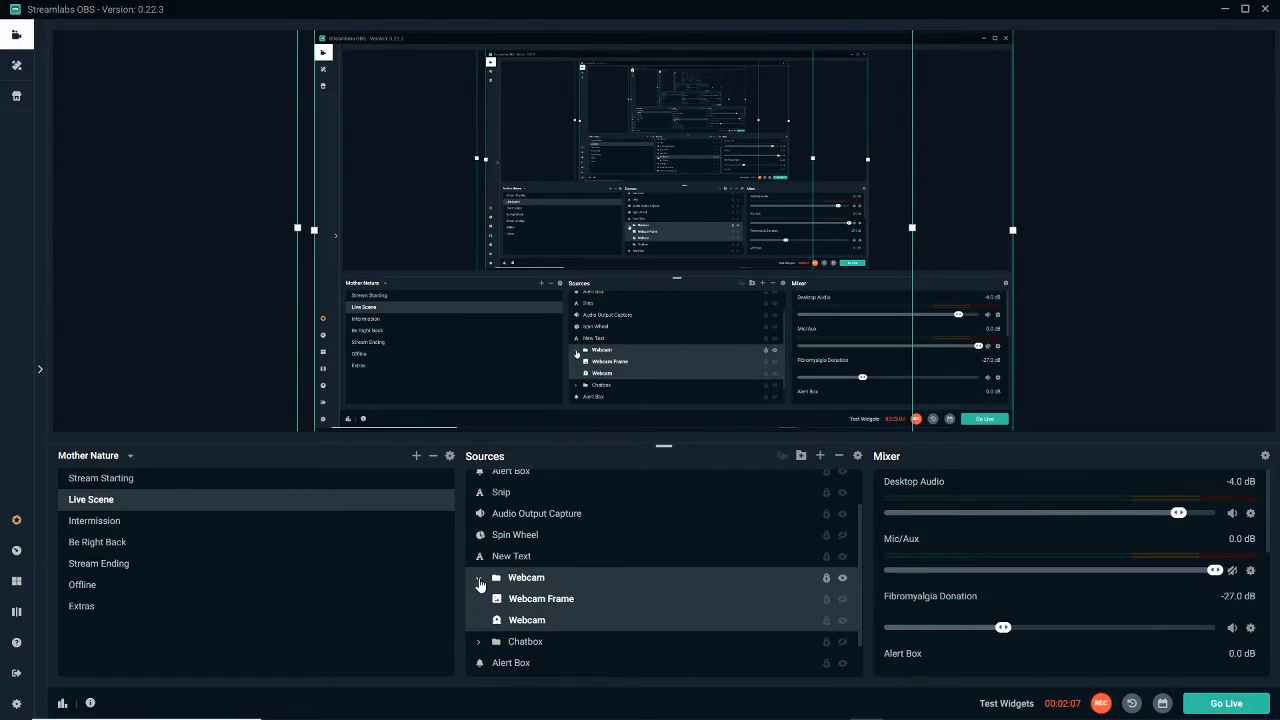
{"action": "left_click", "coordinate": [535, 601]}
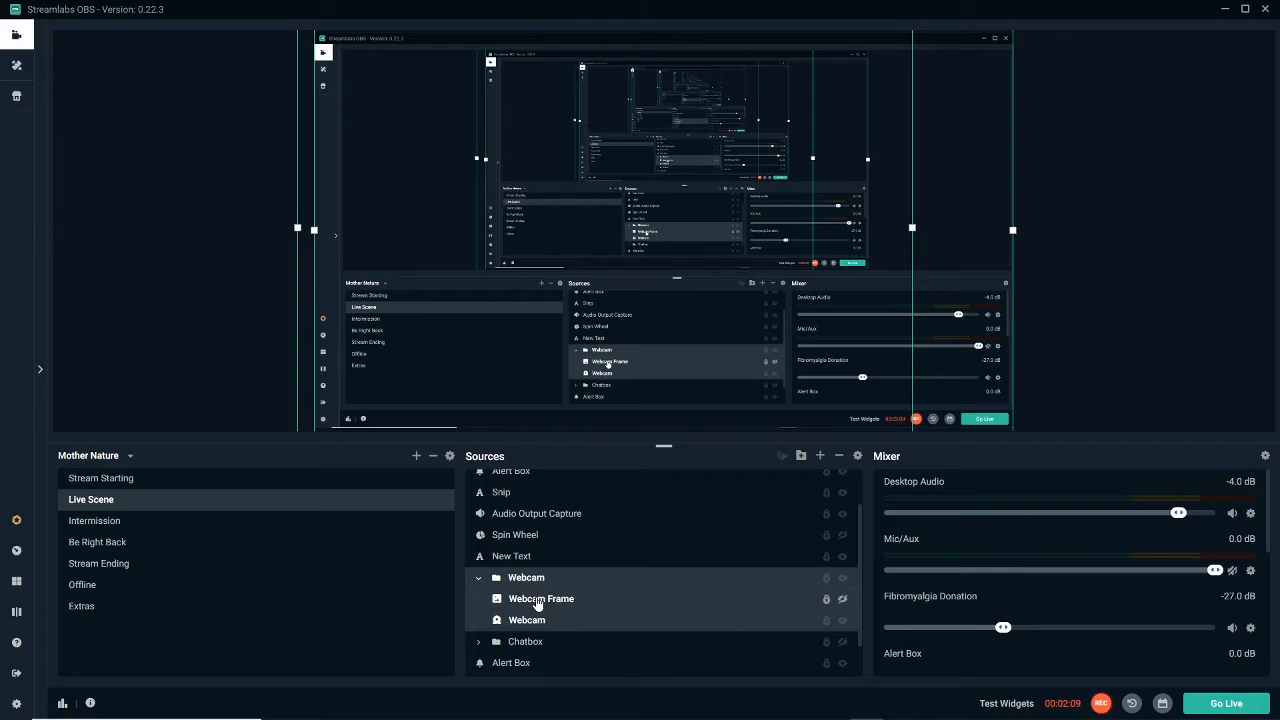
{"action": "left_click", "coordinate": [537, 601]}
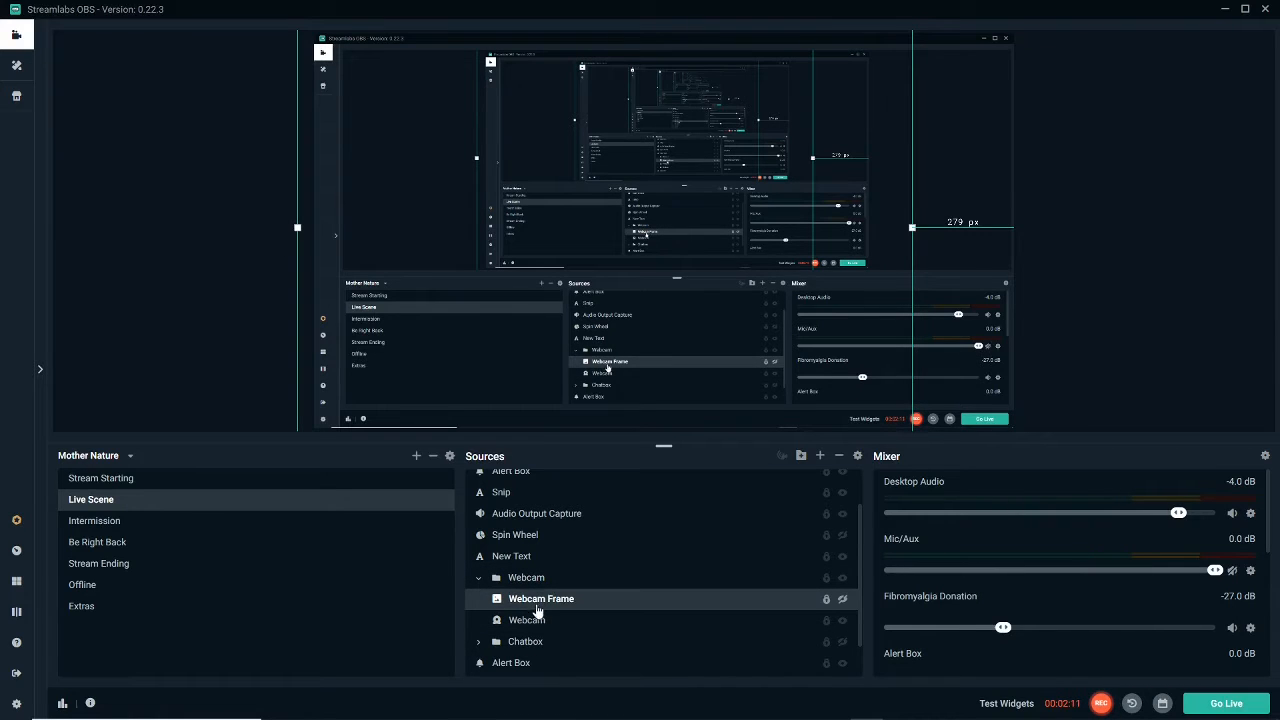
{"action": "left_click", "coordinate": [538, 622]}
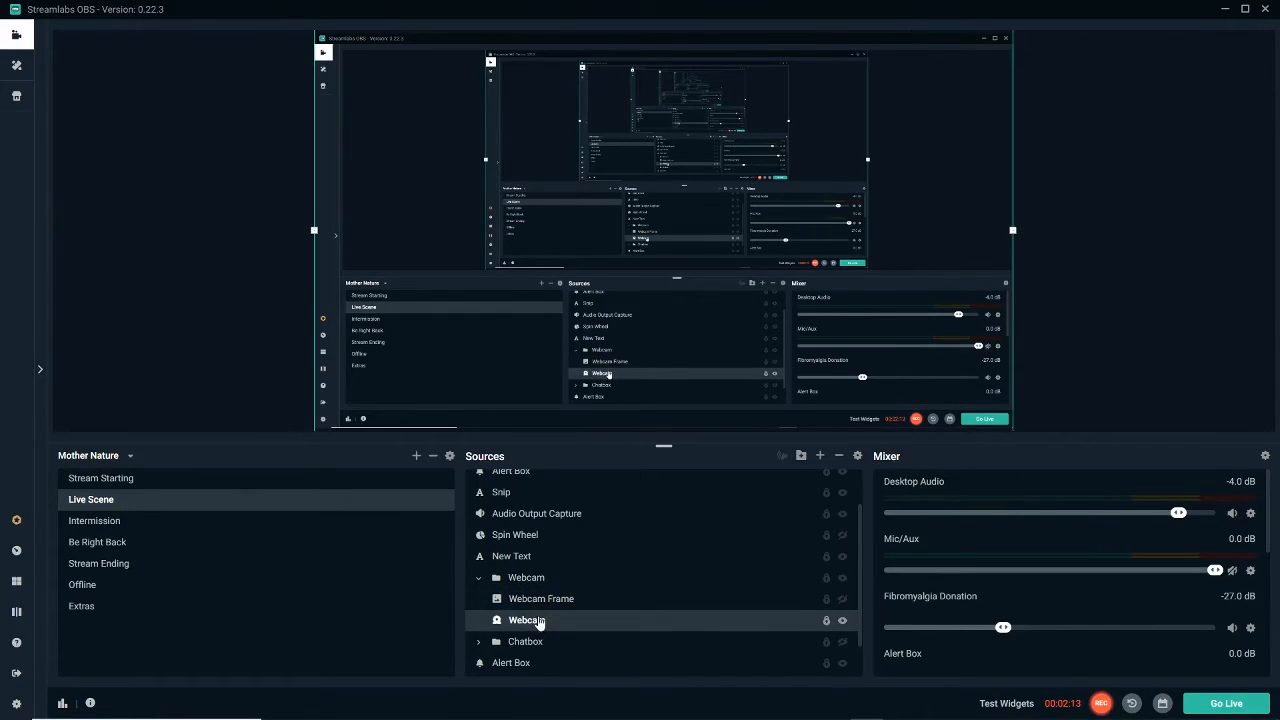
{"action": "left_click", "coordinate": [479, 579]}
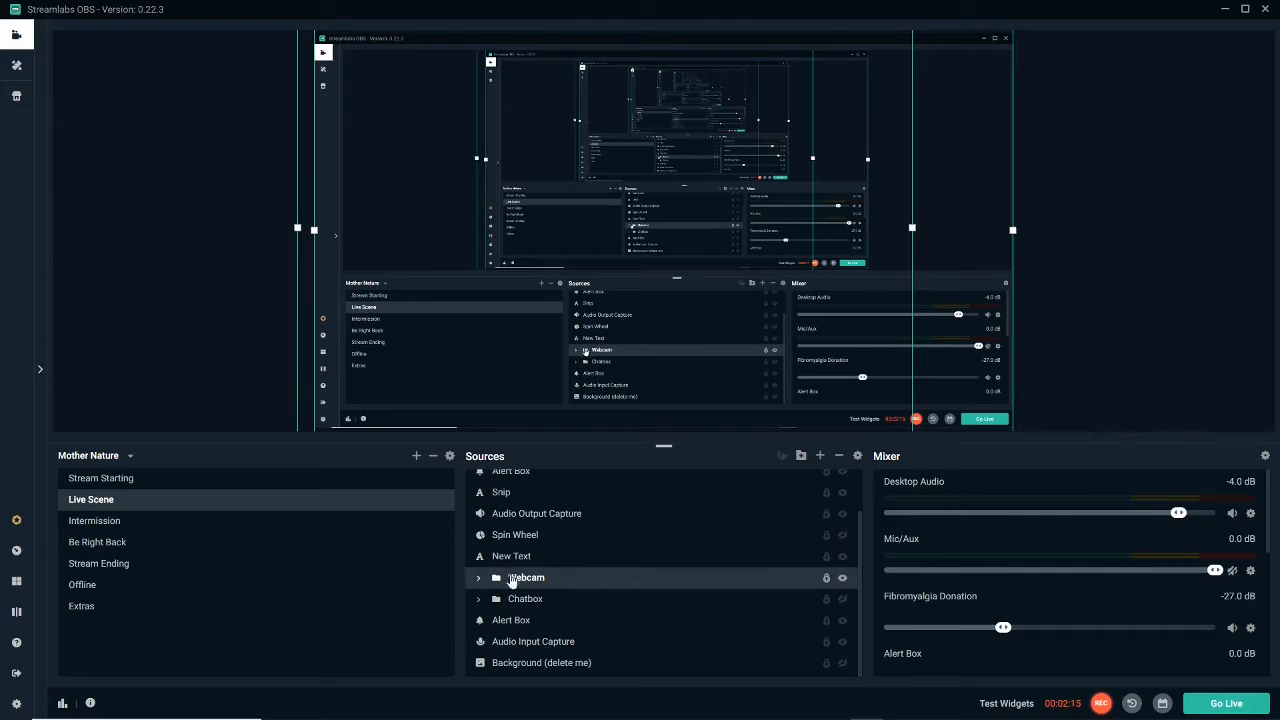
{"action": "left_click", "coordinate": [800, 457]}
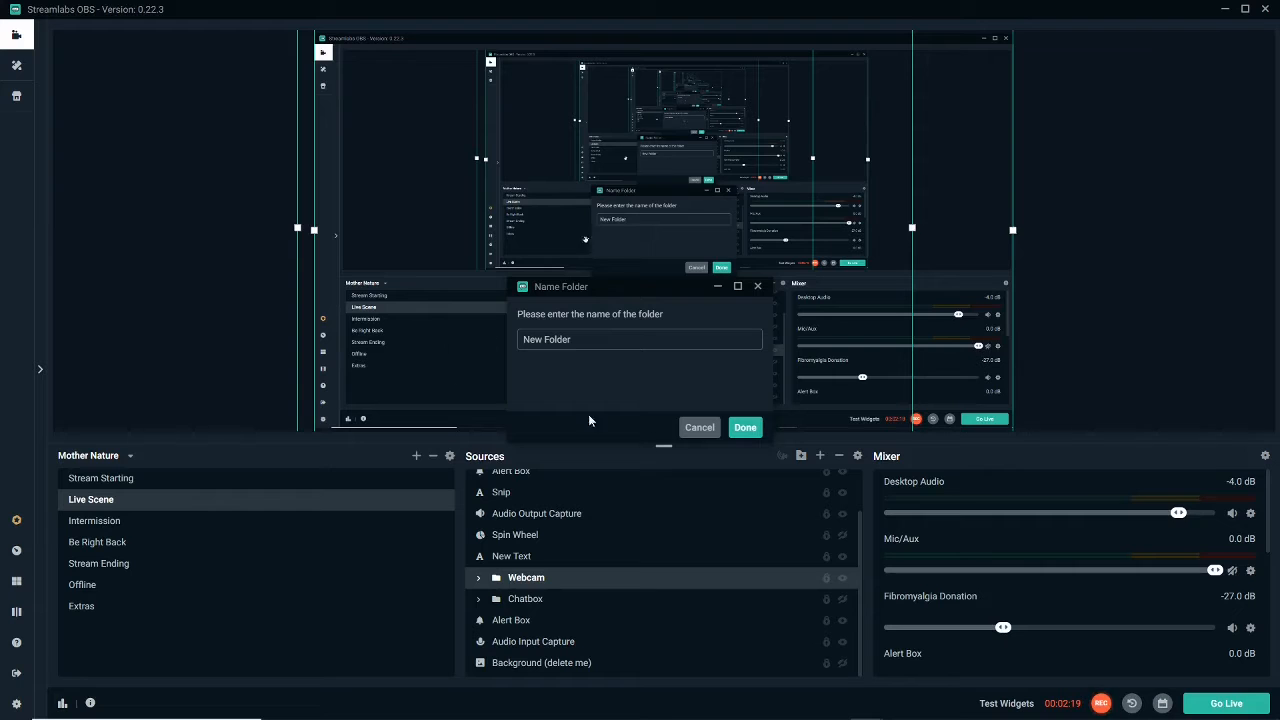
{"action": "left_click", "coordinate": [700, 428]}
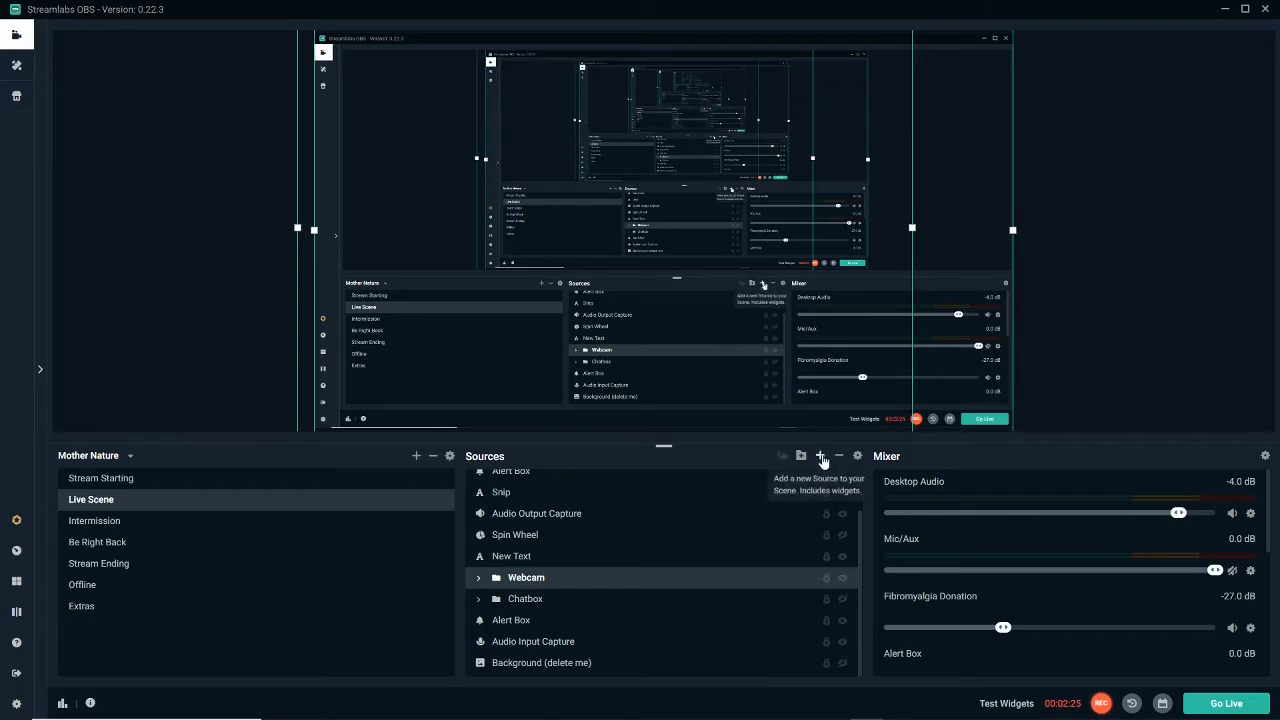
- Select Display Capture in Live Scene, browse the standard and widget source types that can be added, and view the Alertbox description
{"action": "scroll", "coordinate": [580, 500], "scroll_direction": "up", "scroll_amount": 2}
{"action": "left_click", "coordinate": [660, 480]}
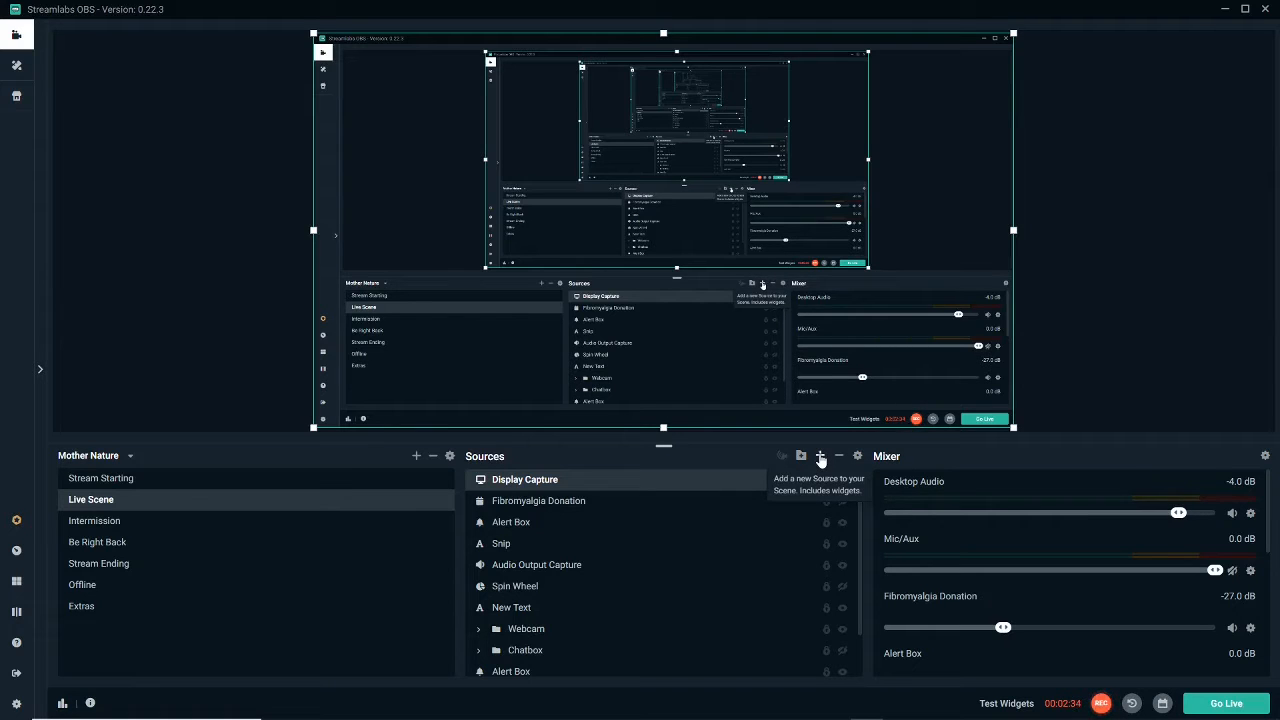
{"action": "left_click", "coordinate": [820, 457]}
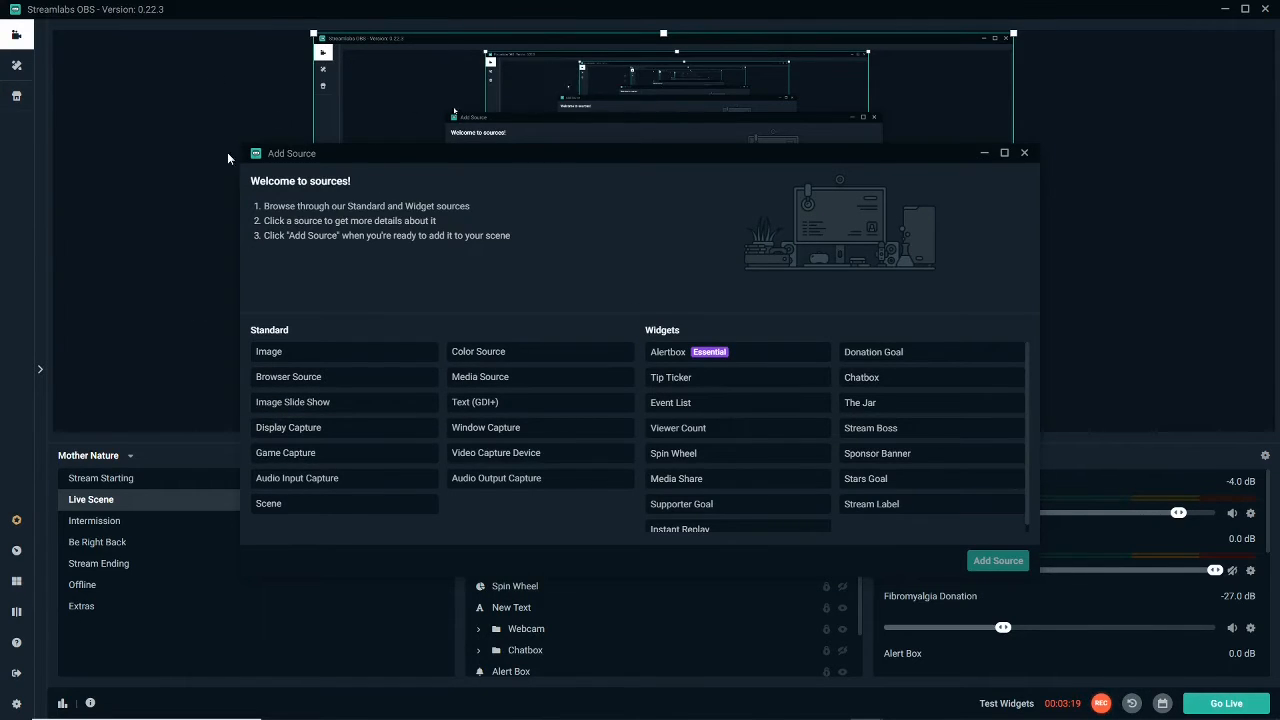
{"action": "left_click_drag", "start_coordinate": [246, 8], "coordinate": [285, 2]}
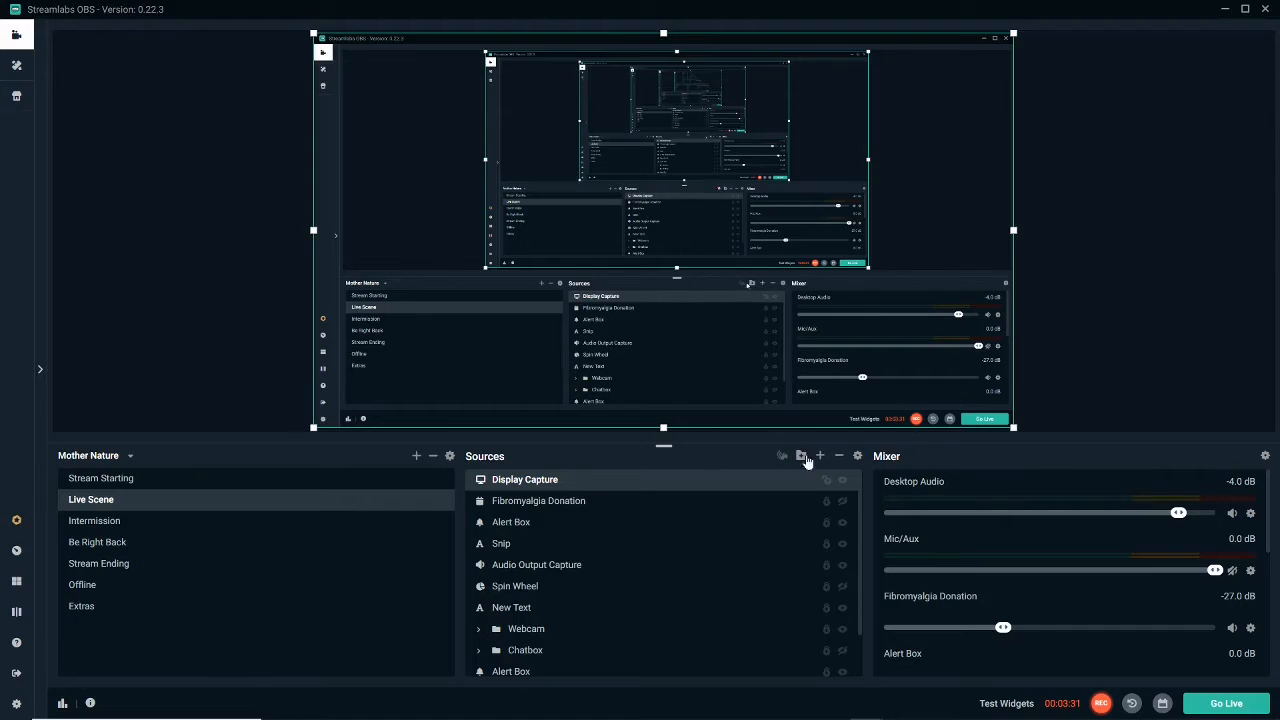
{"action": "left_click", "coordinate": [820, 455]}
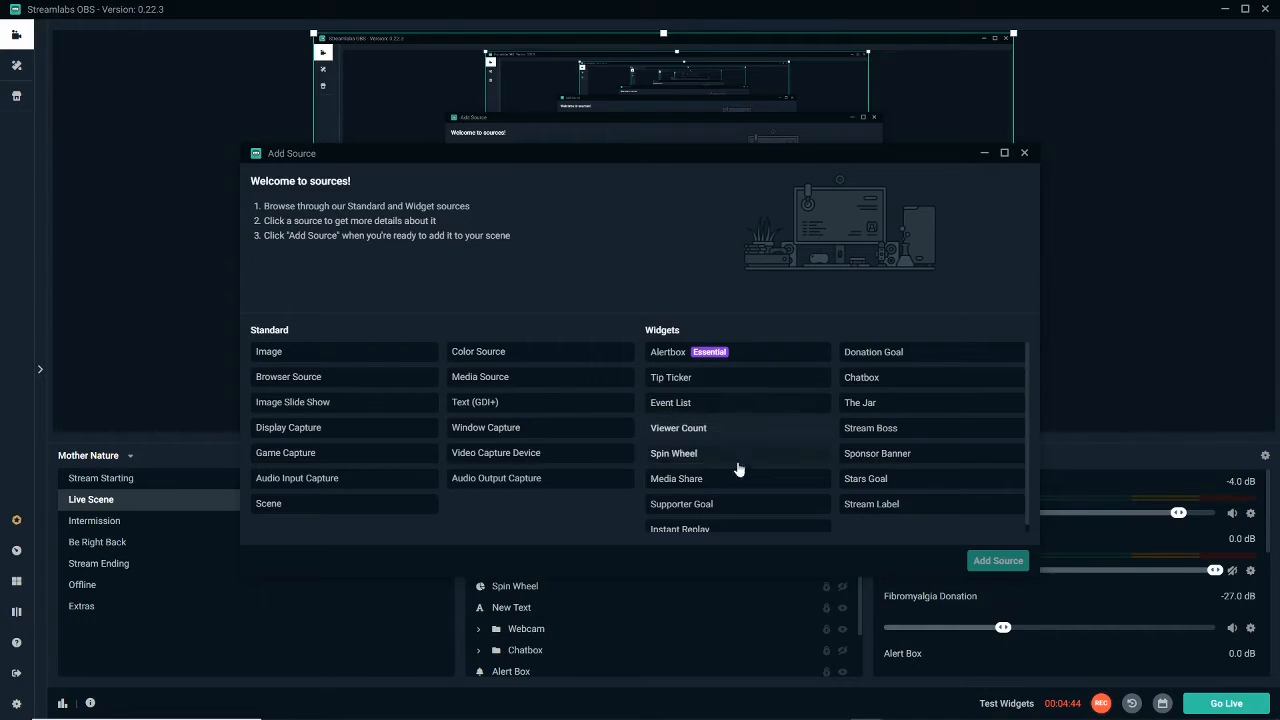
{"action": "scroll", "coordinate": [714, 512], "scroll_direction": "down", "scroll_amount": 1}
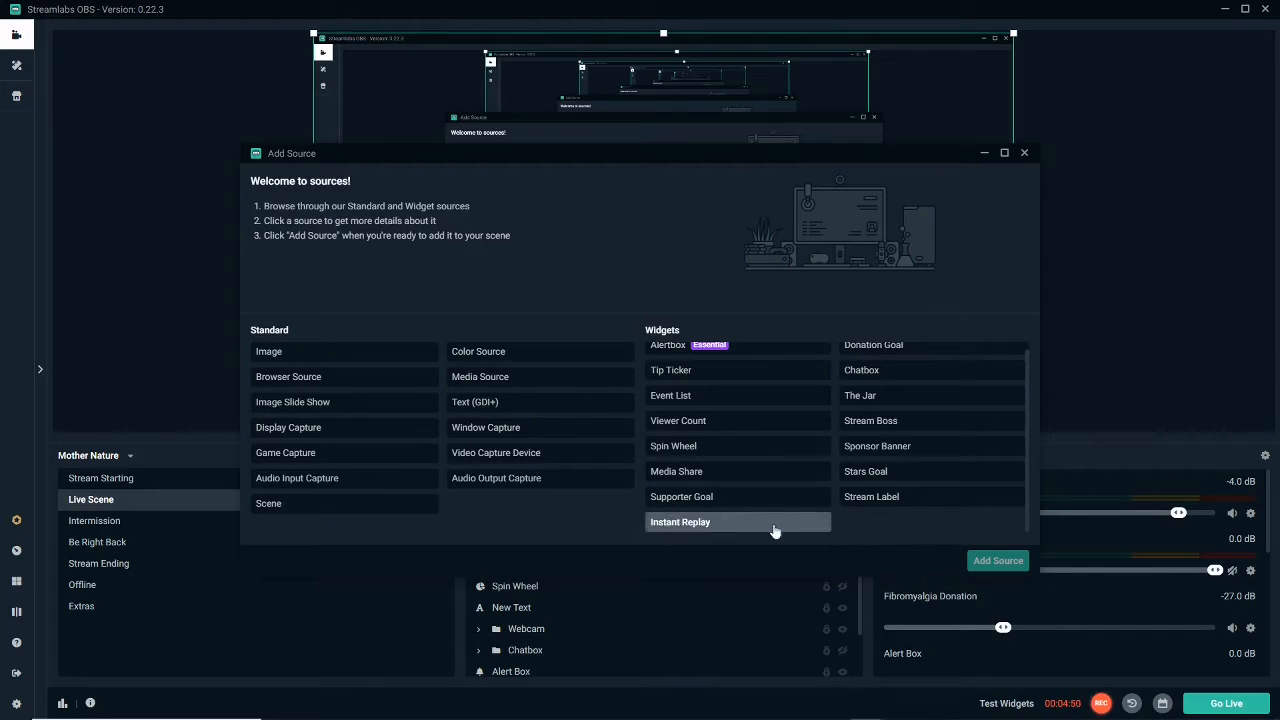
{"action": "scroll", "coordinate": [887, 522], "scroll_direction": "up", "scroll_amount": 1}
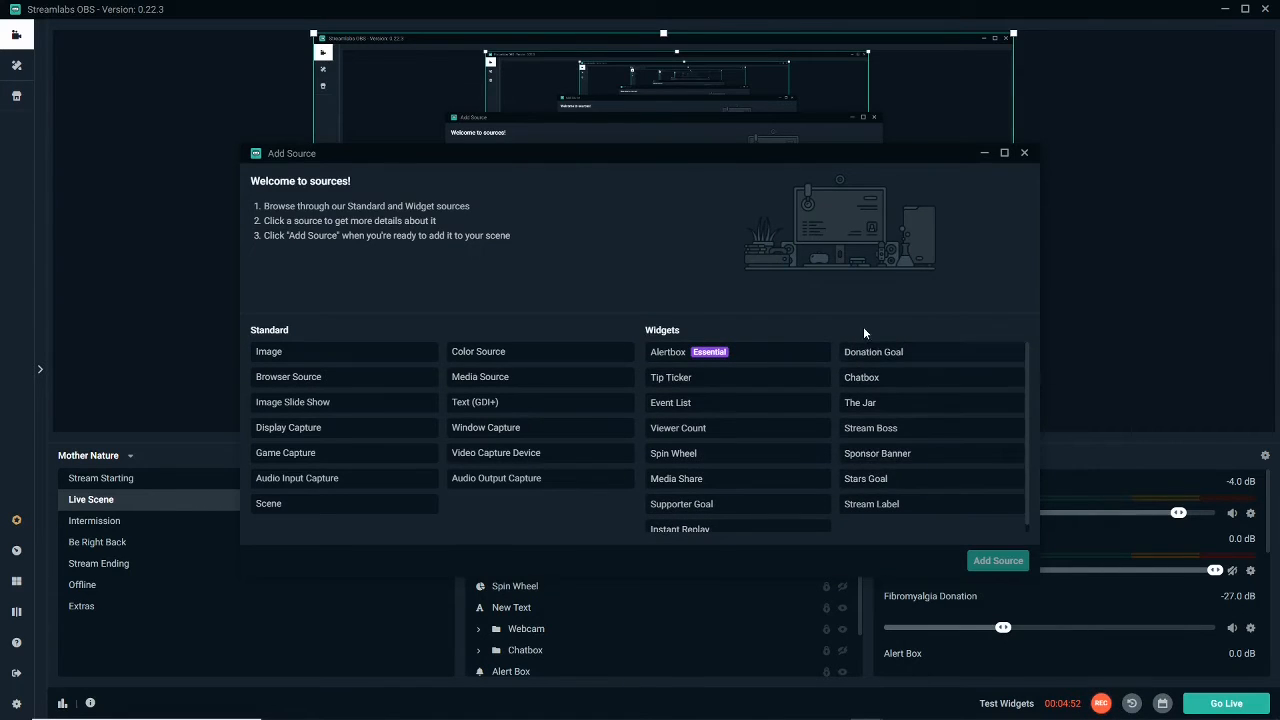
{"action": "left_click", "coordinate": [674, 354]}
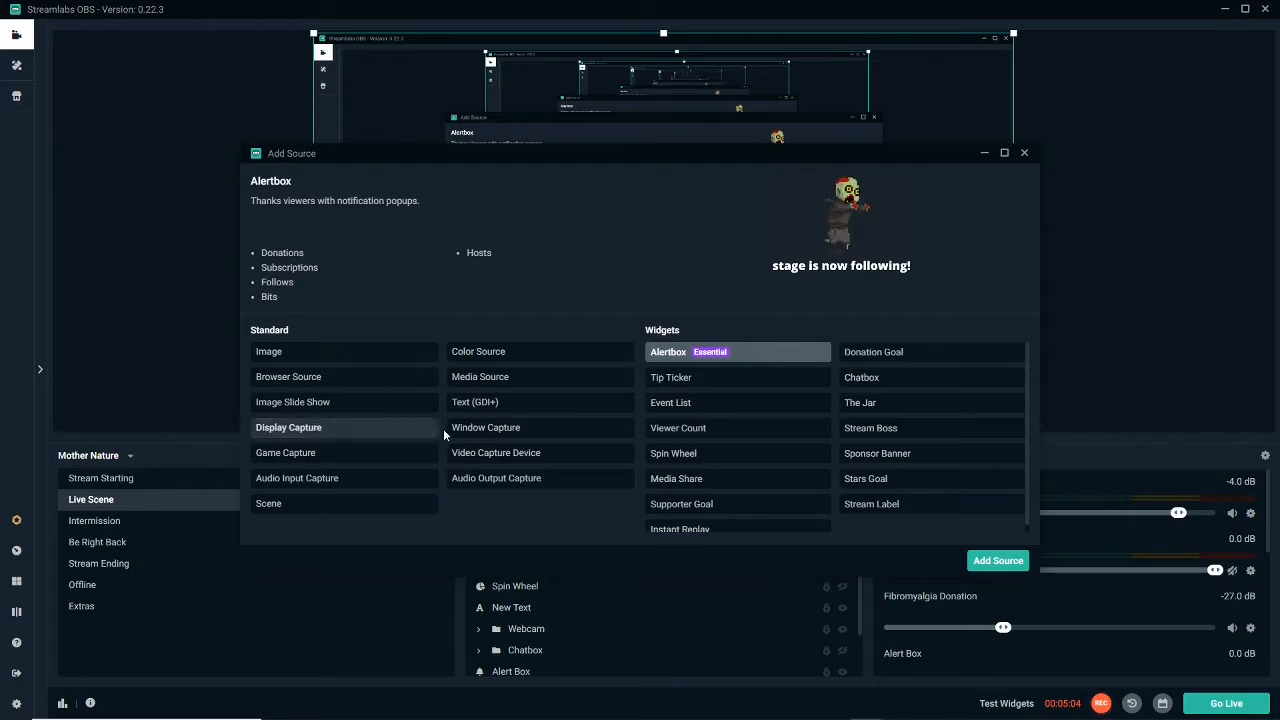
- Add a new Display Capture source named Display Capture (1) to Live Scene instead of reusing the existing one
{"action": "left_click", "coordinate": [366, 433]}
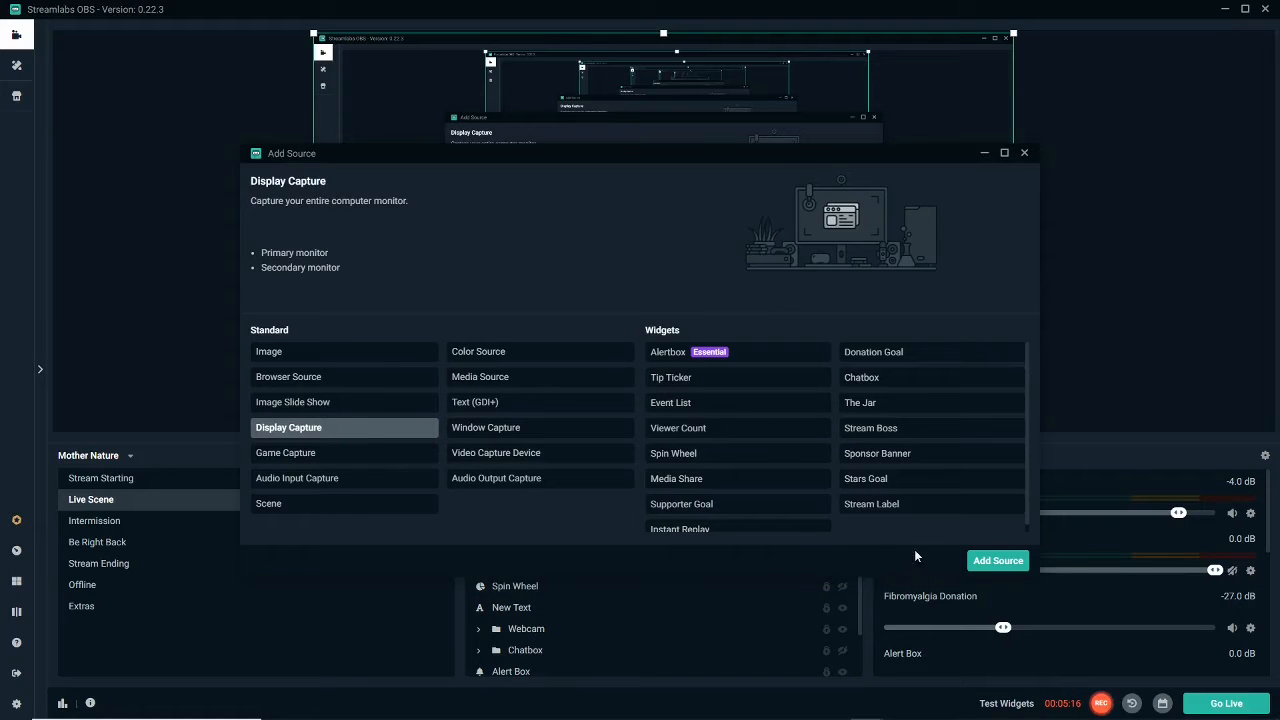
{"action": "left_click", "coordinate": [995, 563]}
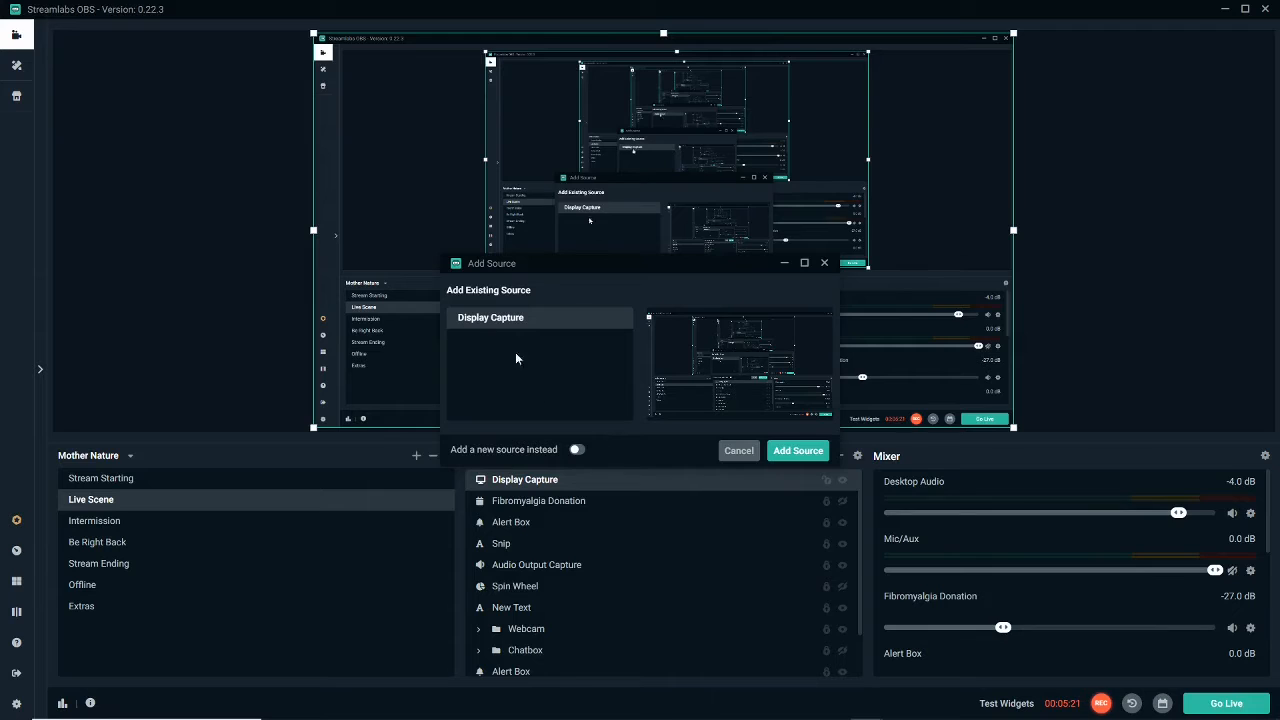
{"action": "left_click", "coordinate": [578, 451]}
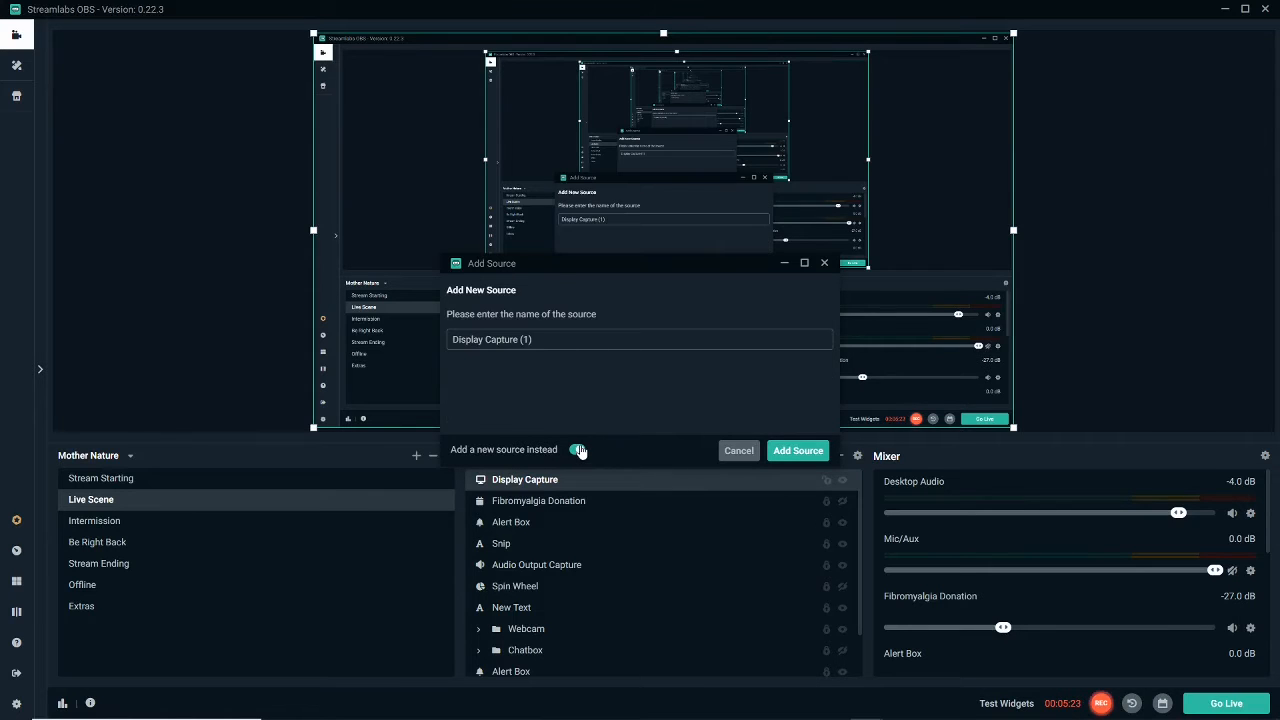
{"action": "left_click", "coordinate": [793, 453]}
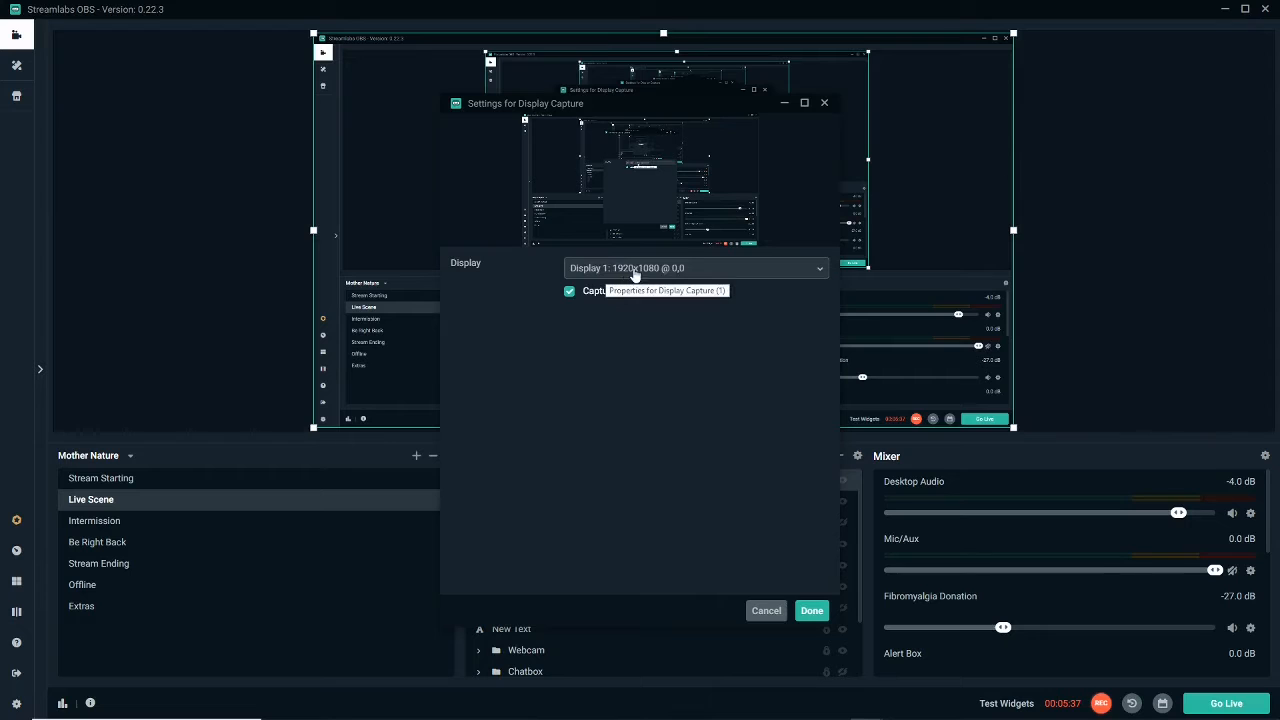
- Review the displays offered for the new Display Capture source and choose Display 1: 1920x1080 @ 0,0
{"action": "left_click", "coordinate": [745, 276]}
{"action": "left_click", "coordinate": [691, 296]}
{"action": "left_click", "coordinate": [686, 268]}
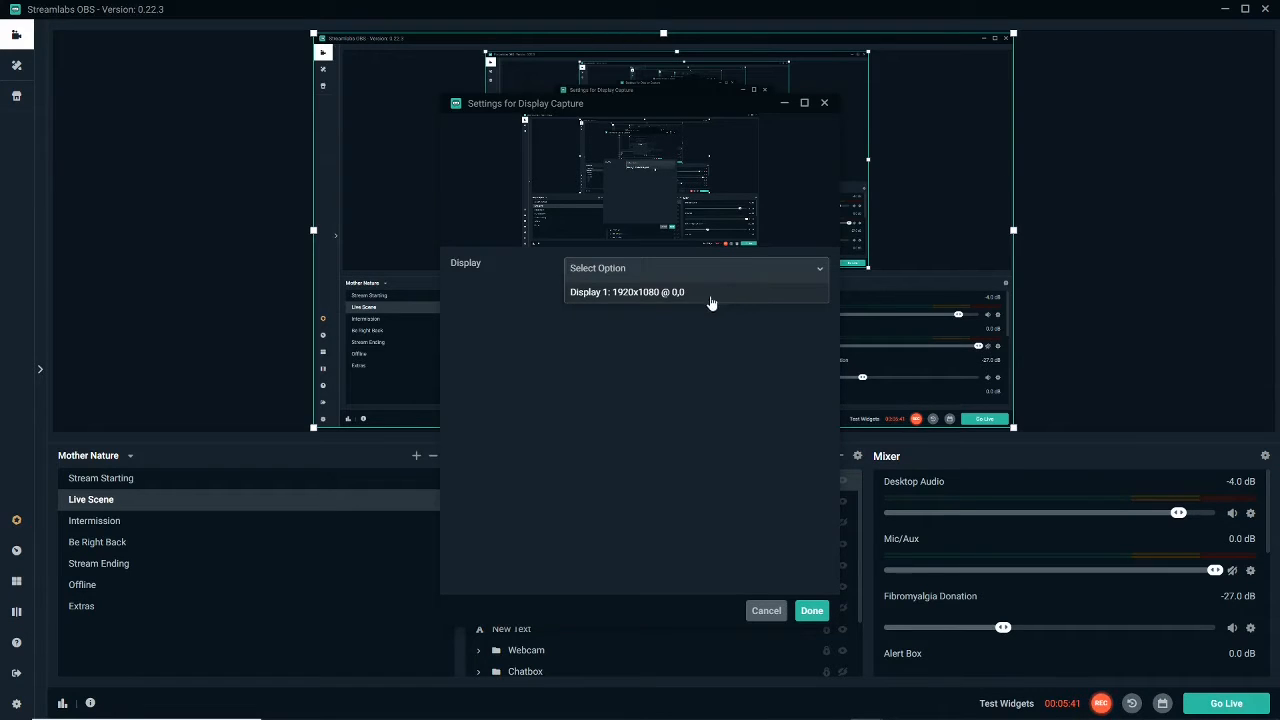
{"action": "left_click", "coordinate": [600, 292]}
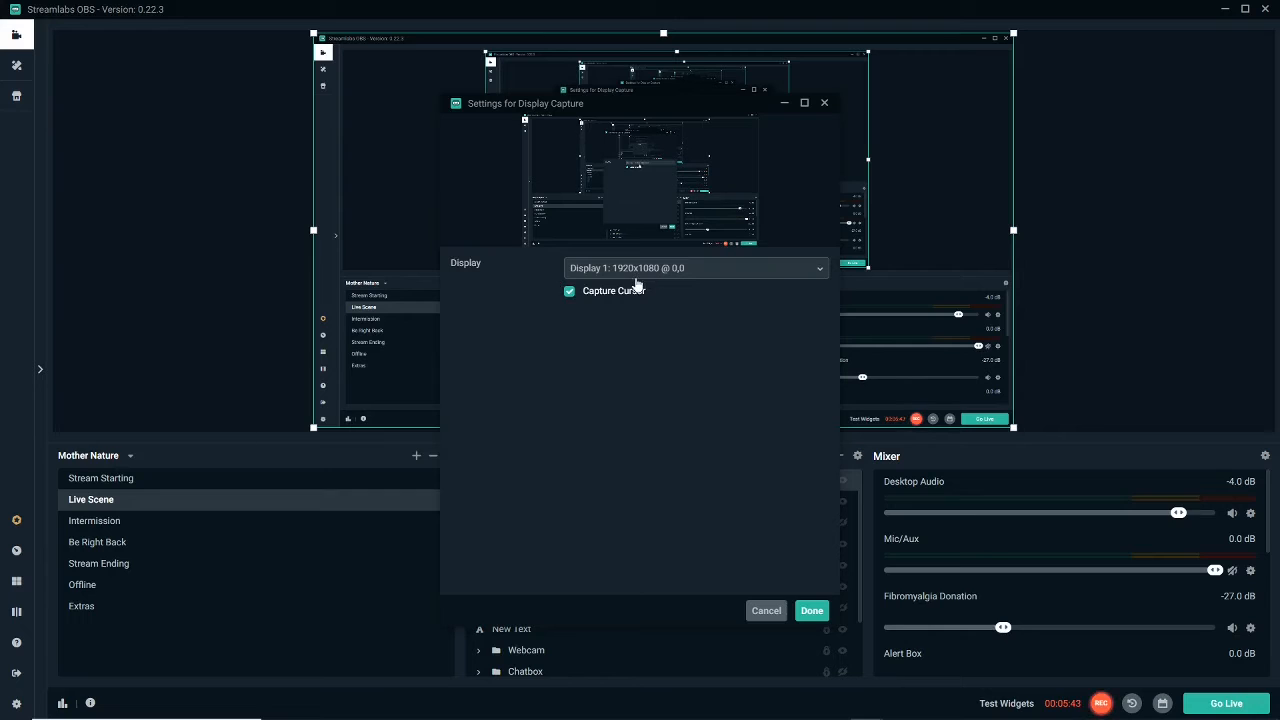
- Recheck the available displays, leave the Display Capture settings without saving, and remove Display Capture (1) from Live Scene
{"action": "left_click", "coordinate": [703, 278]}
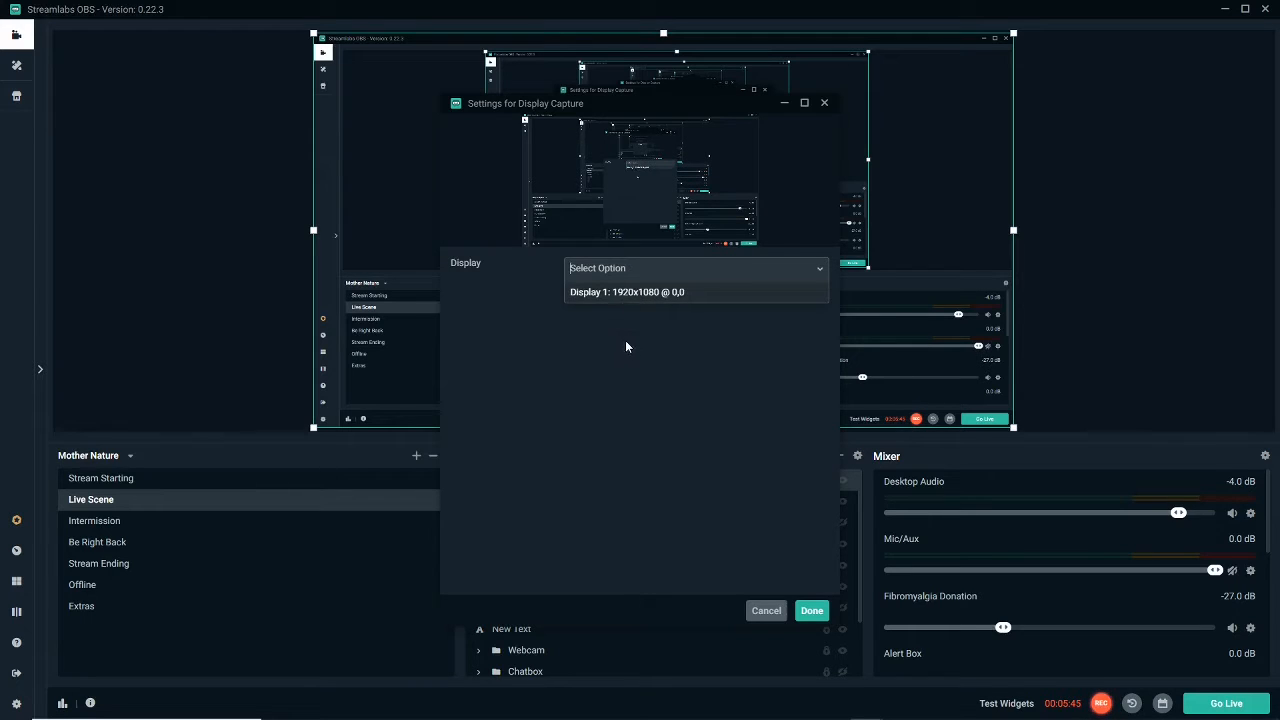
{"action": "left_click", "coordinate": [681, 371]}
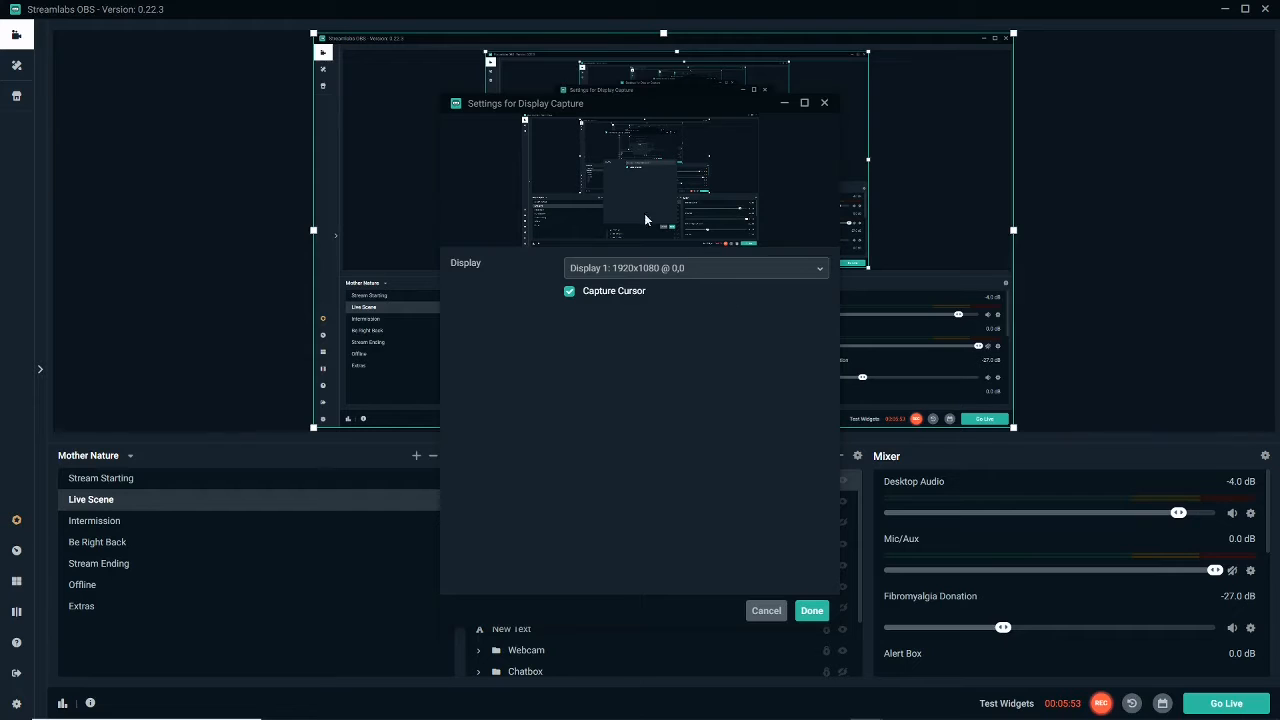
{"action": "left_click", "coordinate": [766, 609]}
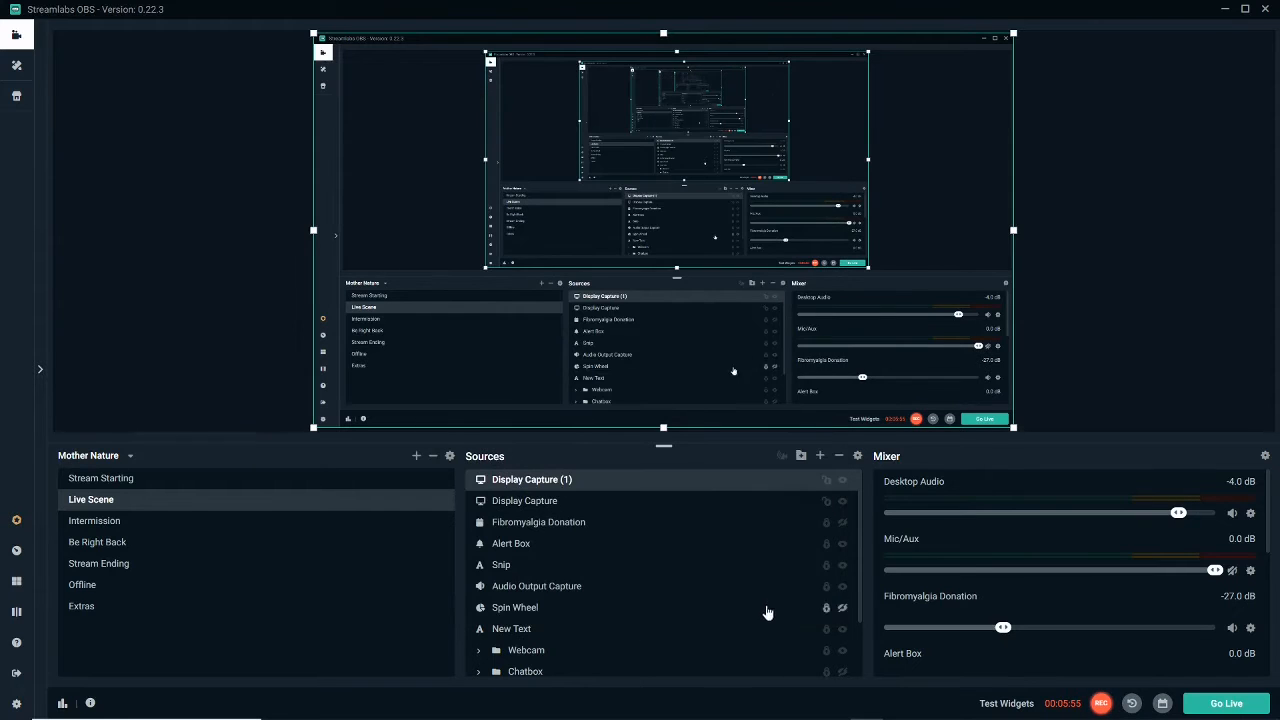
{"action": "left_click", "coordinate": [840, 457]}
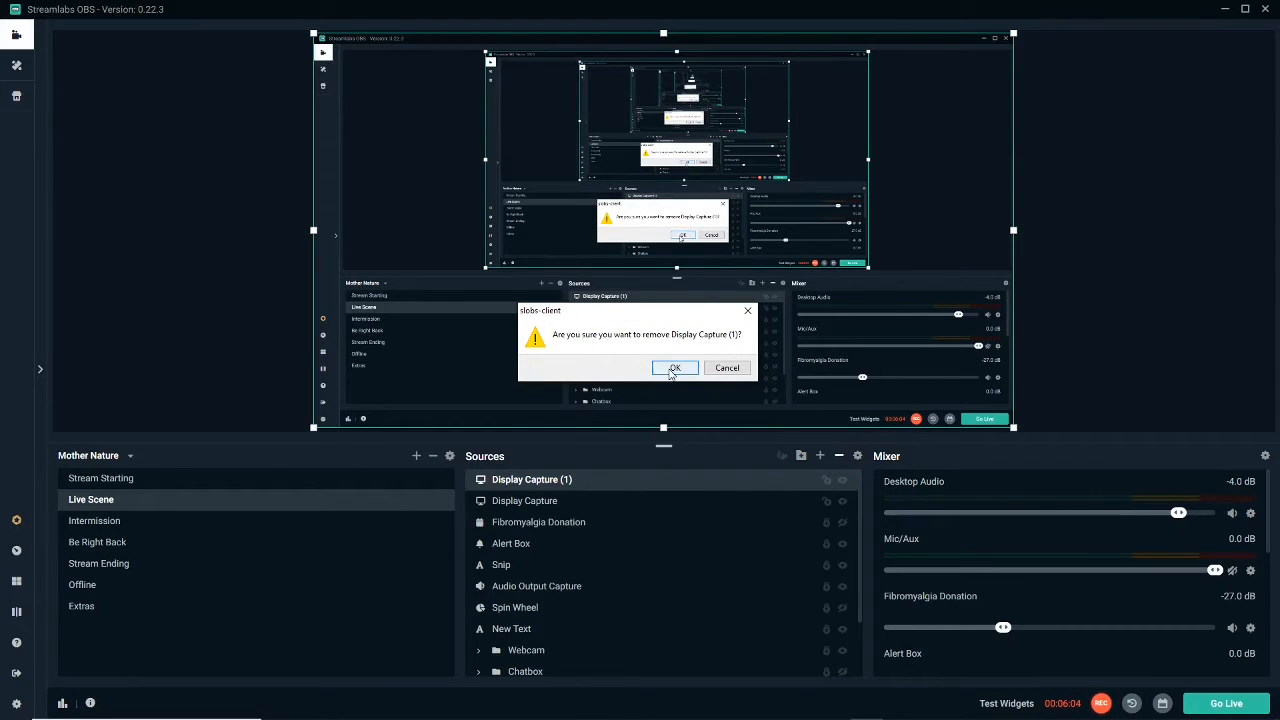
{"action": "left_click", "coordinate": [661, 609]}
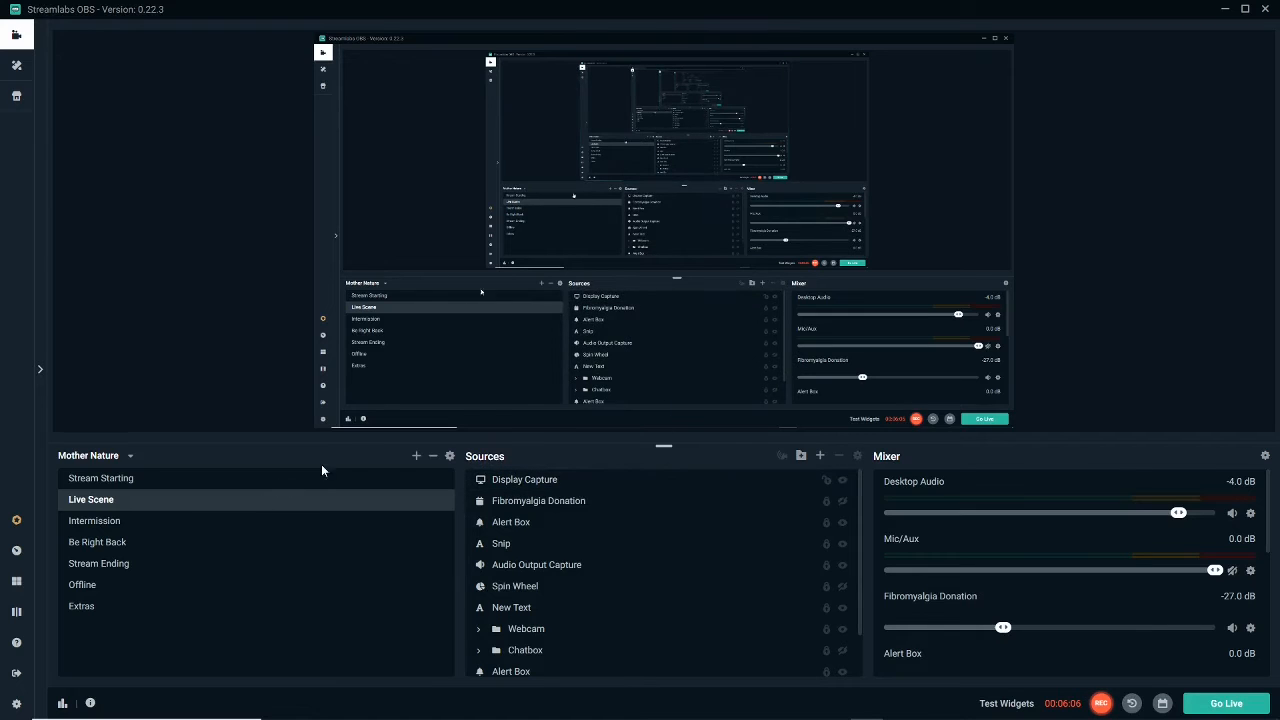
- Add a new Audio Input Capture source named Audio Input Capture (1) to Live Scene instead of reusing the existing one
{"action": "left_click", "coordinate": [820, 456]}
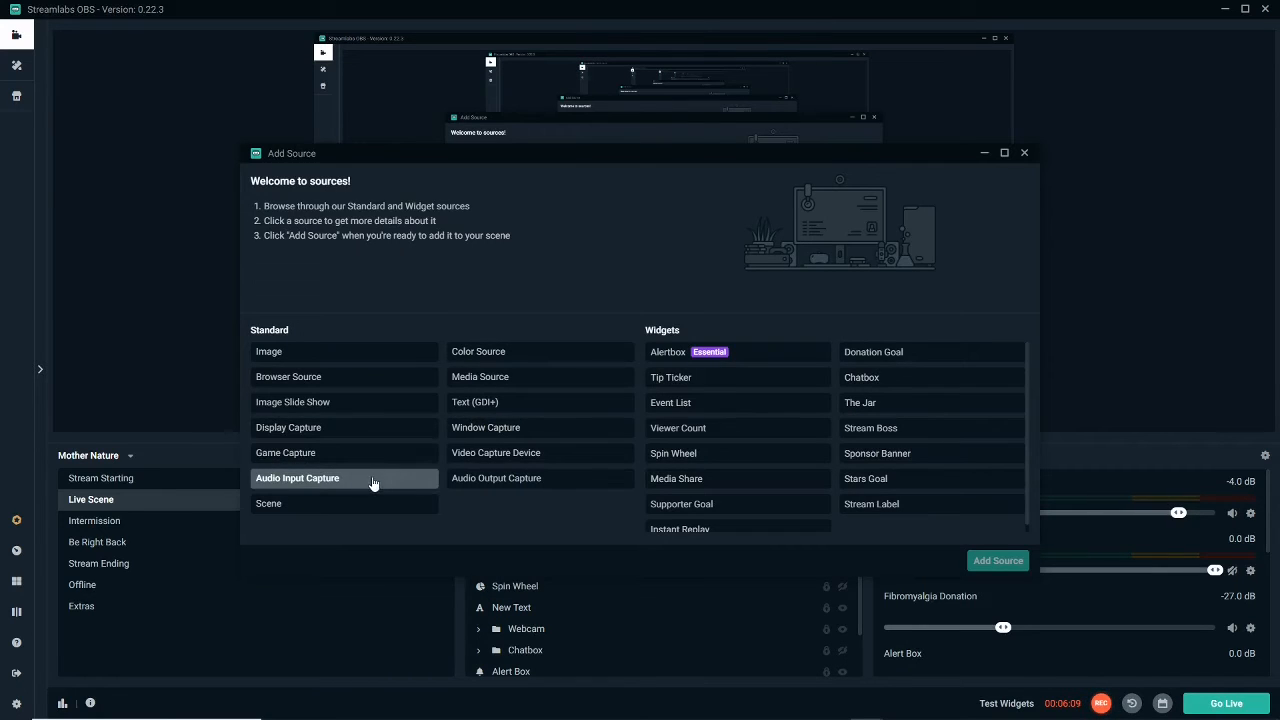
{"action": "left_click", "coordinate": [384, 483]}
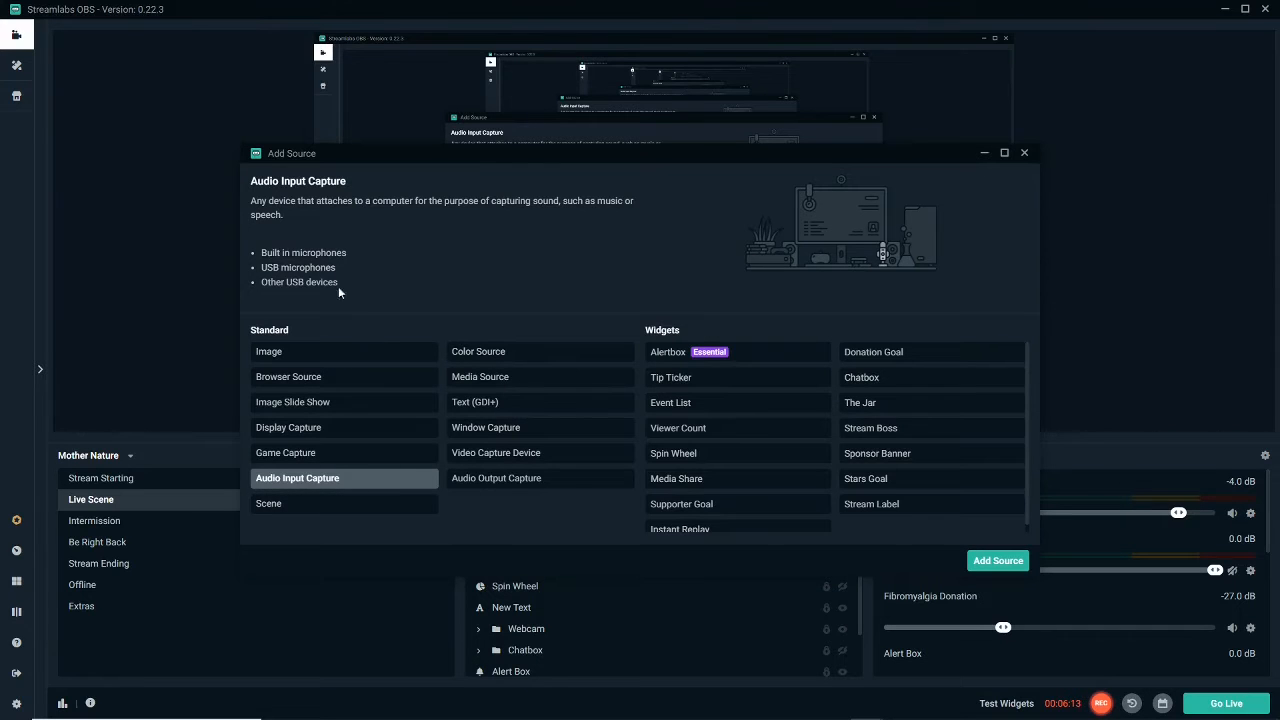
{"action": "left_click", "coordinate": [998, 561]}
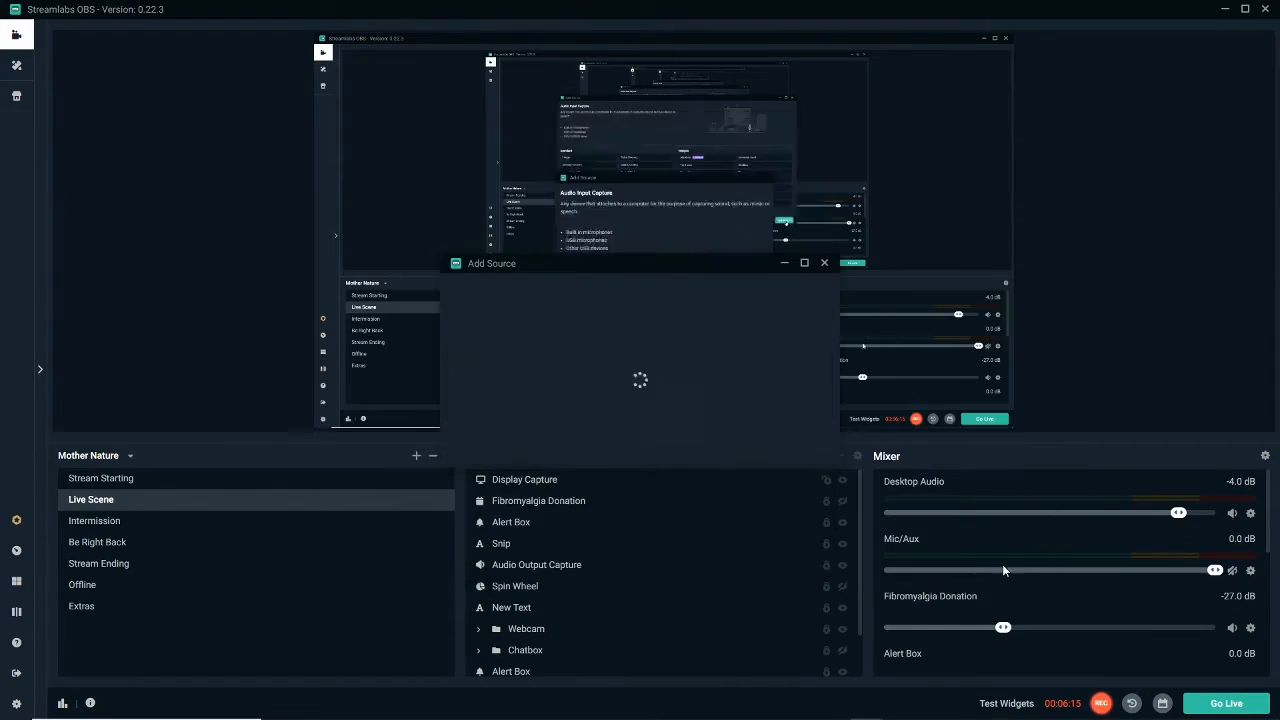
{"action": "left_click", "coordinate": [579, 451]}
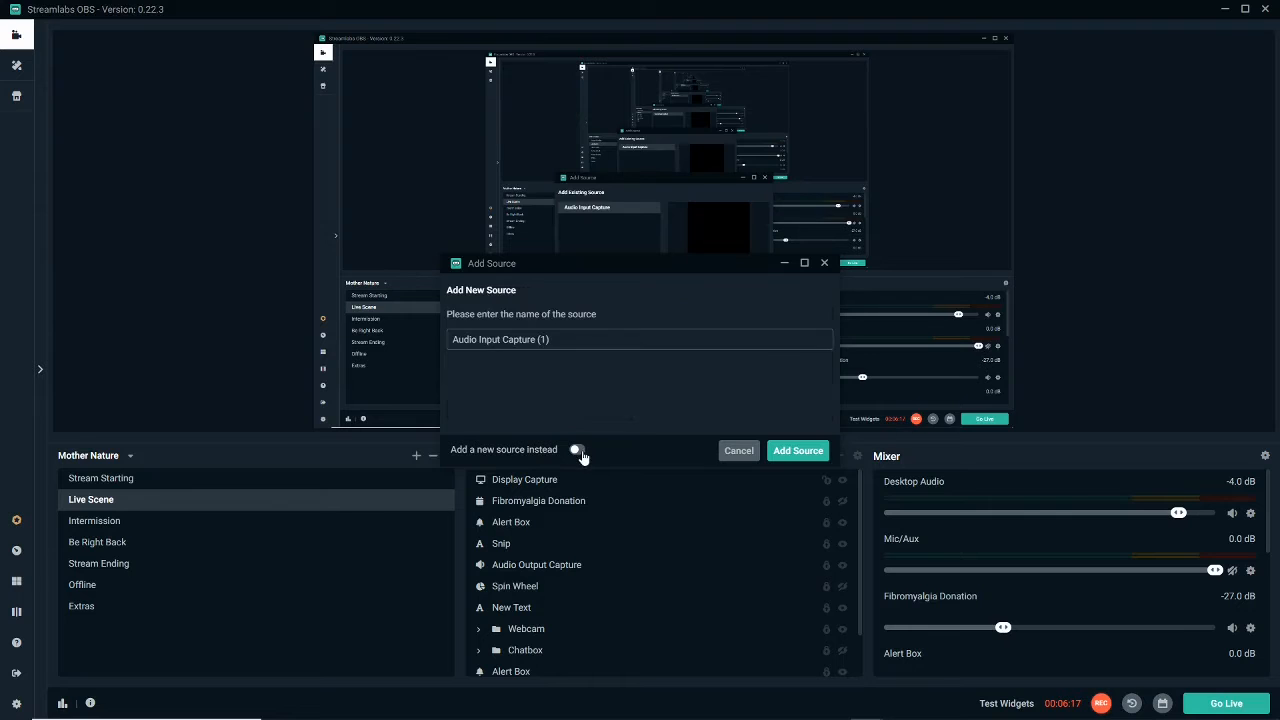
{"action": "left_click", "coordinate": [792, 451]}
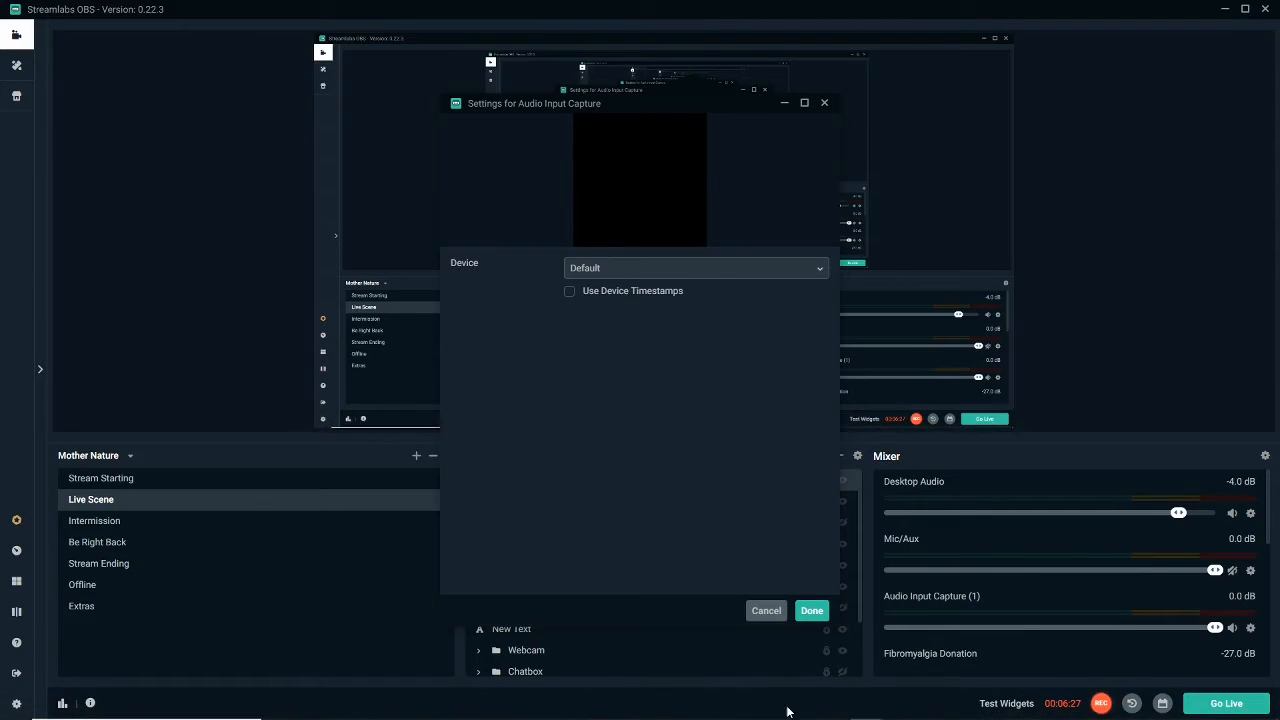
- Switch to Windows Settings and reach App volume and device preferences through the System sound settings, starting from the Settings home page
{"action": "mouse_move", "coordinate": [796, 709]}
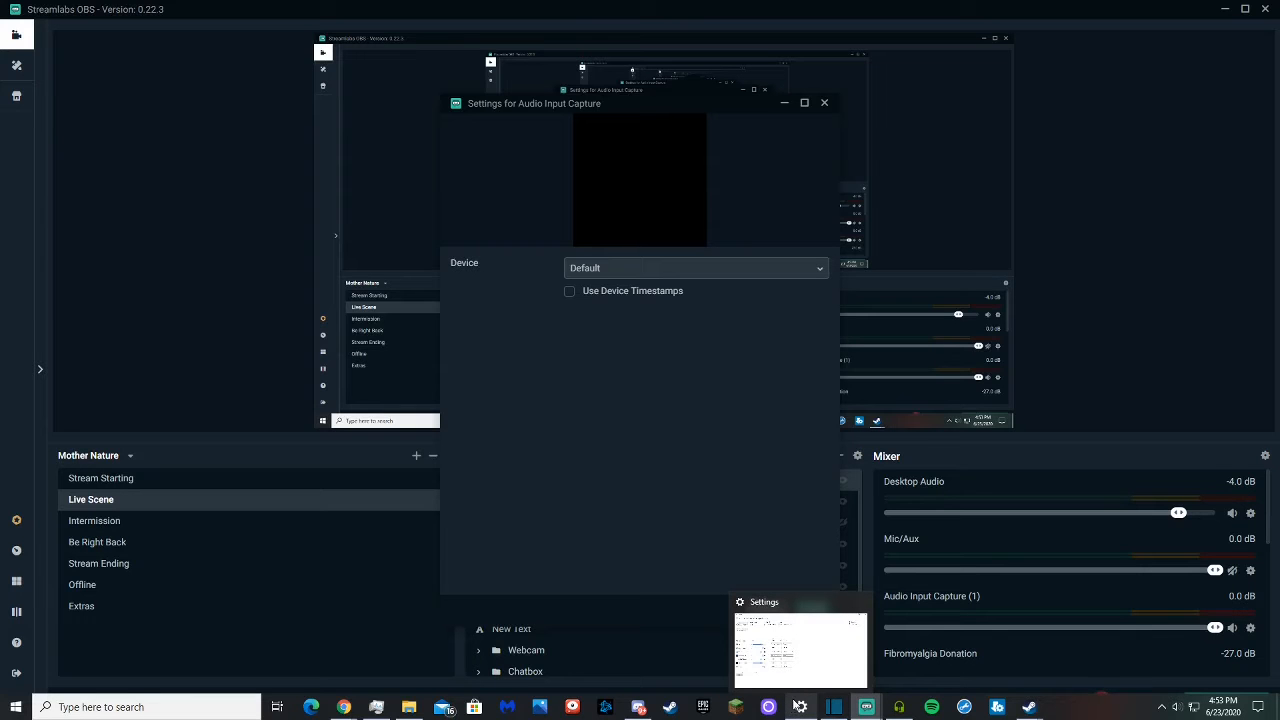
{"action": "left_click", "coordinate": [798, 706]}
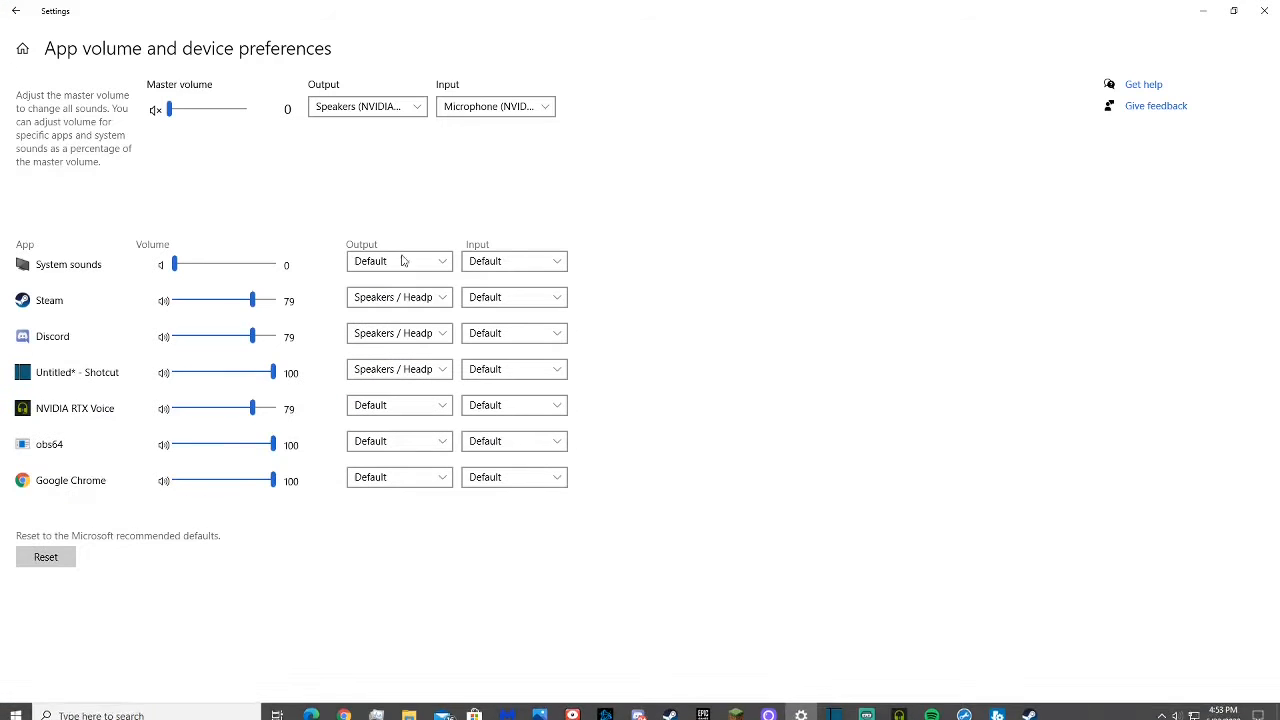
{"action": "left_click", "coordinate": [14, 11]}
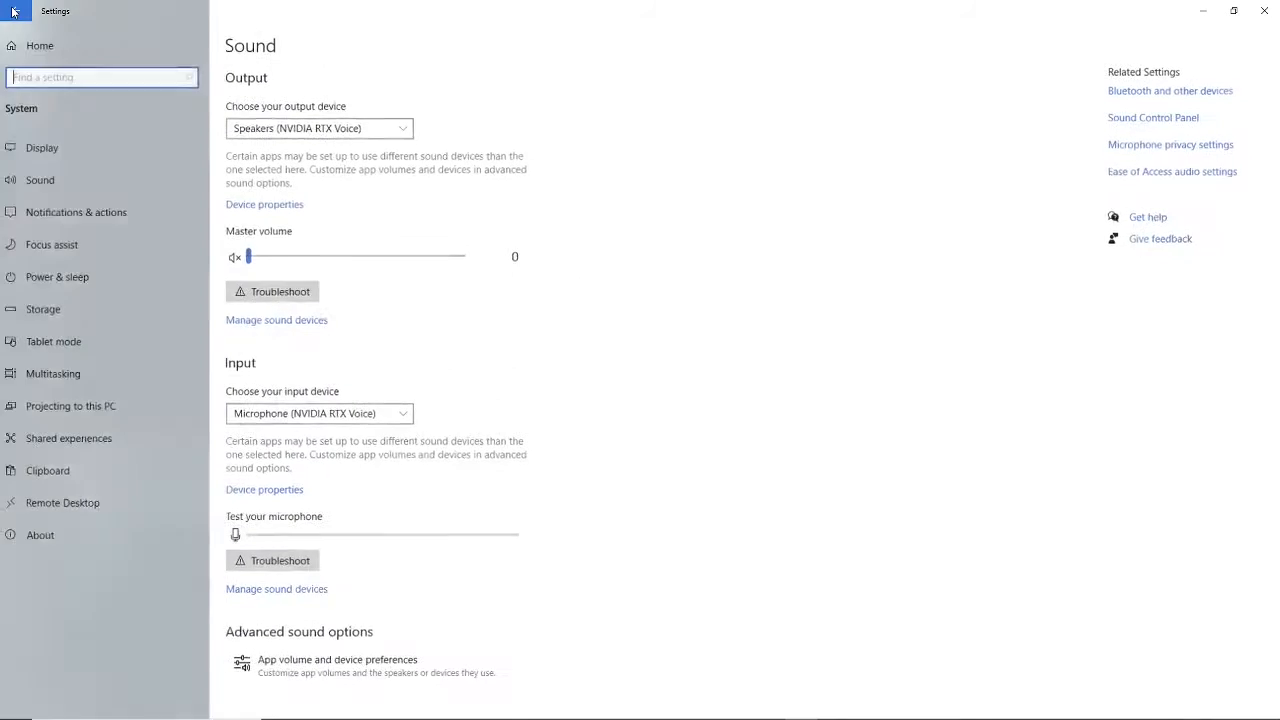
{"action": "left_click", "coordinate": [42, 50]}
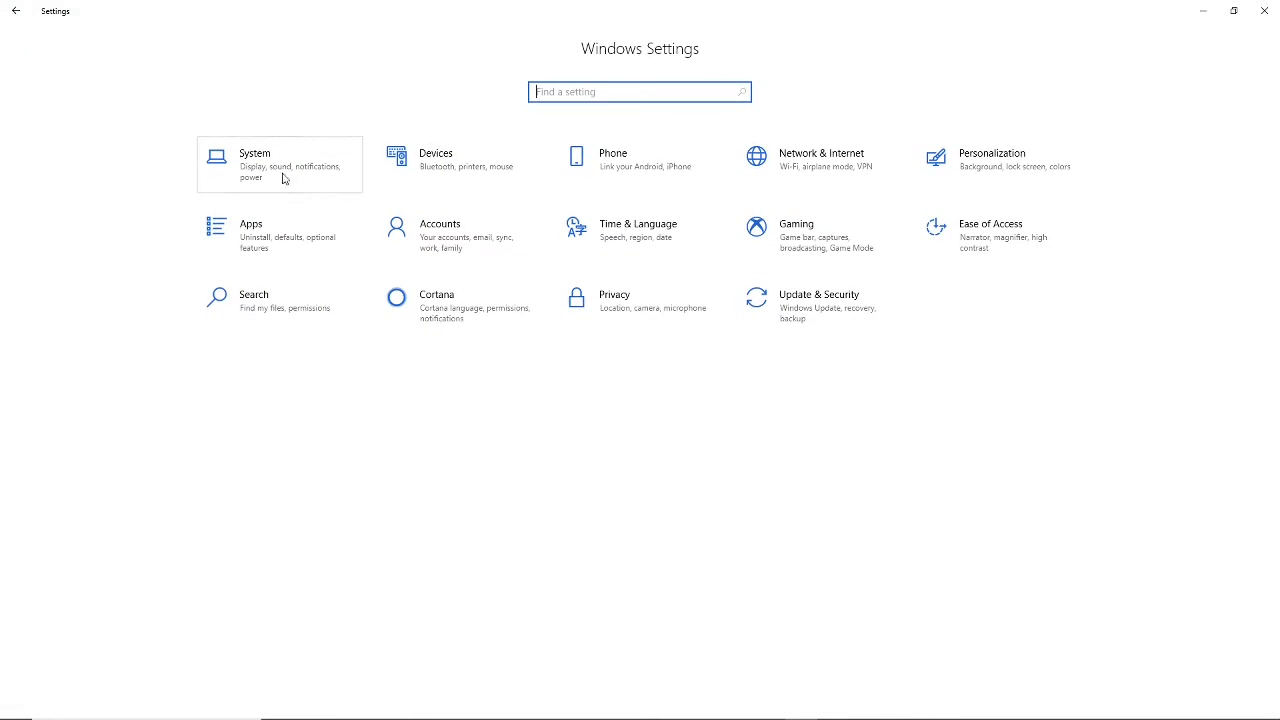
{"action": "left_click", "coordinate": [256, 167]}
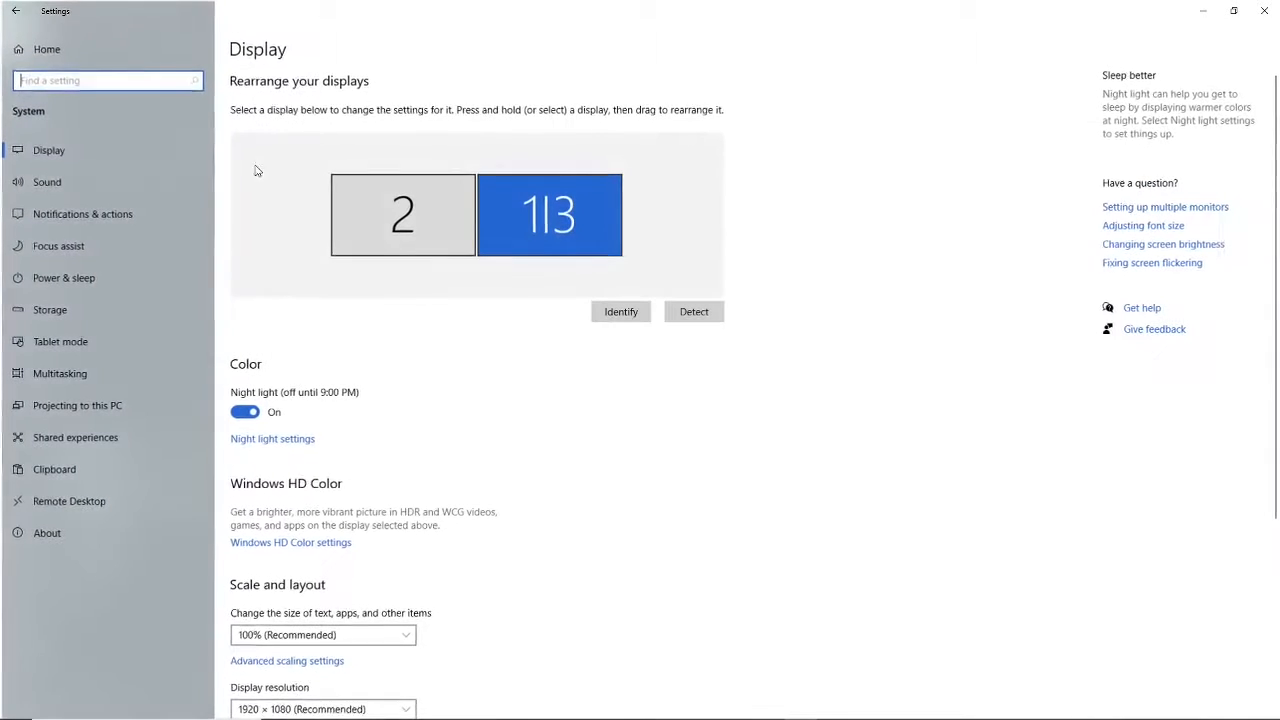
{"action": "left_click", "coordinate": [71, 191]}
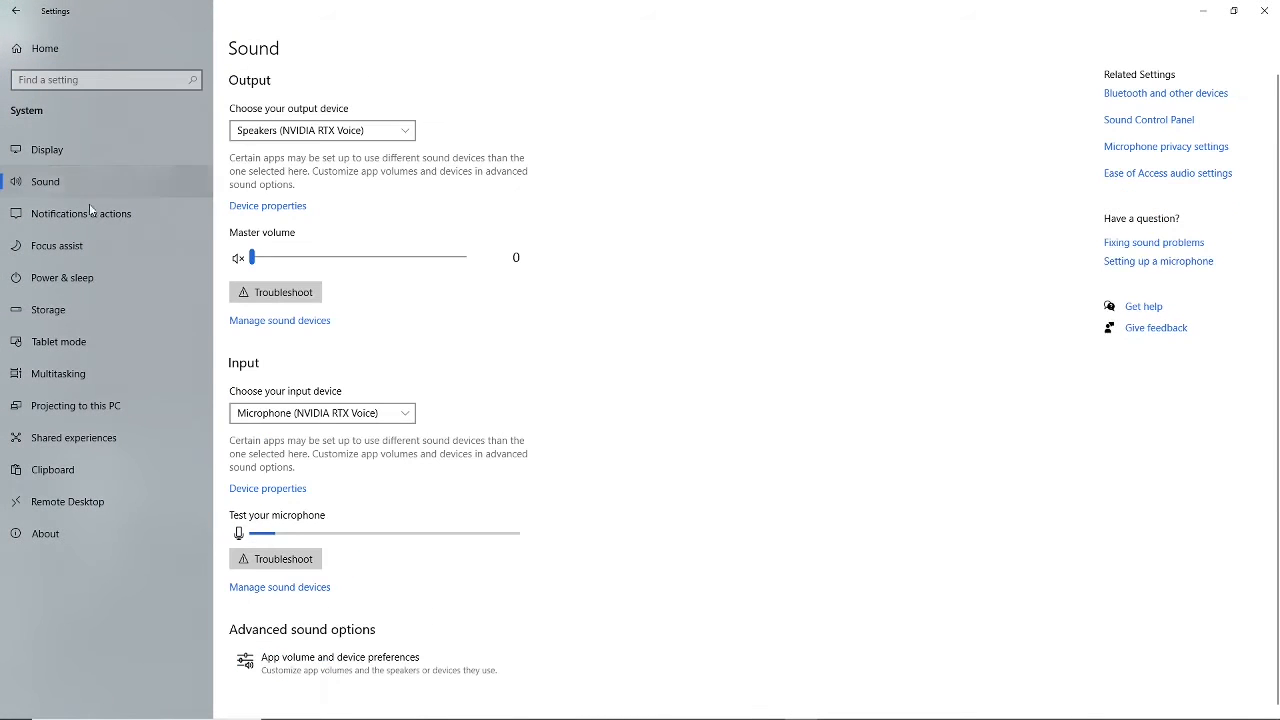
{"action": "left_click", "coordinate": [358, 666]}
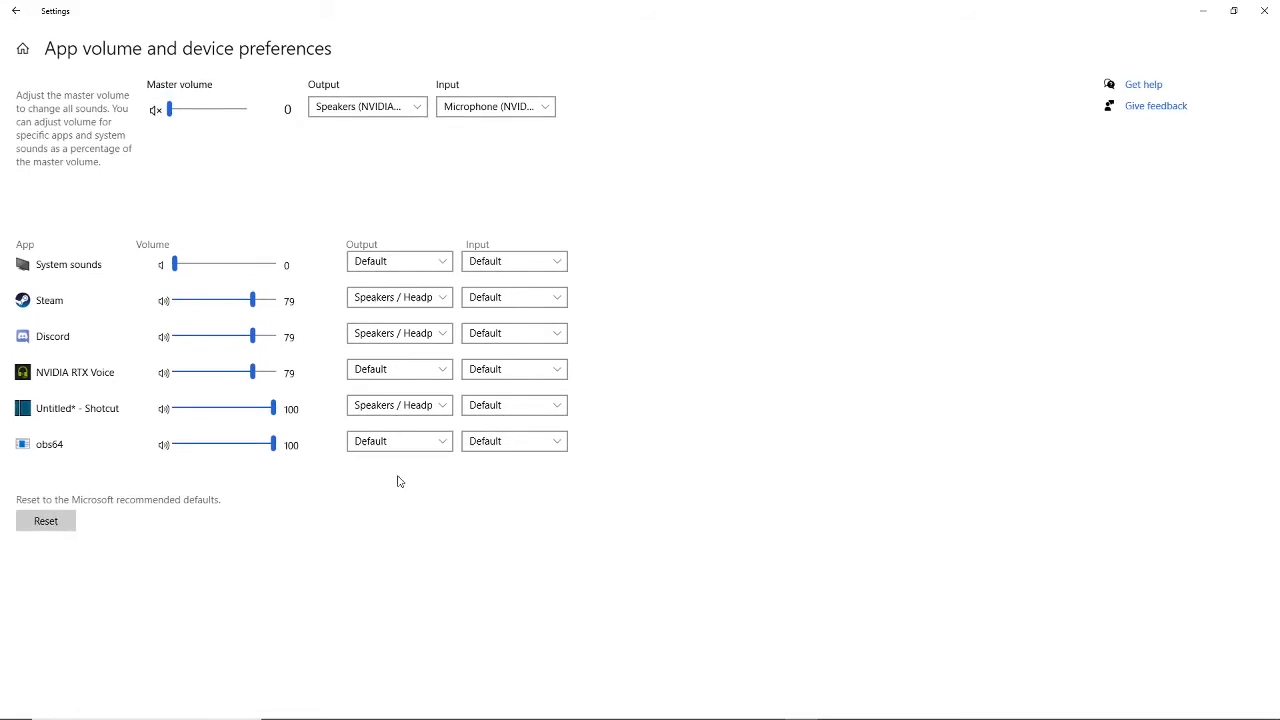
- Examine the output devices available for the system-wide sound output without changing the selected device
{"action": "left_click", "coordinate": [411, 114]}
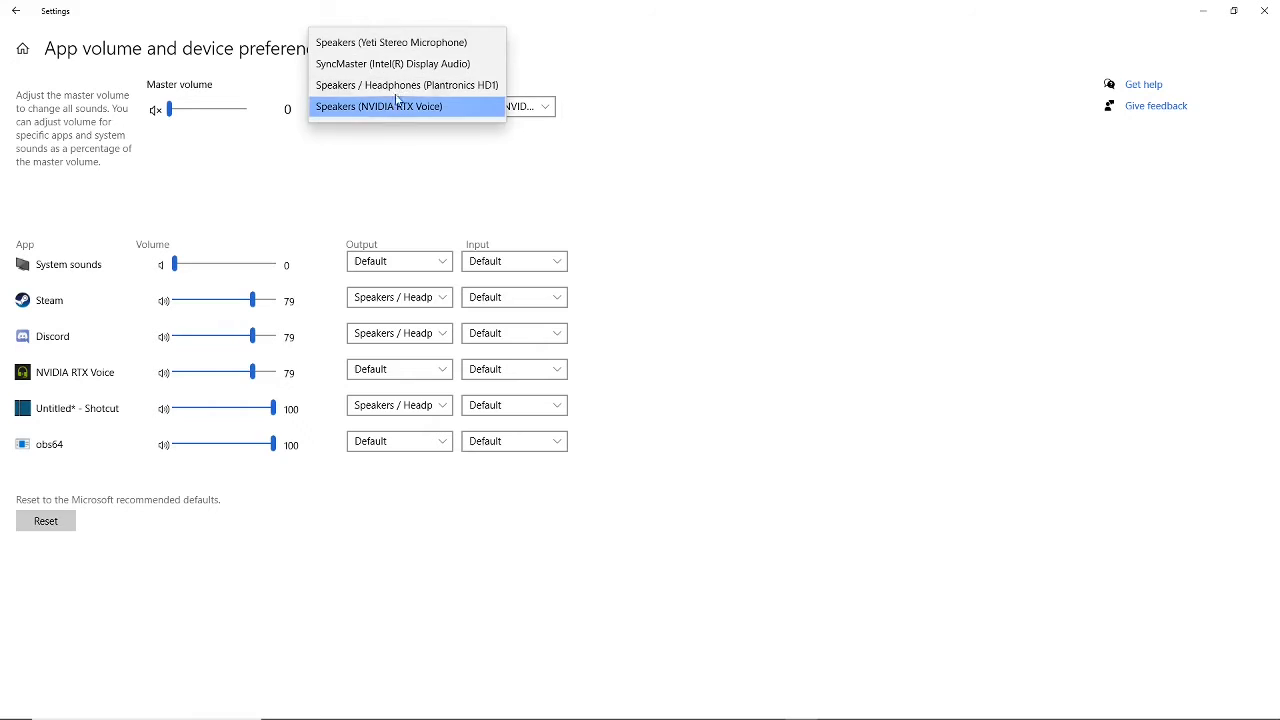
{"action": "left_click", "coordinate": [454, 163]}
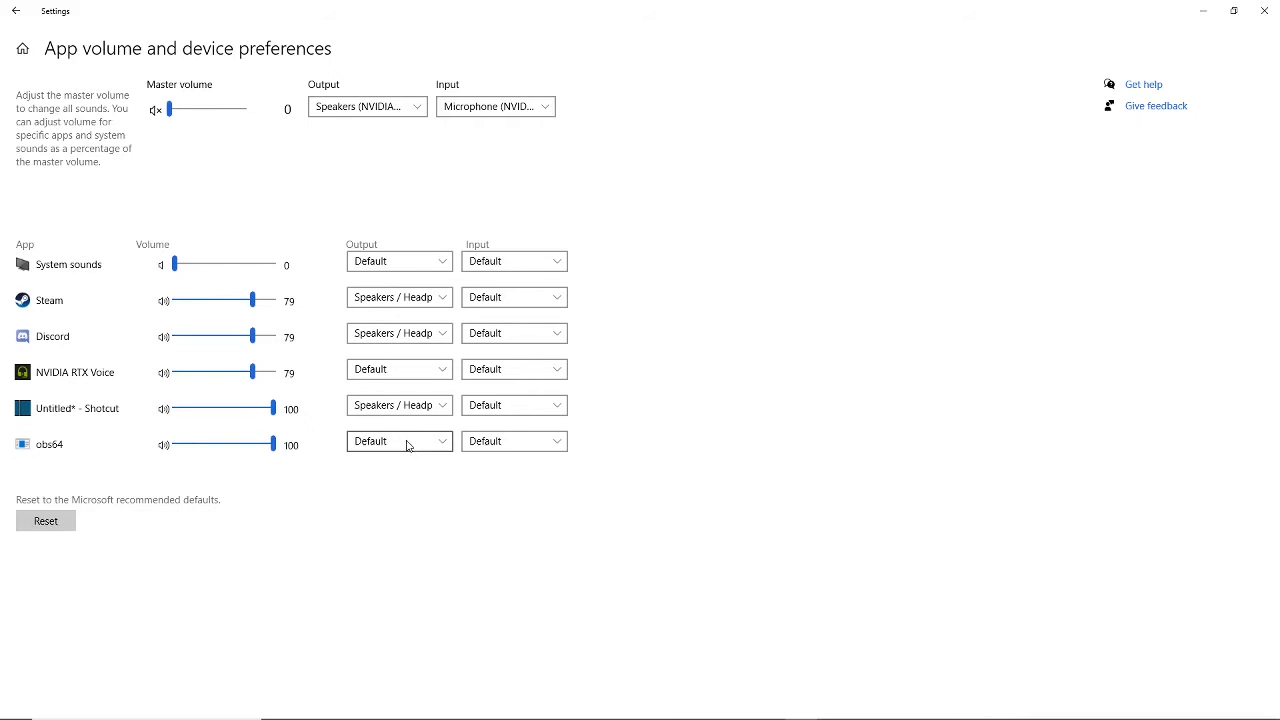
{"action": "left_click", "coordinate": [347, 113]}
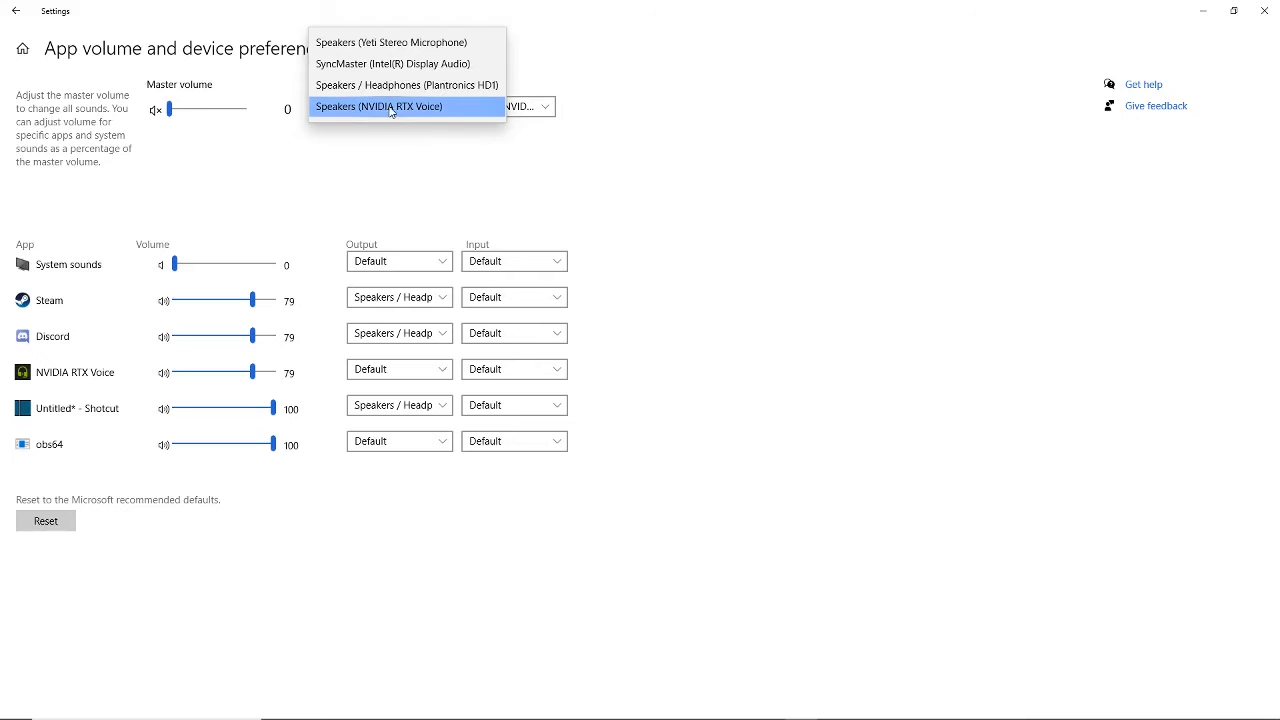
{"action": "left_click", "coordinate": [423, 193]}
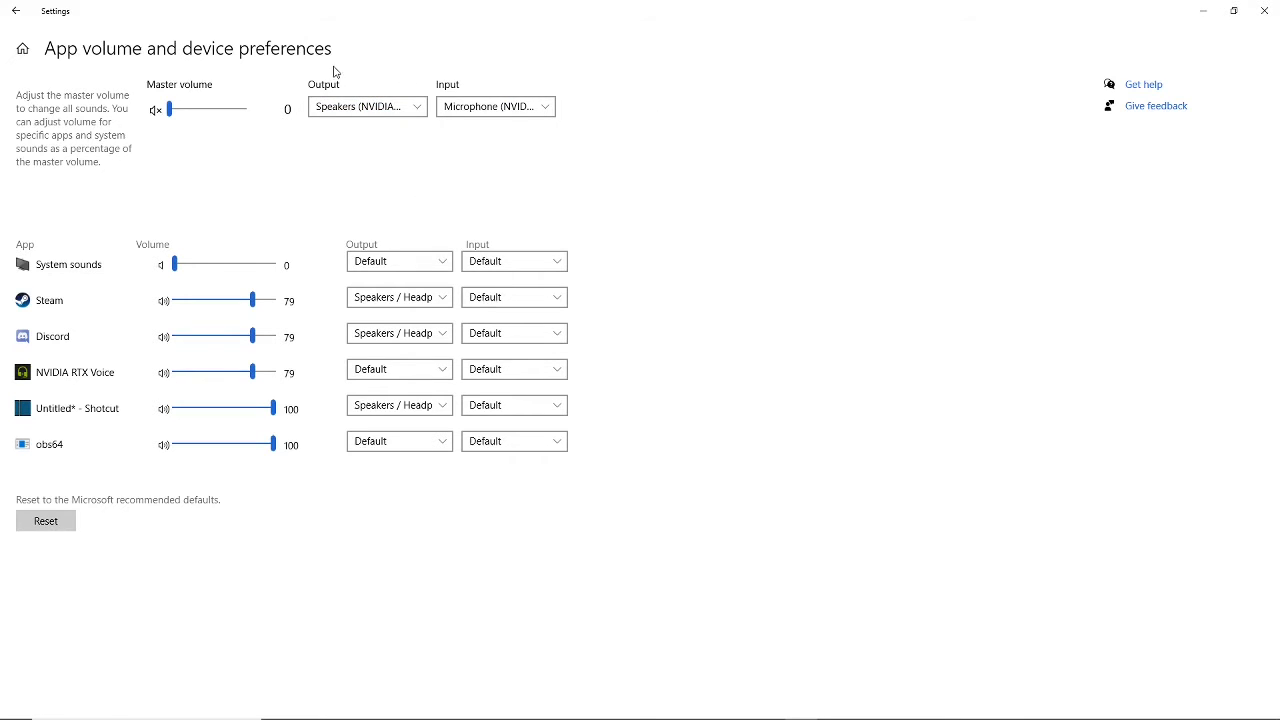
{"action": "left_click", "coordinate": [345, 104]}
{"action": "left_click", "coordinate": [383, 187]}
- Review Steam's output device, keeping Speakers / Headphones (Plantronics HD1), and compare it with the devices offered for the system-wide output
{"action": "left_click", "coordinate": [417, 293]}
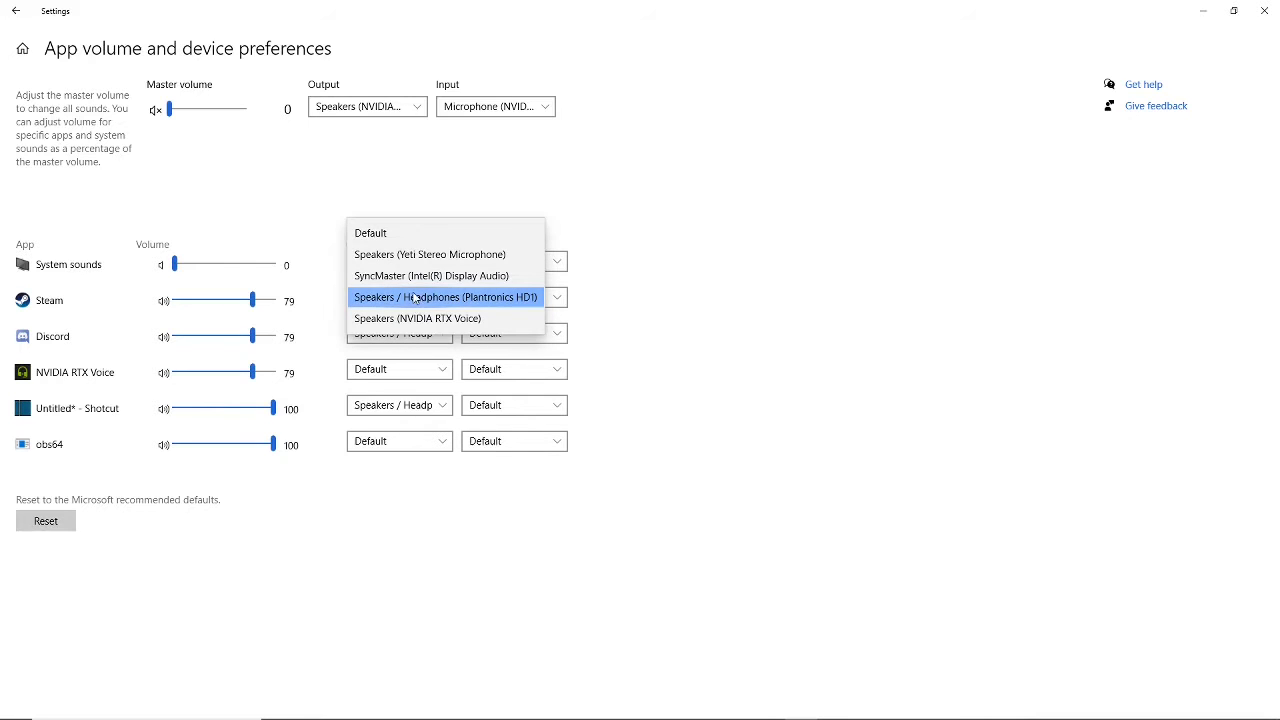
{"action": "left_click", "coordinate": [416, 298]}
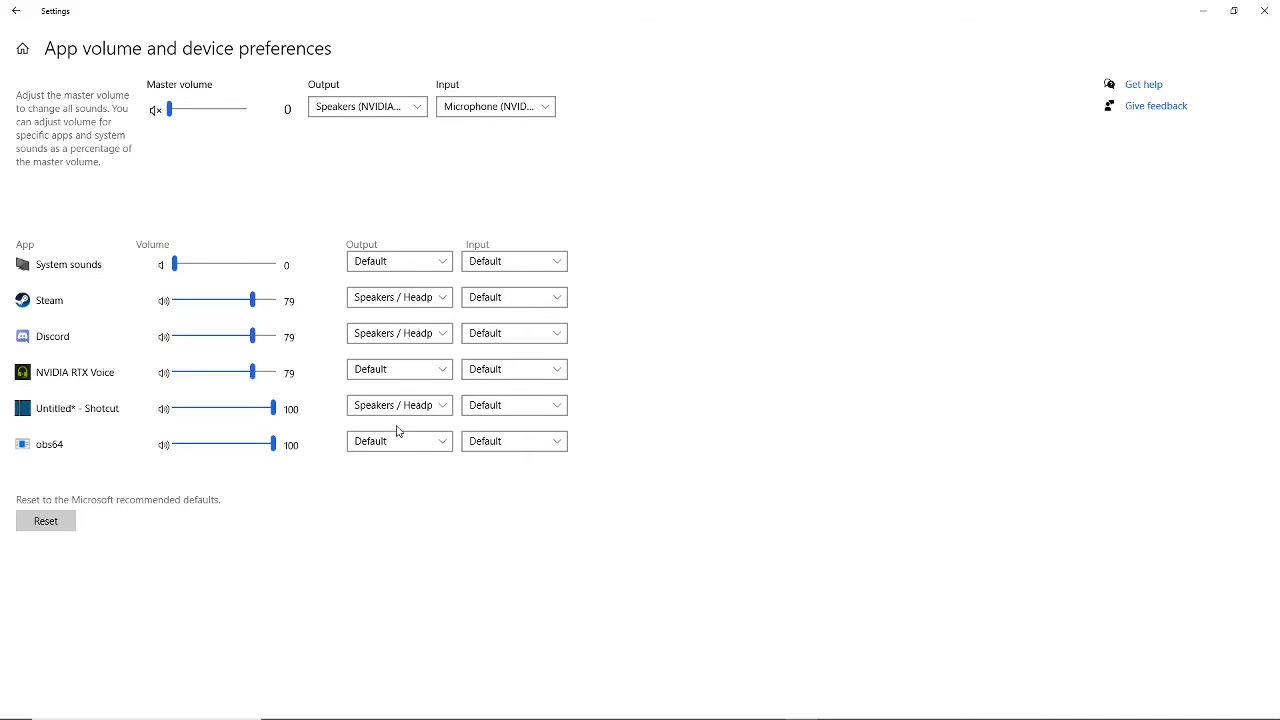
{"action": "left_click", "coordinate": [405, 112]}
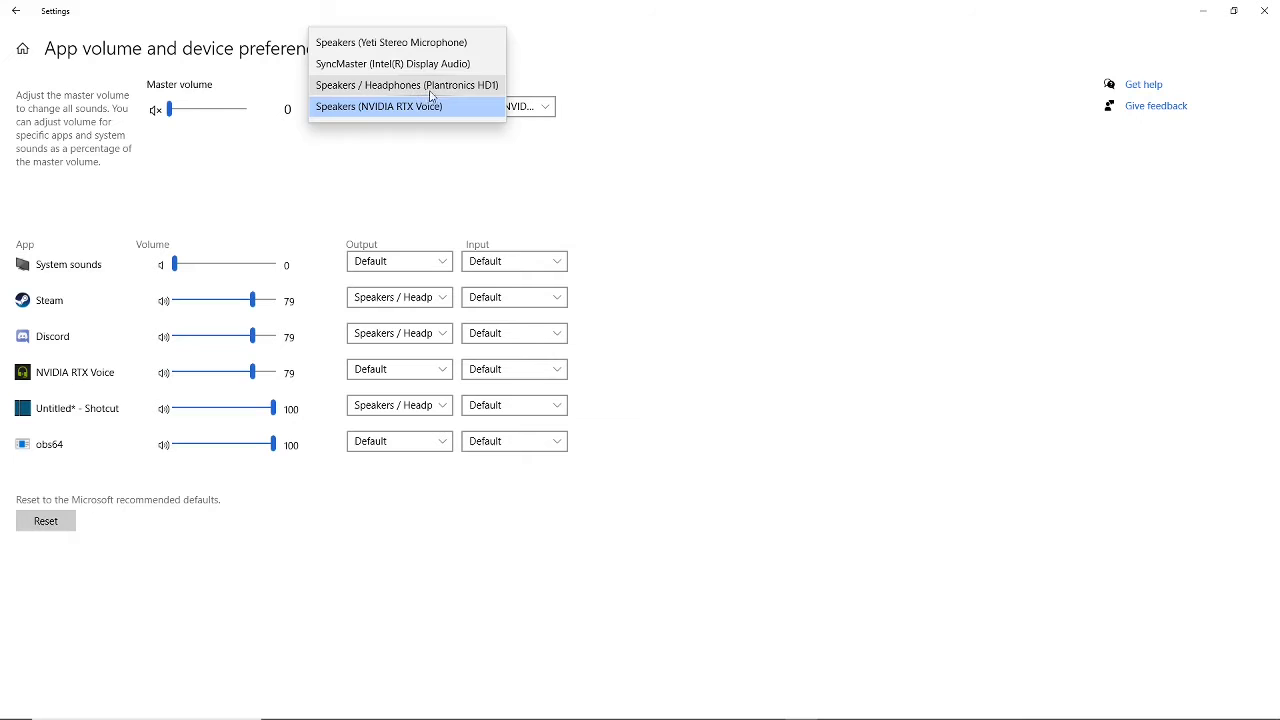
{"action": "left_click", "coordinate": [398, 195]}
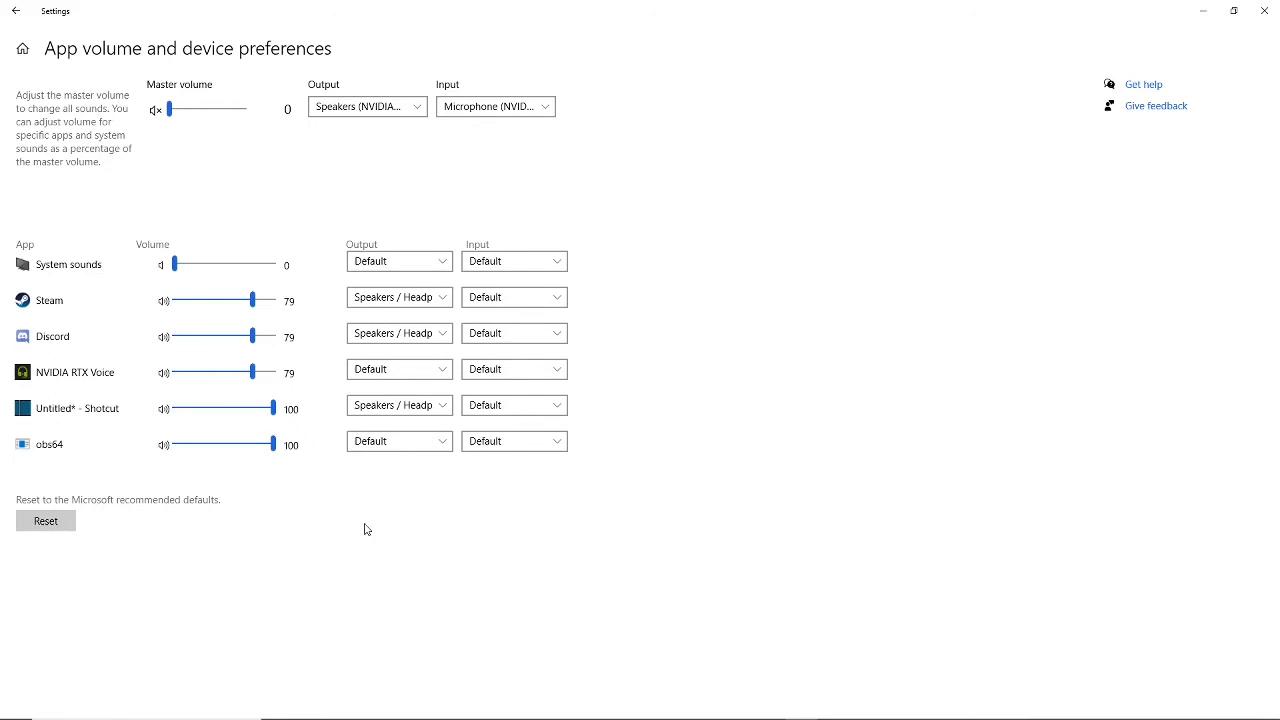
- Return to Streamlabs OBS, review the microphones offered for Audio Input Capture (1), and choose Default as its device
{"action": "left_click", "coordinate": [1205, 18]}
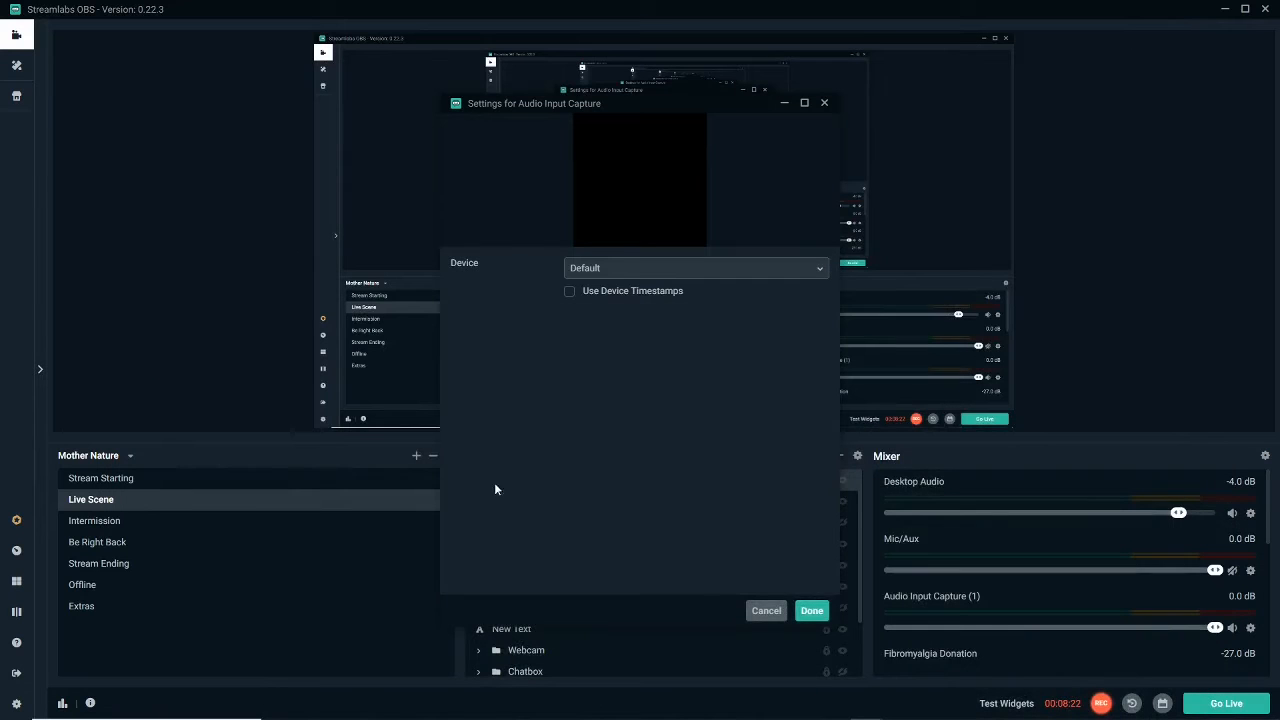
{"action": "left_click", "coordinate": [810, 270]}
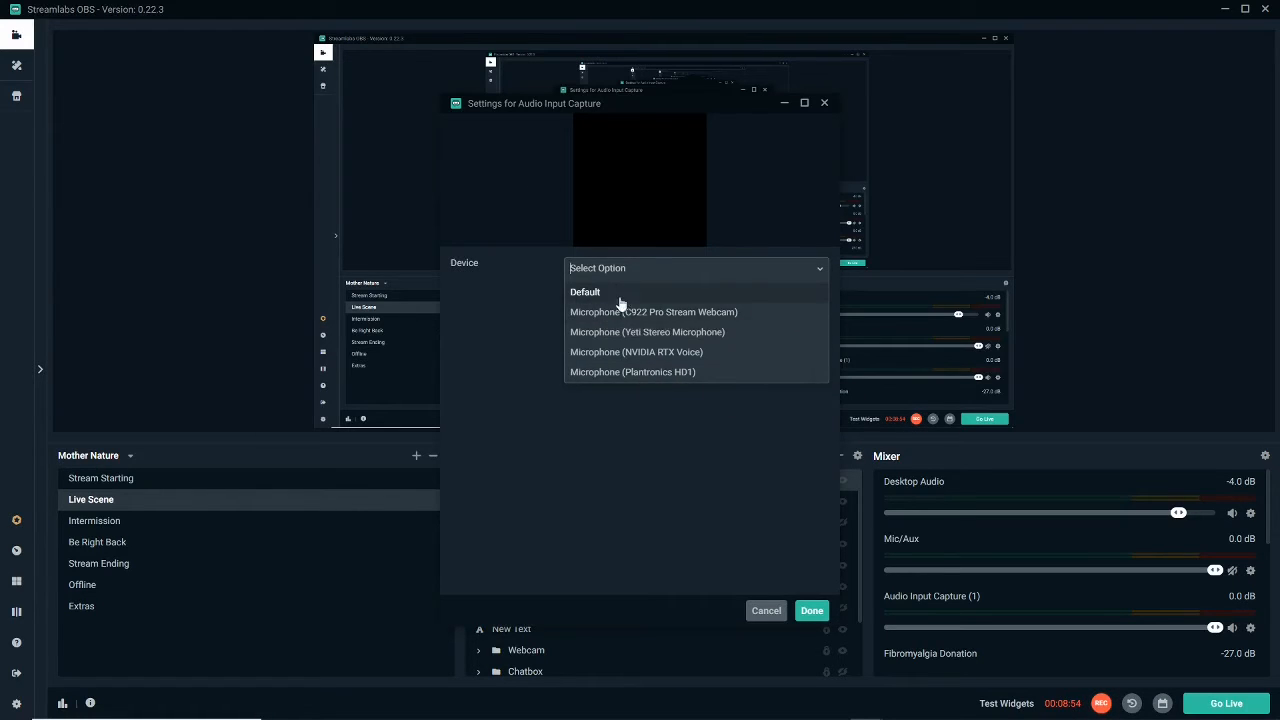
{"action": "left_click", "coordinate": [585, 291]}
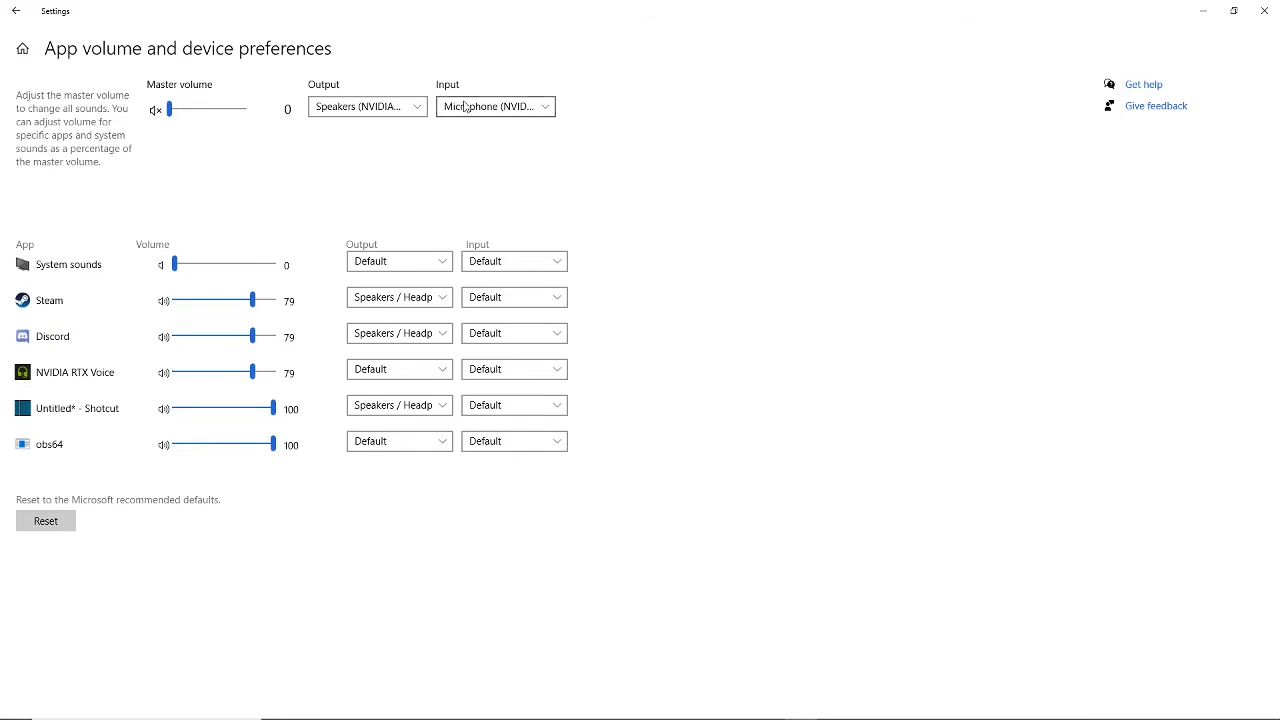
- Examine the system-wide input devices in Windows Settings, return to Streamlabs OBS, and close the NVIDIA RTX Voice window after reviewing its settings
{"action": "left_click", "coordinate": [465, 107]}
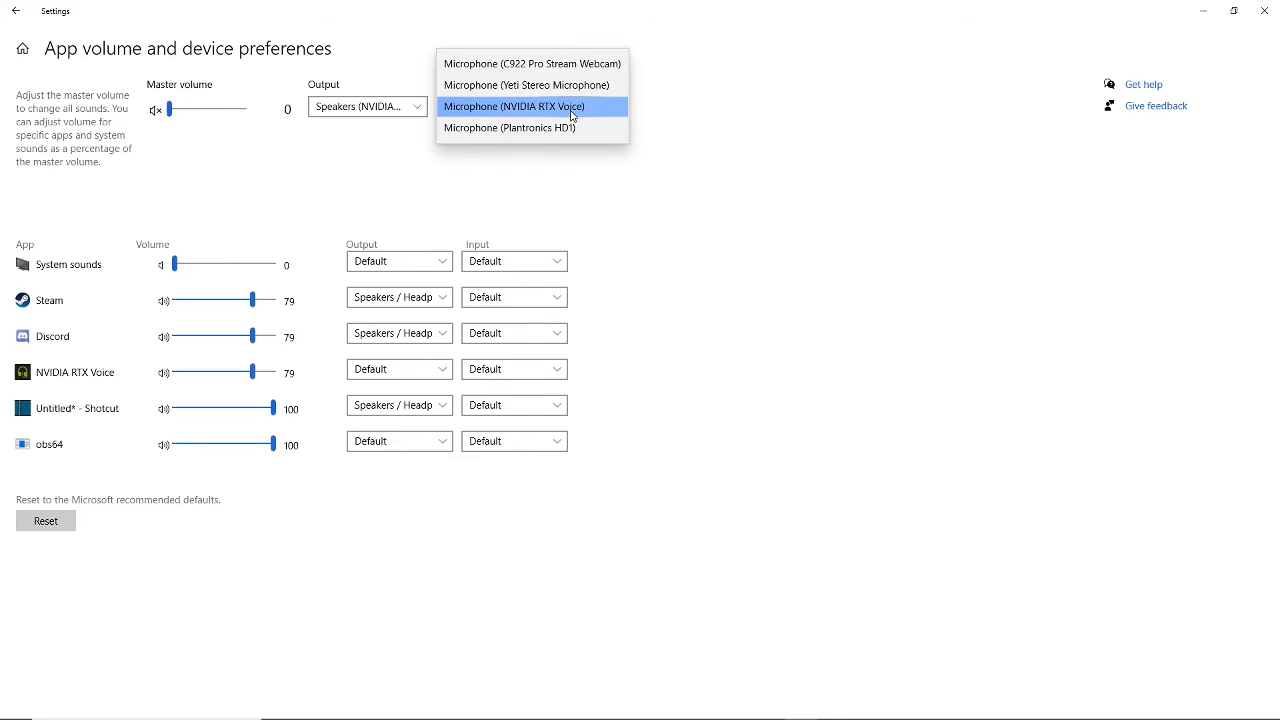
{"action": "left_click", "coordinate": [646, 247]}
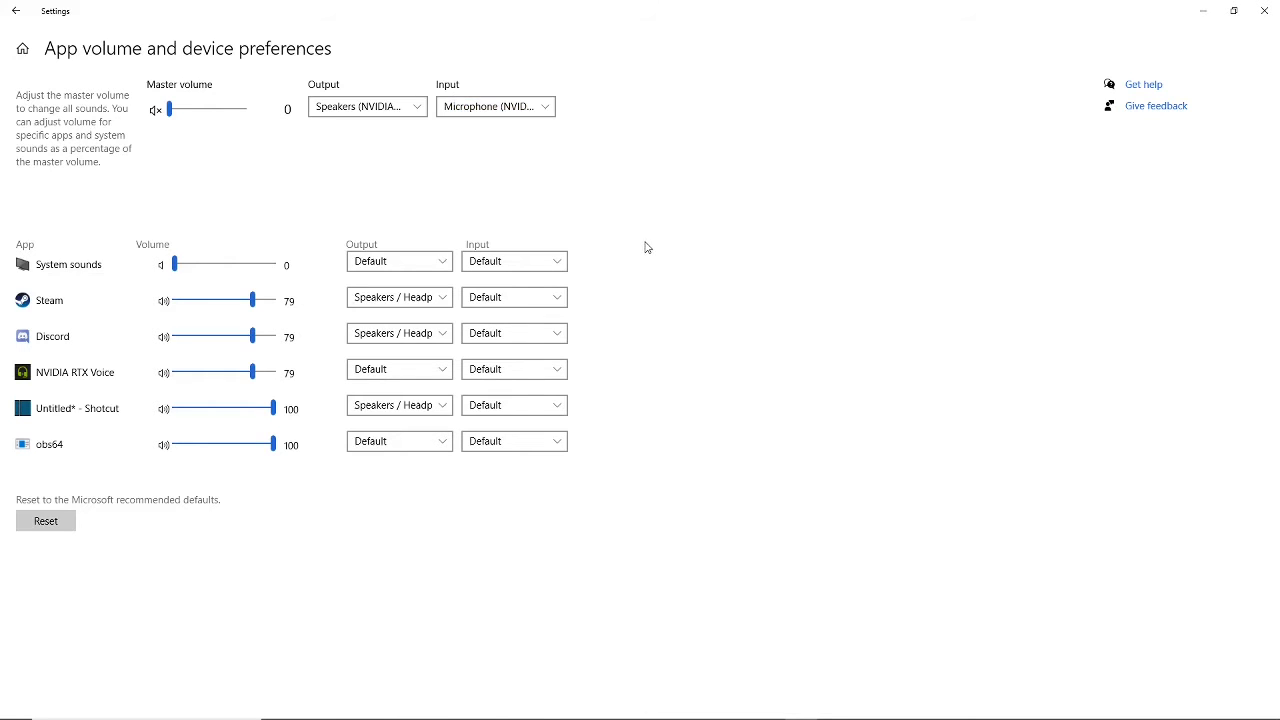
{"action": "left_click", "coordinate": [502, 112]}
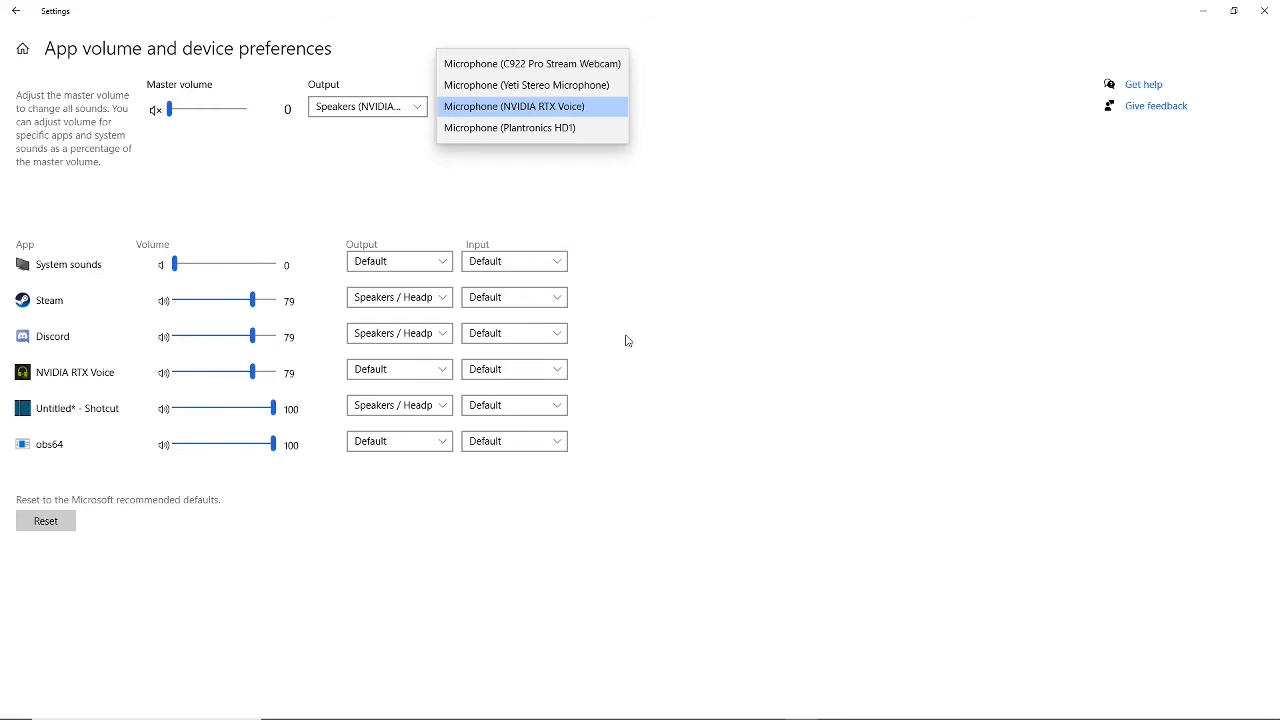
{"action": "left_click", "coordinate": [522, 172]}
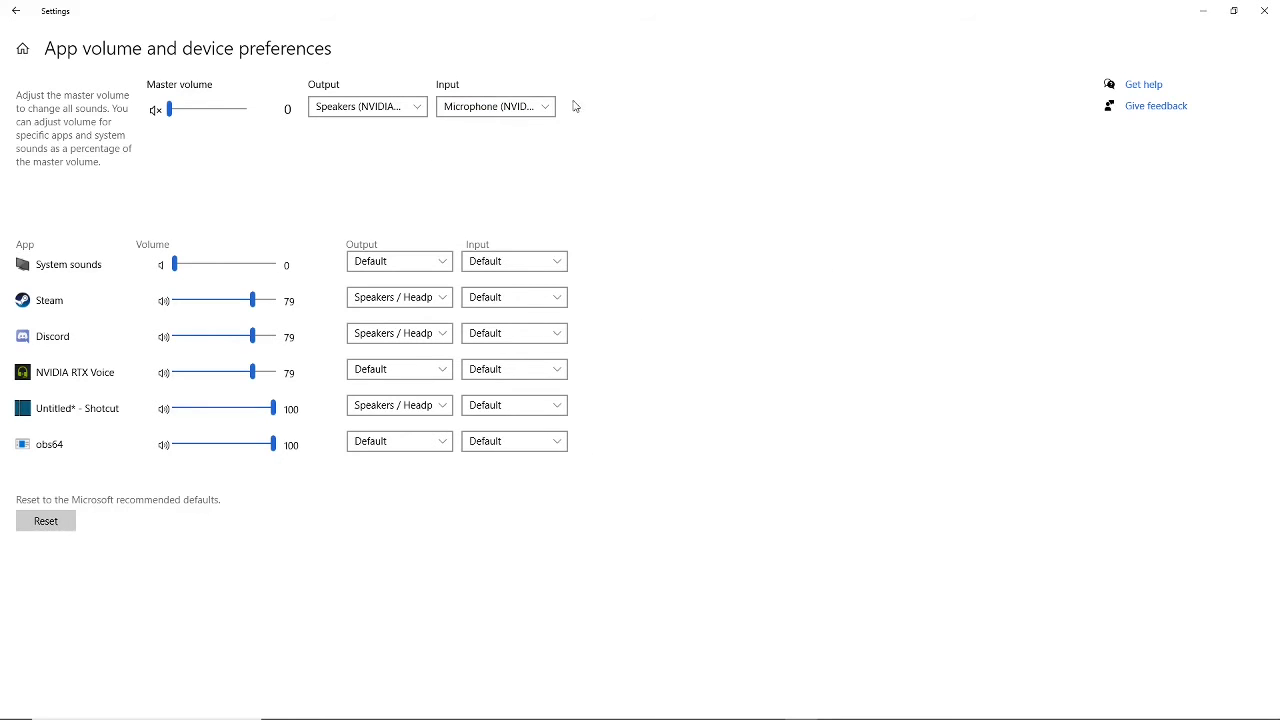
{"action": "left_click", "coordinate": [1198, 16]}
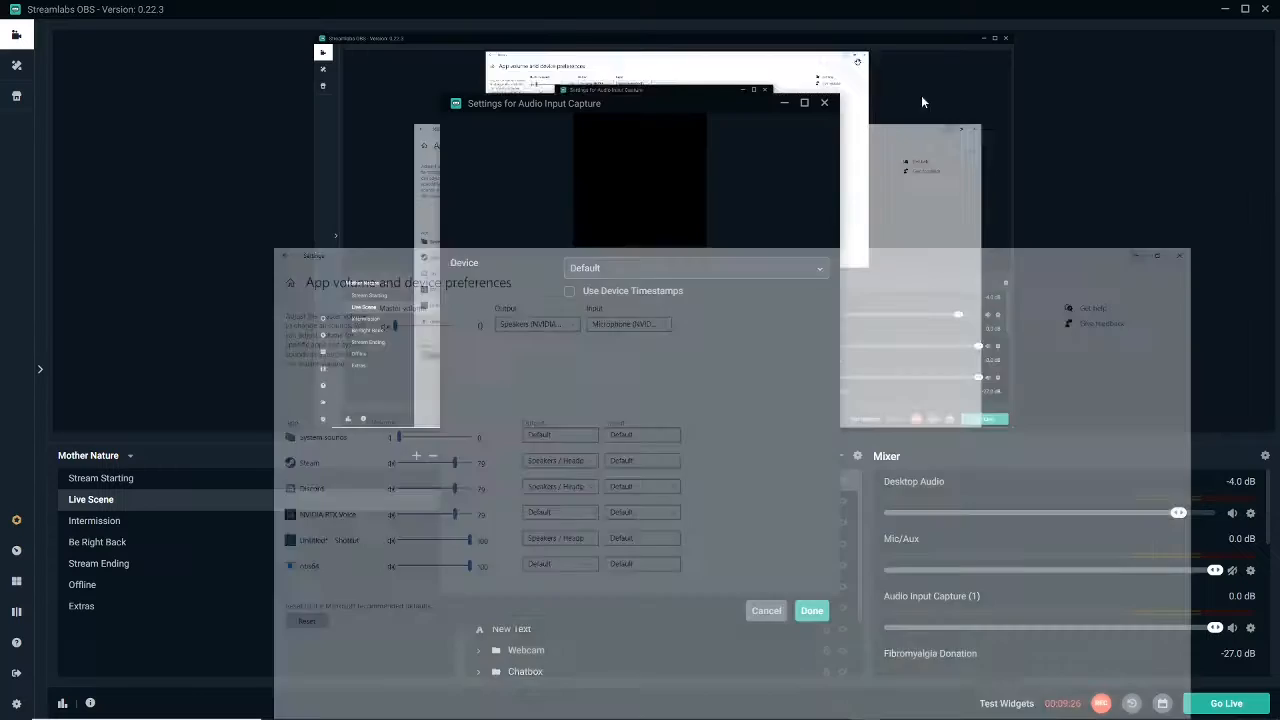
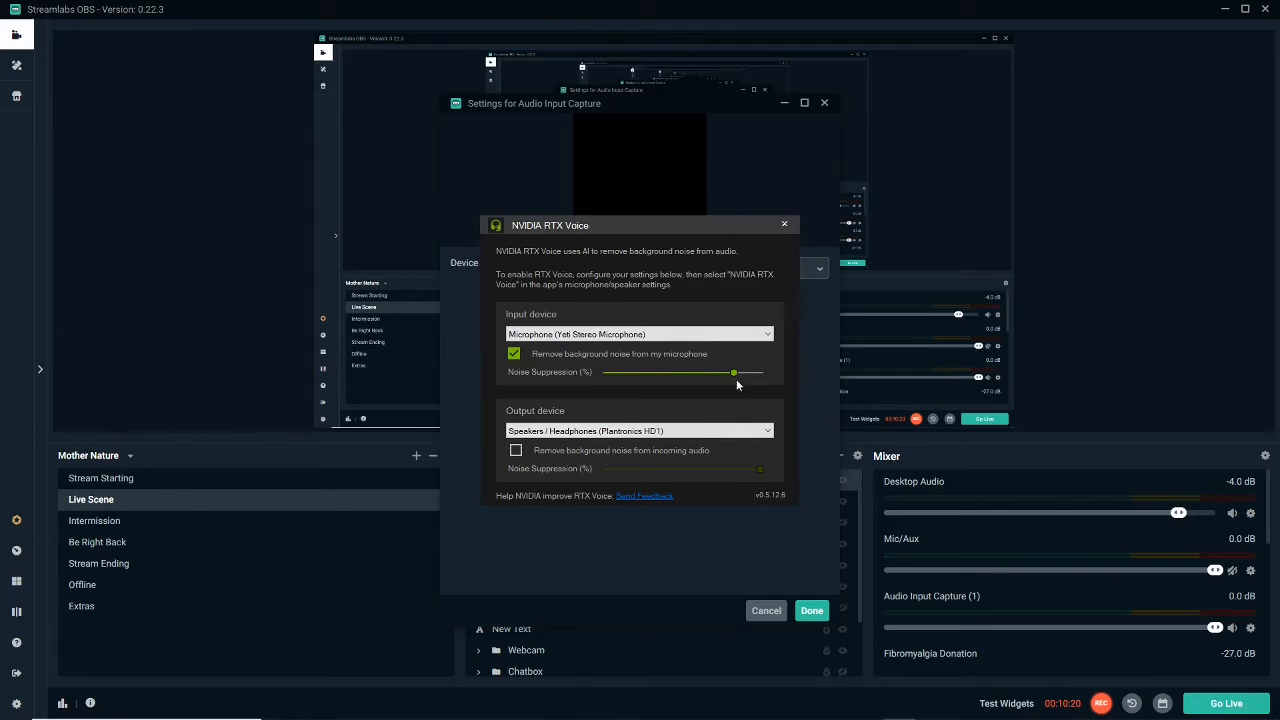
{"action": "left_click", "coordinate": [784, 224]}
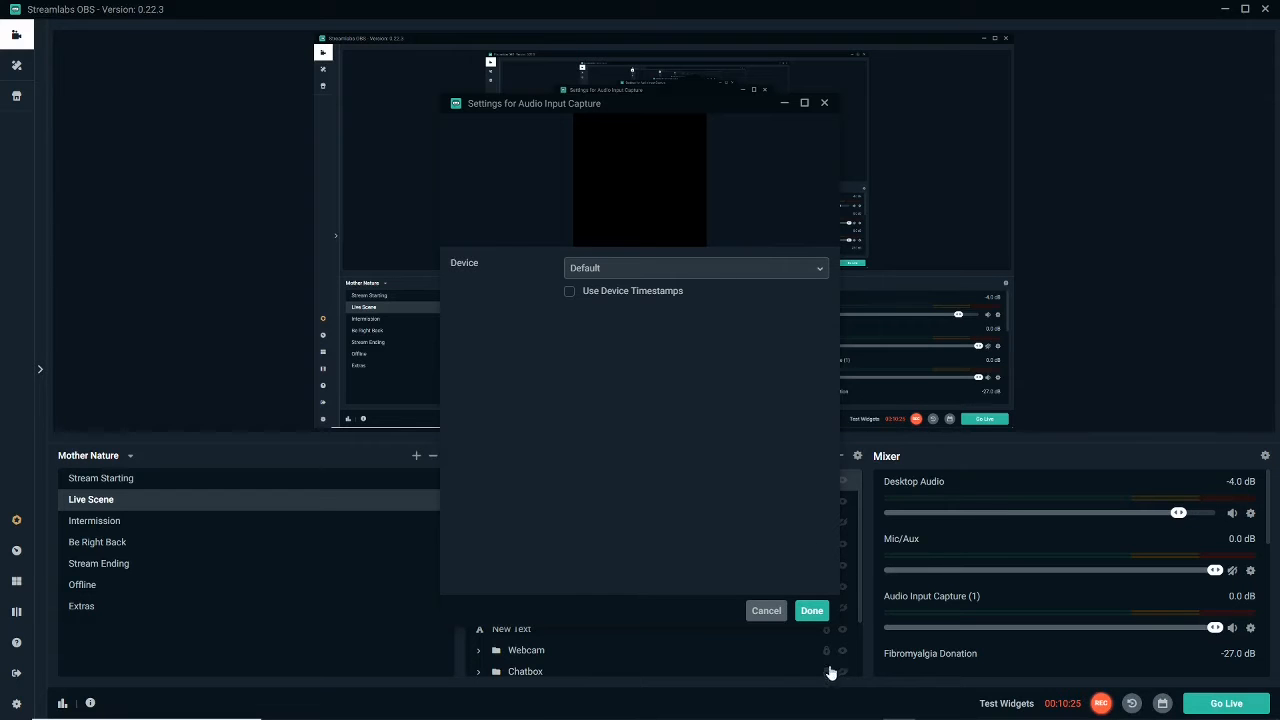
- Cancel the Audio Input Capture (1) settings, check the mixer channels, and remove that source from Live Scene
{"action": "left_click", "coordinate": [766, 610]}
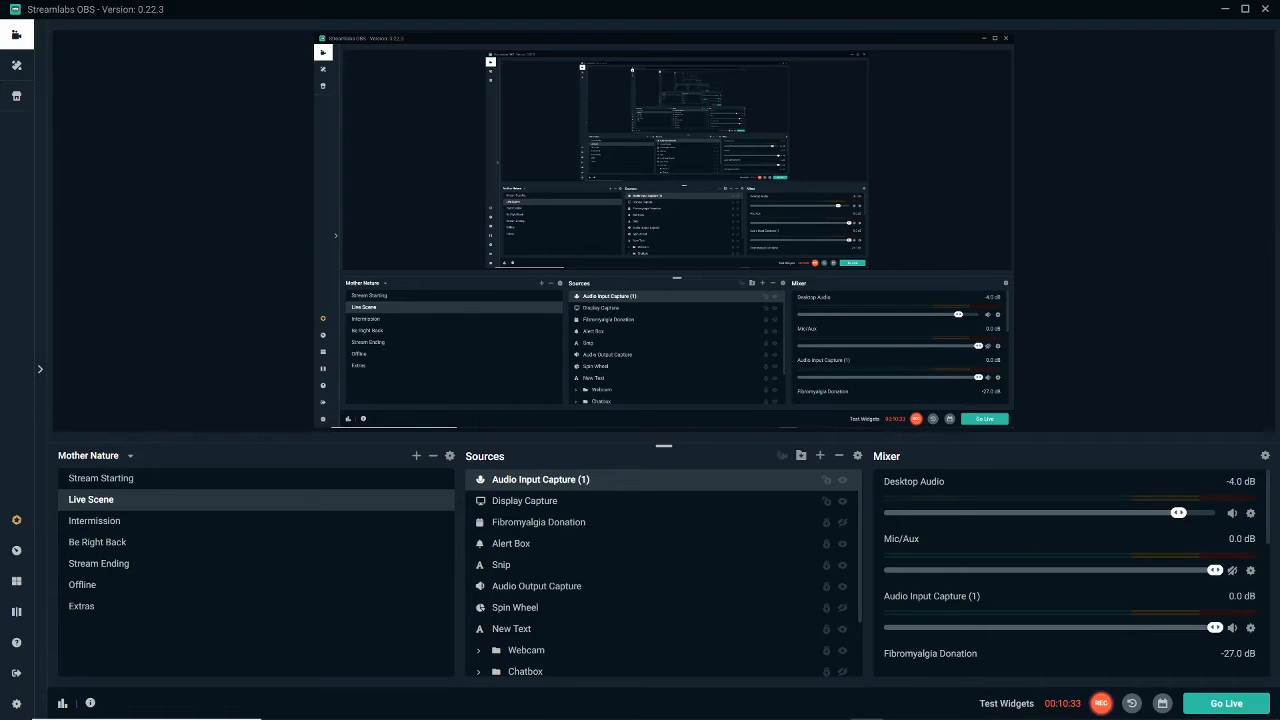
{"action": "scroll", "coordinate": [942, 575], "scroll_direction": "down", "scroll_amount": 8}
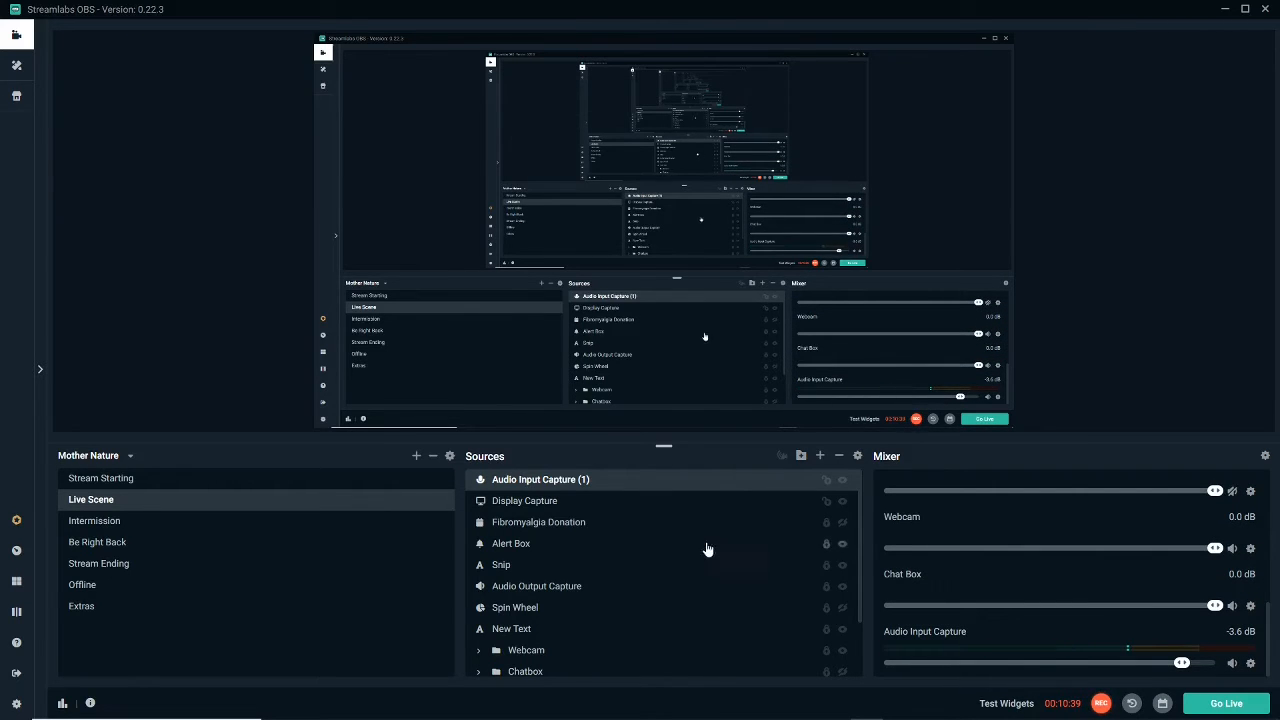
{"action": "left_click", "coordinate": [838, 455]}
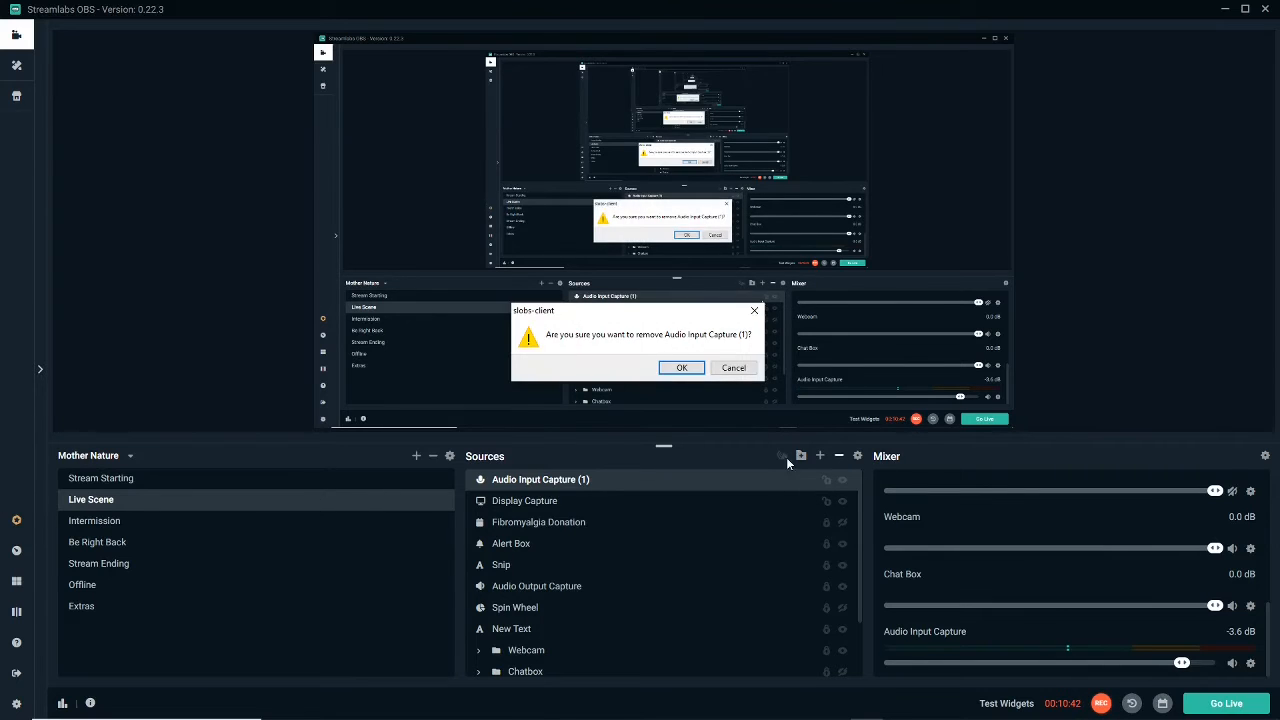
{"action": "left_click", "coordinate": [681, 367]}
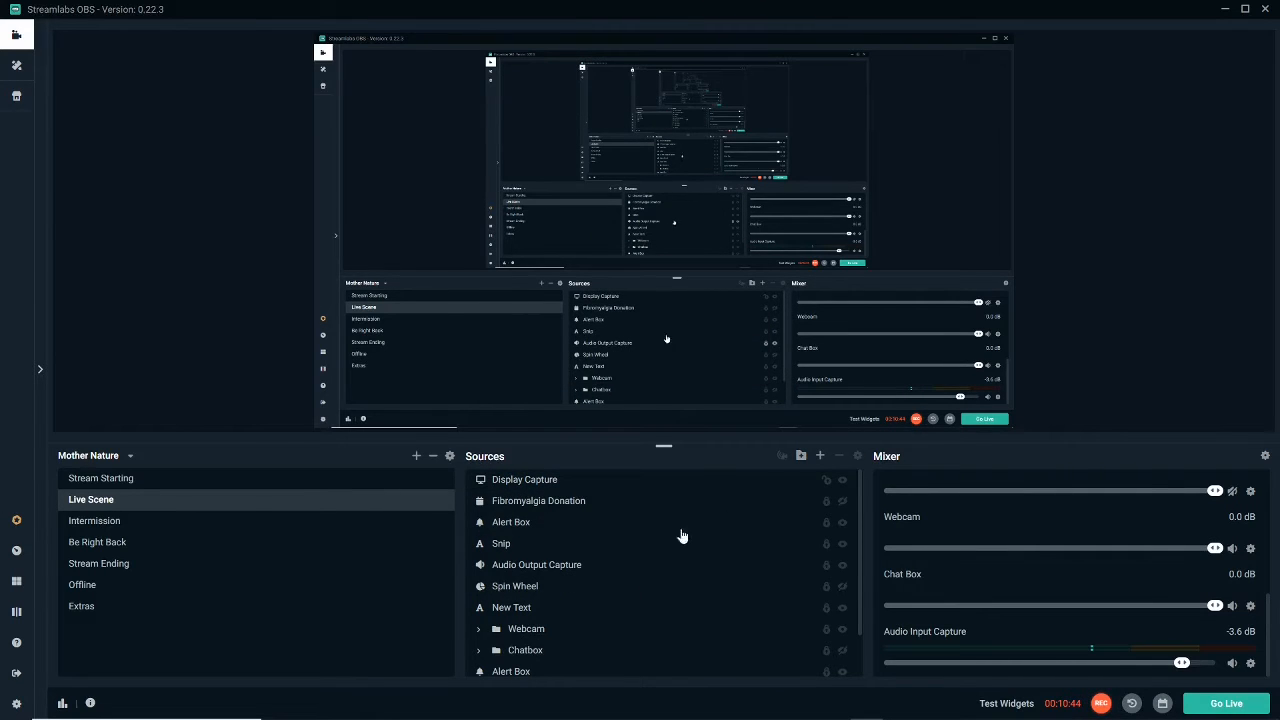
- Review the Audio Output Capture source type, and add the existing Alert Box widget to Live Scene
{"action": "left_click", "coordinate": [820, 455]}
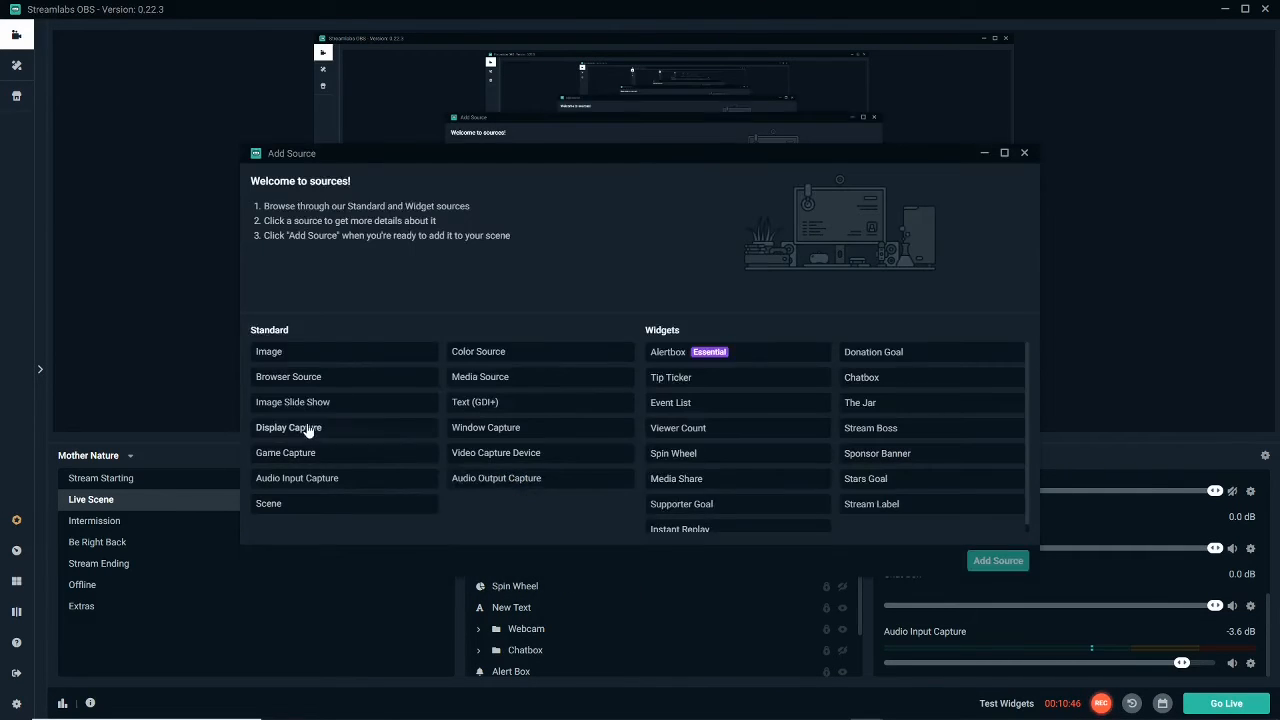
{"action": "left_click", "coordinate": [519, 481]}
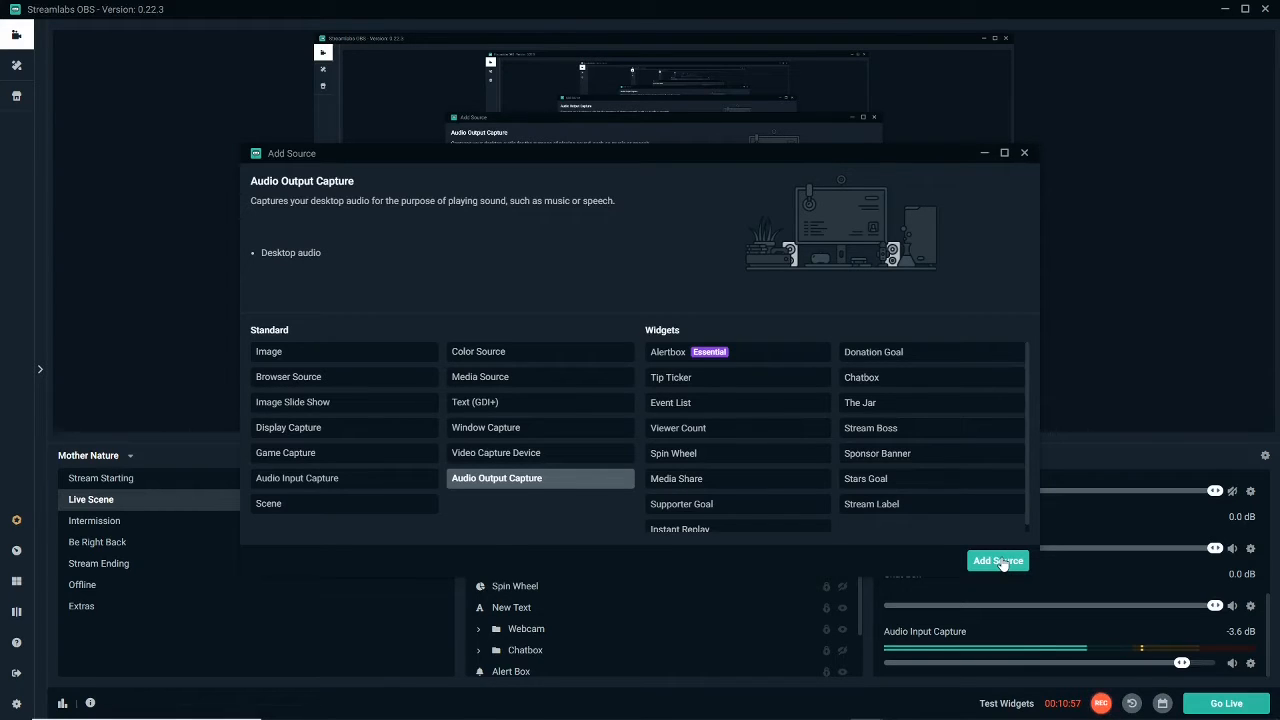
{"action": "left_click", "coordinate": [798, 355]}
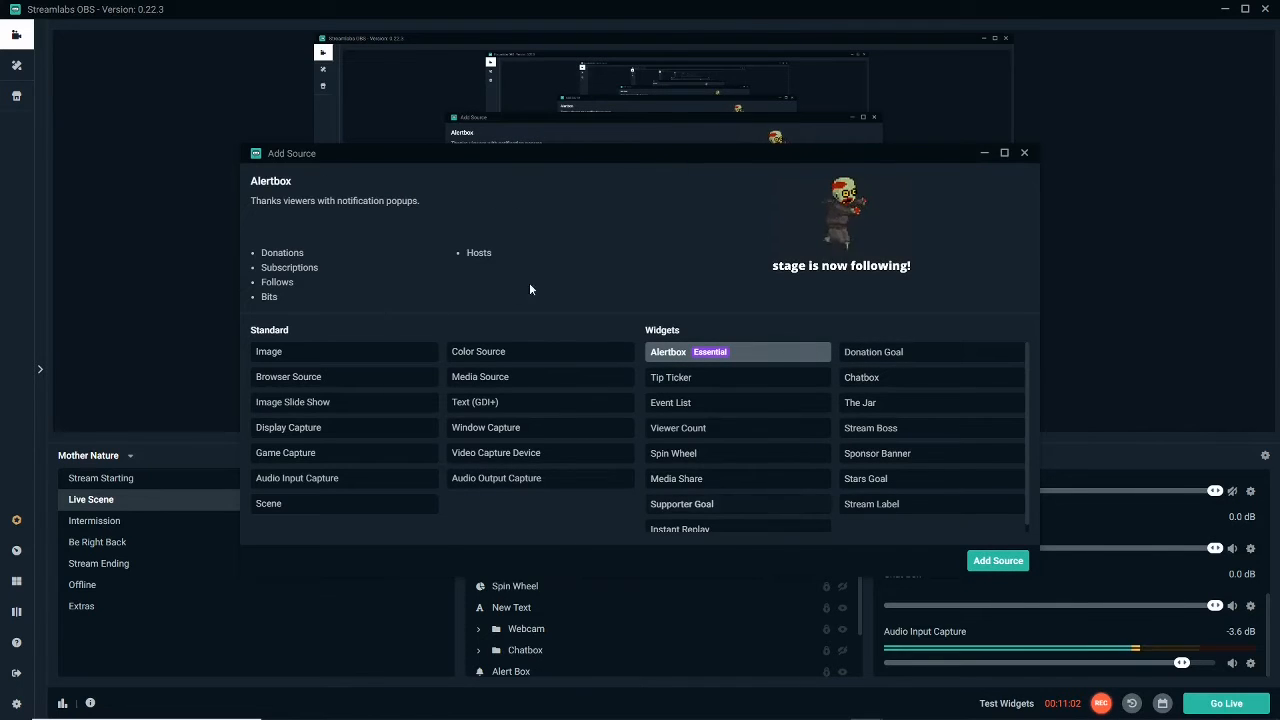
{"action": "left_click", "coordinate": [985, 563]}
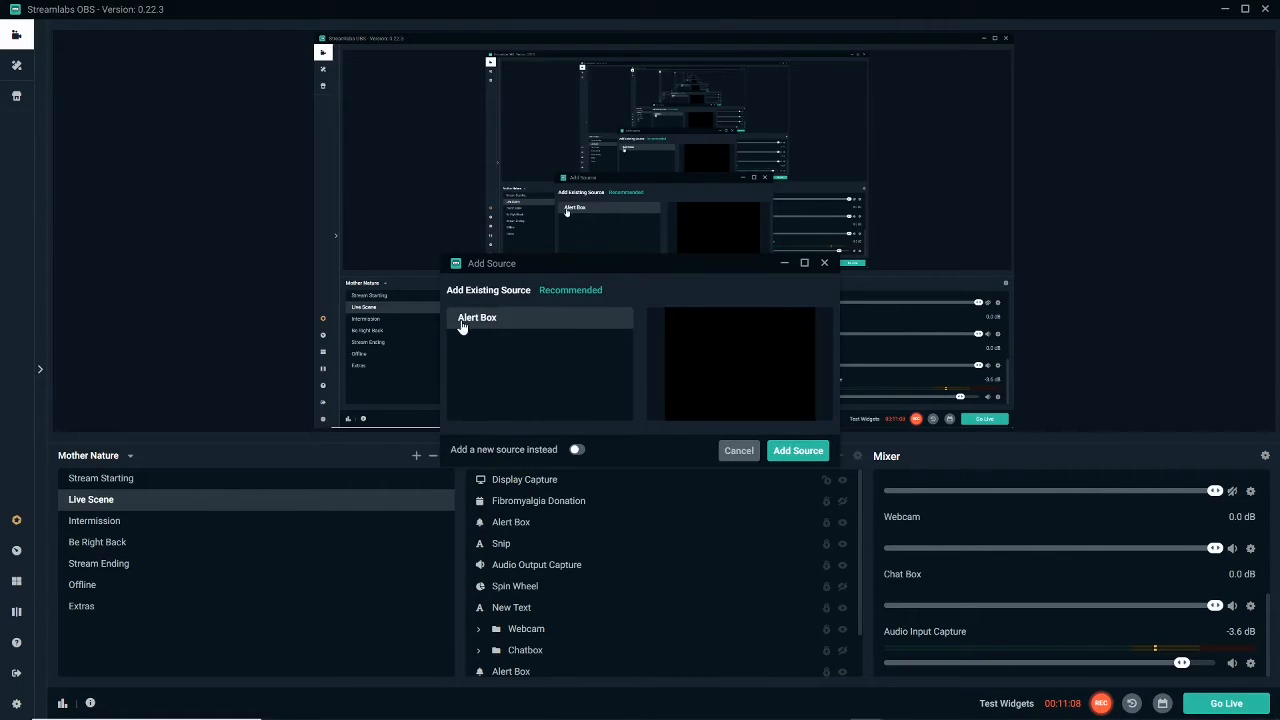
{"action": "left_click", "coordinate": [798, 451]}
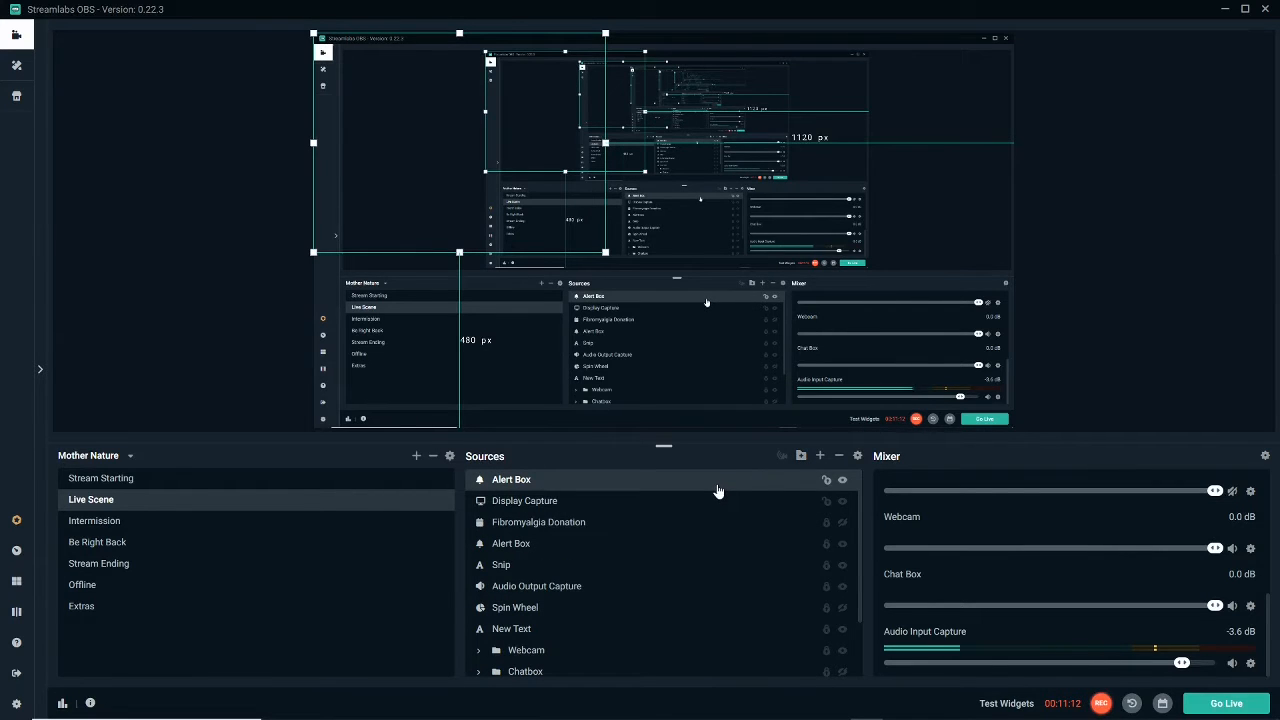
- Open the added Alert Box's settings, review its Support alert, and run a Donation widget test
{"action": "right_click", "coordinate": [815, 486]}
{"action": "left_click", "coordinate": [815, 408]}
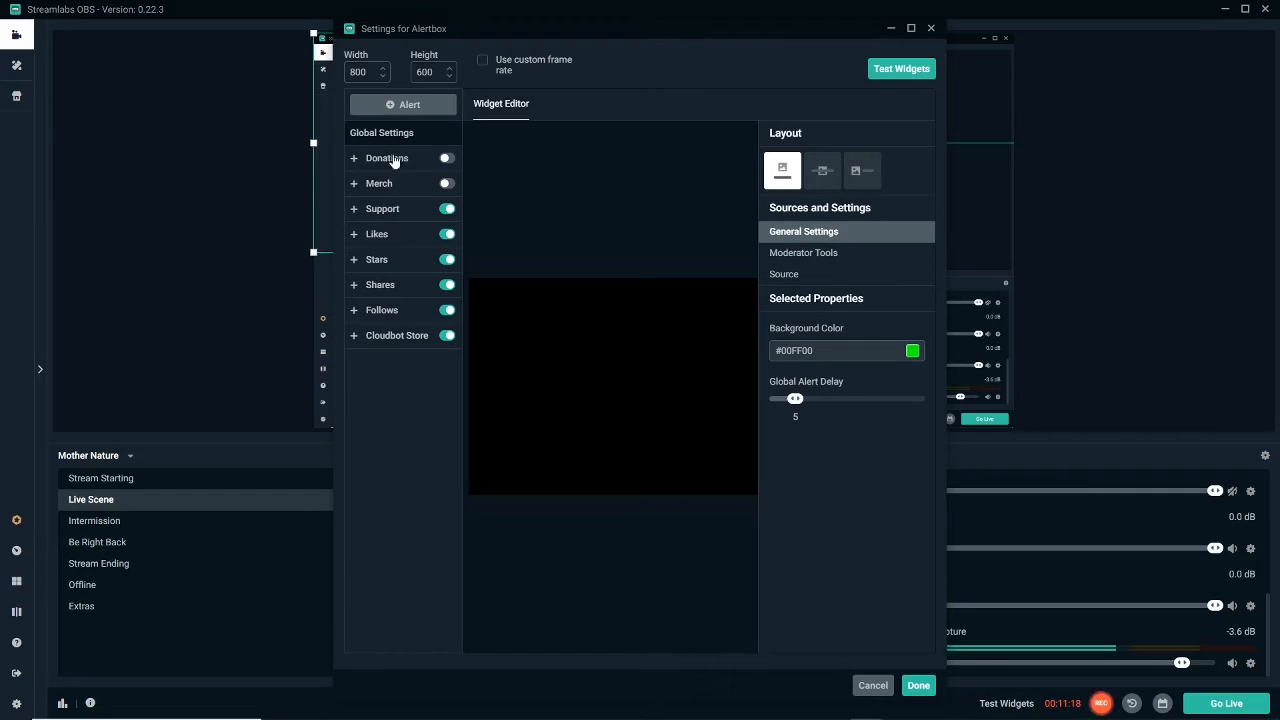
{"action": "left_click", "coordinate": [391, 210]}
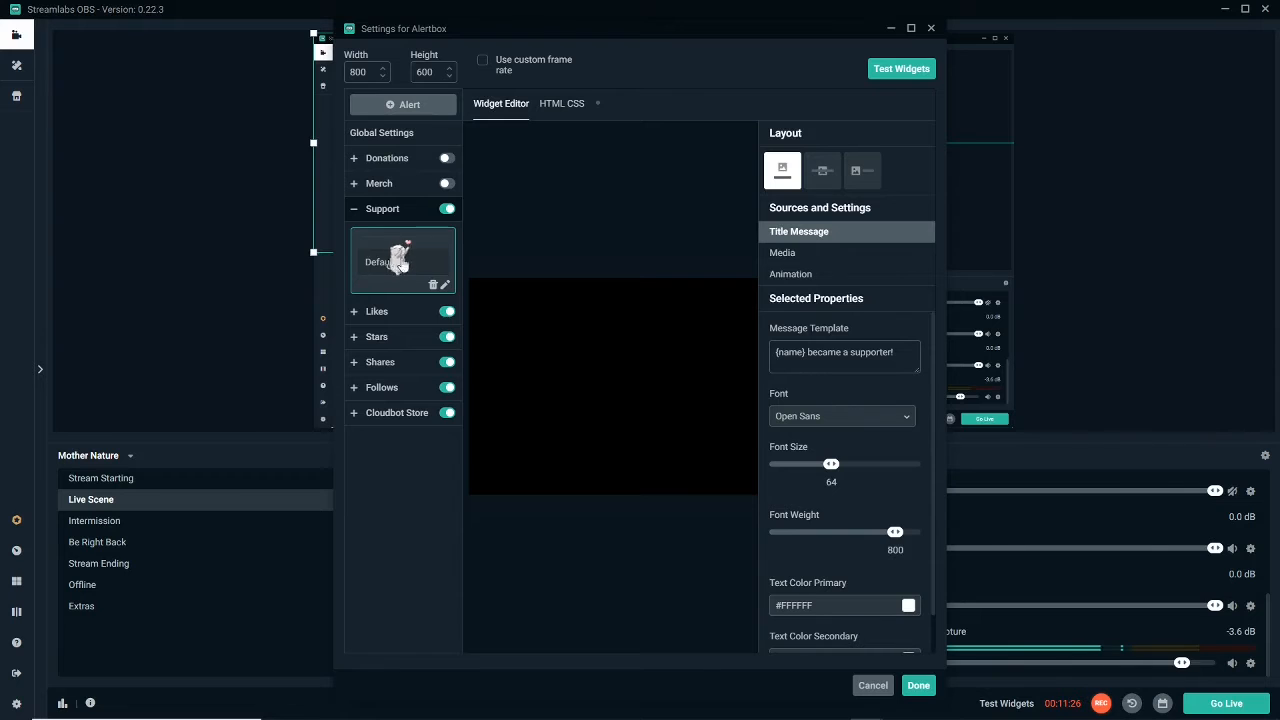
{"action": "left_click", "coordinate": [897, 72]}
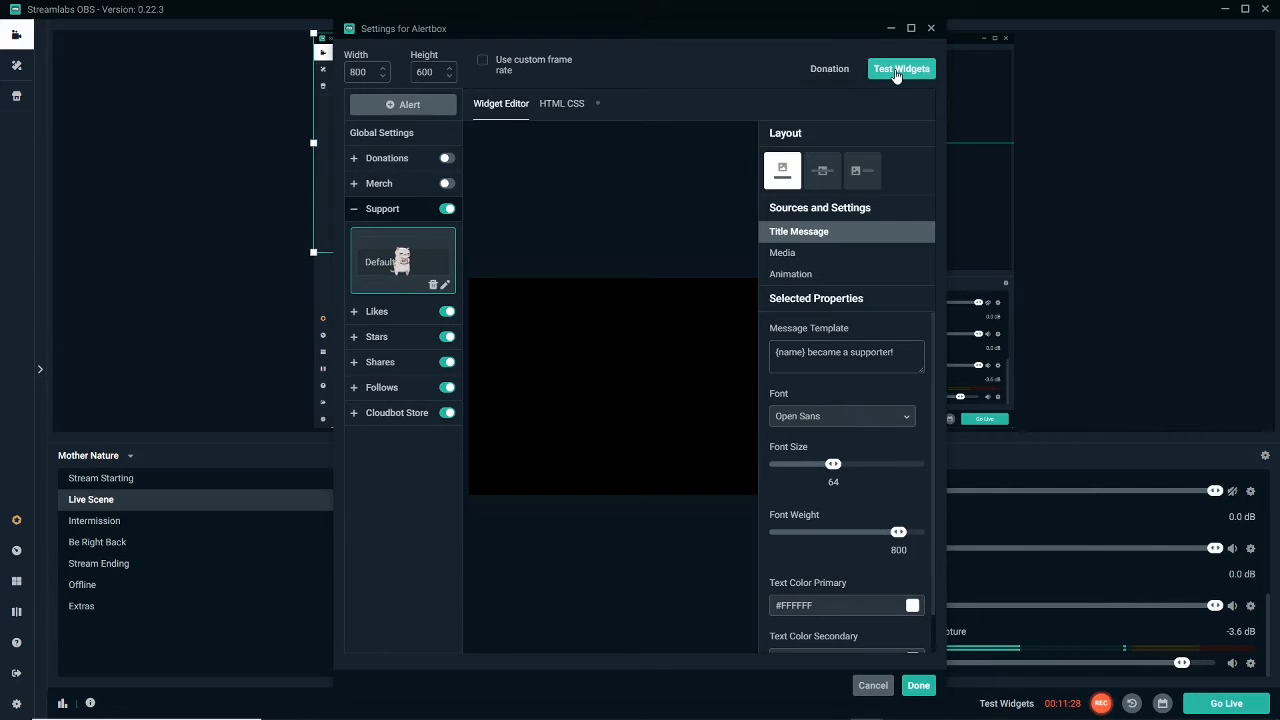
{"action": "left_click", "coordinate": [827, 70]}
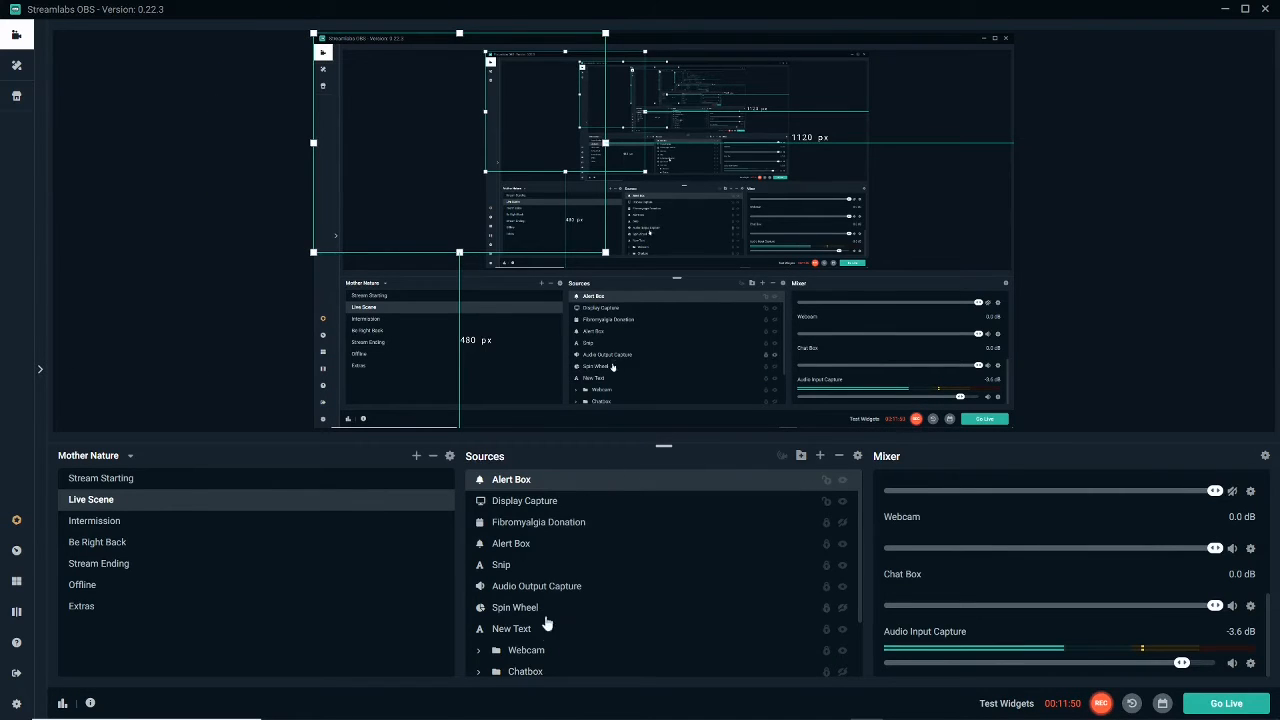
- Remove the newly added, topmost Alert Box from Live Scene
{"action": "left_click", "coordinate": [839, 456]}
{"action": "left_click", "coordinate": [676, 368]}
- Look through the scenes to Offline, and move its Alert Box up to about 293 px from the canvas top
{"action": "left_click", "coordinate": [100, 478]}
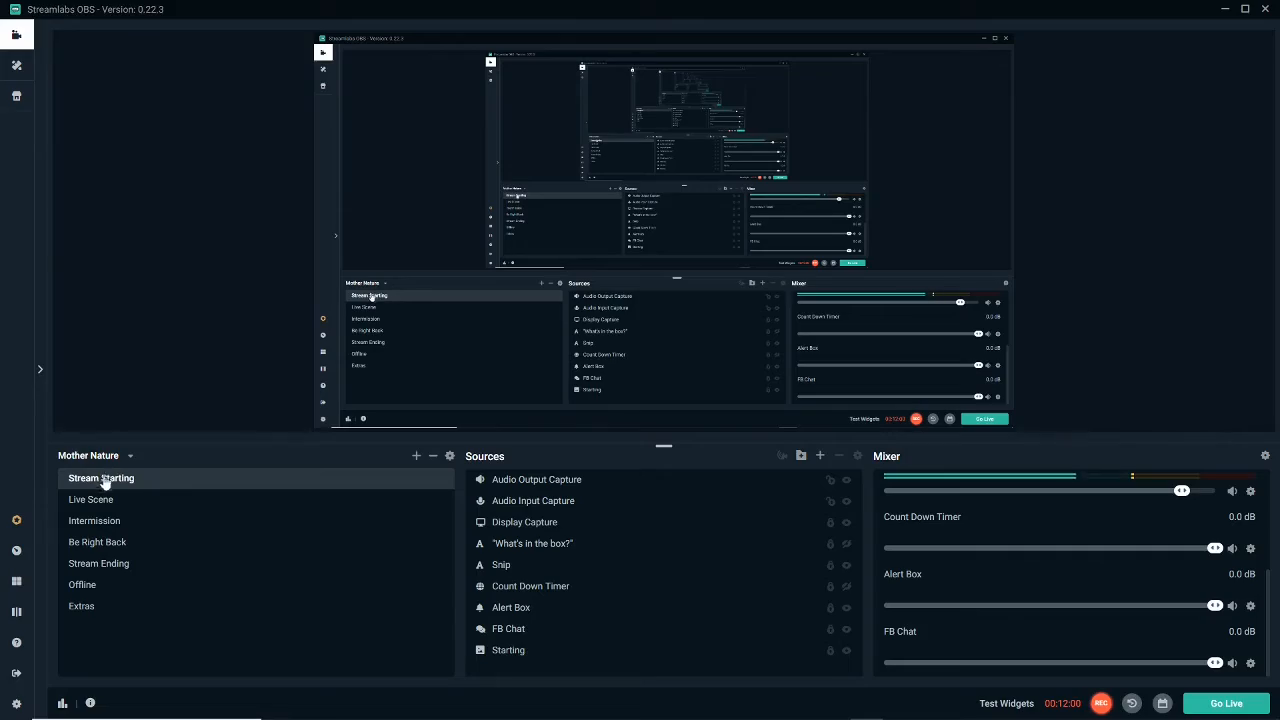
{"action": "left_click", "coordinate": [119, 549]}
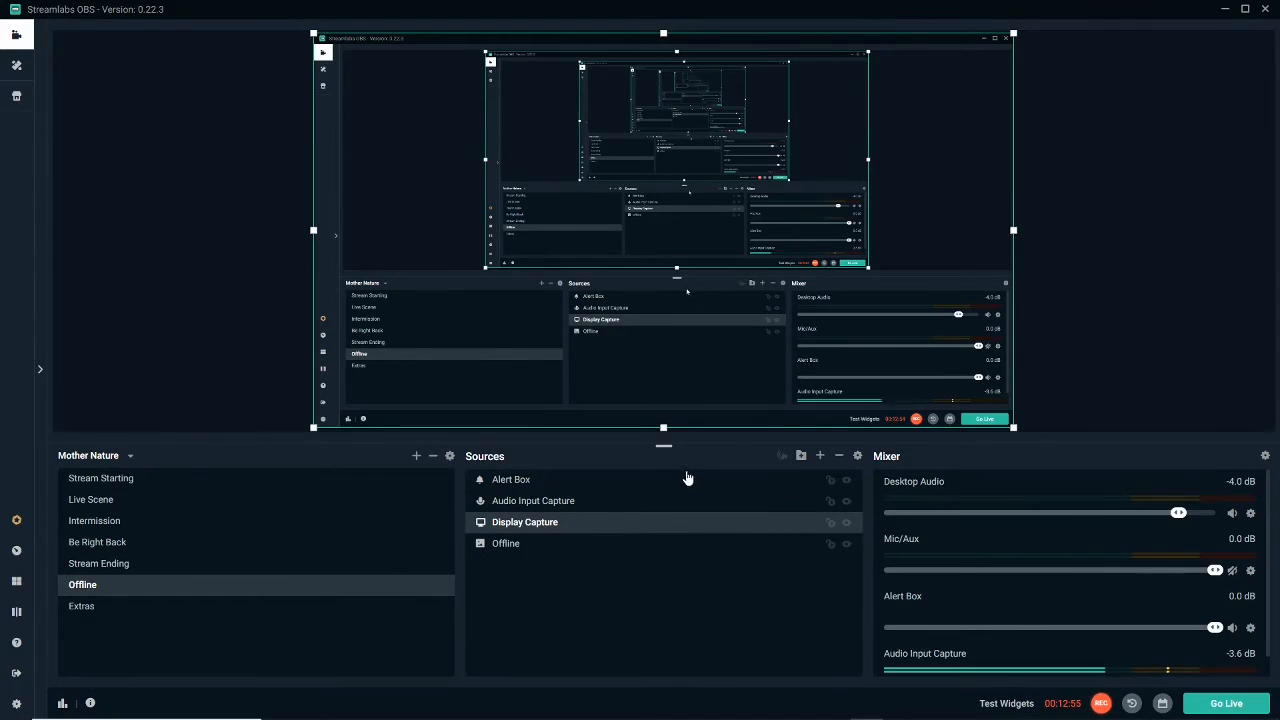
{"action": "left_click", "coordinate": [690, 483]}
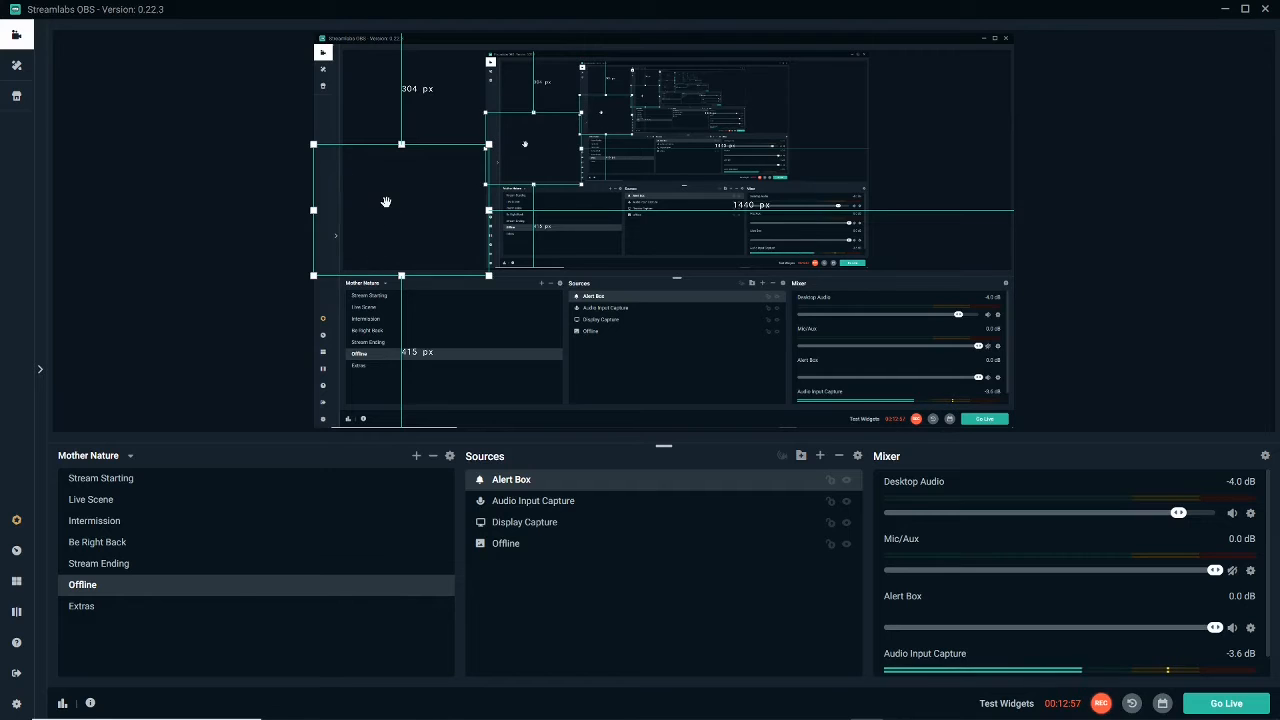
{"action": "mouse_move", "coordinate": [386, 198]}
{"action": "left_mouse_down"}
{"action": "mouse_move", "coordinate": [385, 152]}
{"action": "mouse_move", "coordinate": [384, 208]}
{"action": "mouse_move", "coordinate": [385, 194]}
{"action": "left_mouse_up"}
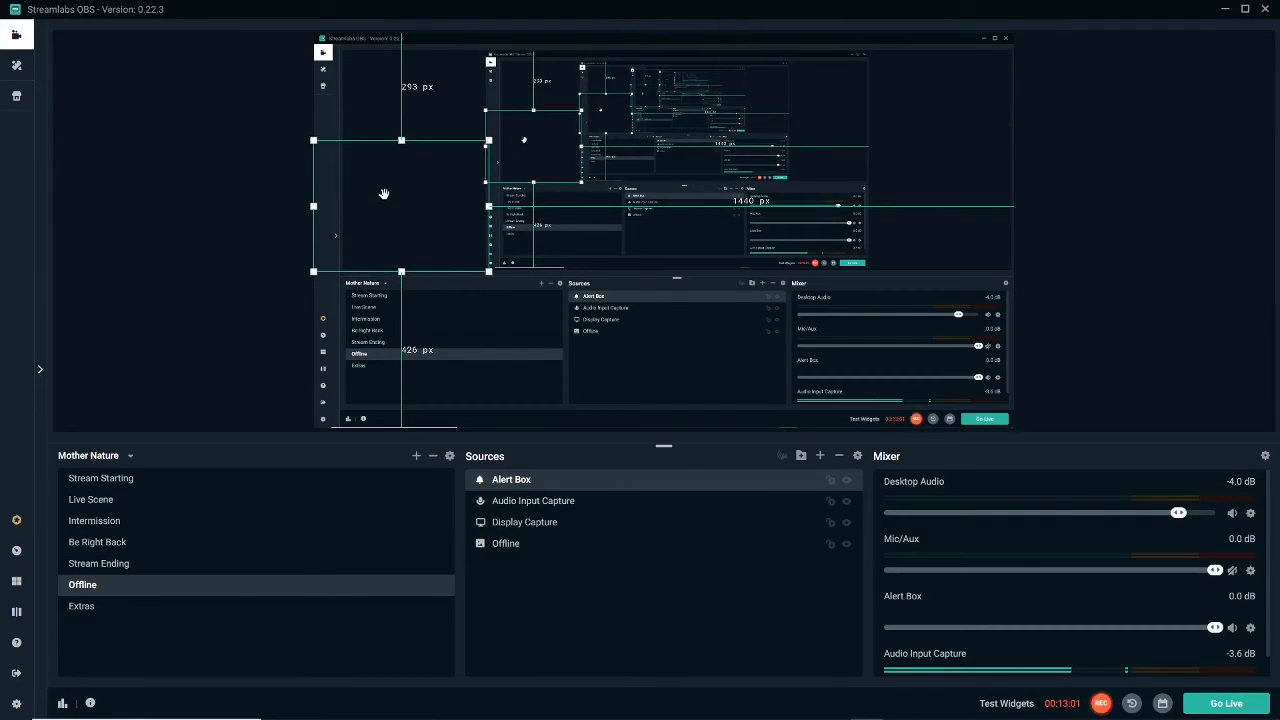
- Lock the Offline scene's Alert Box, try to move it in the preview, and unlock it
{"action": "left_click", "coordinate": [830, 481]}
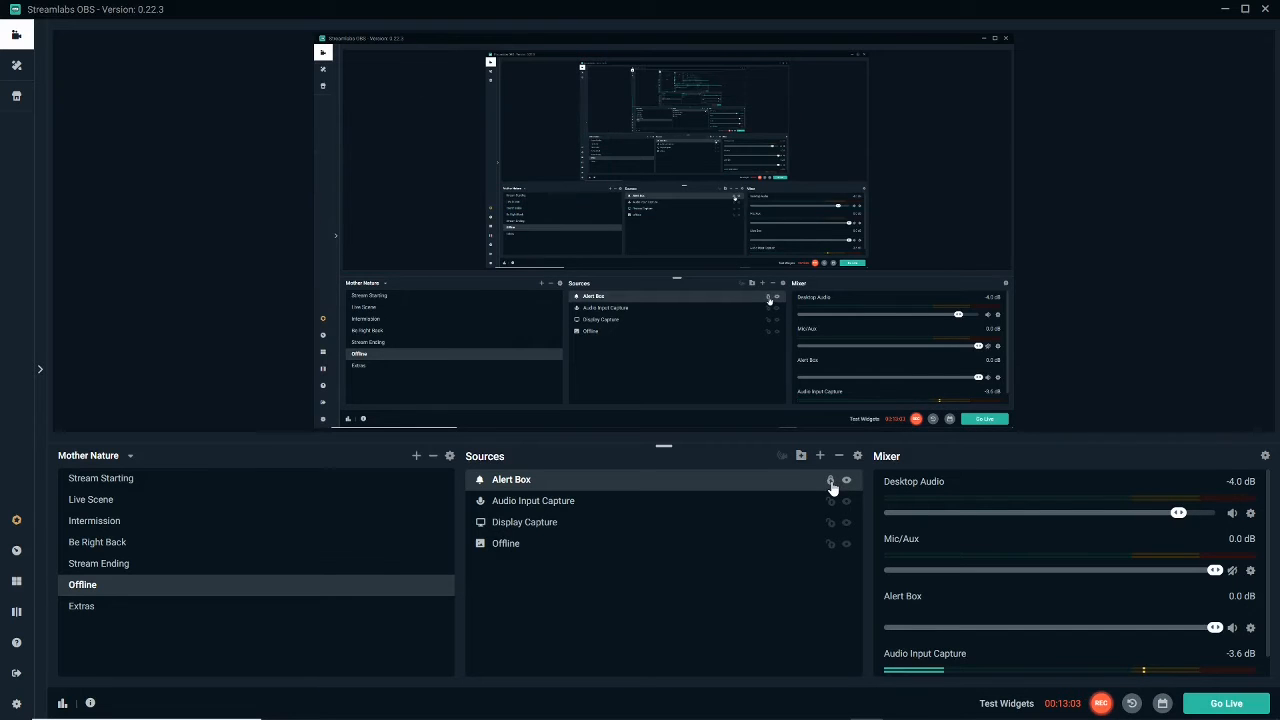
{"action": "left_click_drag", "start_coordinate": [443, 214], "coordinate": [380, 190]}
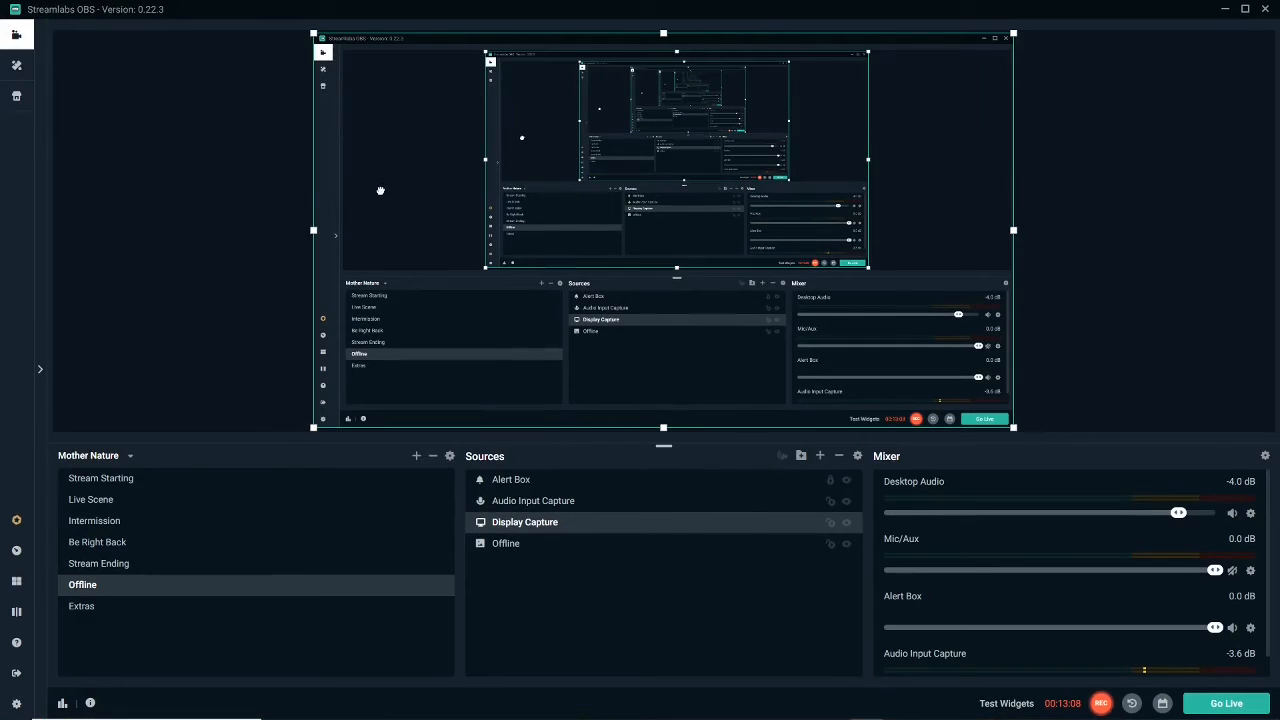
{"action": "left_click", "coordinate": [374, 234]}
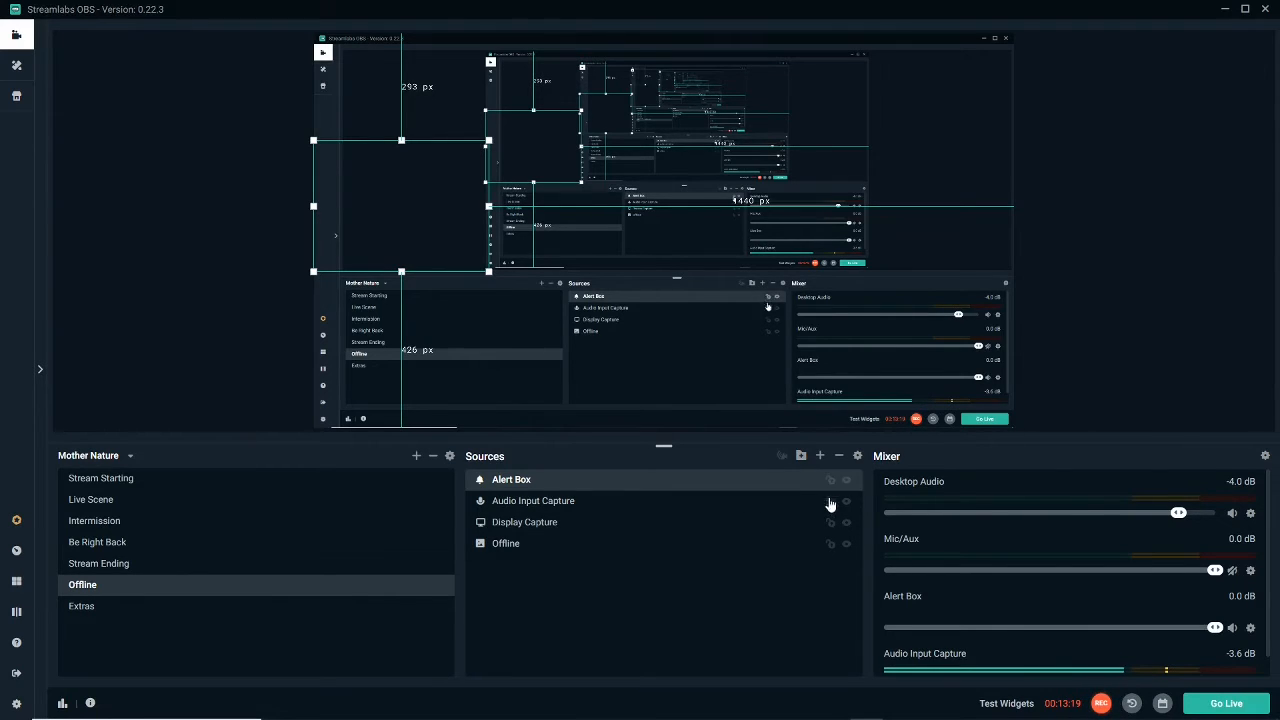
- Shift the Offline image about 680 px right and 49 px down, and move it back to fill the canvas
{"action": "left_click", "coordinate": [531, 552]}
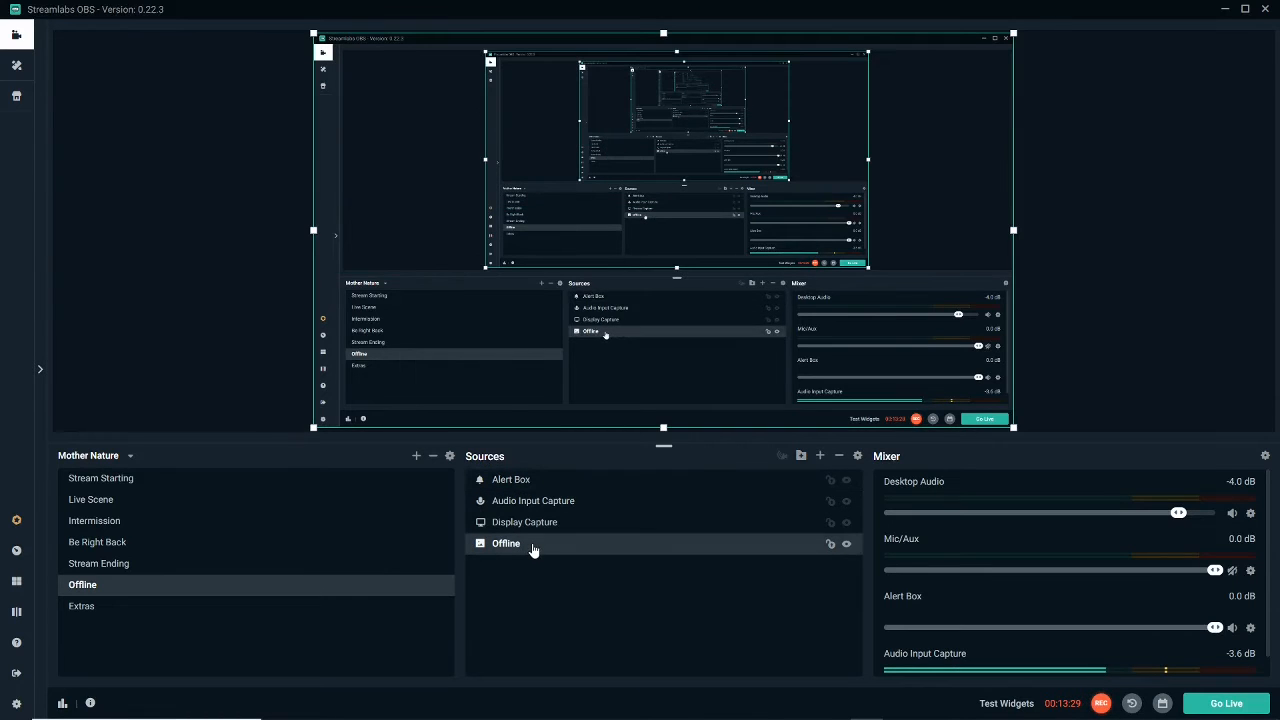
{"action": "left_click_drag", "start_coordinate": [422, 118], "coordinate": [568, 523]}
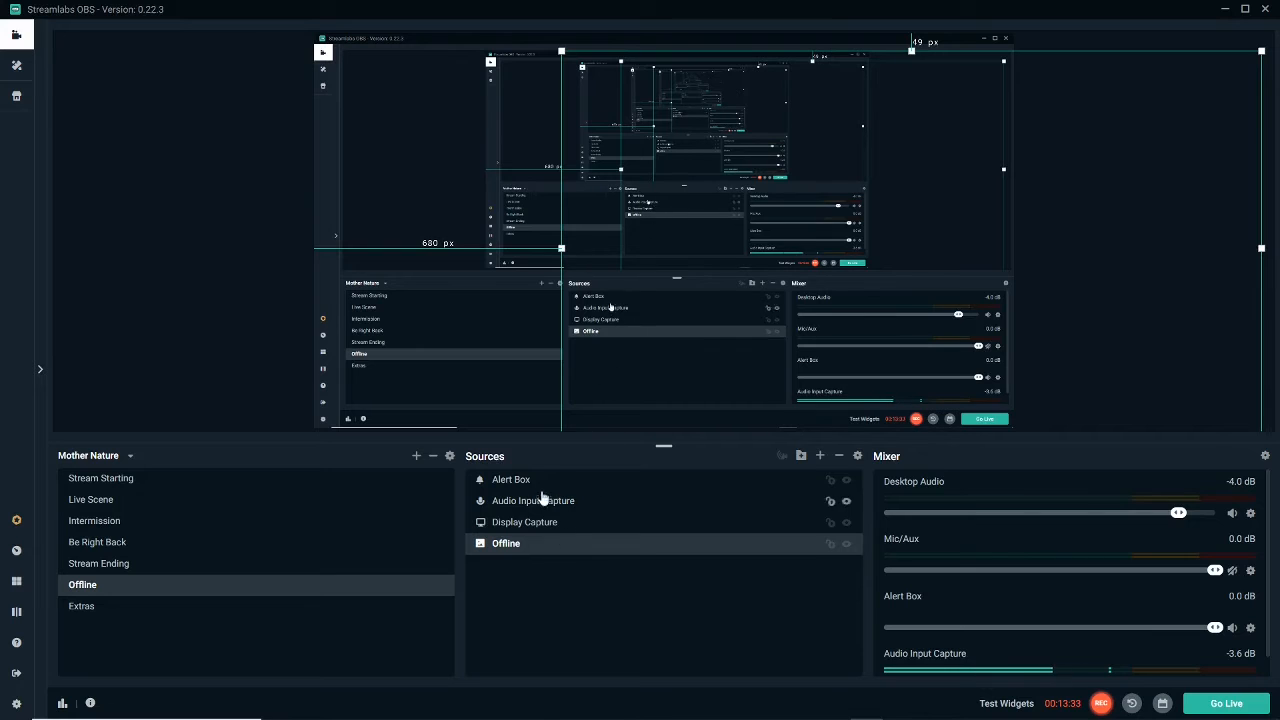
{"action": "left_click_drag", "start_coordinate": [618, 258], "coordinate": [373, 221]}
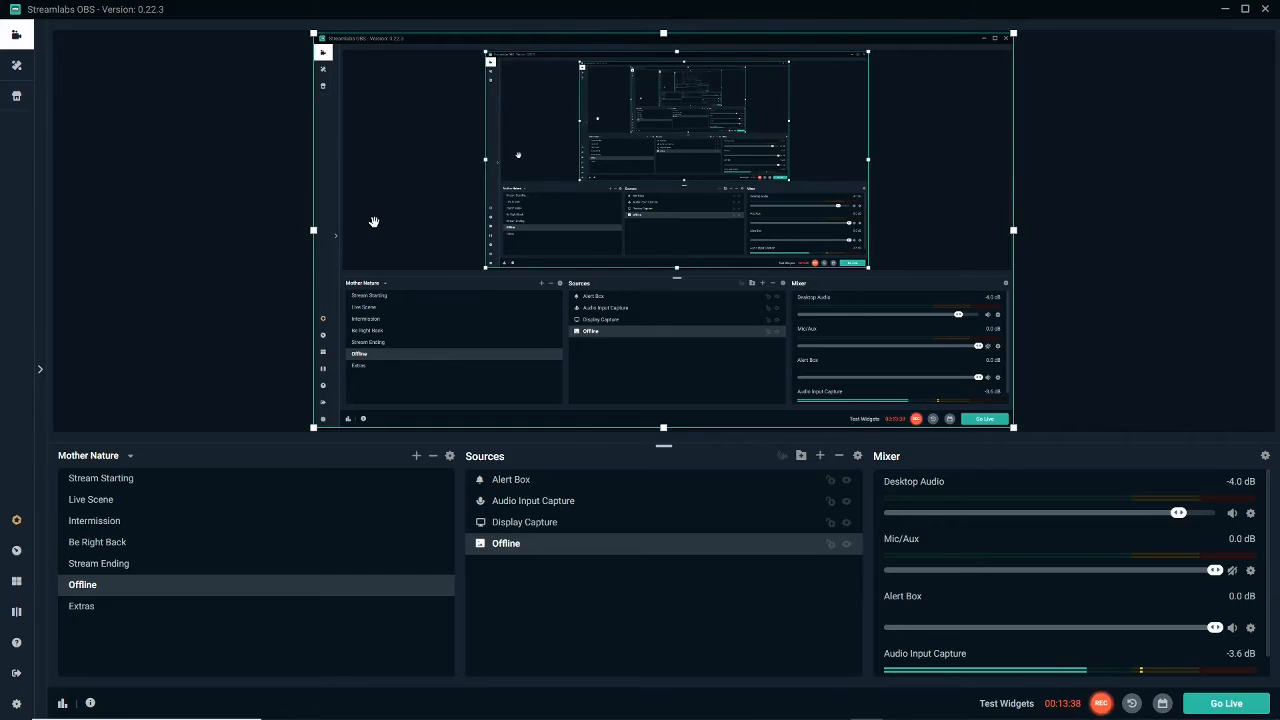
- Move the Offline scene's Display Capture to the right so the Offline image behind it is exposed
{"action": "left_click", "coordinate": [560, 524]}
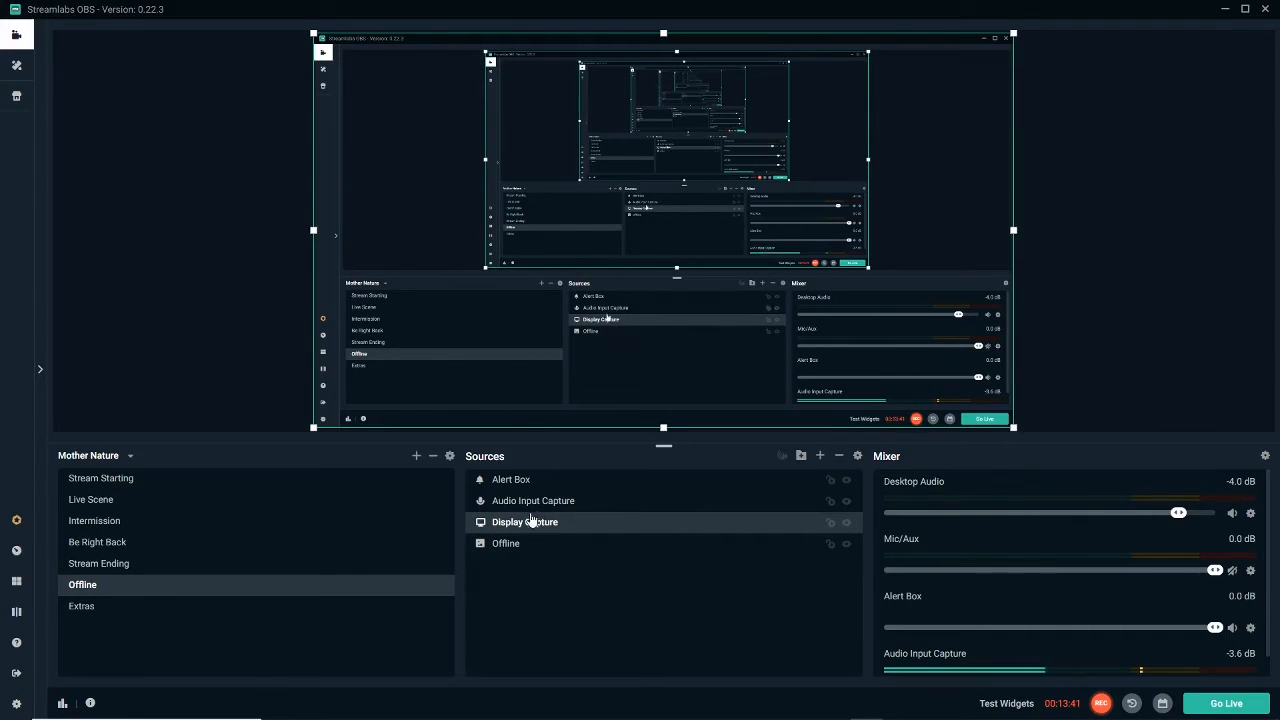
{"action": "left_click", "coordinate": [455, 249]}
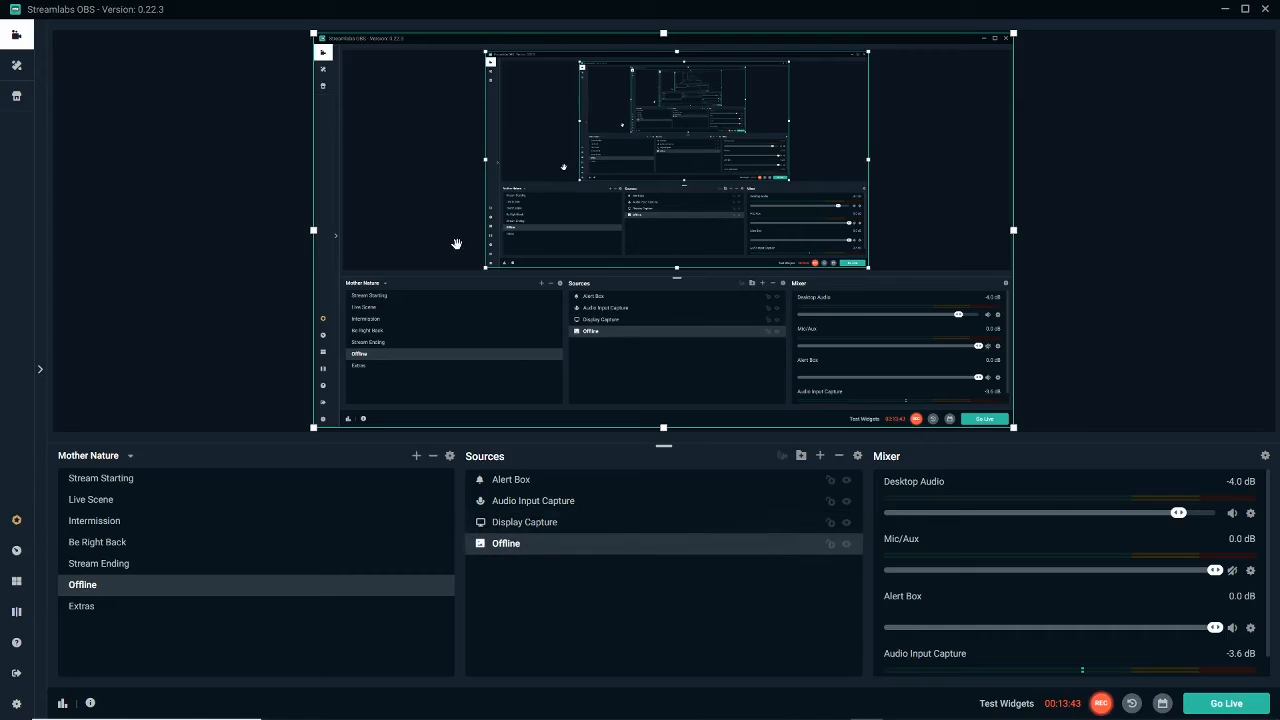
{"action": "left_click", "coordinate": [385, 226]}
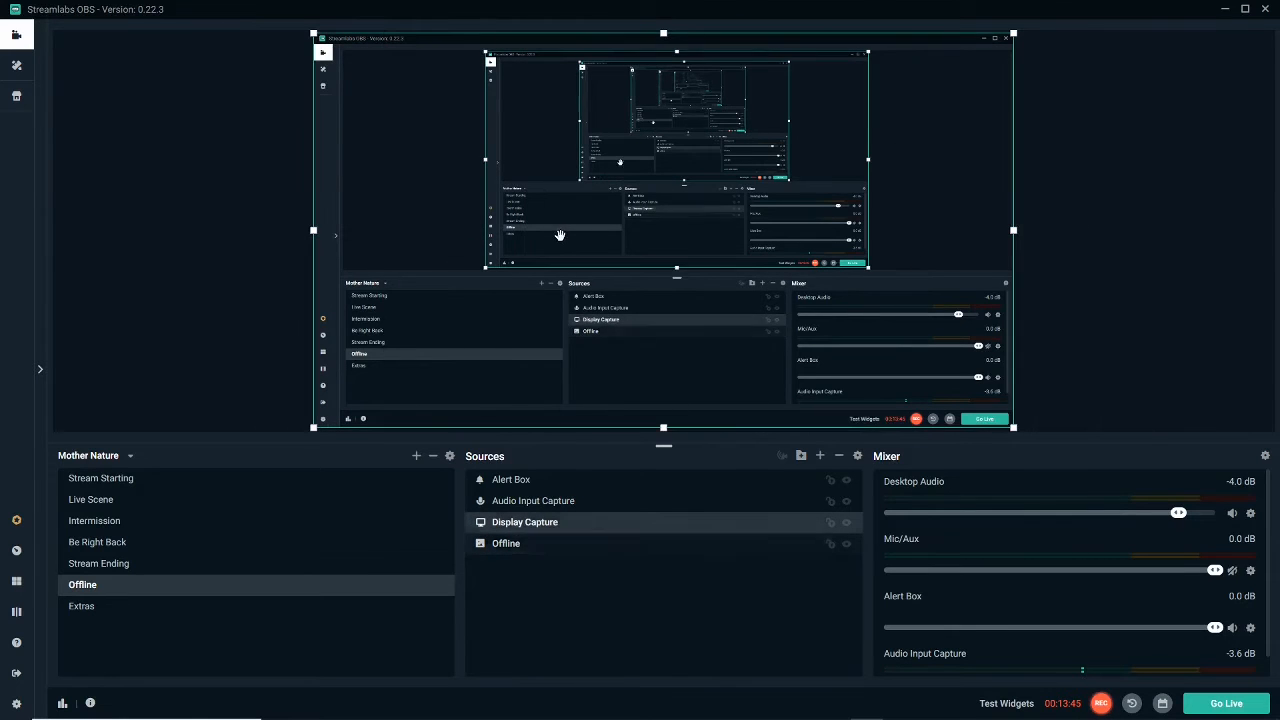
{"action": "left_click_drag", "start_coordinate": [391, 226], "coordinate": [712, 303]}
{"action": "left_click_drag", "start_coordinate": [1279, 441], "coordinate": [1279, 349]}
{"action": "left_click_drag", "start_coordinate": [1097, 214], "coordinate": [1065, 212]}
{"action": "left_click", "coordinate": [1202, 249]}
{"action": "left_click_drag", "start_coordinate": [1169, 269], "coordinate": [1098, 272]}
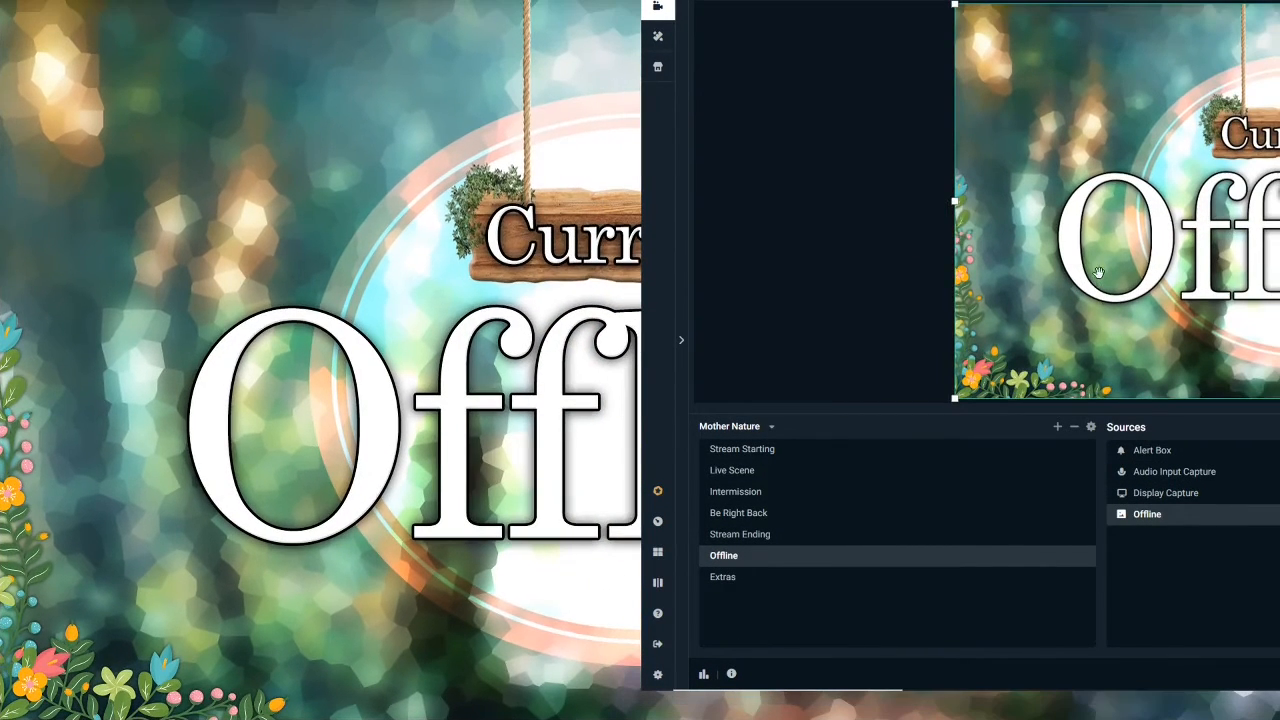
- Select the Alert Box in the Offline scene and shift it slightly up and to the right in the preview
{"action": "left_click", "coordinate": [1149, 453]}
{"action": "left_click_drag", "start_coordinate": [1025, 171], "coordinate": [1063, 146]}
{"action": "left_click", "coordinate": [1063, 145]}
- In the Stream Starting scene, unlock Display Capture and move it about 623 px to the right
{"action": "left_click", "coordinate": [737, 451]}
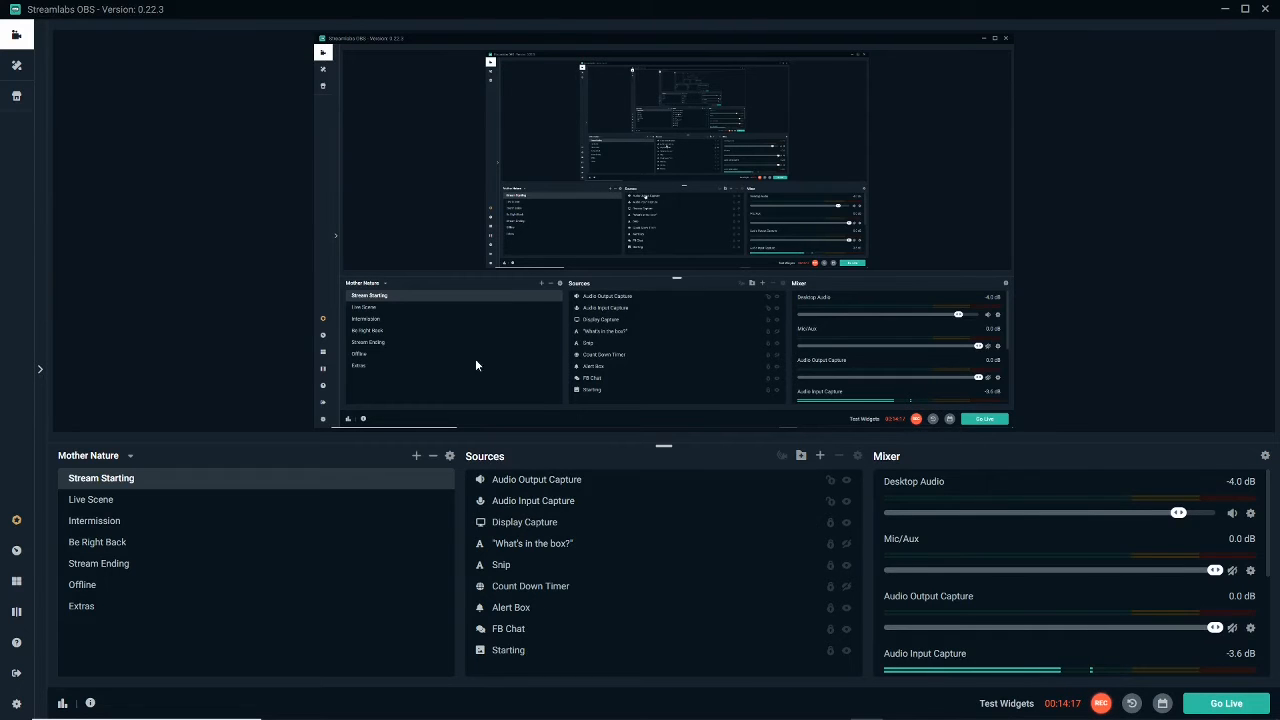
{"action": "left_click", "coordinate": [831, 522]}
{"action": "left_click_drag", "start_coordinate": [476, 299], "coordinate": [704, 316]}
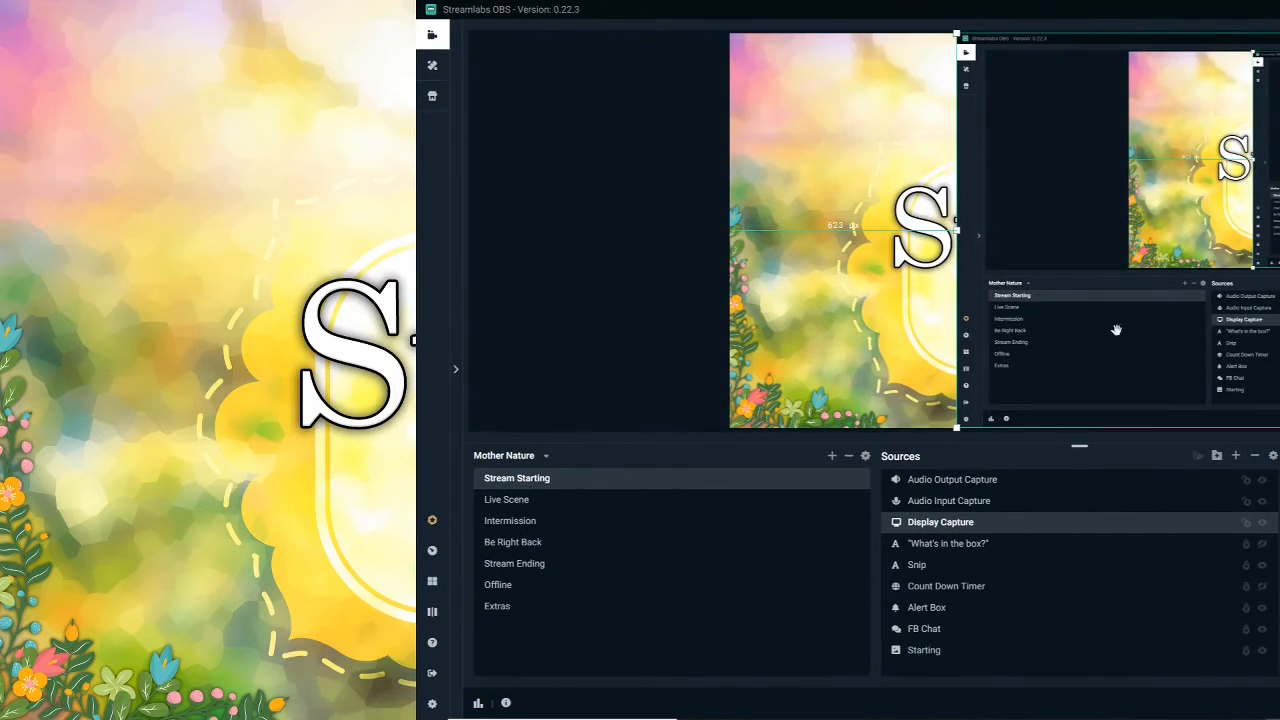
- Examine the Stream Starting sources one by one, from FB Chat up to Audio Output Capture, checking their placement in the preview
{"action": "left_click", "coordinate": [927, 630]}
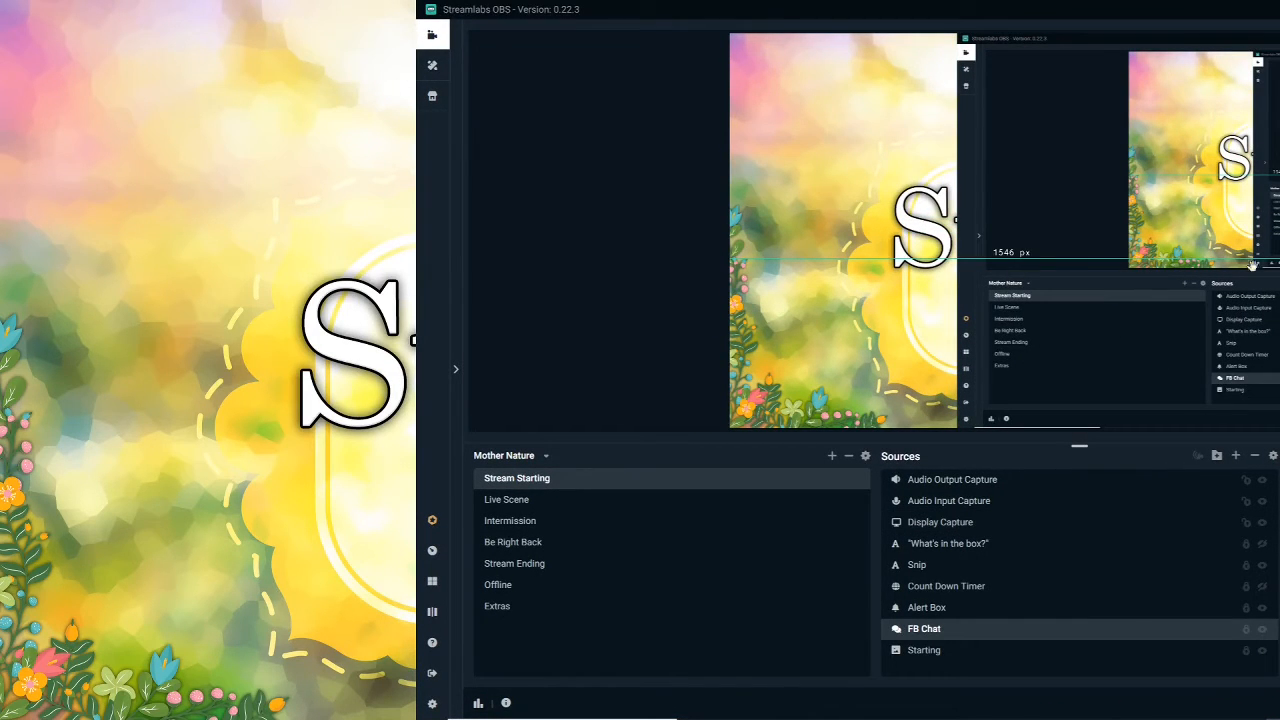
{"action": "left_click", "coordinate": [932, 609]}
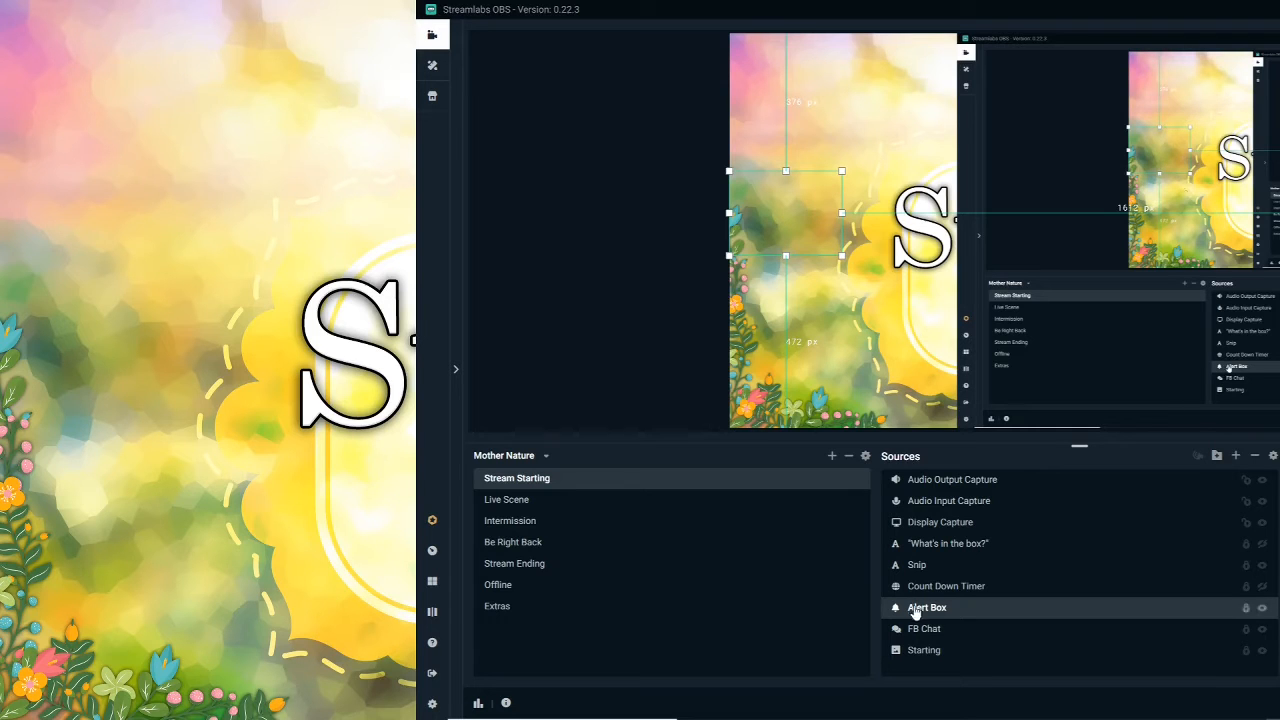
{"action": "left_click", "coordinate": [940, 587]}
{"action": "left_click", "coordinate": [928, 565]}
{"action": "left_click", "coordinate": [941, 544]}
{"action": "left_click", "coordinate": [945, 522]}
{"action": "left_click", "coordinate": [946, 500]}
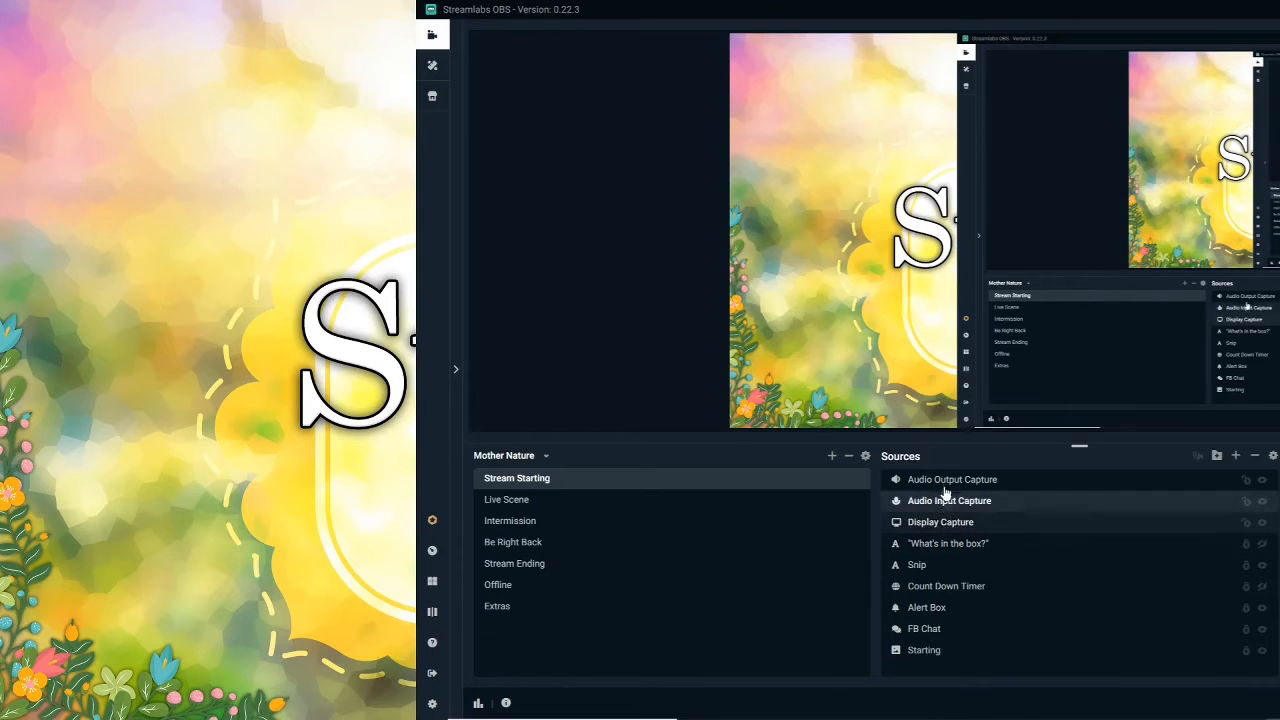
{"action": "left_click", "coordinate": [944, 482]}
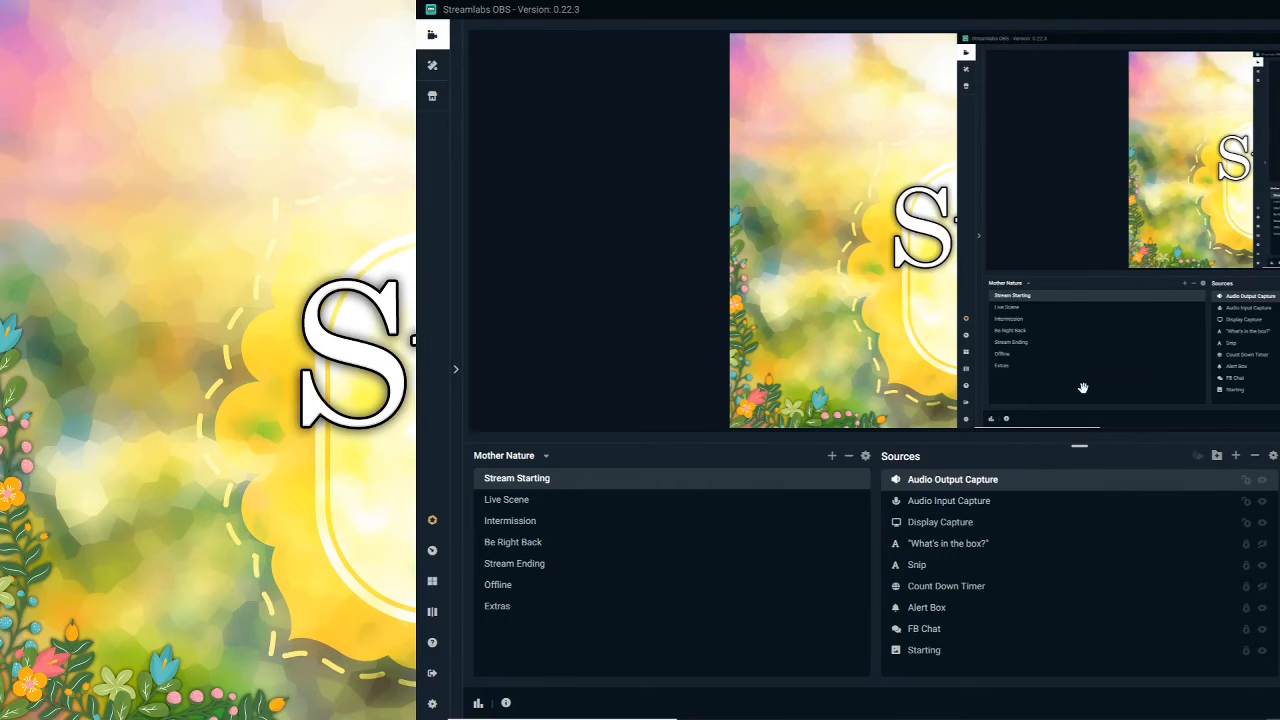
- Move the Stream Starting scene's Display Capture back so it fills the preview canvas
{"action": "left_click_drag", "start_coordinate": [1078, 352], "coordinate": [442, 357]}
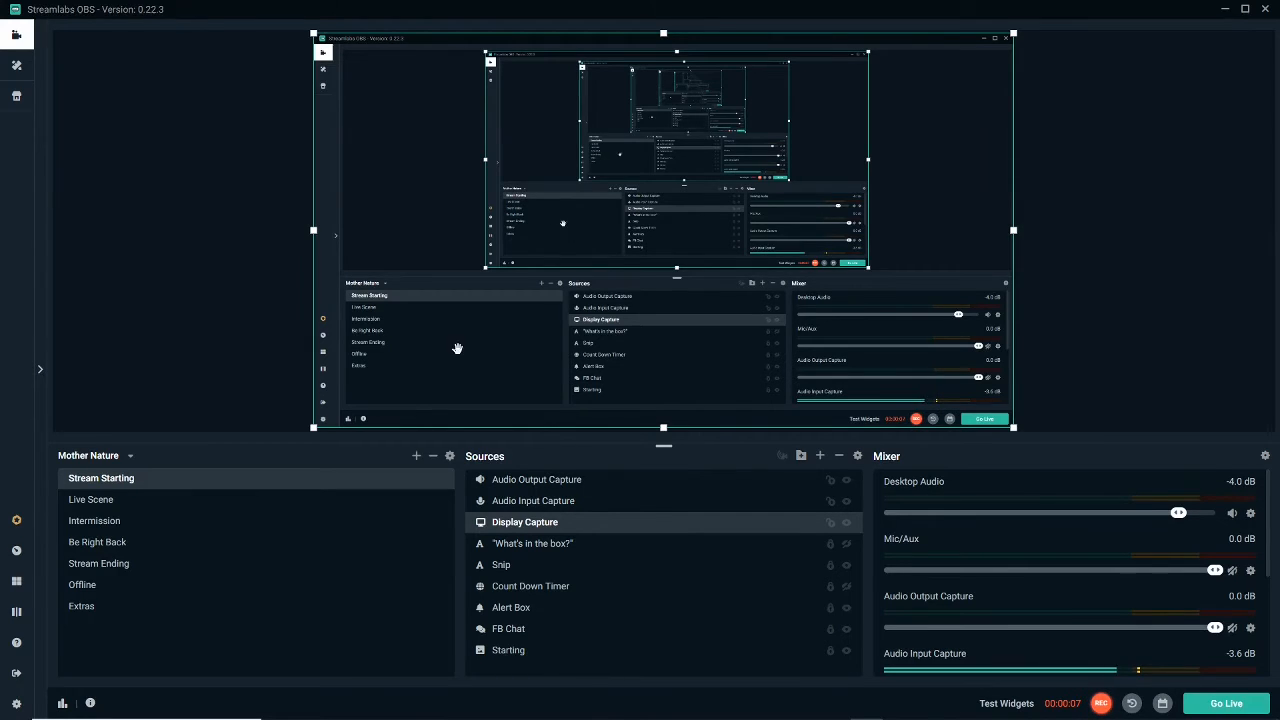
{"action": "left_click", "coordinate": [820, 458]}
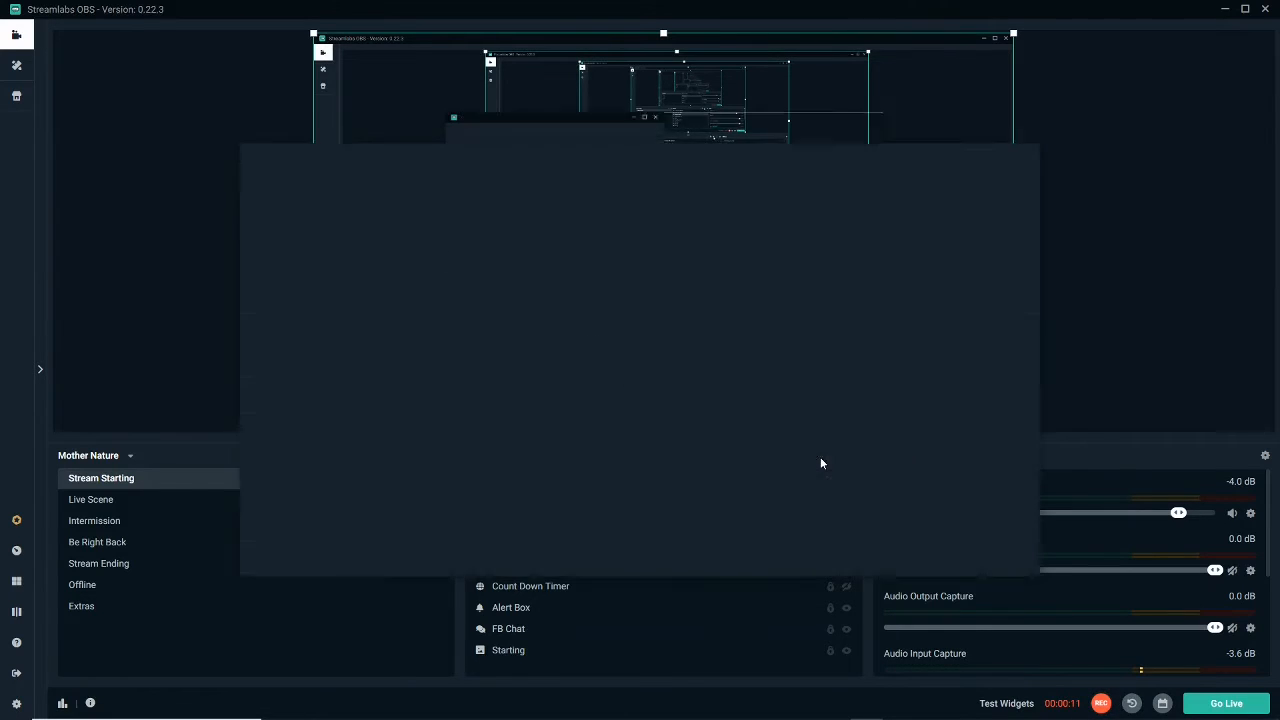
{"action": "left_click", "coordinate": [873, 383]}
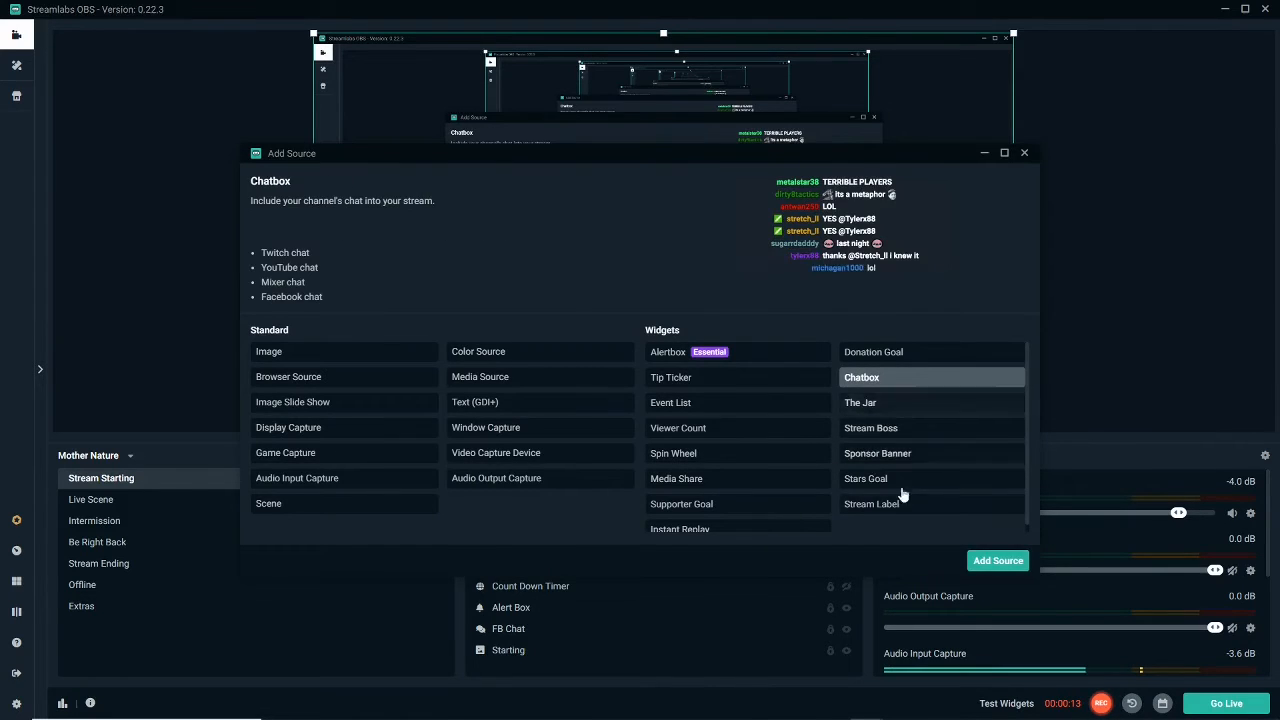
{"action": "left_click", "coordinate": [983, 563]}
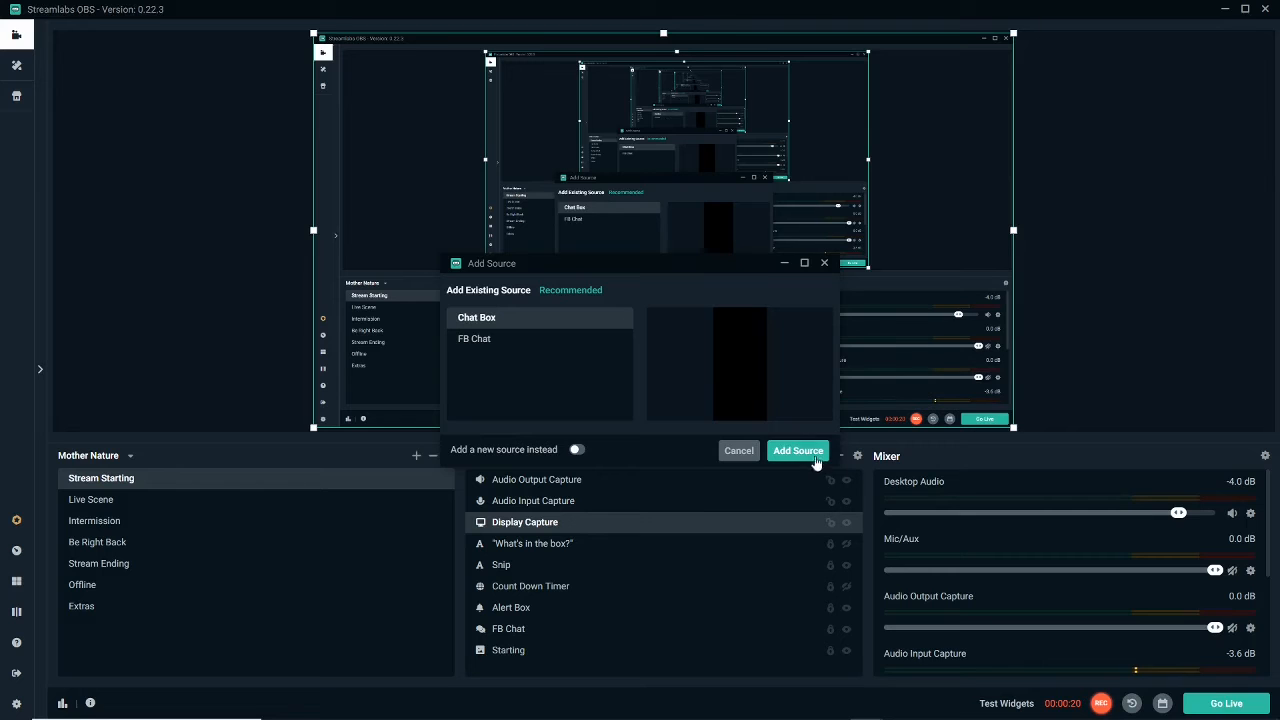
{"action": "left_click", "coordinate": [823, 266]}
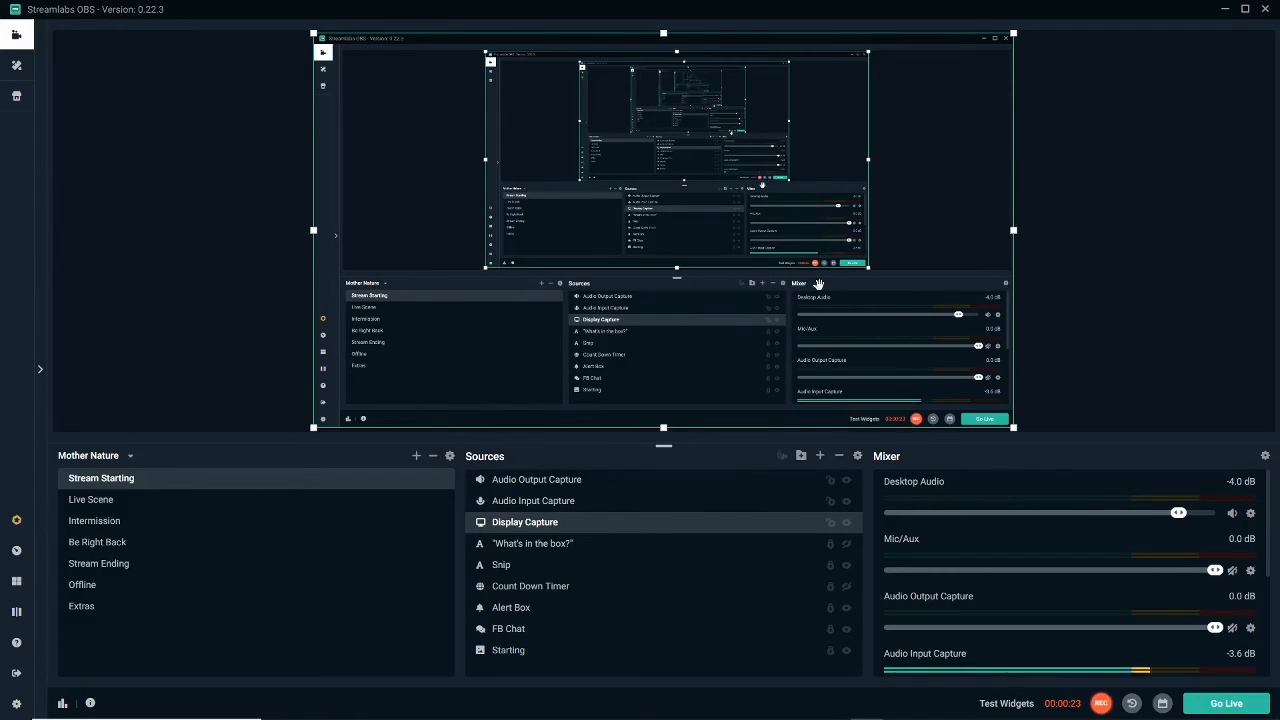
- Select FB Chat in the Stream Starting scene and check its placement in the preview
{"action": "left_click", "coordinate": [521, 634]}
{"action": "left_click_drag", "start_coordinate": [930, 220], "coordinate": [935, 213]}
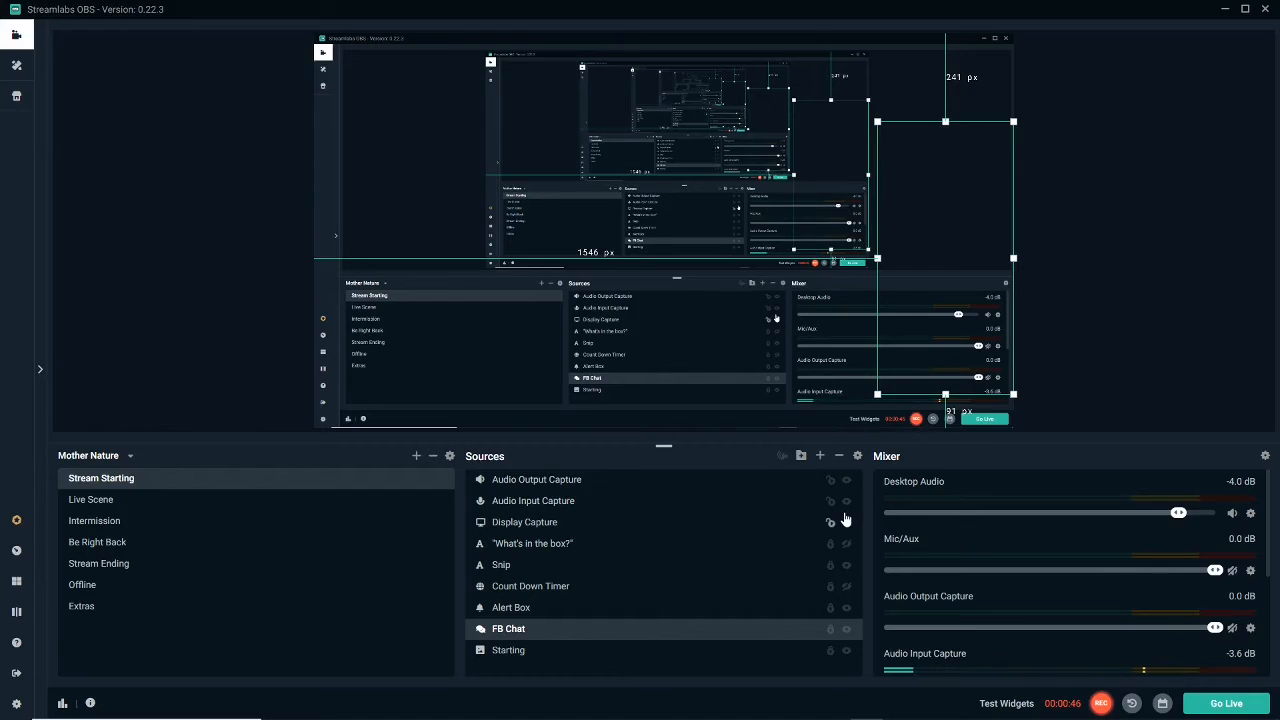
- In the Live Scene, move Display Capture to about 102 px above the bottom edge and select the New Text ticker
{"action": "left_click", "coordinate": [138, 501]}
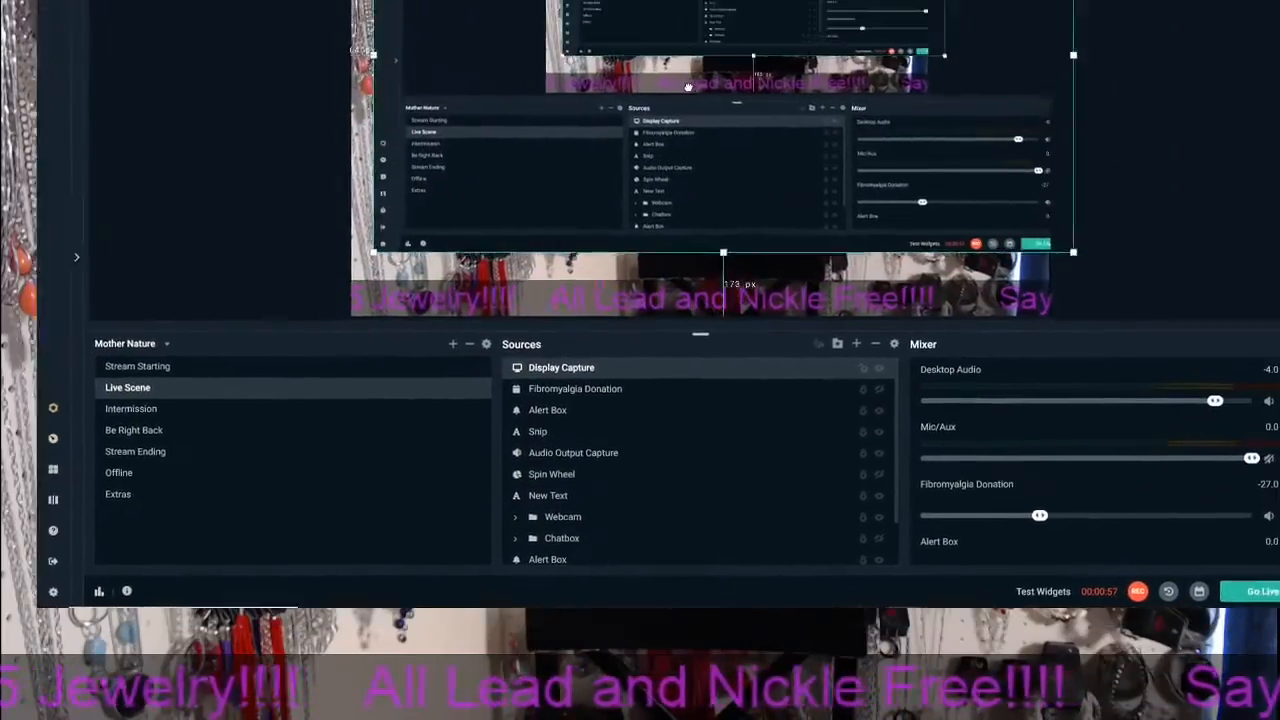
{"action": "left_click_drag", "start_coordinate": [688, 87], "coordinate": [633, 152]}
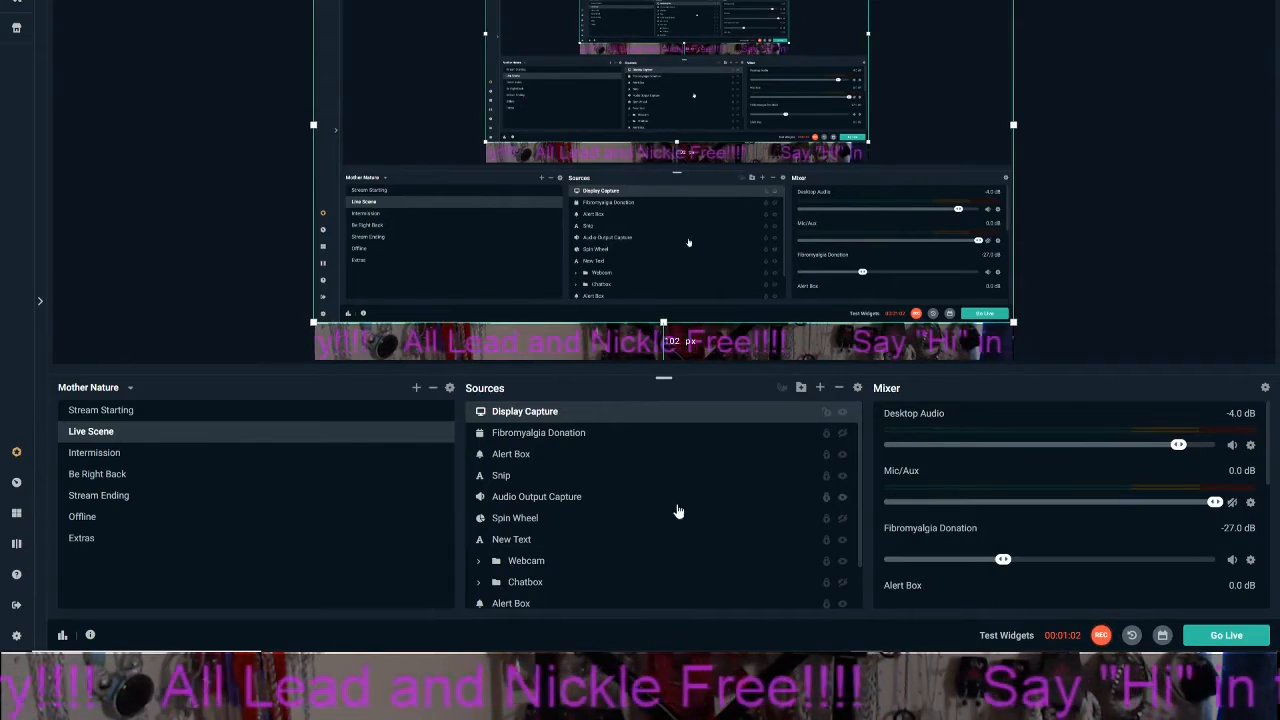
{"action": "left_click", "coordinate": [510, 540]}
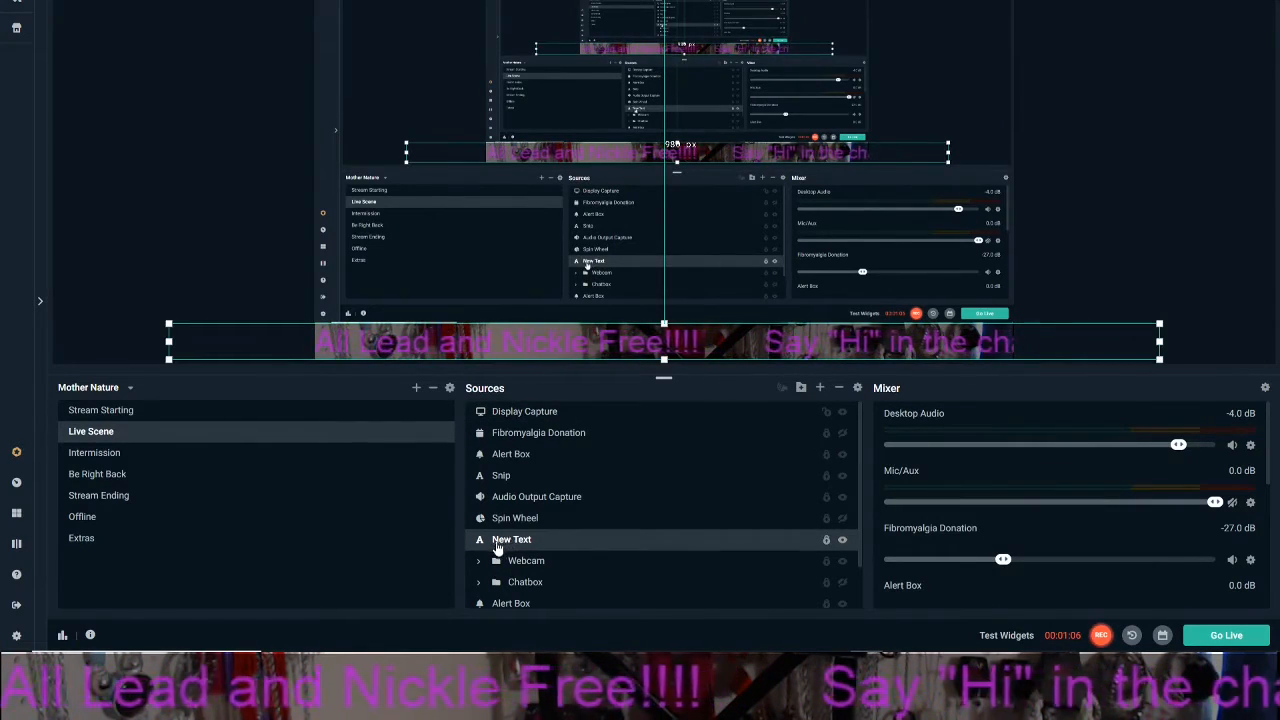
- Add a new Text (GDI+) source named "Bob" to the Live Scene
{"action": "left_click", "coordinate": [820, 388]}
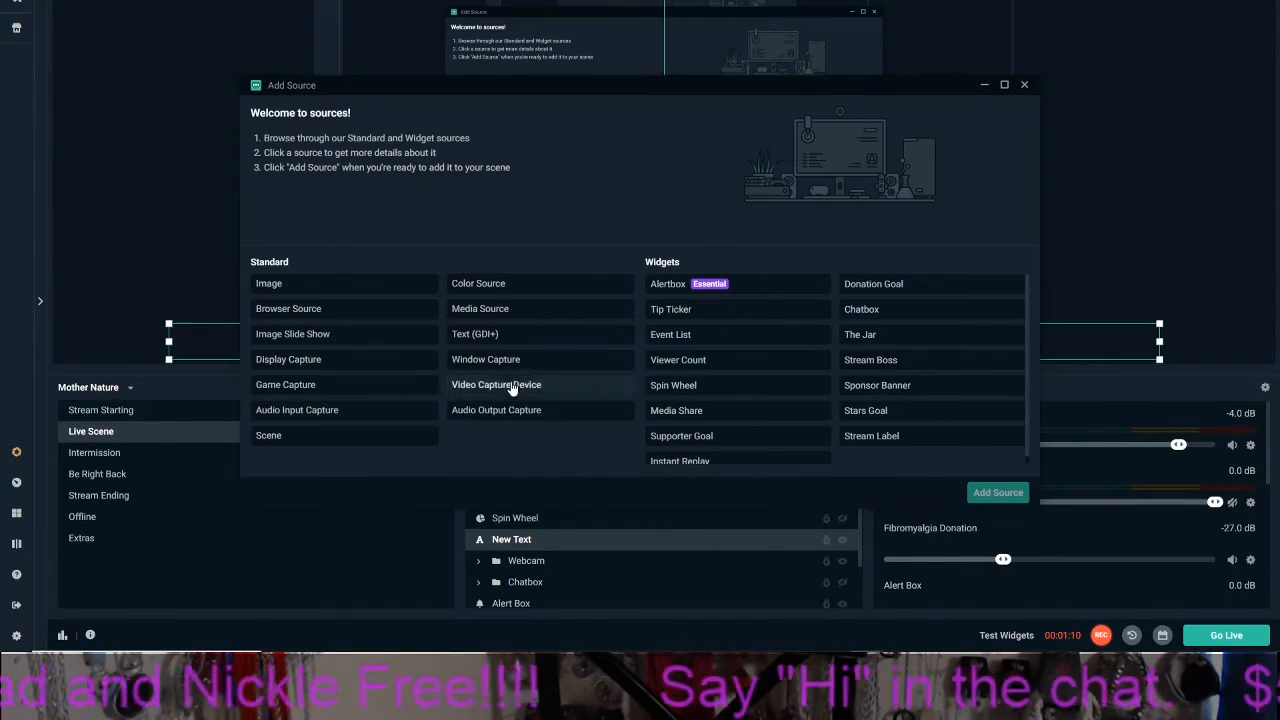
{"action": "left_click", "coordinate": [505, 336]}
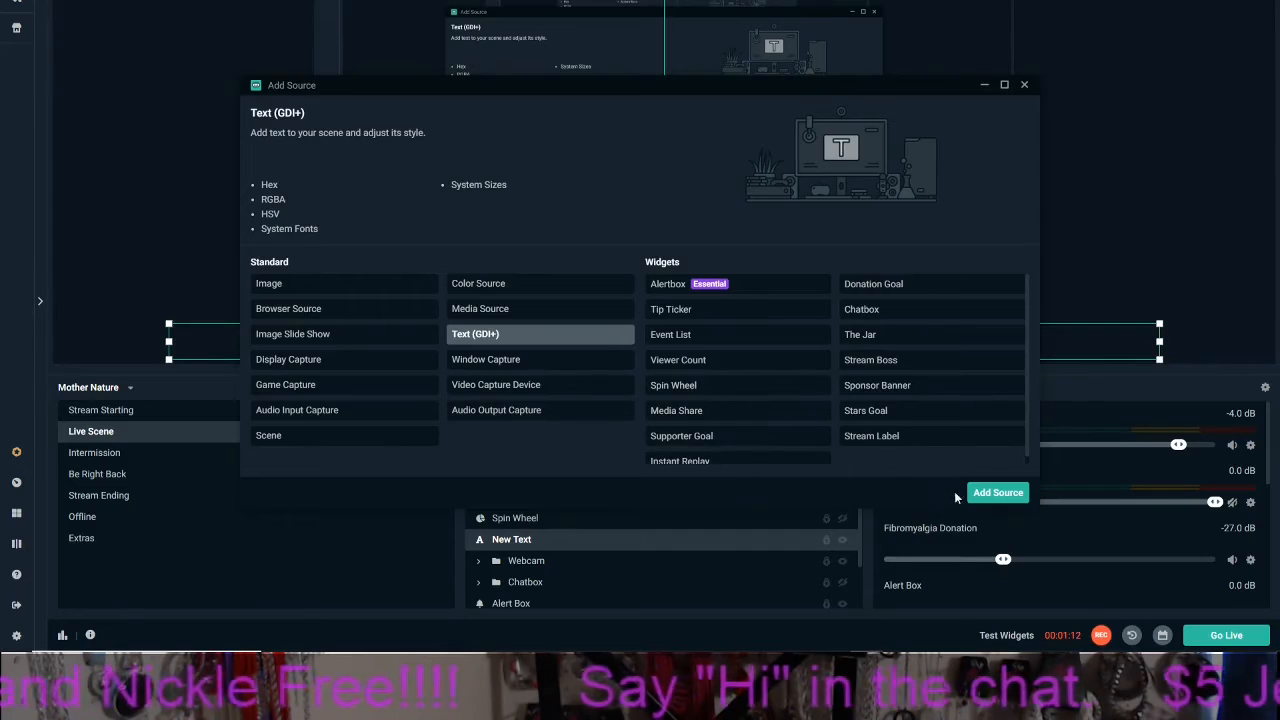
{"action": "left_click", "coordinate": [992, 494]}
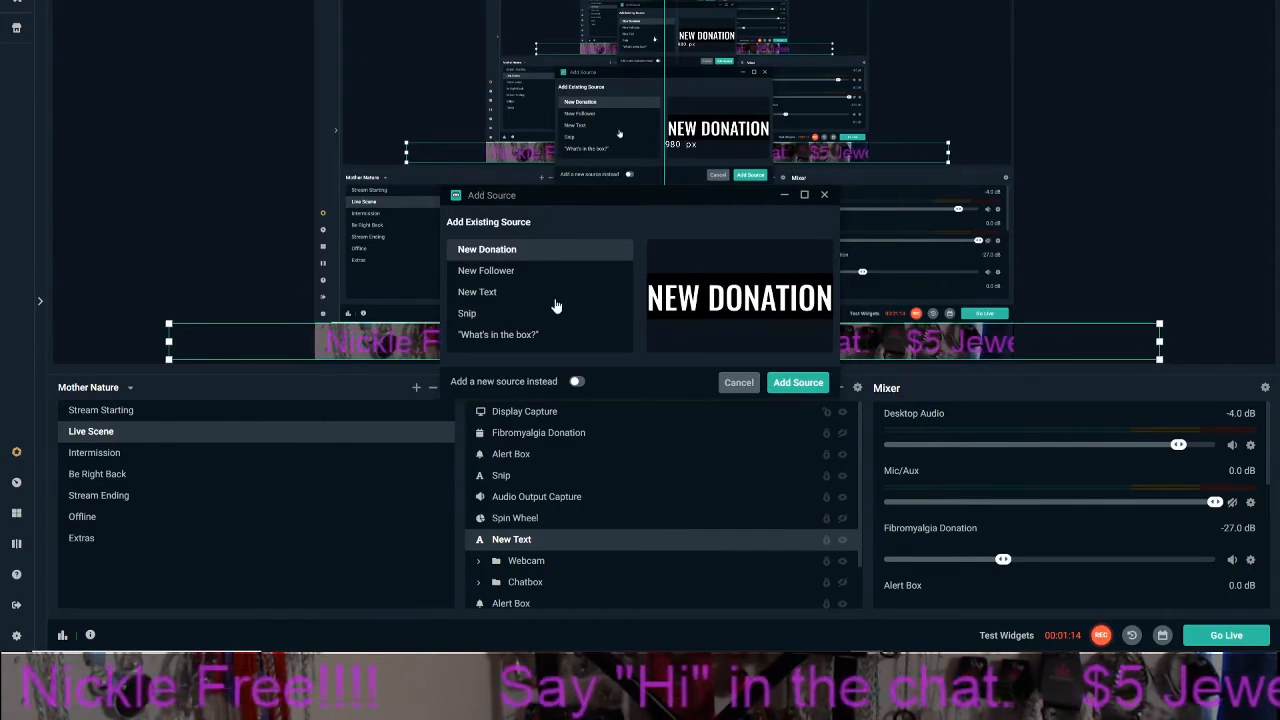
{"action": "left_click", "coordinate": [577, 381]}
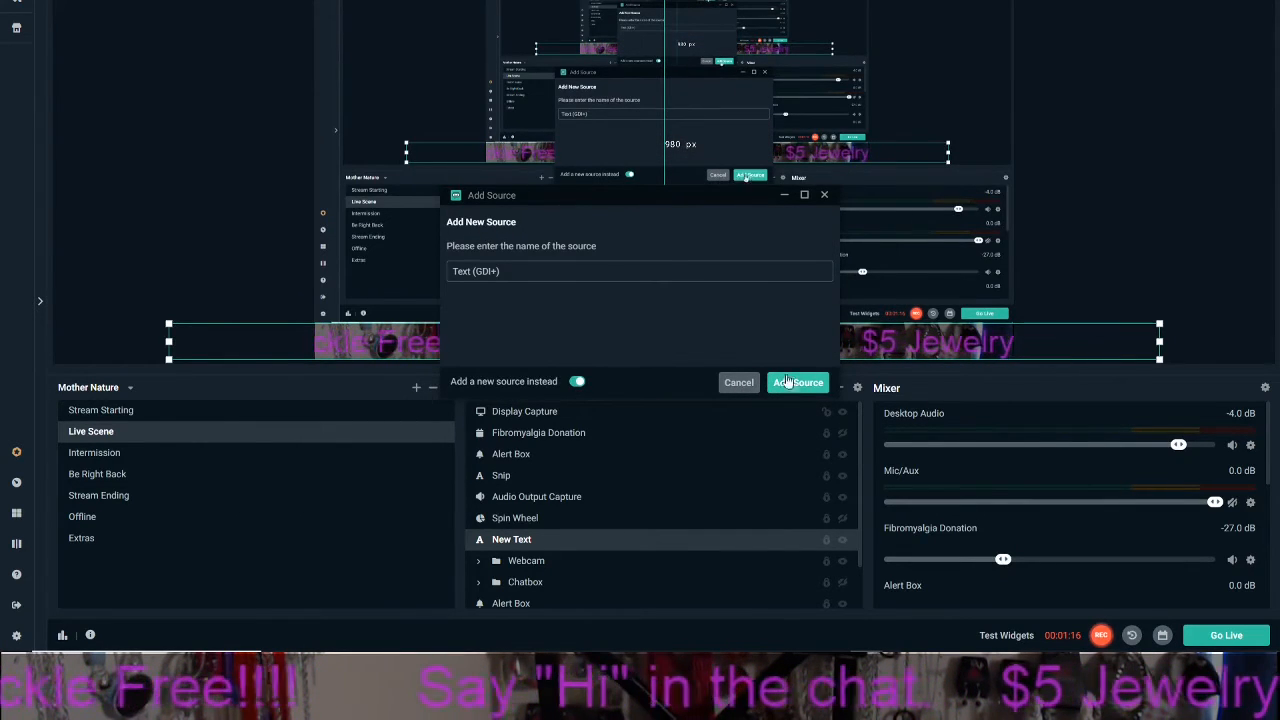
{"action": "left_click_drag", "start_coordinate": [556, 275], "coordinate": [356, 257]}
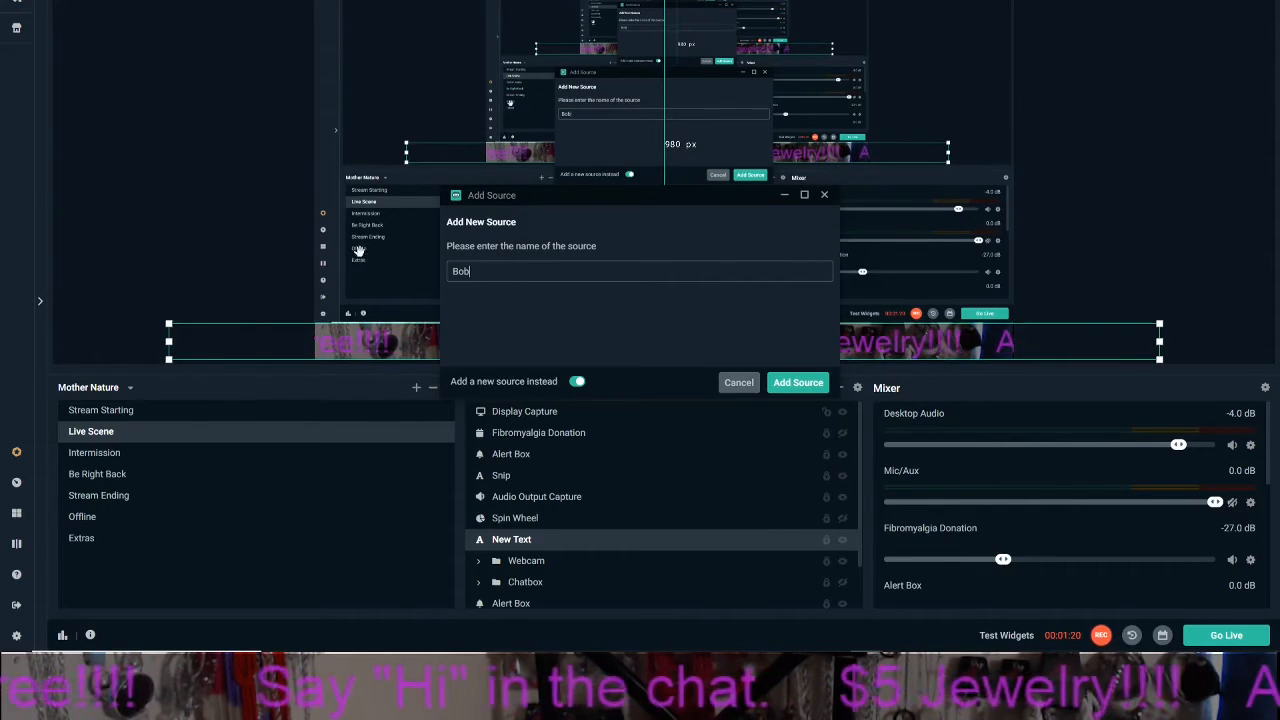
{"action": "left_click", "coordinate": [798, 382]}
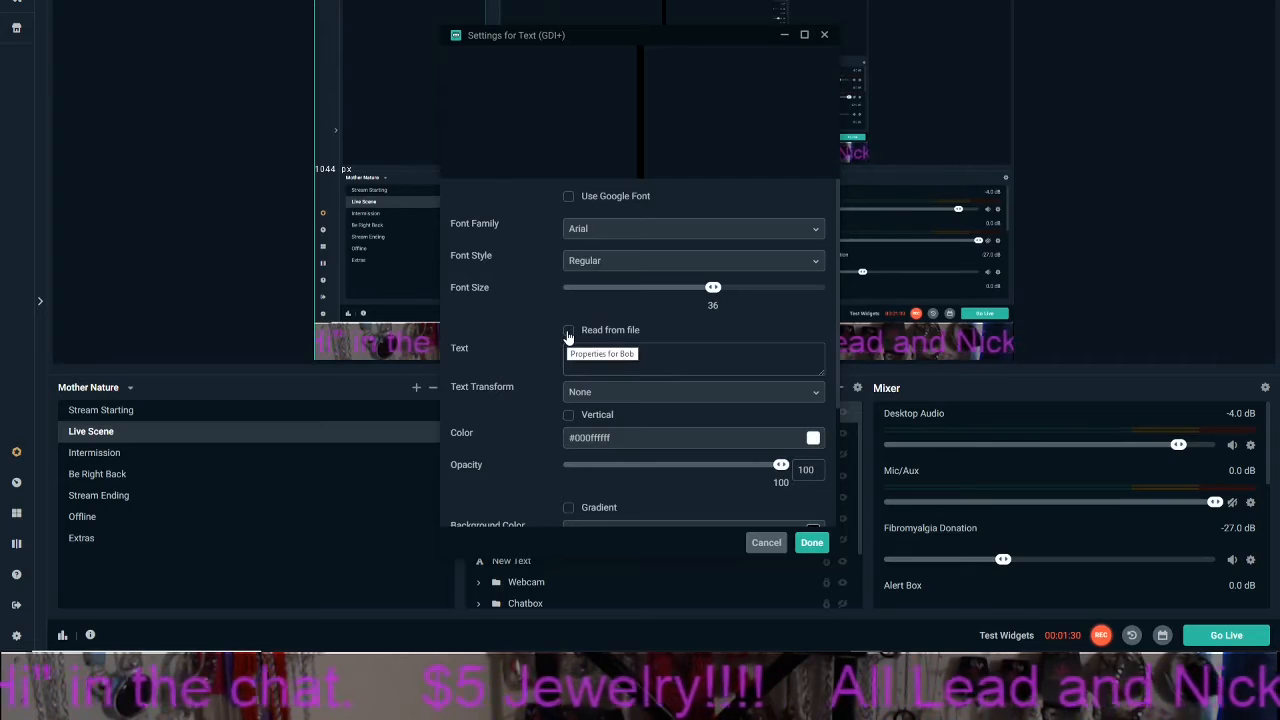
- Set the Bob source's text to "Bob the Builder. Can he build it? Yes he can" and save its settings
{"action": "left_click", "coordinate": [631, 354]}
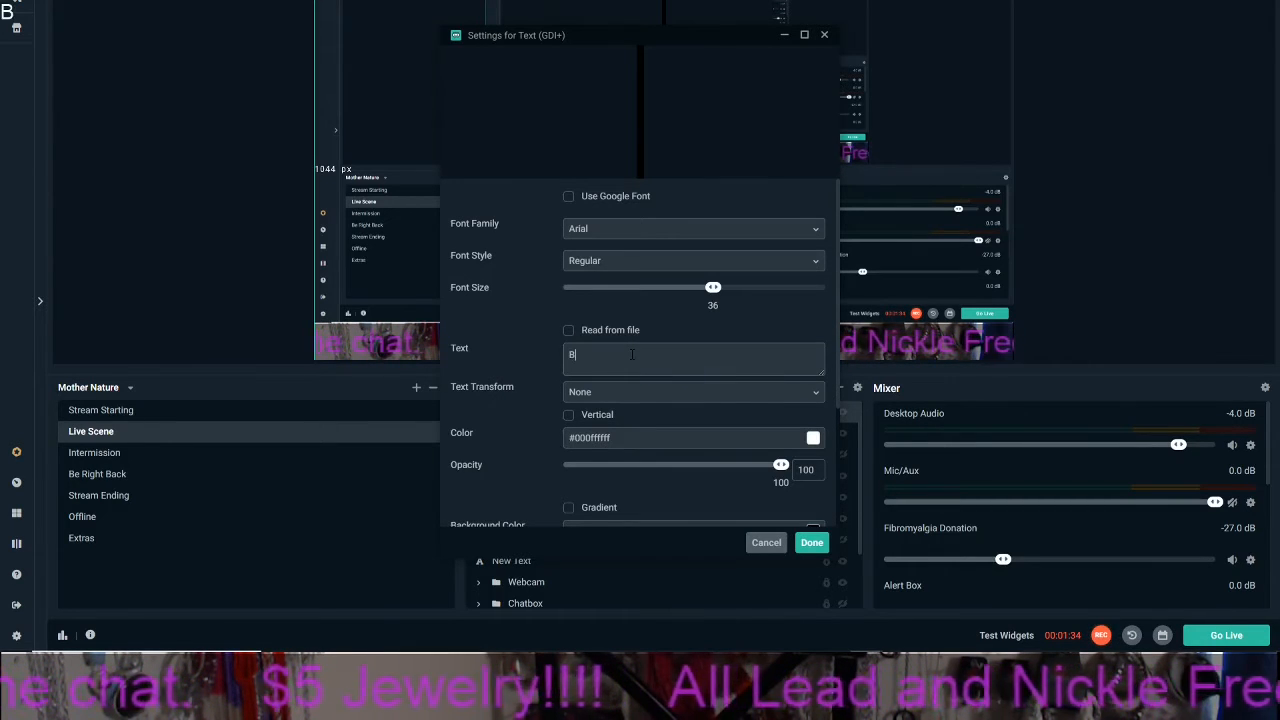
{"action": "type", "text": "Bob the"}
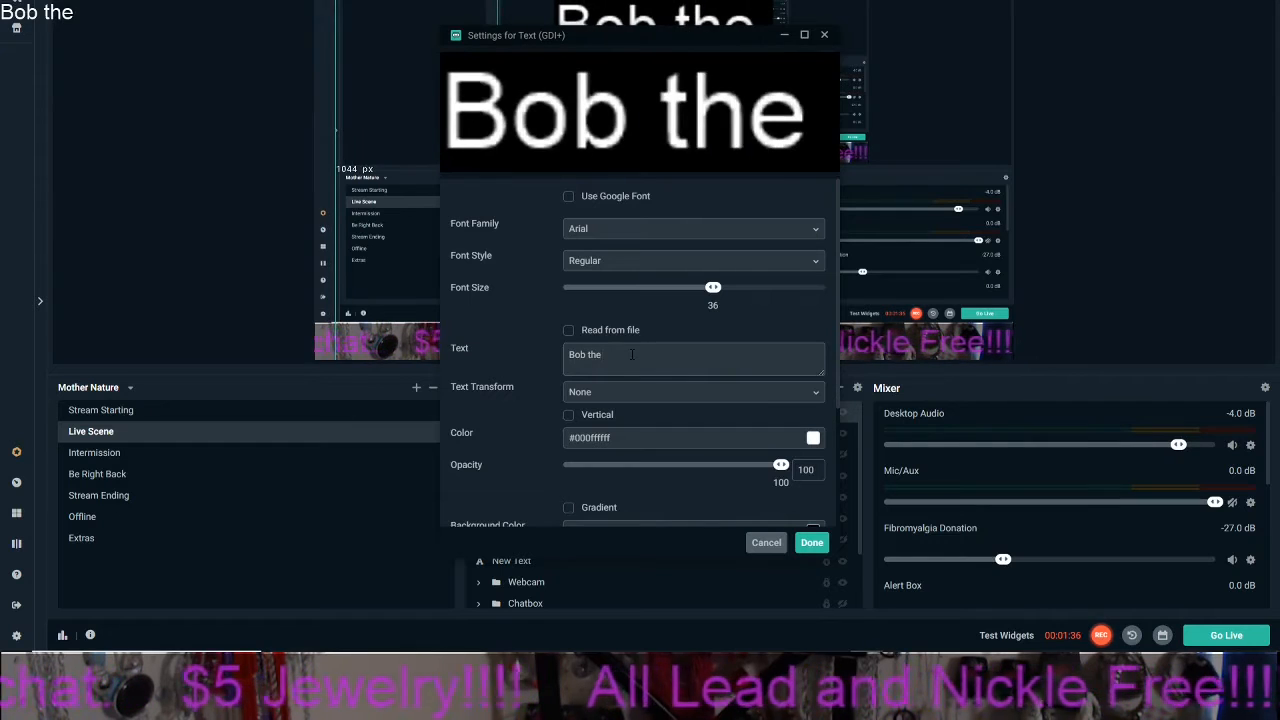
{"action": "type", "text": " Builder"}
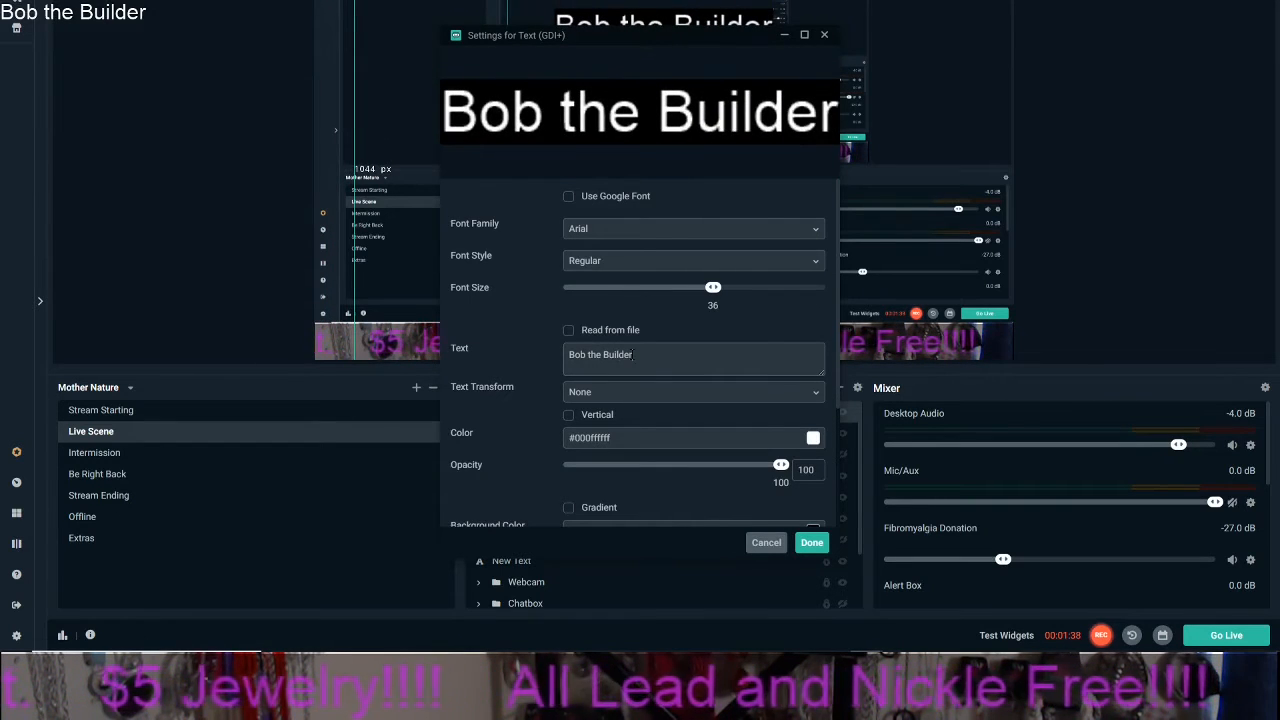
{"action": "type", "text": "."}
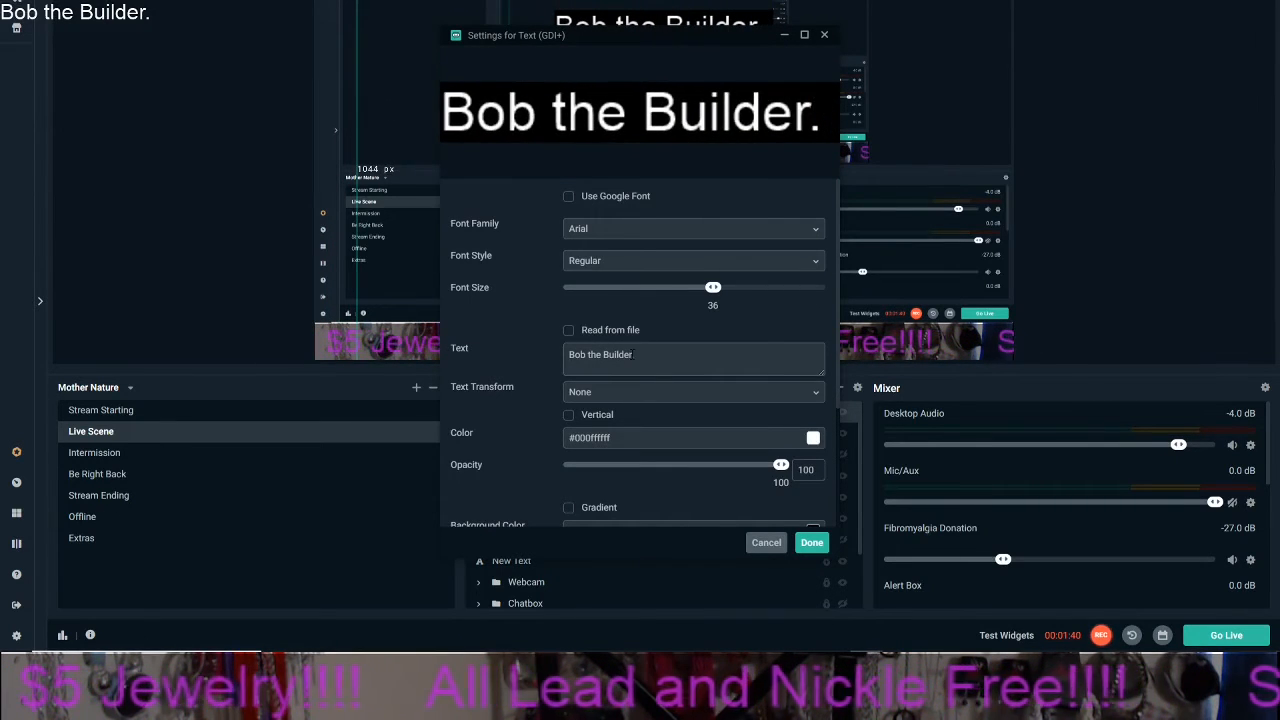
{"action": "key", "text": "BackSpace"}
{"action": "key", "text": "BackSpace"}
{"action": "key", "text": "BackSpace"}
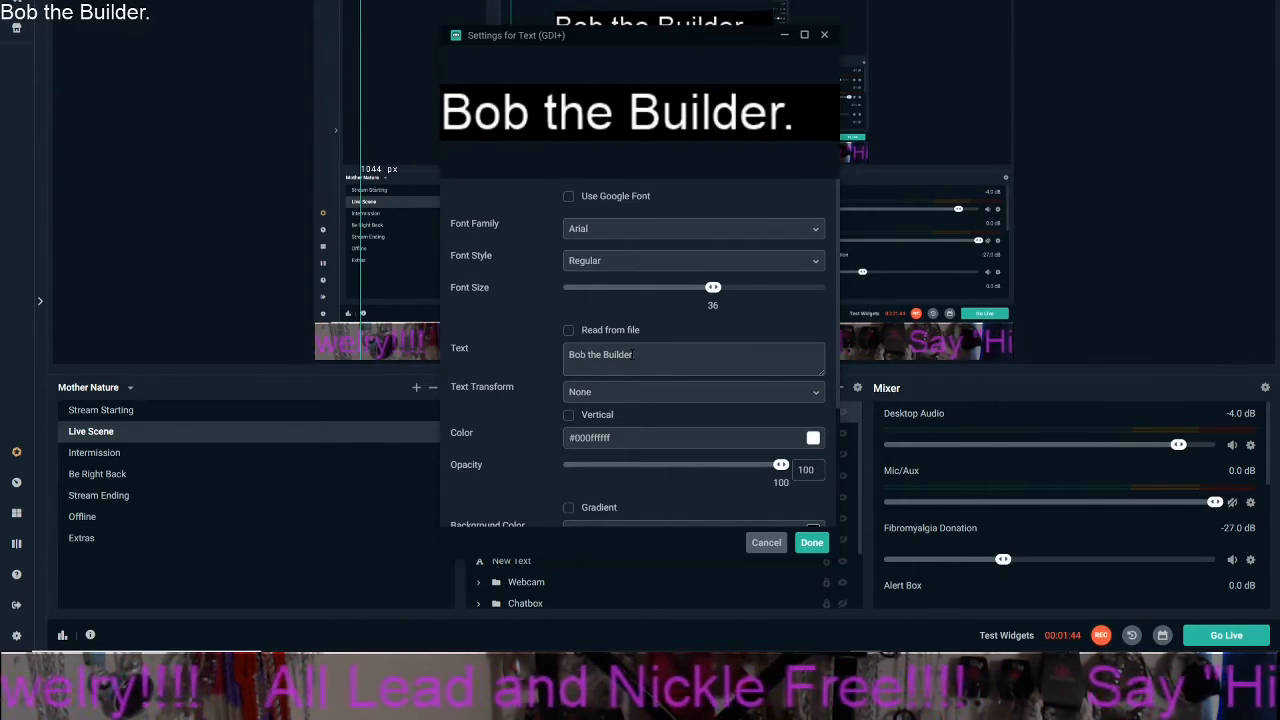
{"action": "type", "text": "Can he"}
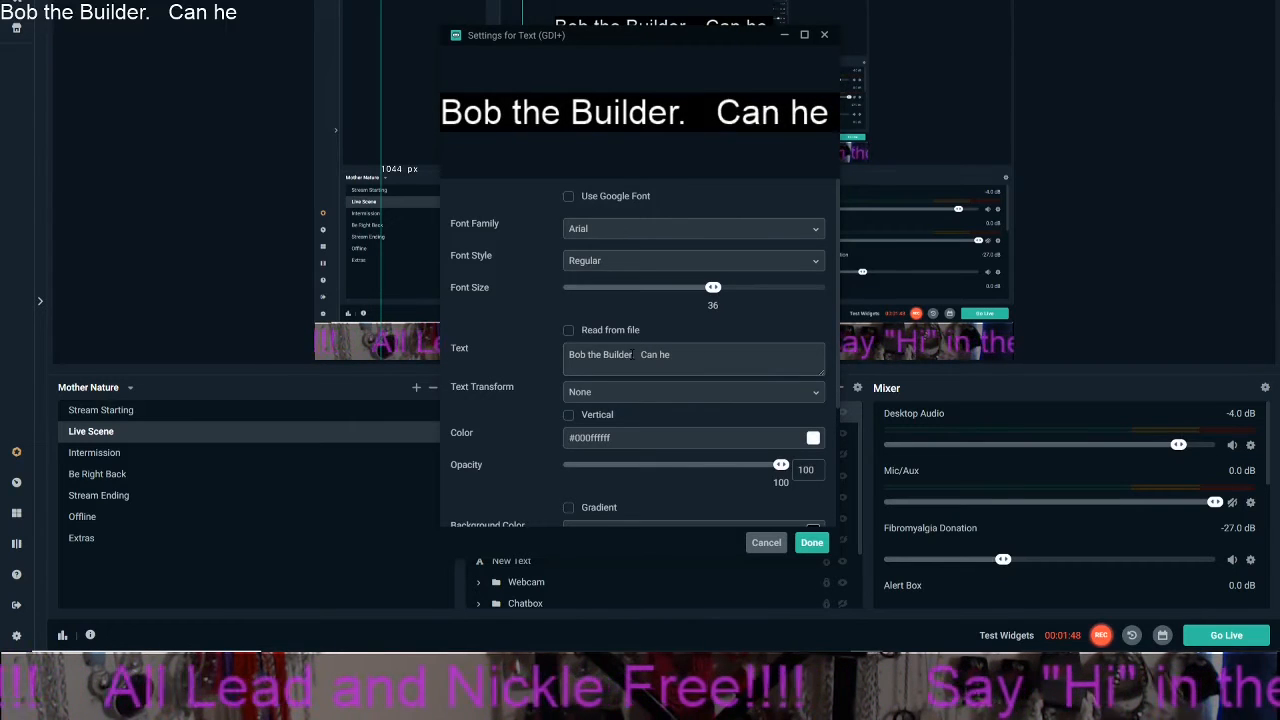
{"action": "type", "text": " build it?"}
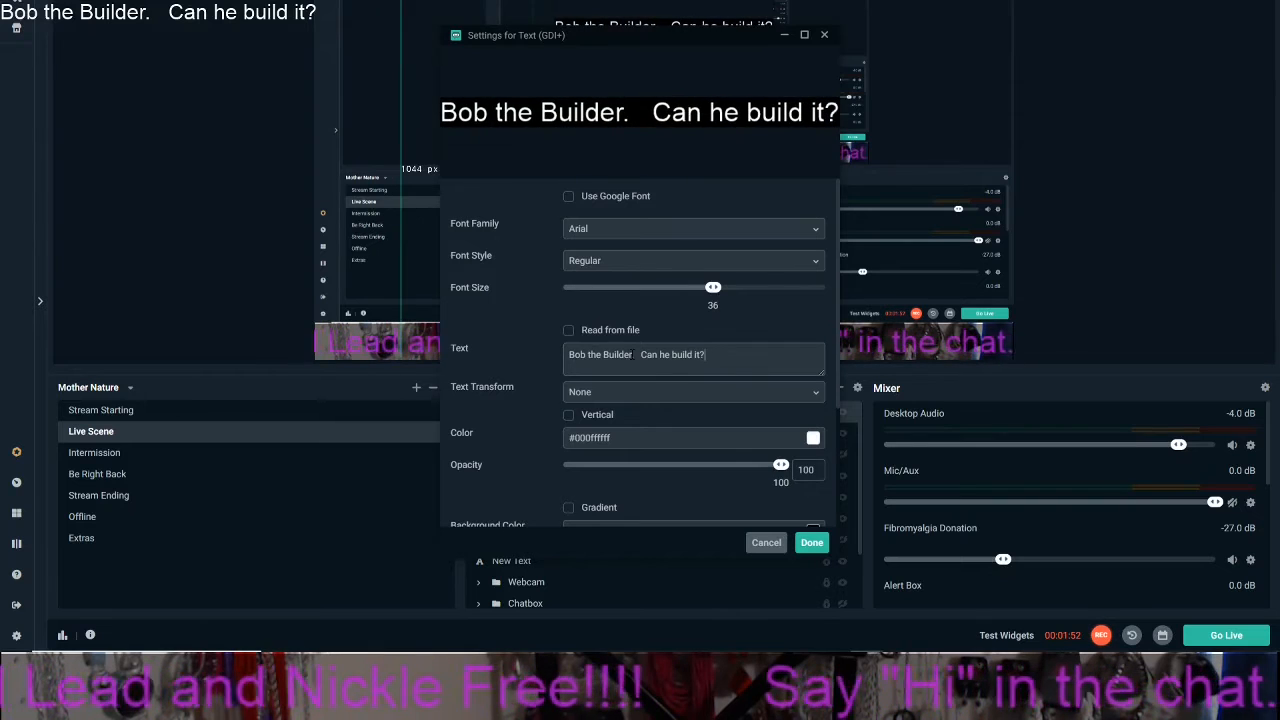
{"action": "type", "text": "   Yes "}
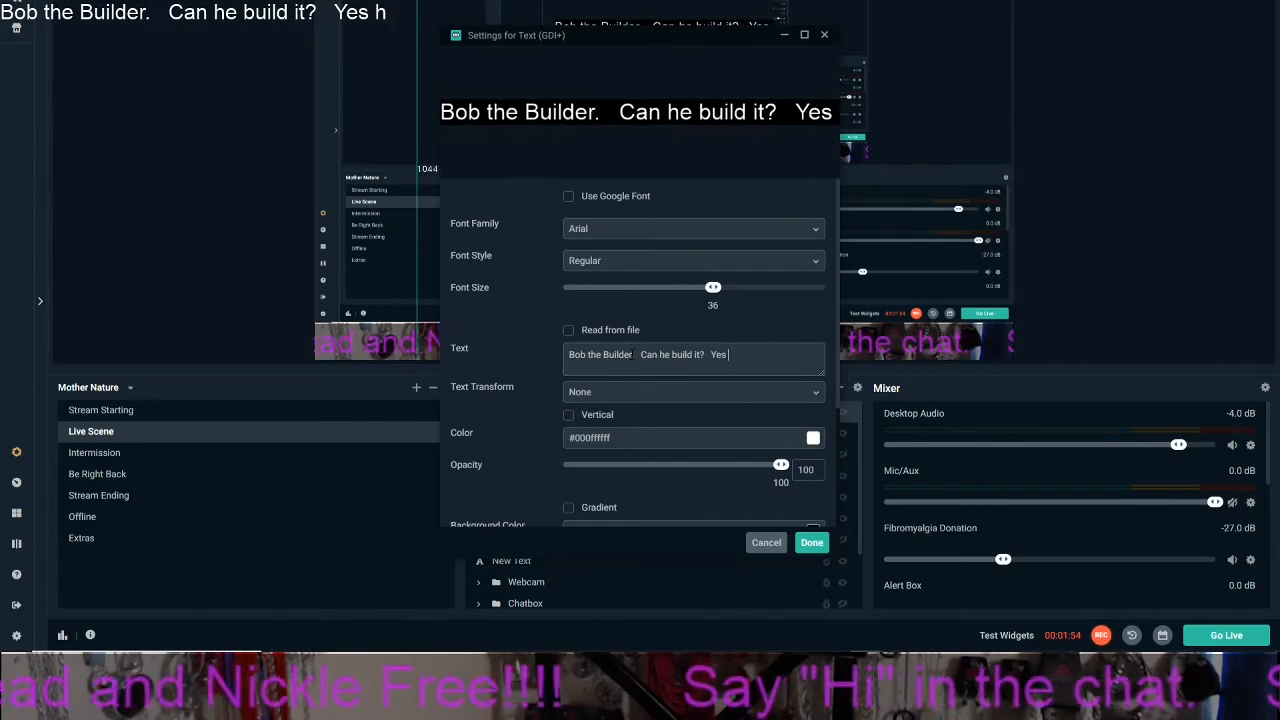
{"action": "type", "text": "he can"}
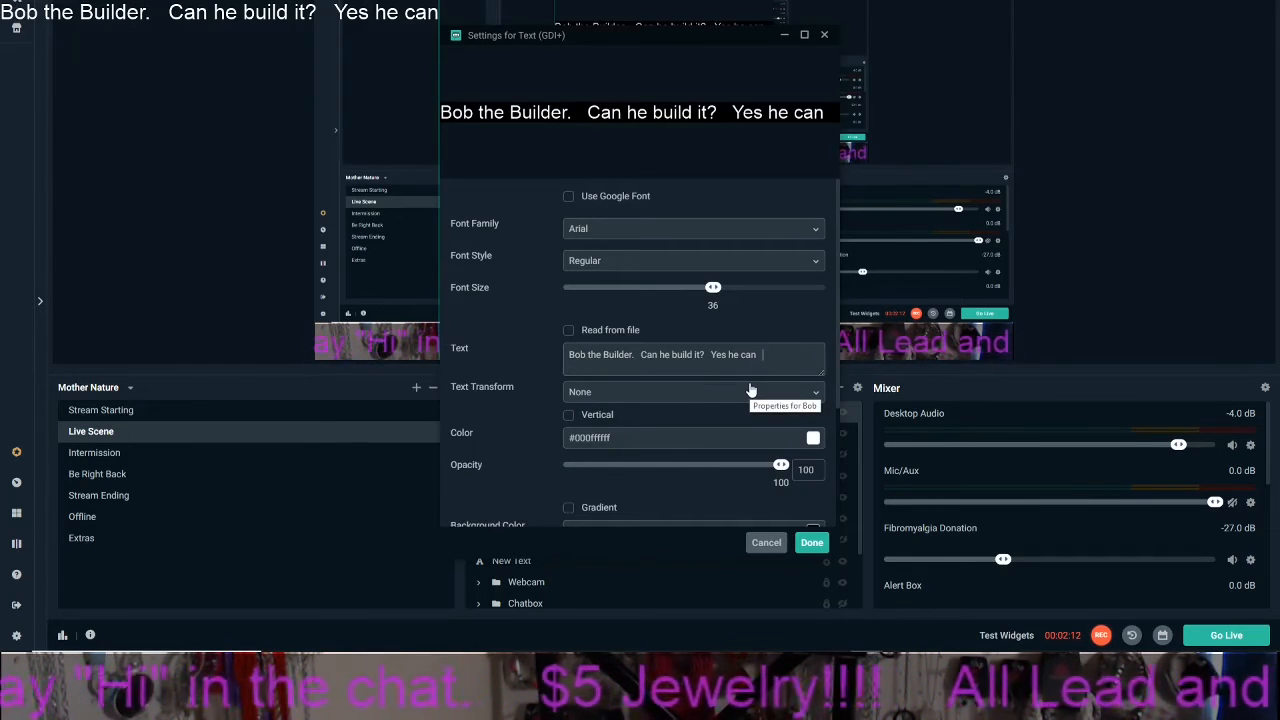
{"action": "scroll", "coordinate": [588, 458], "scroll_direction": "down", "scroll_amount": 3}
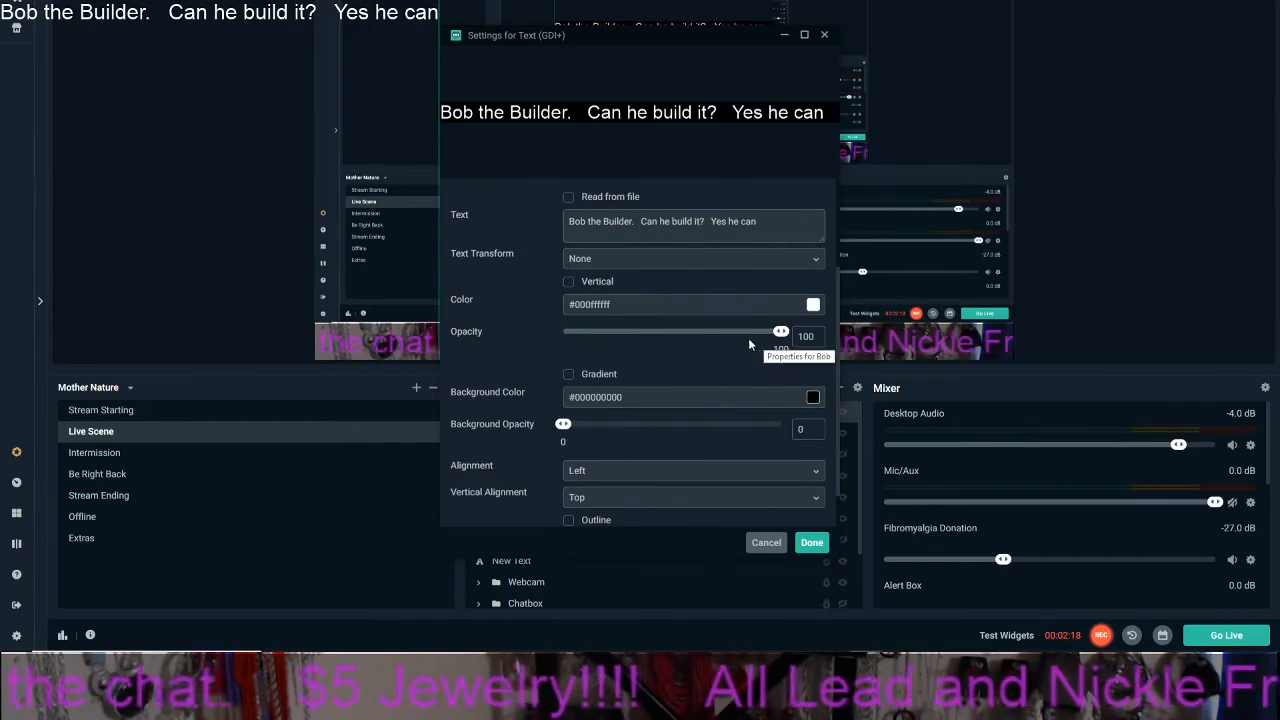
{"action": "left_click", "coordinate": [812, 543]}
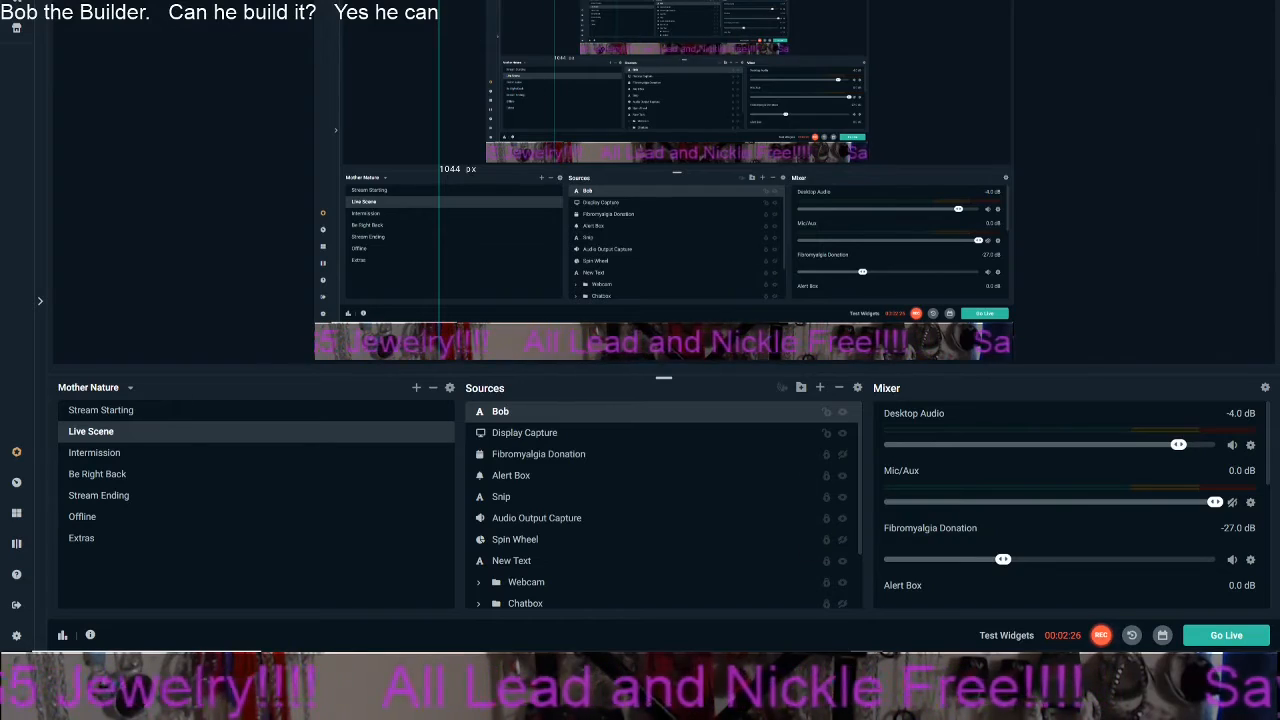
- Move the Bob text just above the scrolling ticker and set its background opacity to 100
{"action": "left_click_drag", "start_coordinate": [383, 0], "coordinate": [460, 314]}
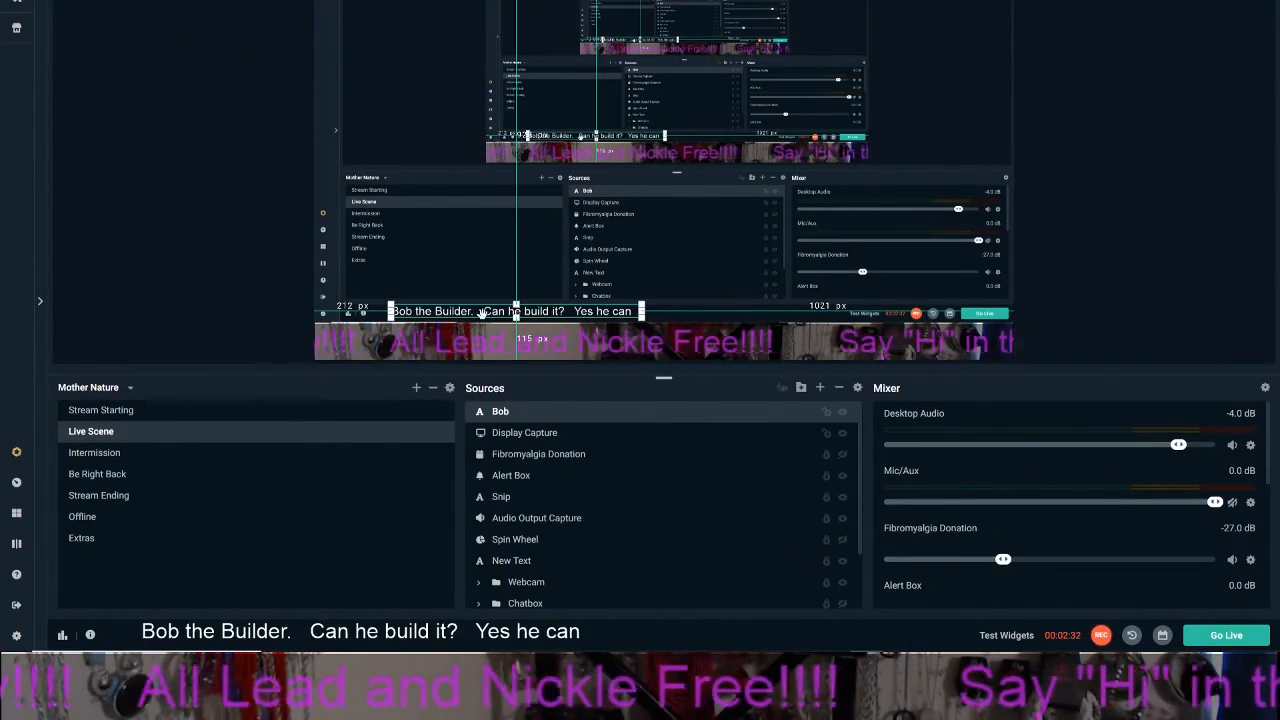
{"action": "right_click", "coordinate": [481, 314]}
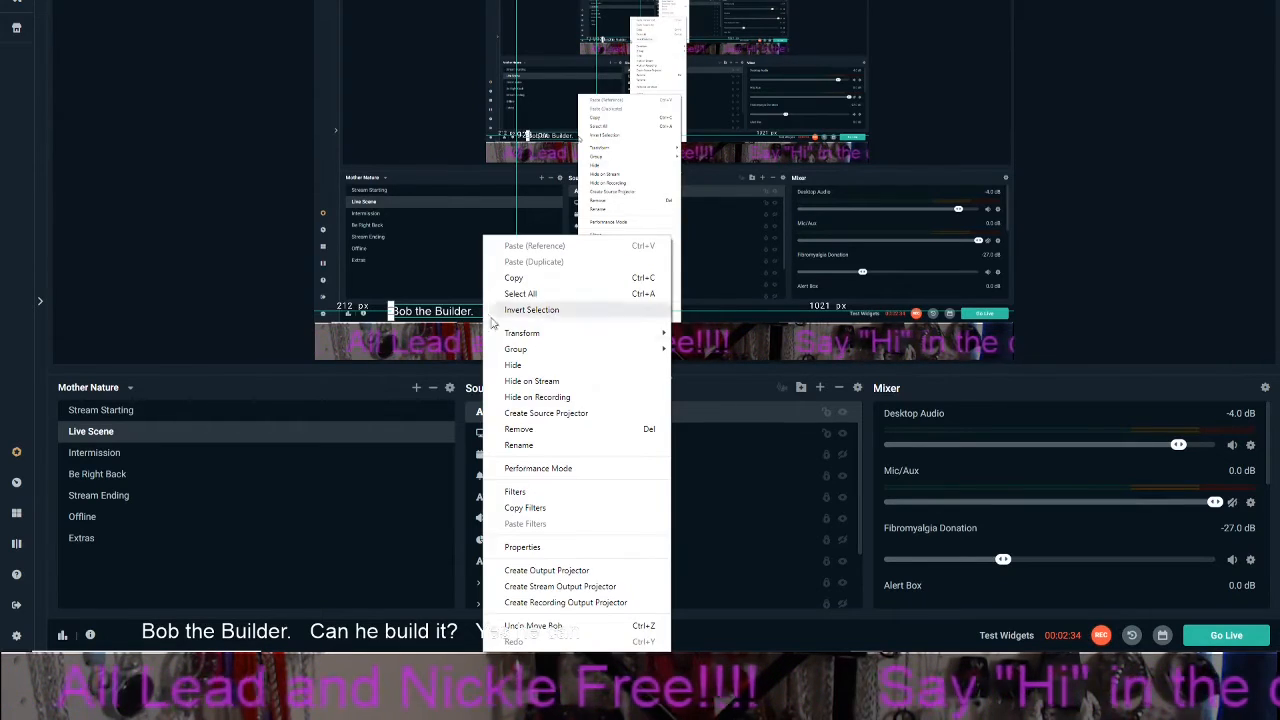
{"action": "left_click", "coordinate": [555, 547]}
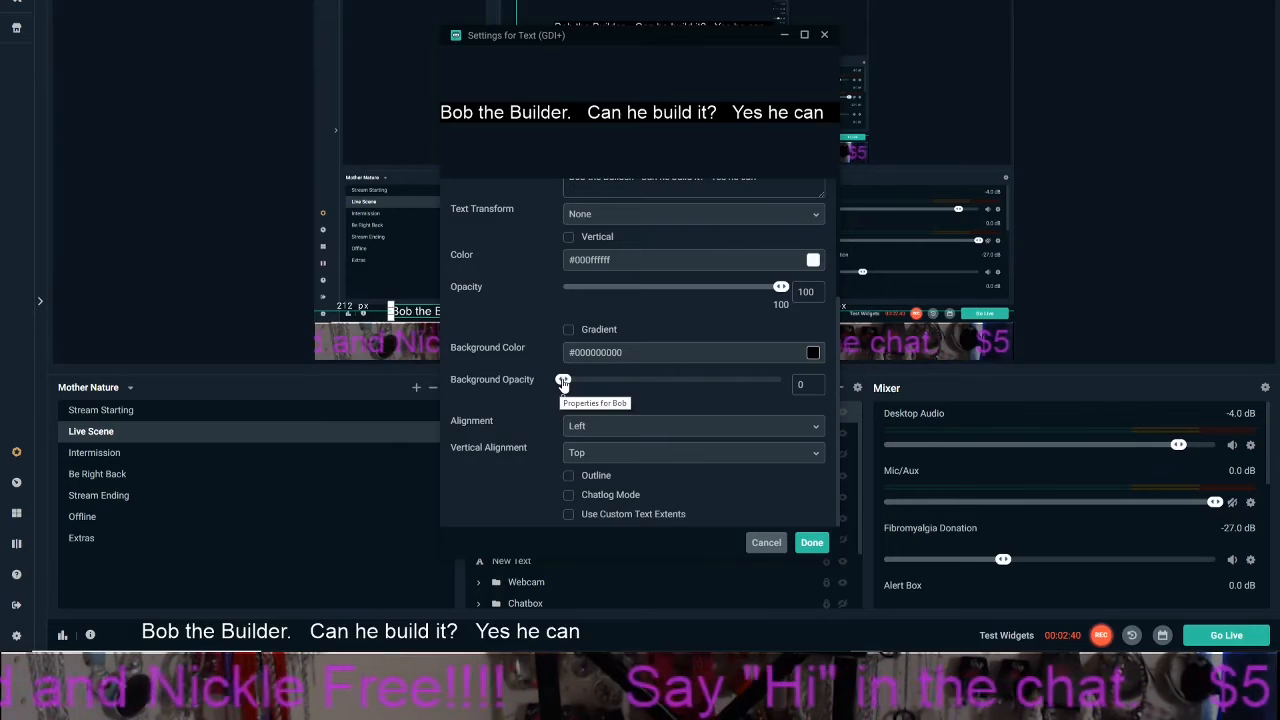
{"action": "left_click_drag", "start_coordinate": [563, 382], "coordinate": [783, 384]}
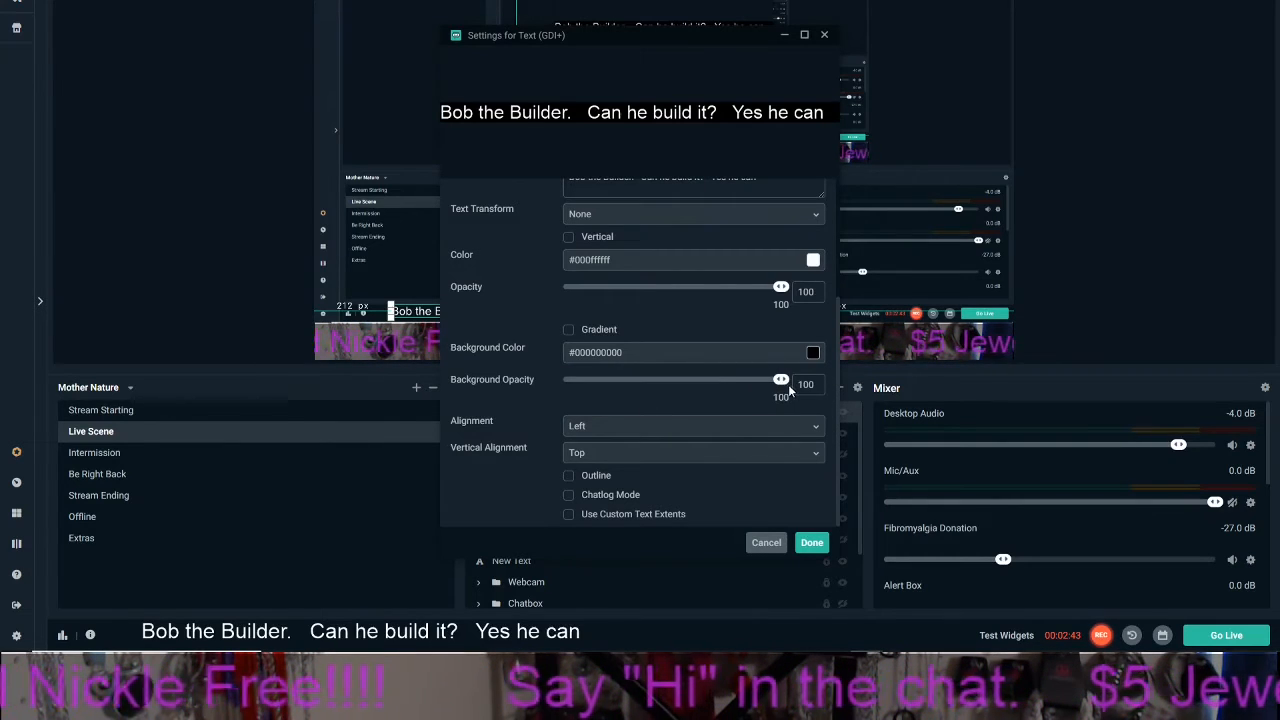
{"action": "left_click", "coordinate": [812, 543]}
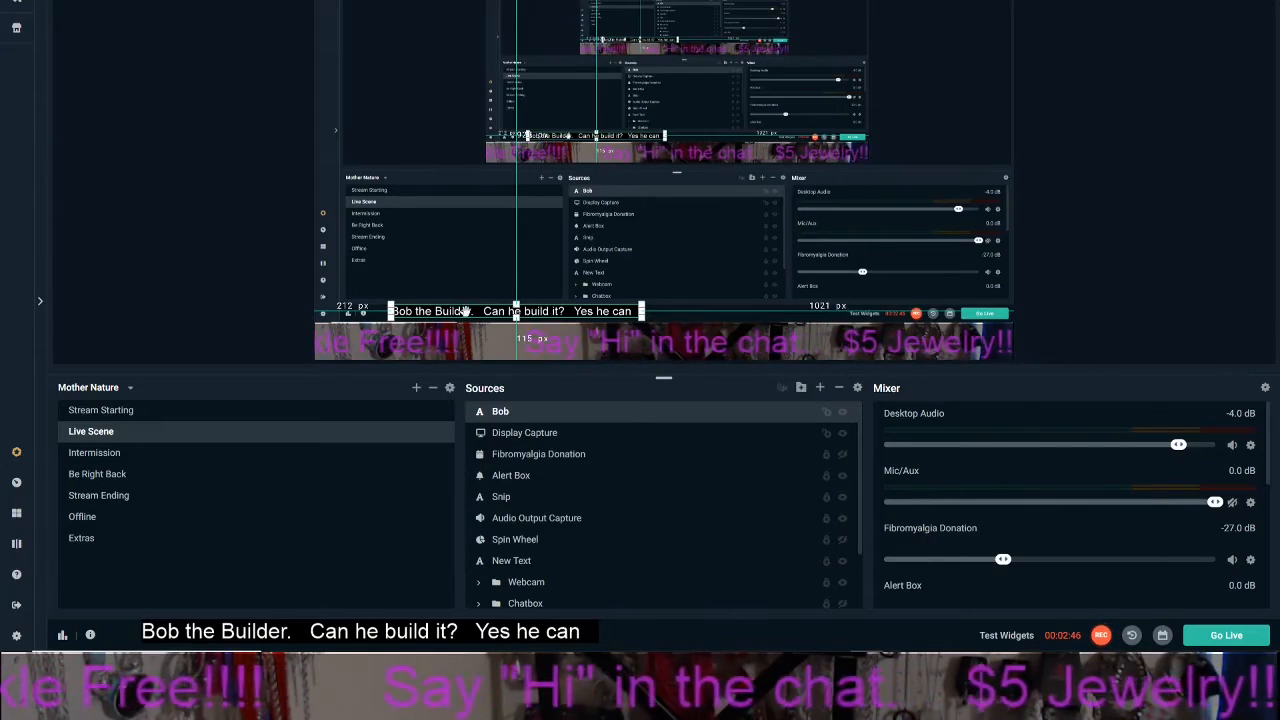
- Try the Bob text over the scrolling ticker, and reposition it about 270 px above the bottom edge
{"action": "left_click_drag", "start_coordinate": [467, 341], "coordinate": [489, 336]}
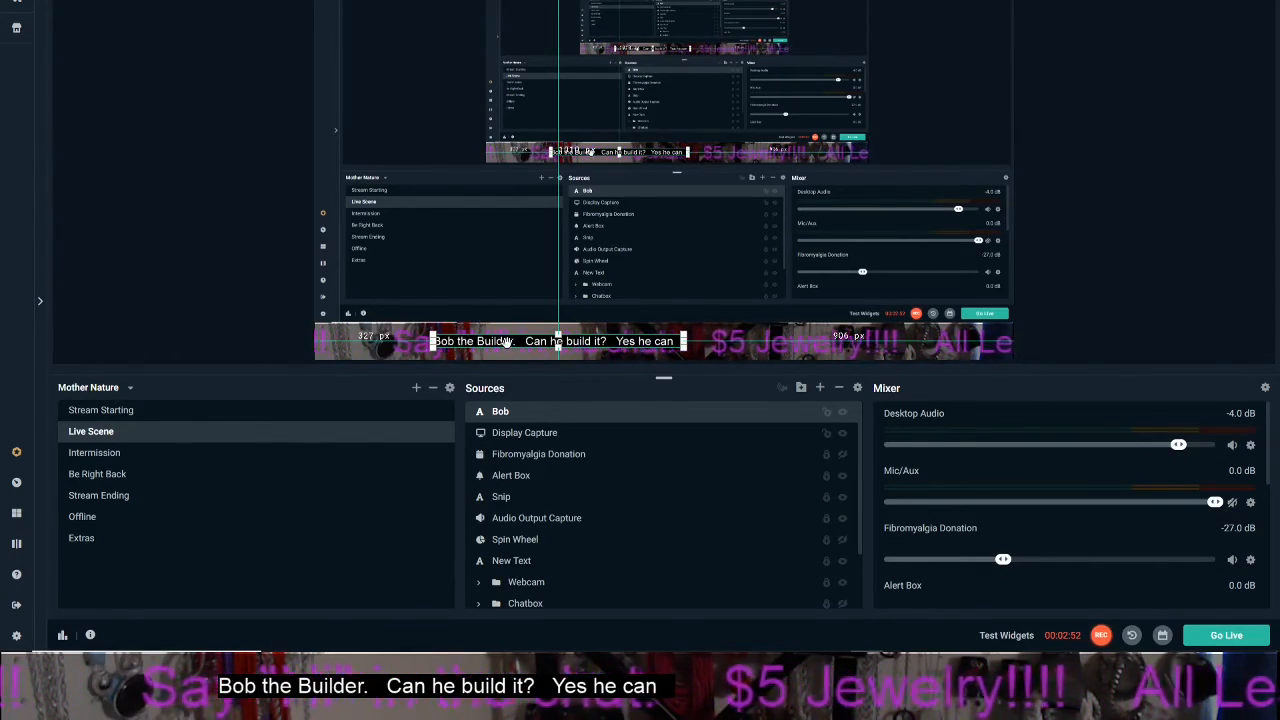
{"action": "left_click_drag", "start_coordinate": [505, 341], "coordinate": [487, 254]}
{"action": "left_click", "coordinate": [493, 300]}
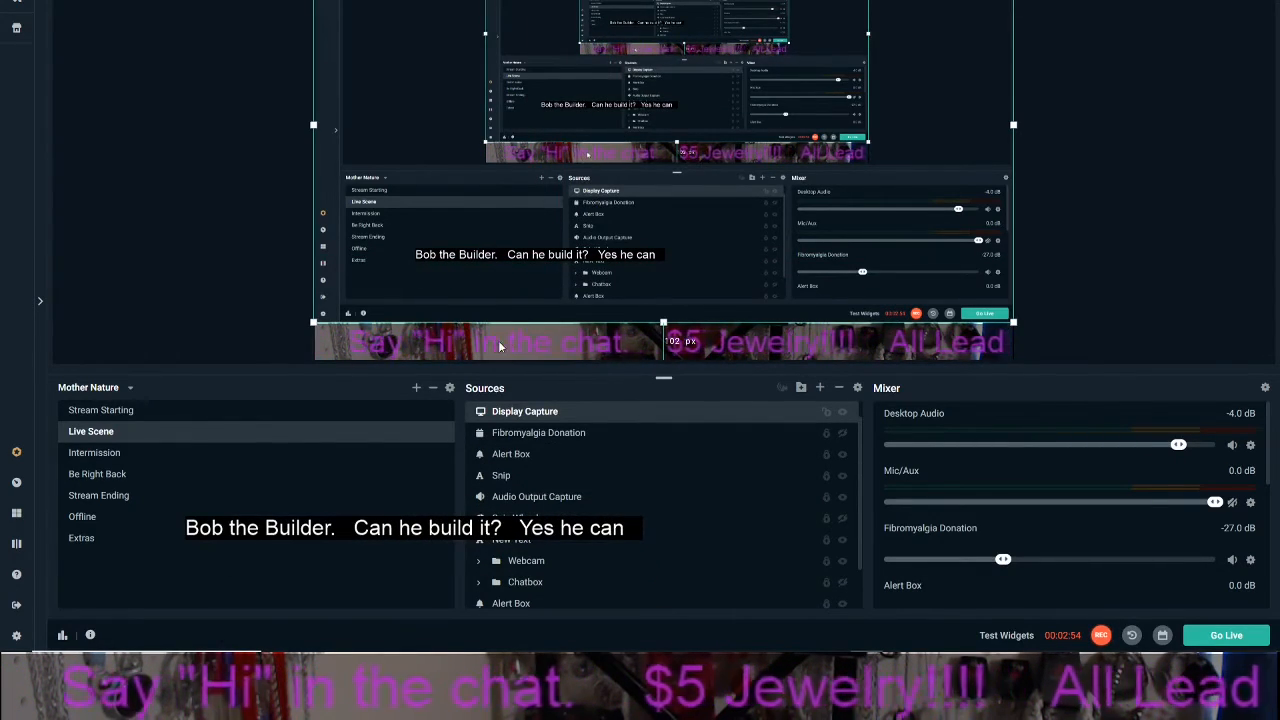
{"action": "left_click", "coordinate": [540, 258]}
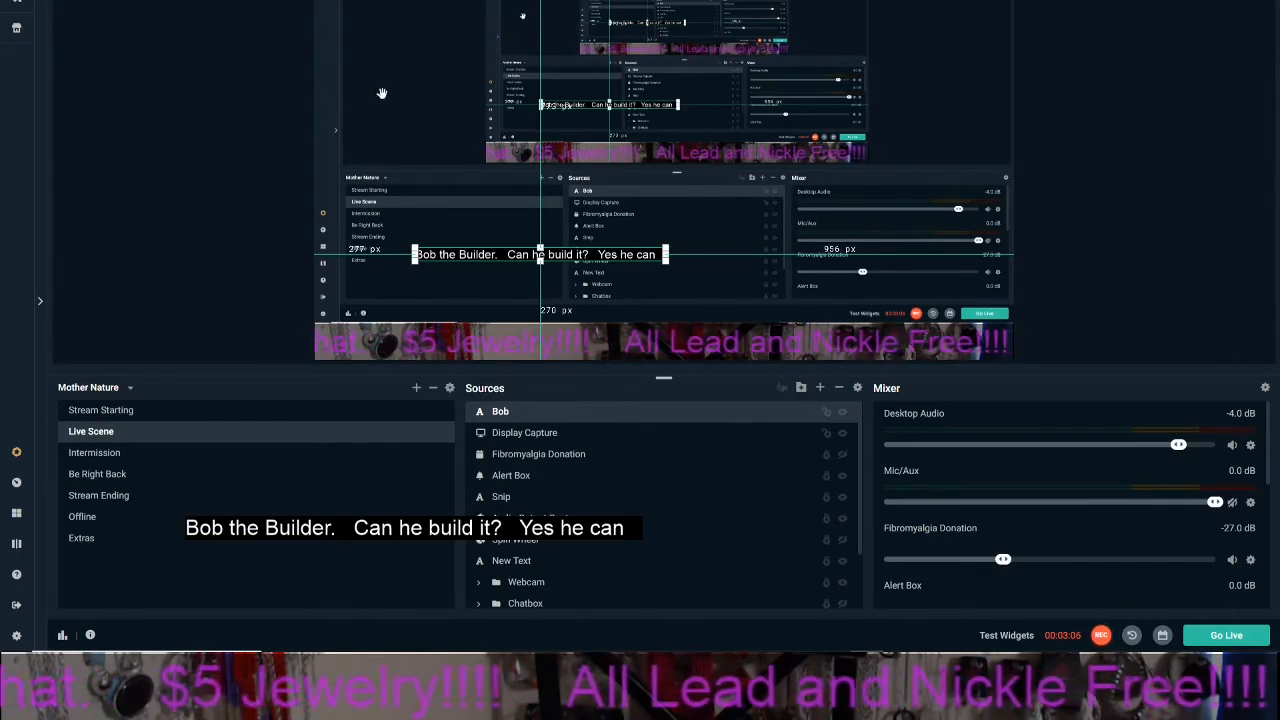
- Move the Live Scene's Display Capture to the right to expose the camera image behind it
{"action": "left_click", "coordinate": [403, 135]}
{"action": "left_click_drag", "start_coordinate": [406, 127], "coordinate": [767, 120]}
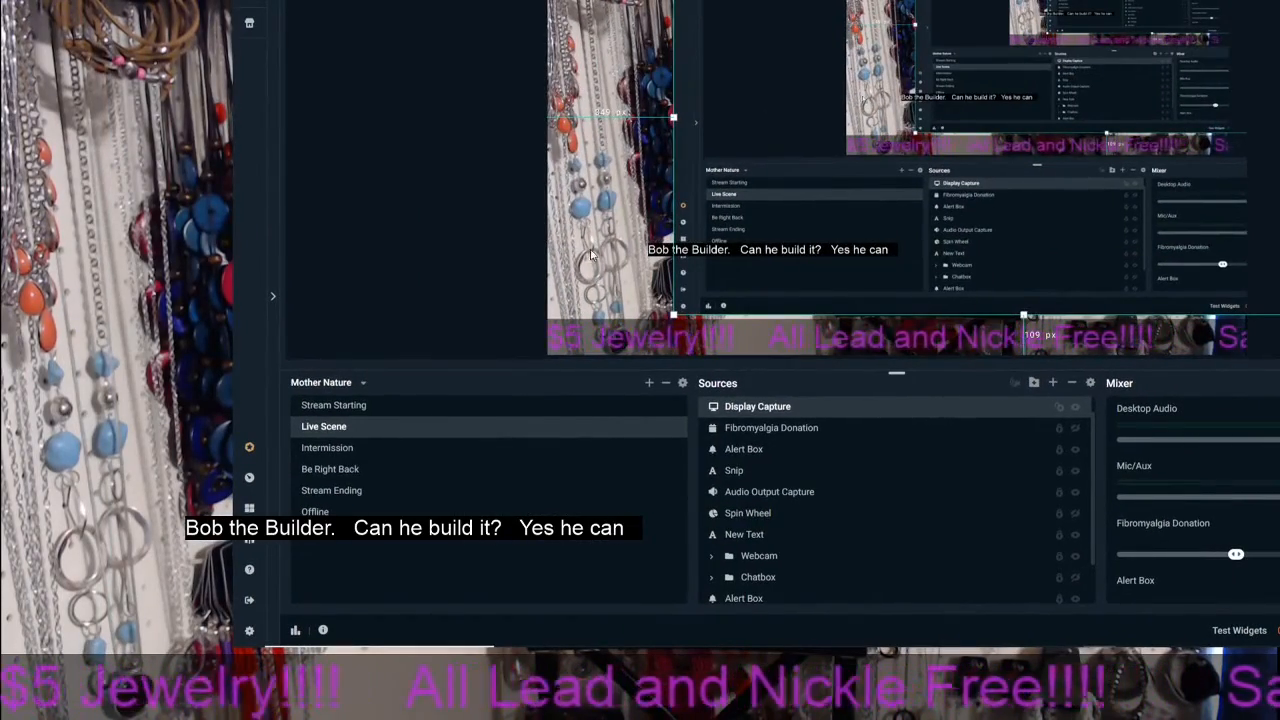
- Move the Live Scene's Display Capture back over the camera image so it fills the canvas
{"action": "left_click", "coordinate": [725, 249]}
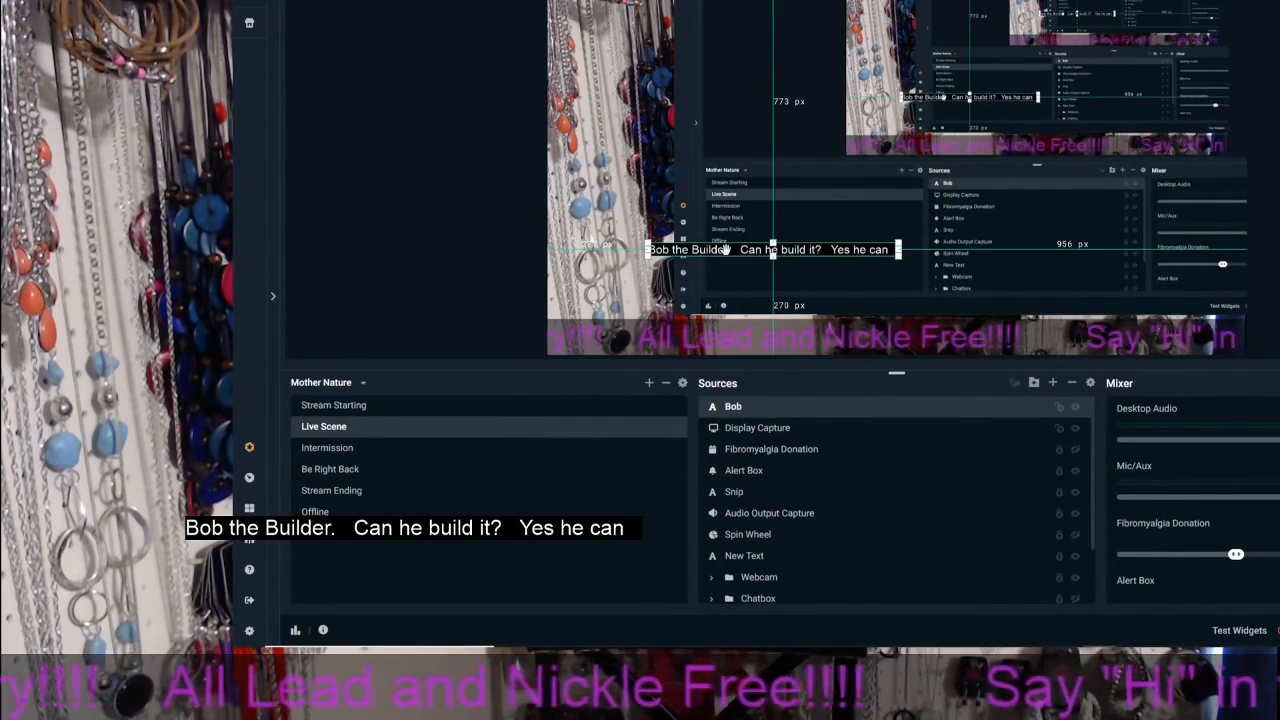
{"action": "left_click_drag", "start_coordinate": [749, 131], "coordinate": [1097, 355]}
{"action": "left_click_drag", "start_coordinate": [1279, 719], "coordinate": [376, 253]}
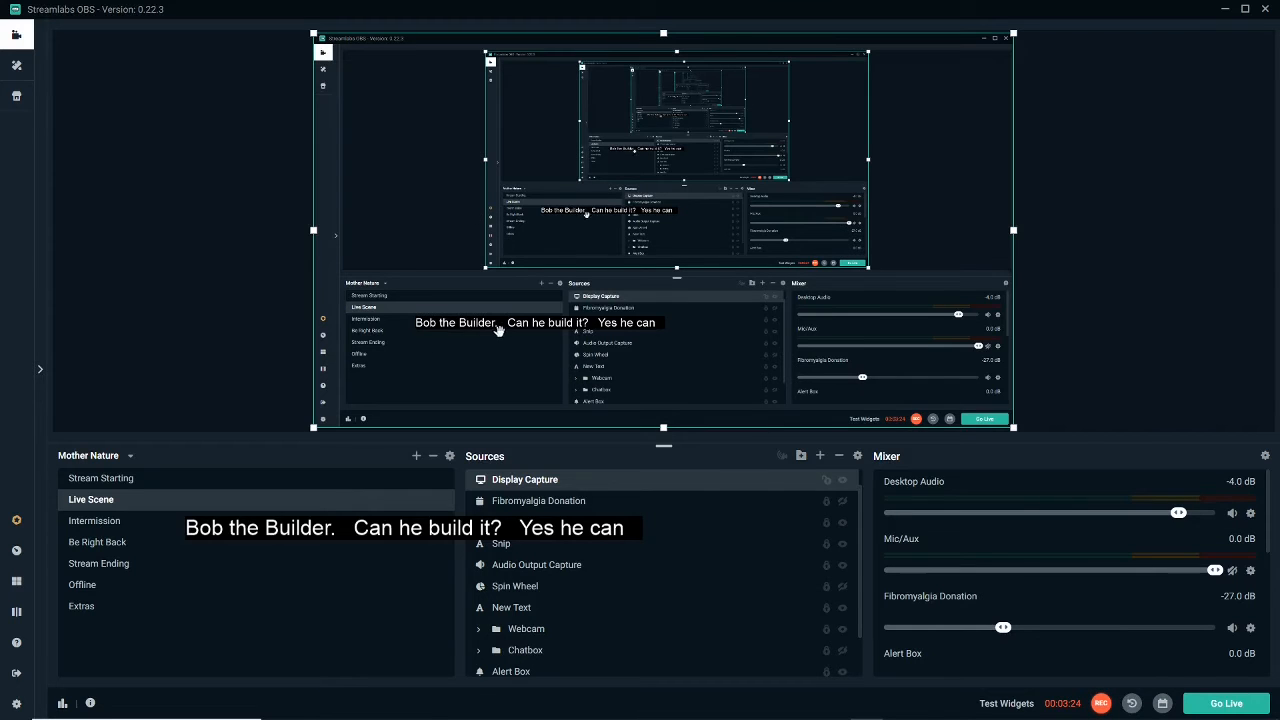
- Add a Scroll filter to the Bob text source through its source filters
{"action": "left_click_drag", "start_coordinate": [501, 326], "coordinate": [469, 326]}
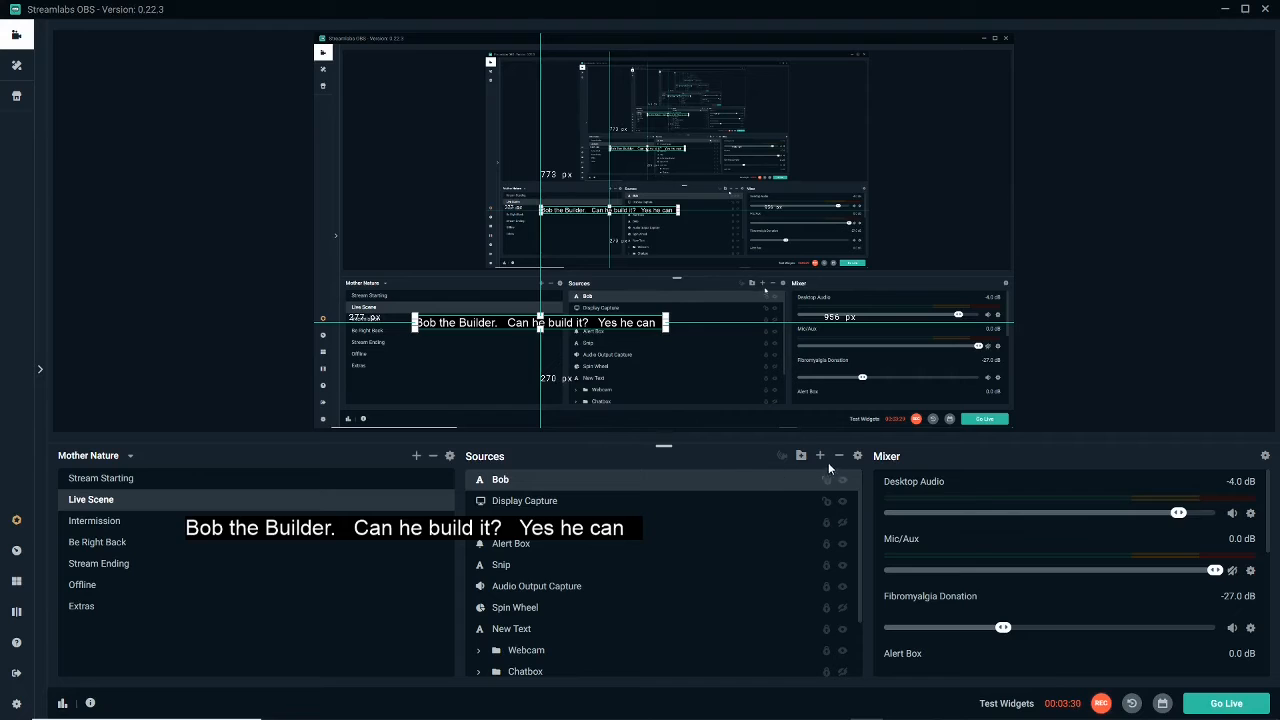
{"action": "right_click", "coordinate": [480, 330]}
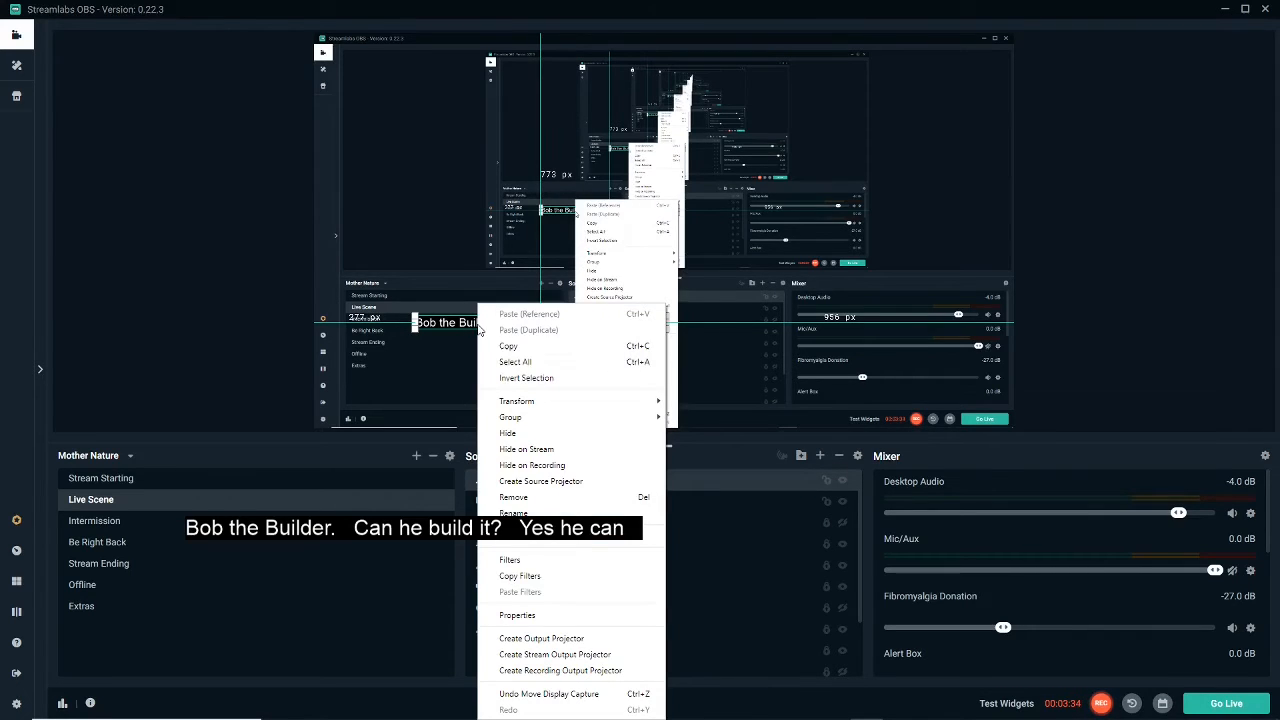
{"action": "left_click", "coordinate": [758, 481]}
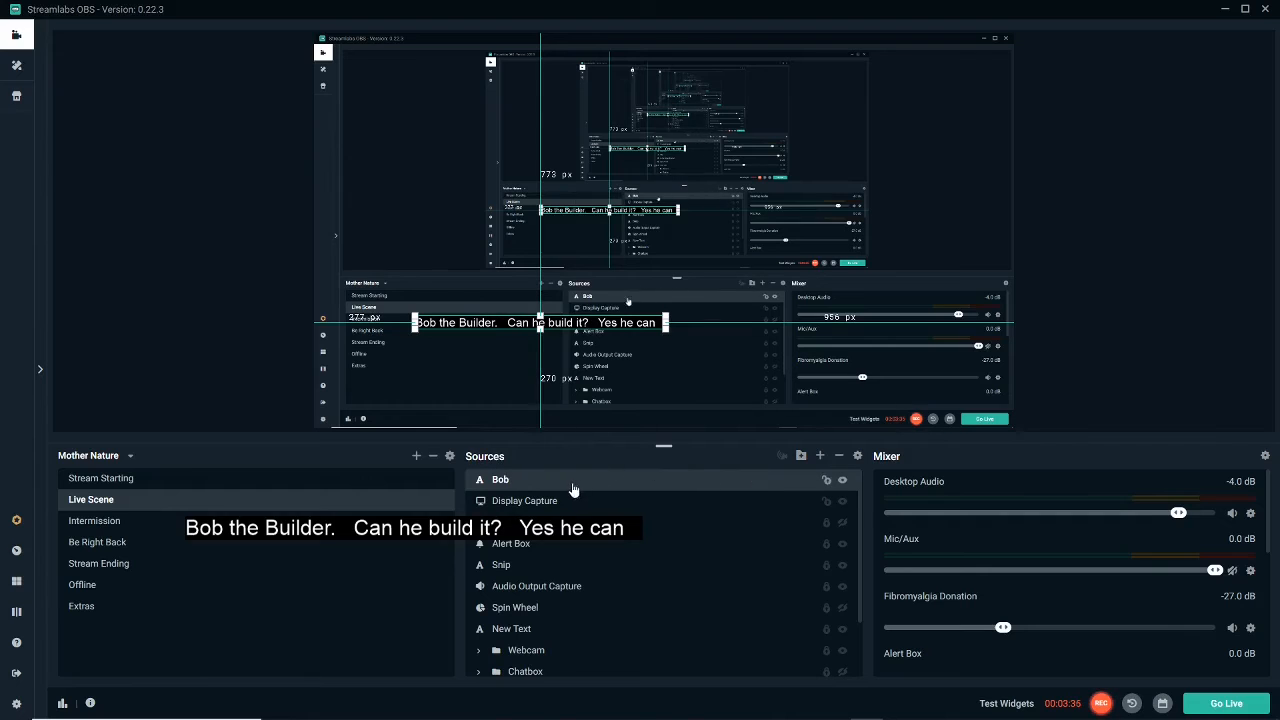
{"action": "right_click", "coordinate": [519, 485]}
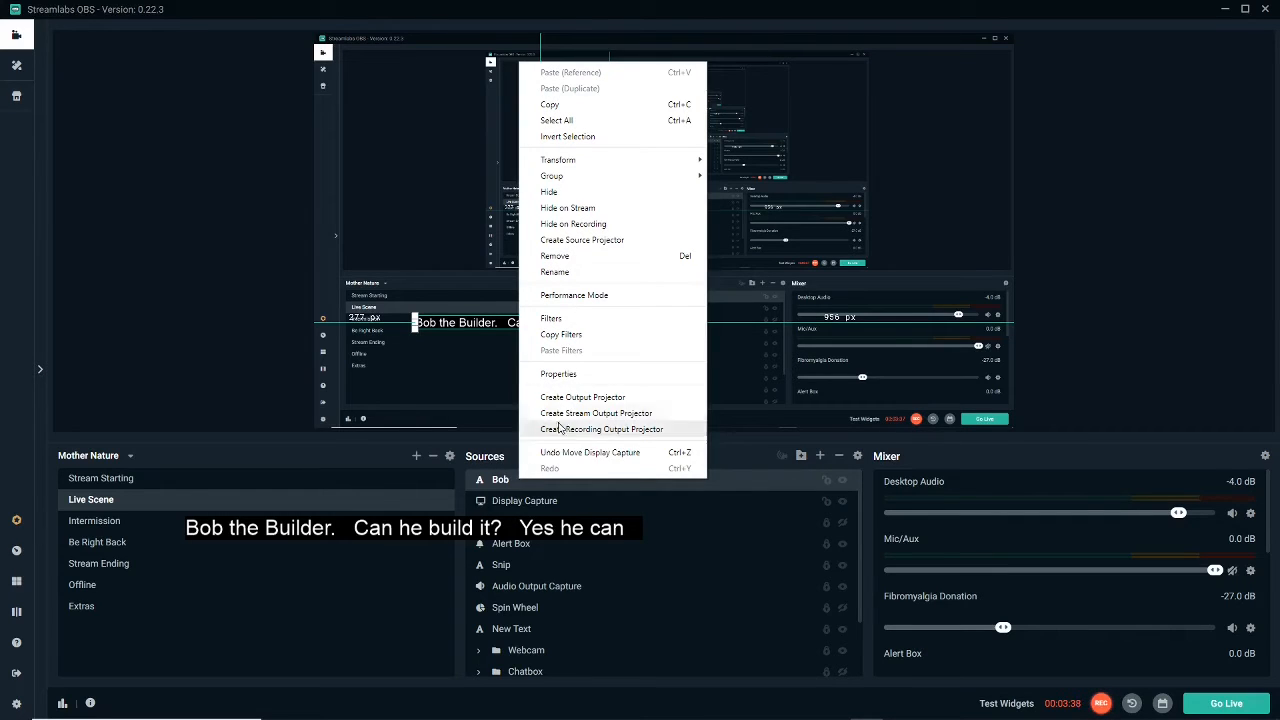
{"action": "left_click", "coordinate": [552, 319]}
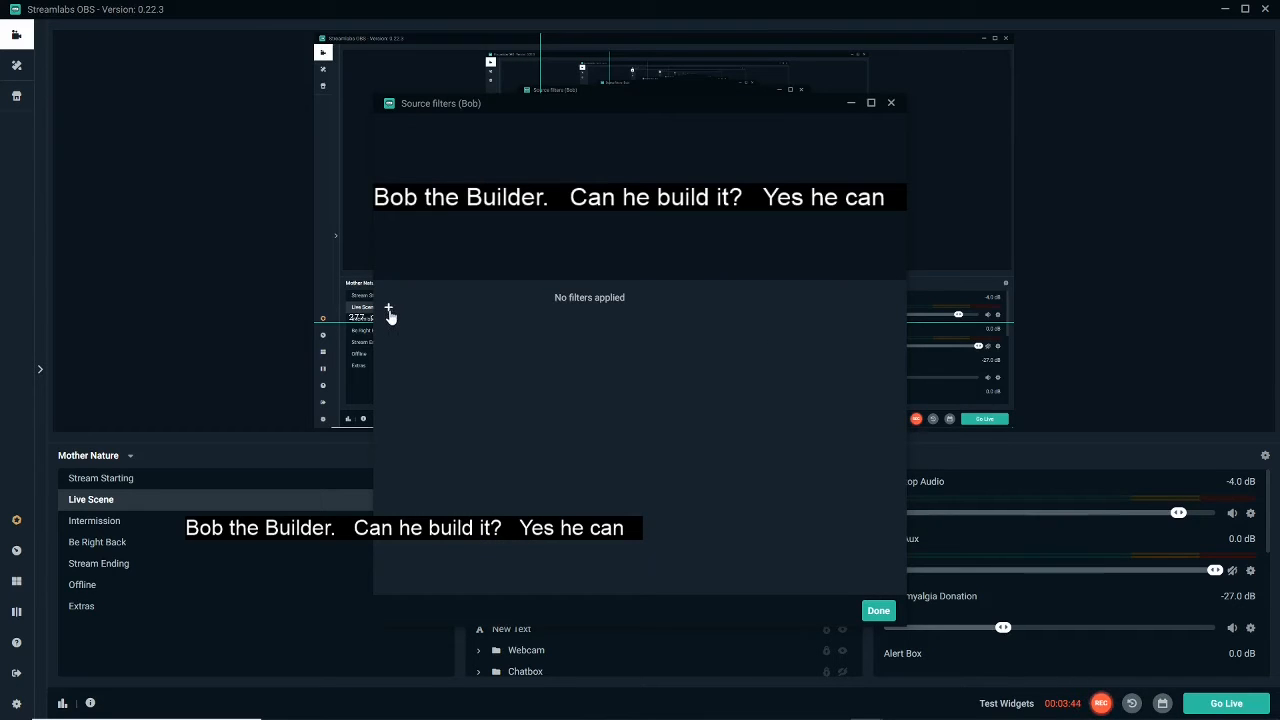
{"action": "left_click", "coordinate": [389, 309]}
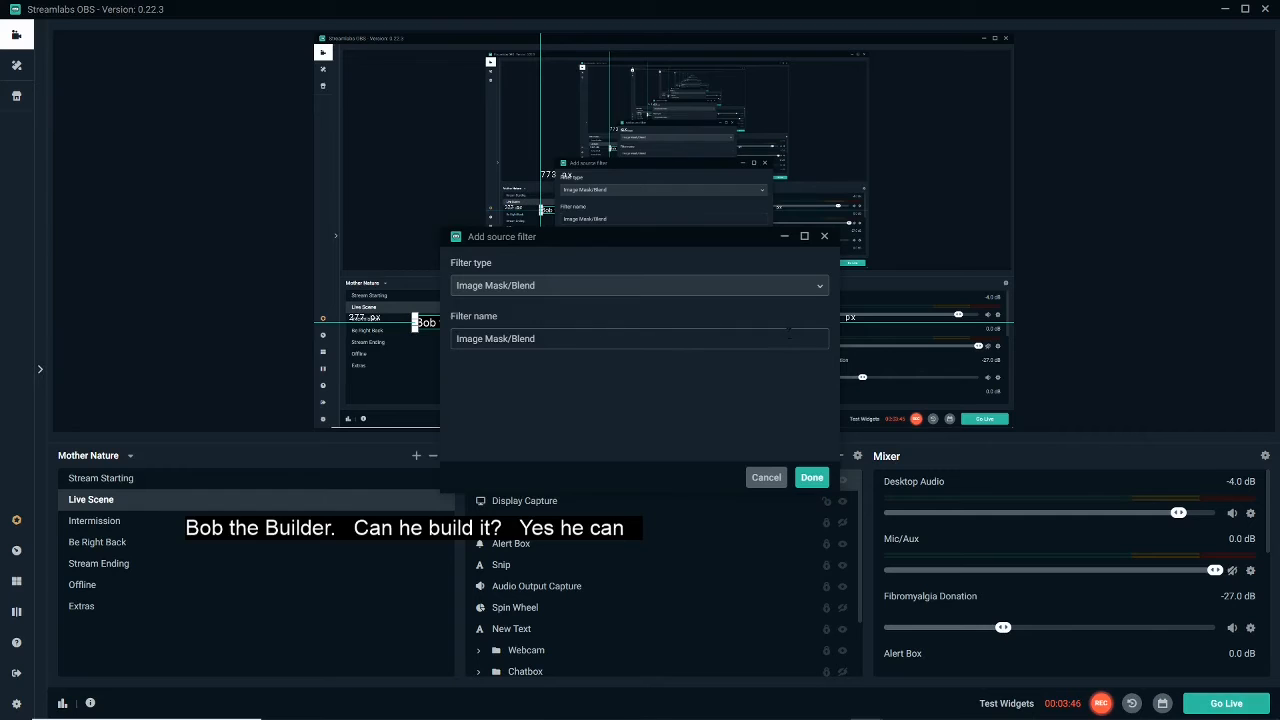
{"action": "left_click", "coordinate": [814, 291]}
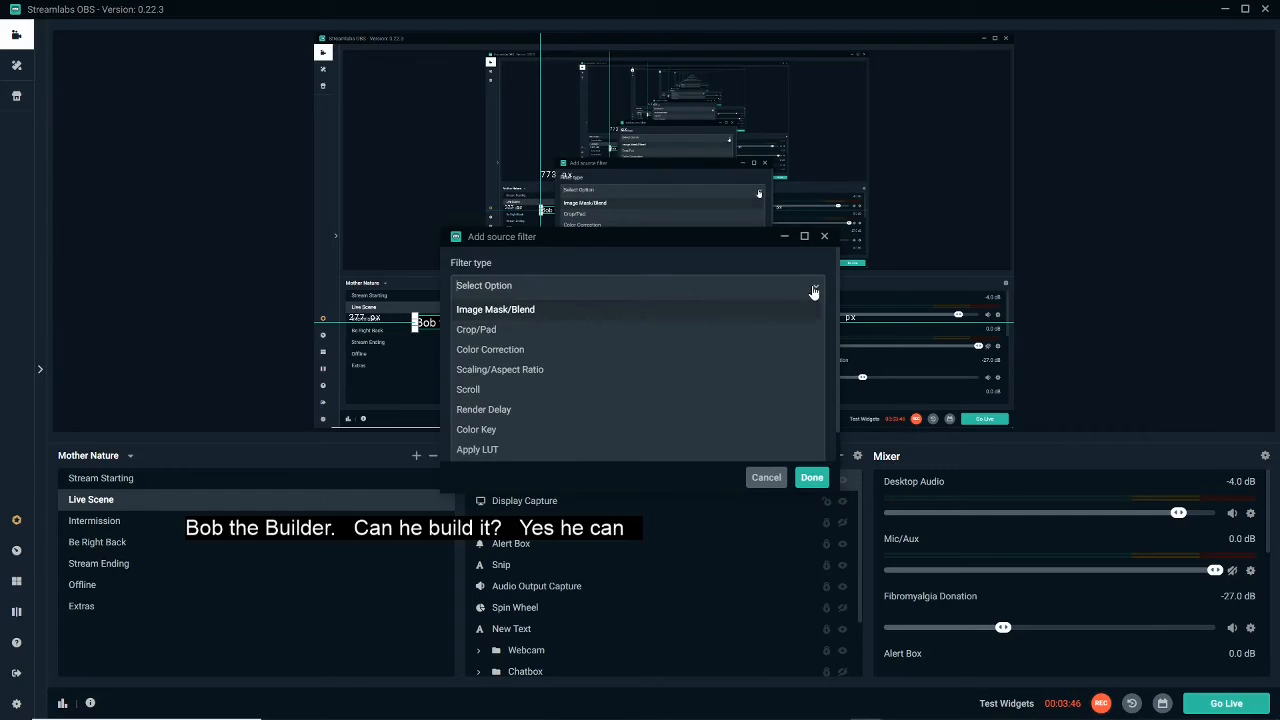
{"action": "left_click", "coordinate": [713, 392]}
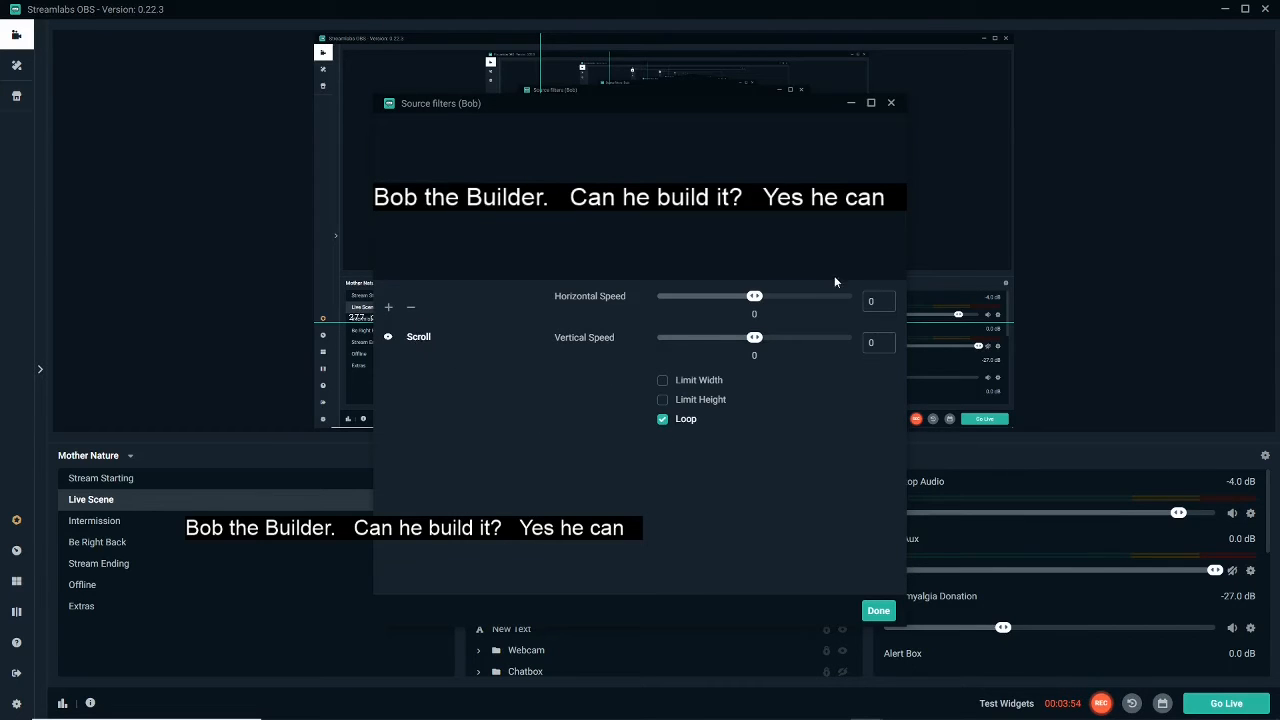
- Set the Bob Scroll filter's vertical speed to 0 and horizontal speed to 24, and close the filter settings
{"action": "left_click_drag", "start_coordinate": [754, 342], "coordinate": [755, 344]}
{"action": "left_click_drag", "start_coordinate": [880, 343], "coordinate": [844, 341]}
{"action": "type", "text": "0"}
{"action": "mouse_move", "coordinate": [756, 298]}
{"action": "left_mouse_down"}
{"action": "mouse_move", "coordinate": [700, 298]}
{"action": "mouse_move", "coordinate": [792, 300]}
{"action": "mouse_move", "coordinate": [759, 304]}
{"action": "left_mouse_up"}
{"action": "left_click_drag", "start_coordinate": [884, 303], "coordinate": [843, 312]}
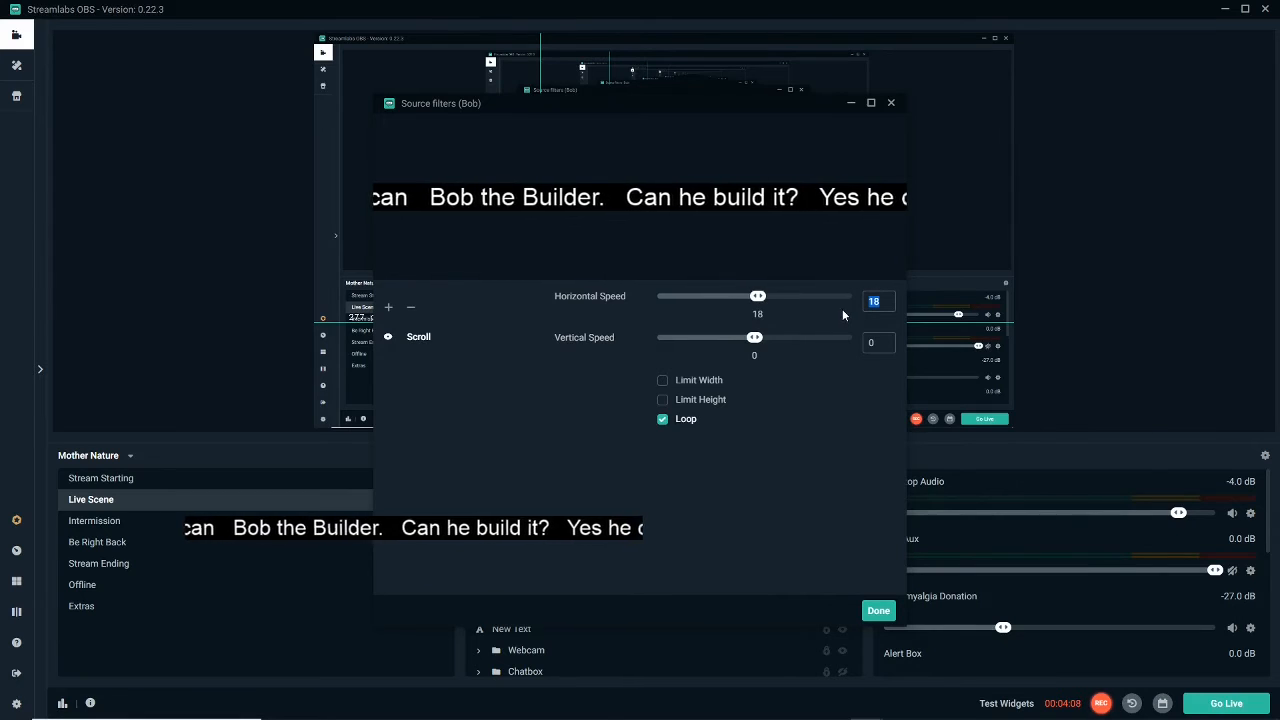
{"action": "type", "text": "24"}
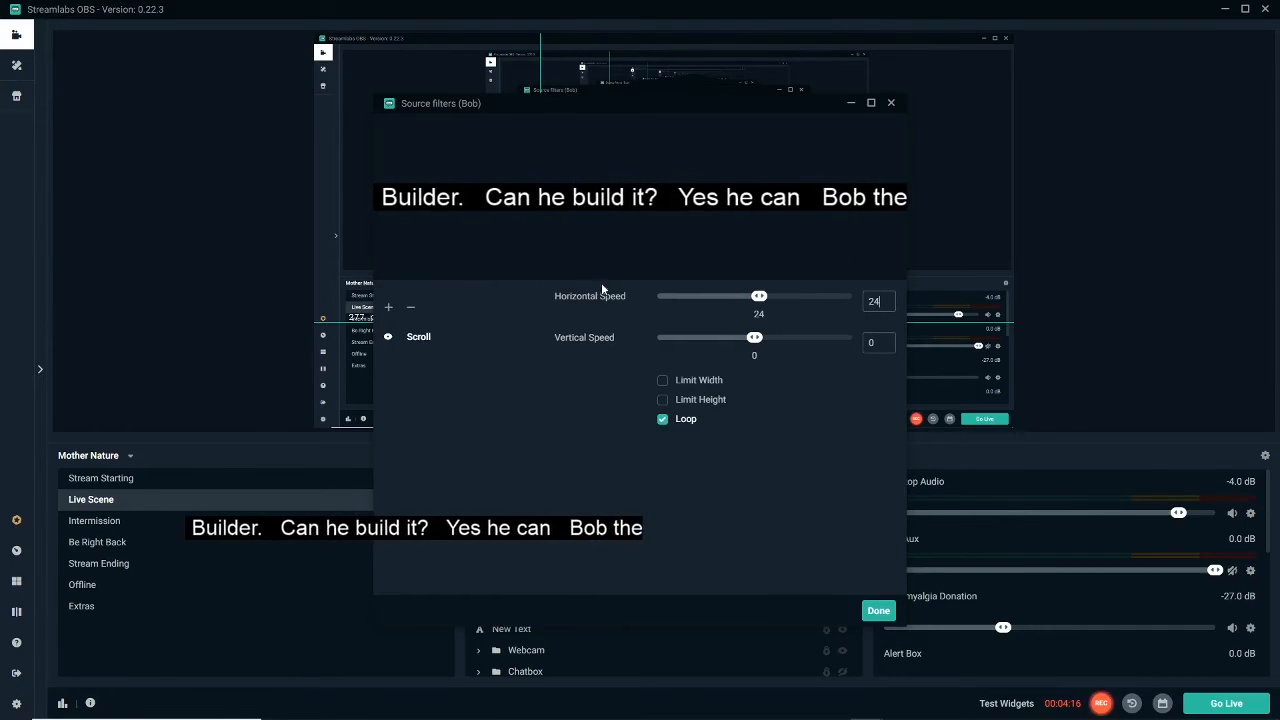
{"action": "left_click", "coordinate": [878, 610]}
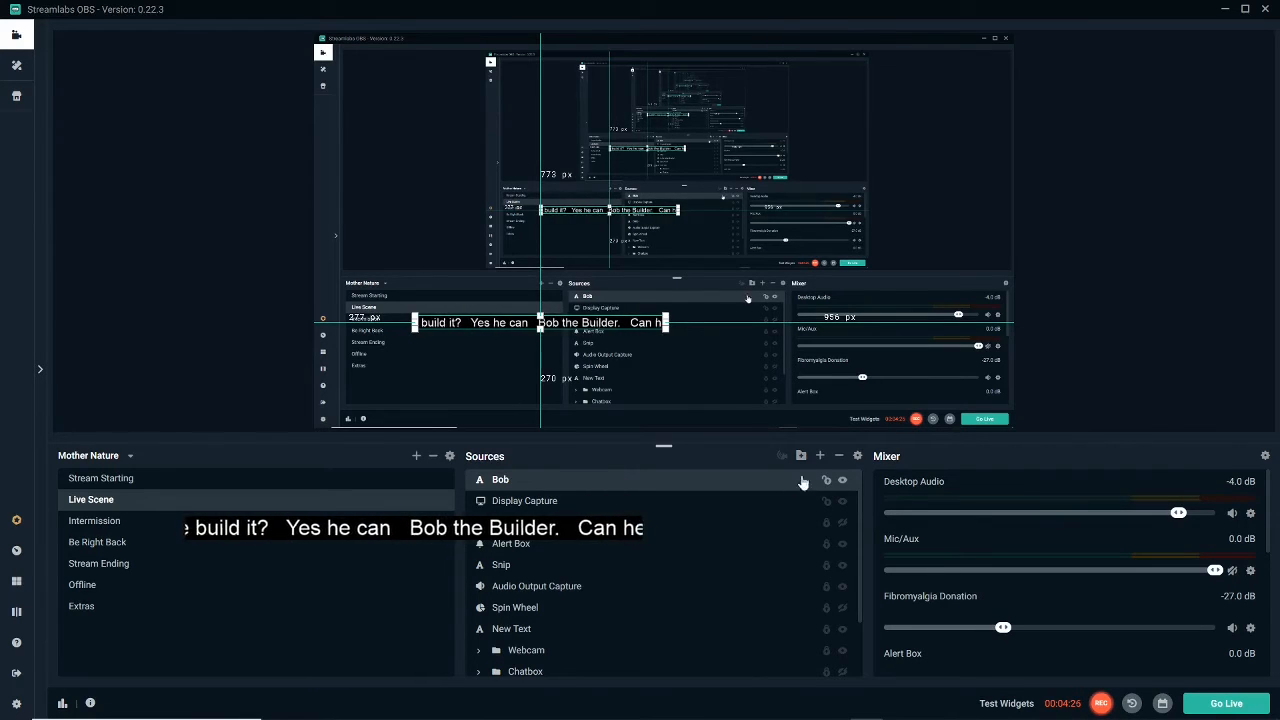
- Remove the Bob text source from the Live Scene
{"action": "left_click", "coordinate": [839, 456]}
{"action": "left_click", "coordinate": [673, 370]}
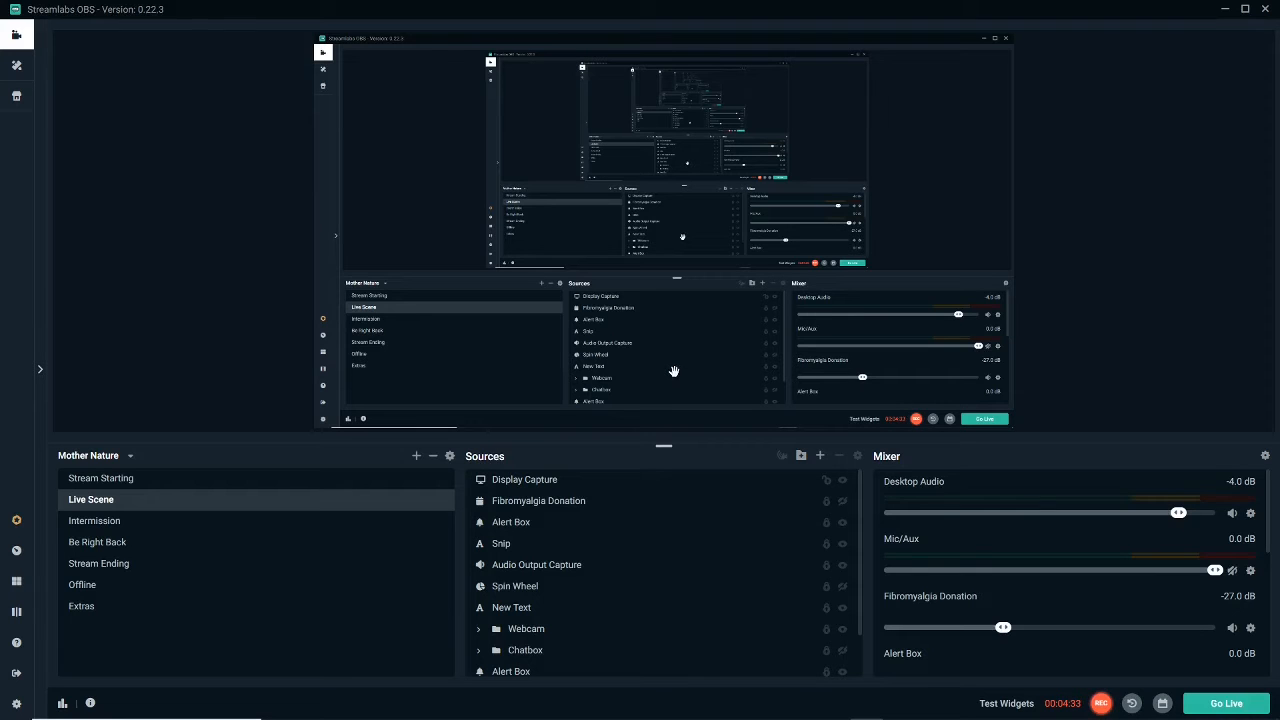
- Check the Spin Wheel widget's description and its existing-source option, and close the dialog without adding it
{"action": "left_click", "coordinate": [573, 597]}
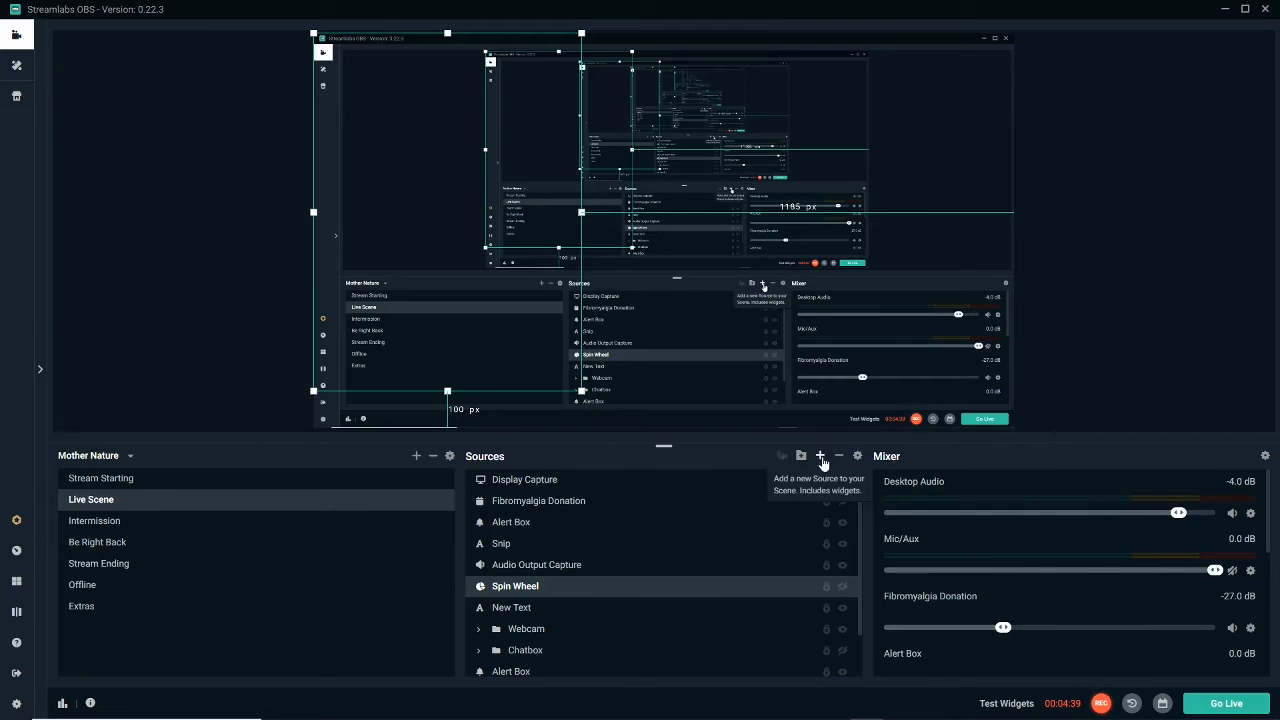
{"action": "left_click", "coordinate": [821, 458]}
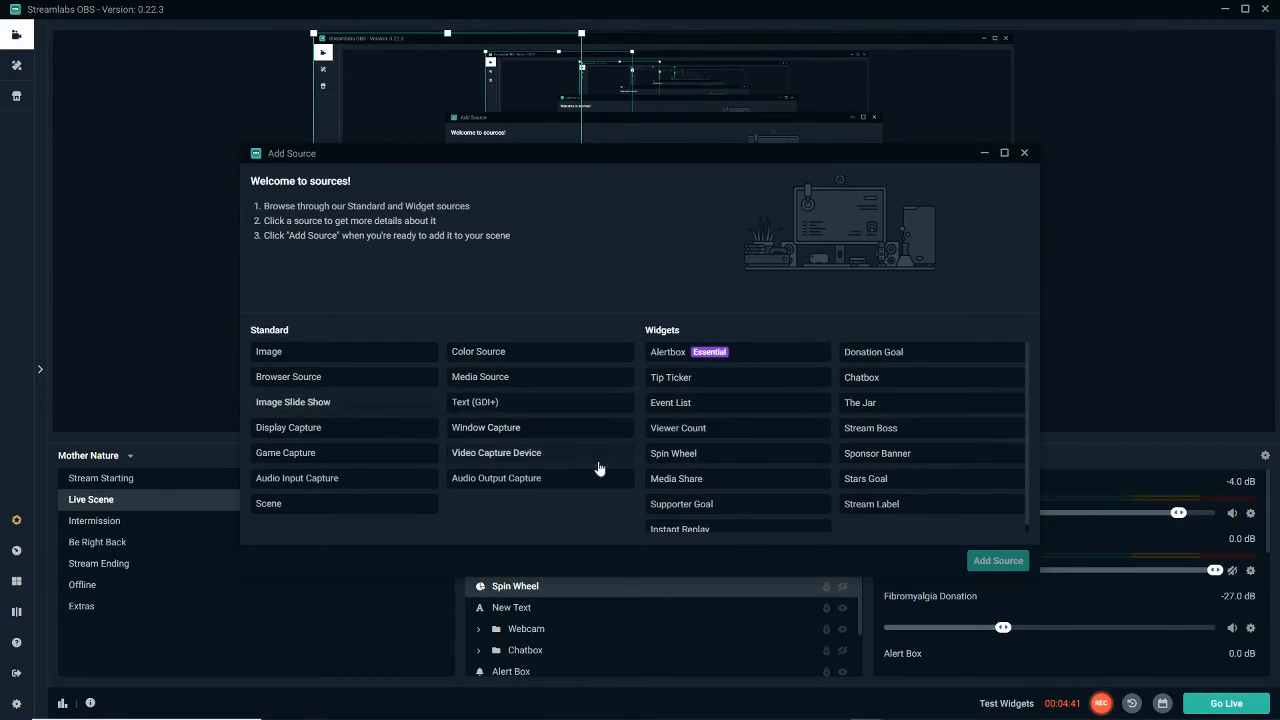
{"action": "left_click", "coordinate": [685, 460]}
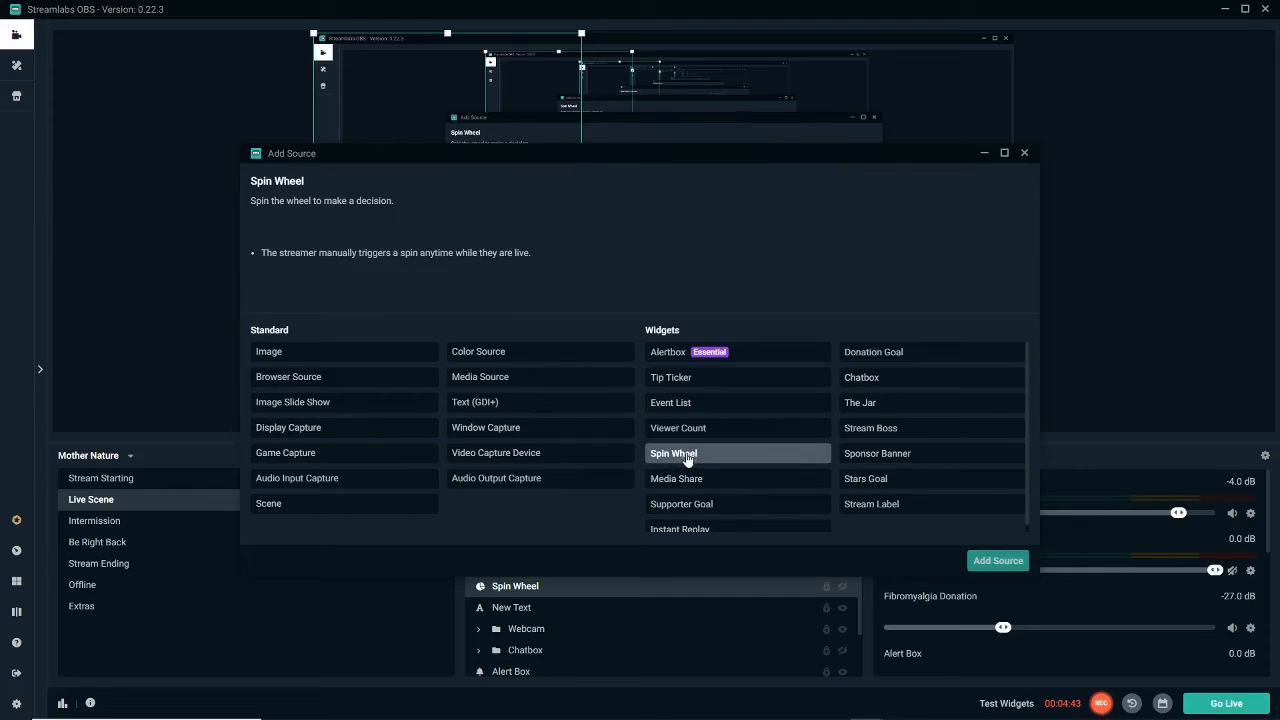
{"action": "left_click", "coordinate": [998, 560]}
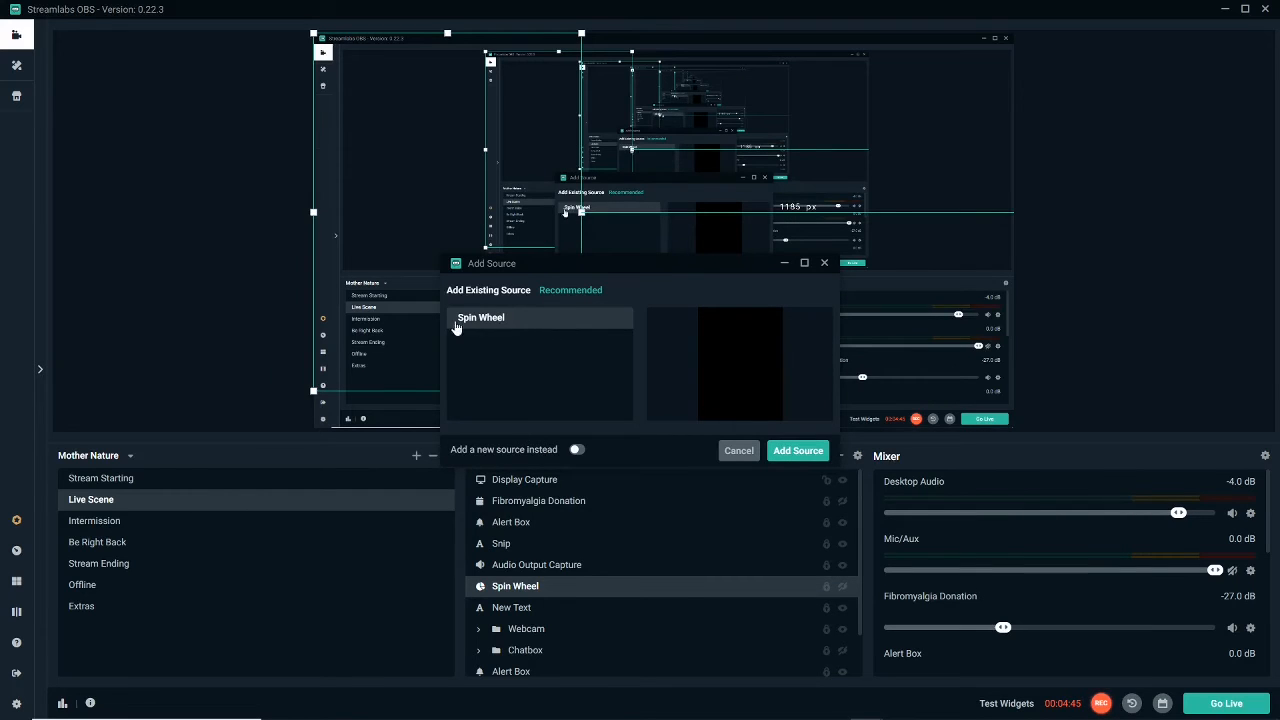
{"action": "left_click", "coordinate": [825, 264]}
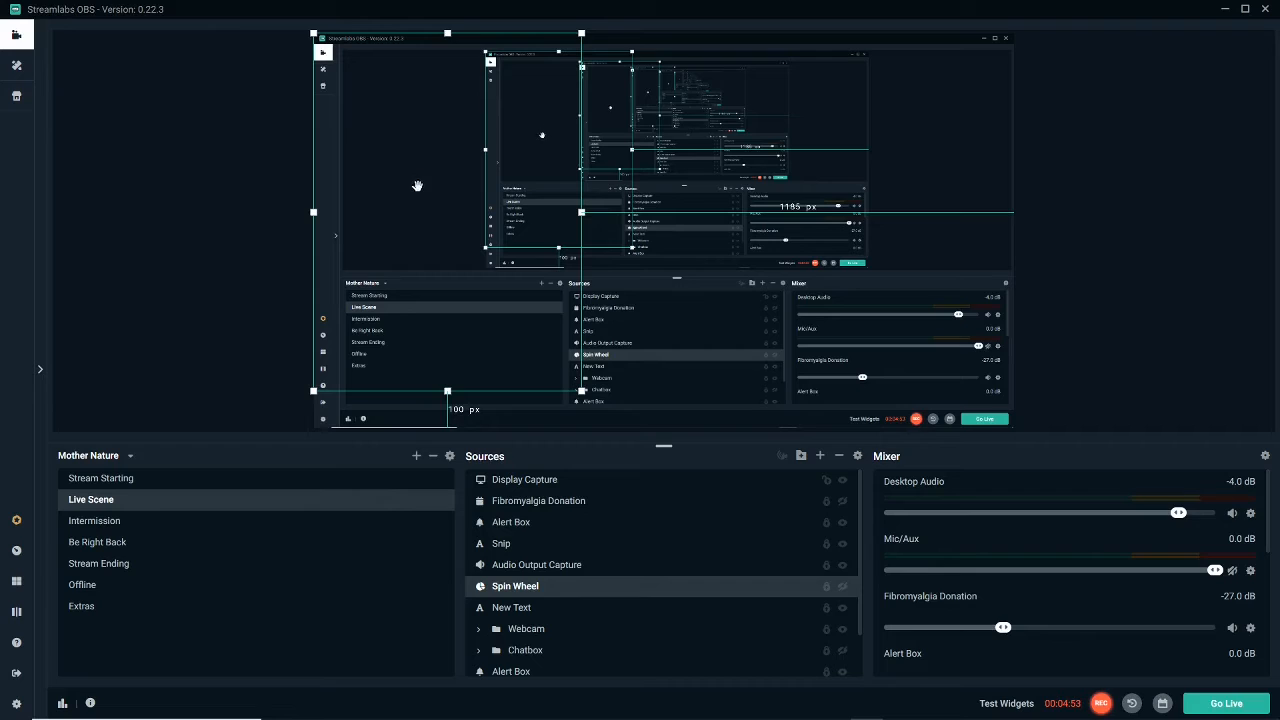
- Move the Live Scene's Display Capture aside to expose the camera image, and return it over the canvas
{"action": "left_click_drag", "start_coordinate": [676, 255], "coordinate": [936, 255]}
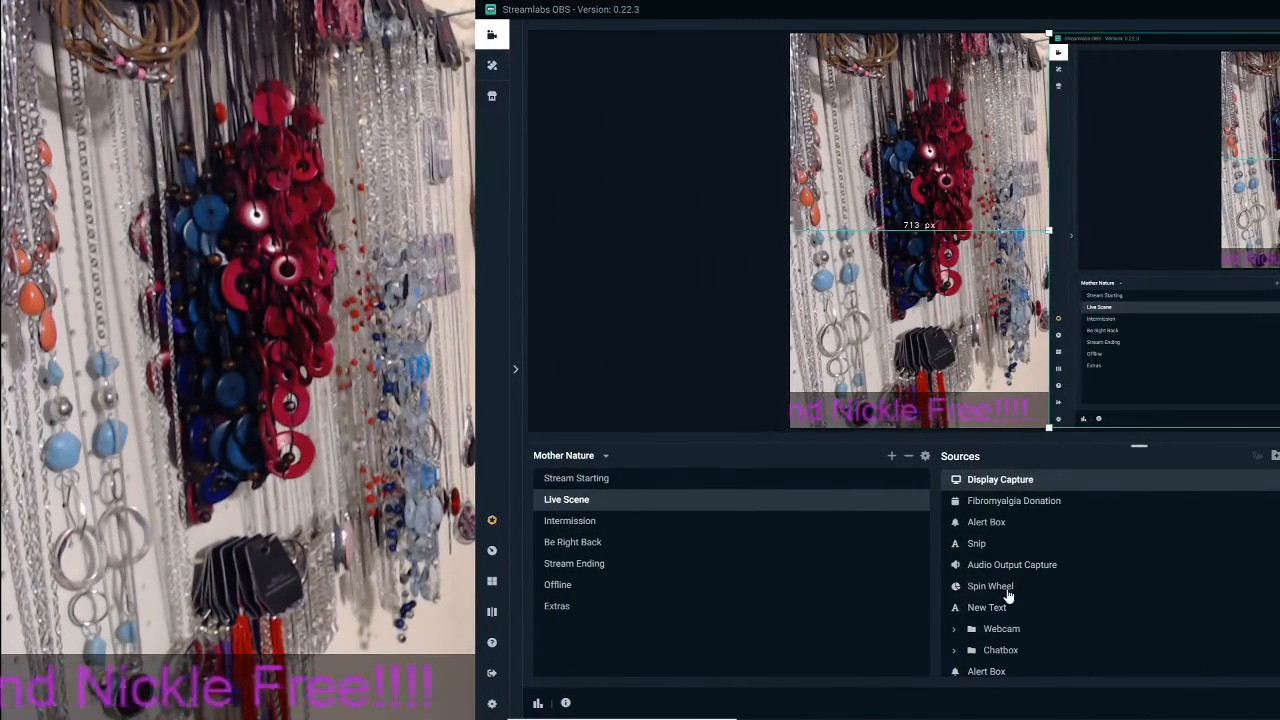
{"action": "left_click", "coordinate": [1008, 594]}
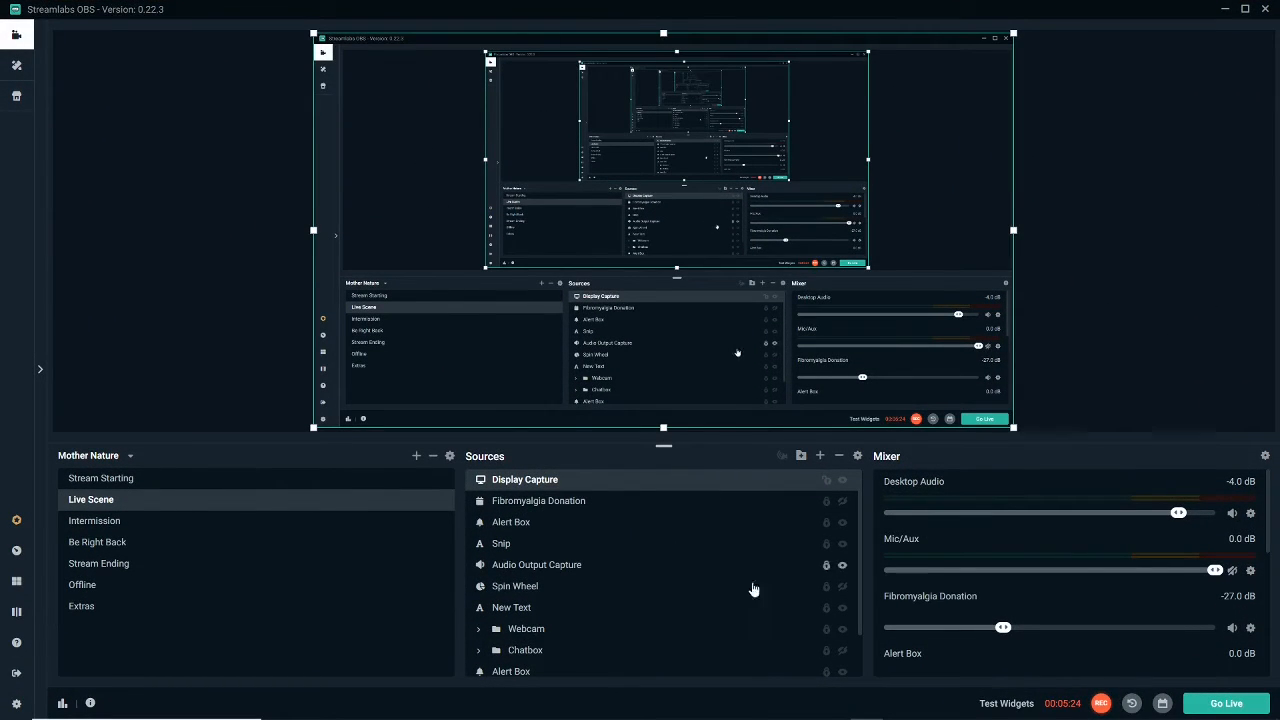
{"action": "scroll", "coordinate": [683, 580], "scroll_direction": "down", "scroll_amount": 2}
{"action": "scroll", "coordinate": [683, 580], "scroll_direction": "up", "scroll_amount": 2}
- Switch to the Stream Starting scene and check the Count Down Timer's browser source settings
{"action": "left_click", "coordinate": [246, 479]}
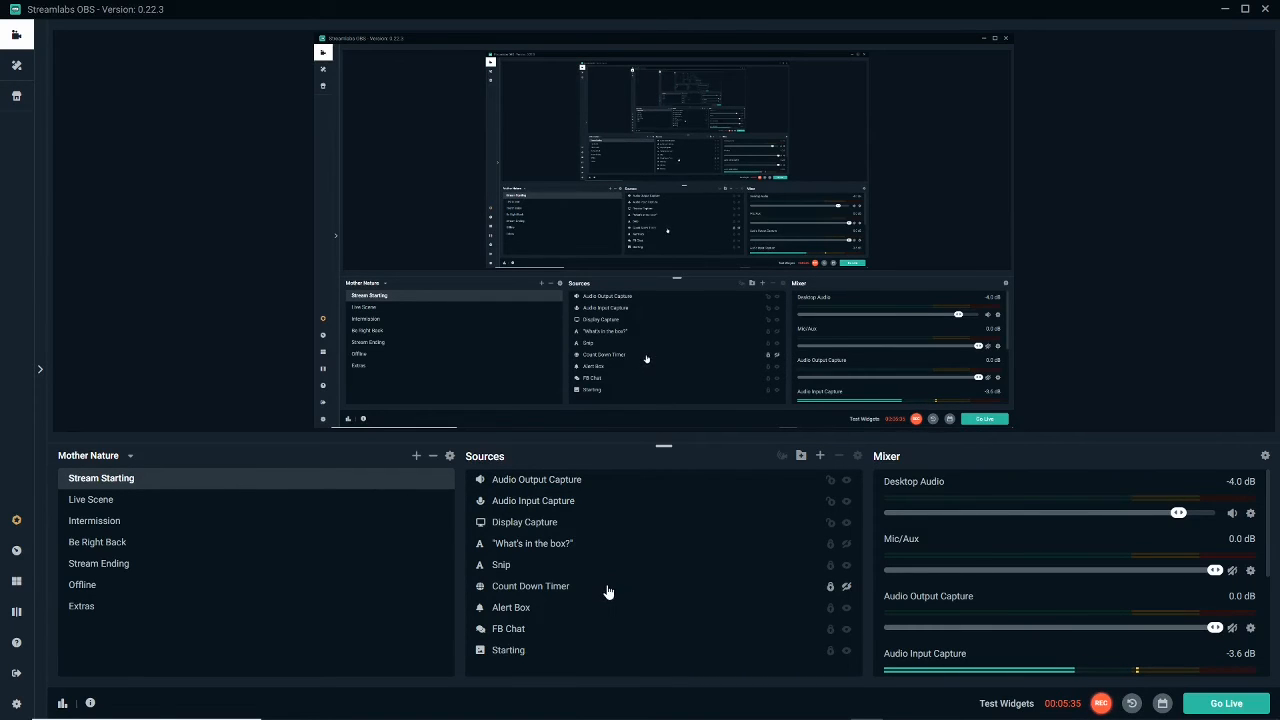
{"action": "left_click", "coordinate": [578, 594]}
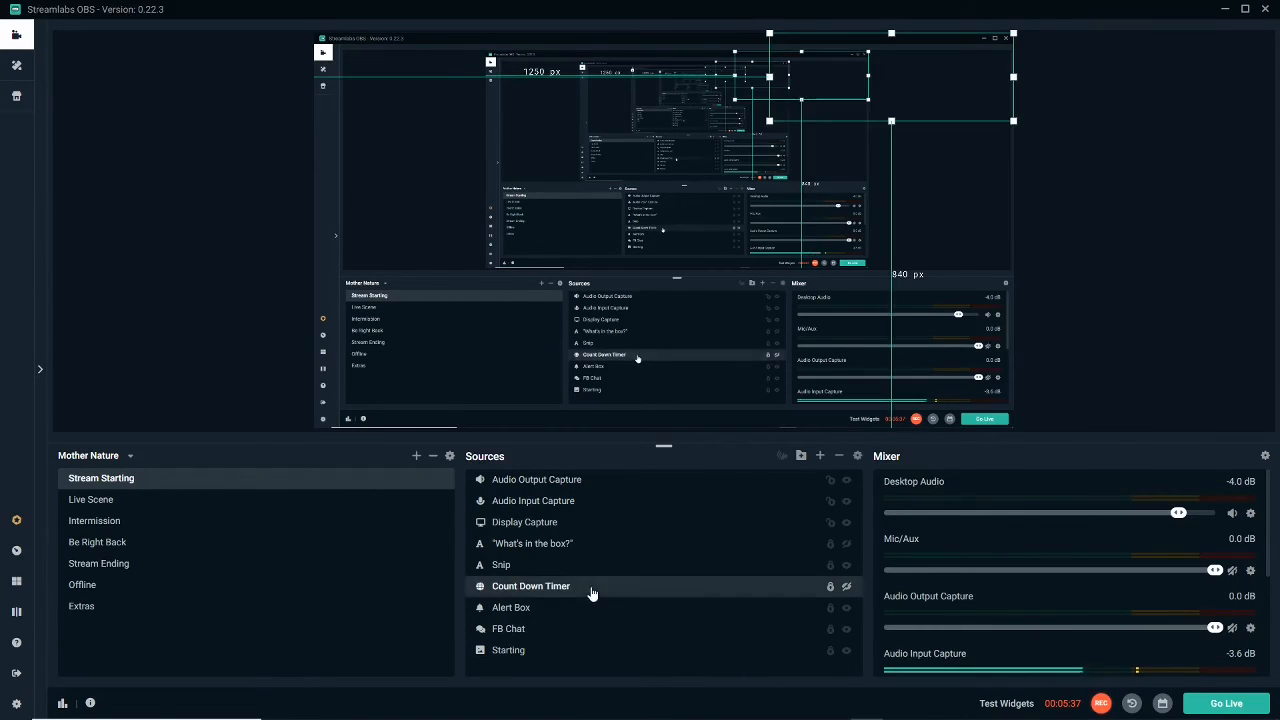
{"action": "right_click", "coordinate": [707, 585]}
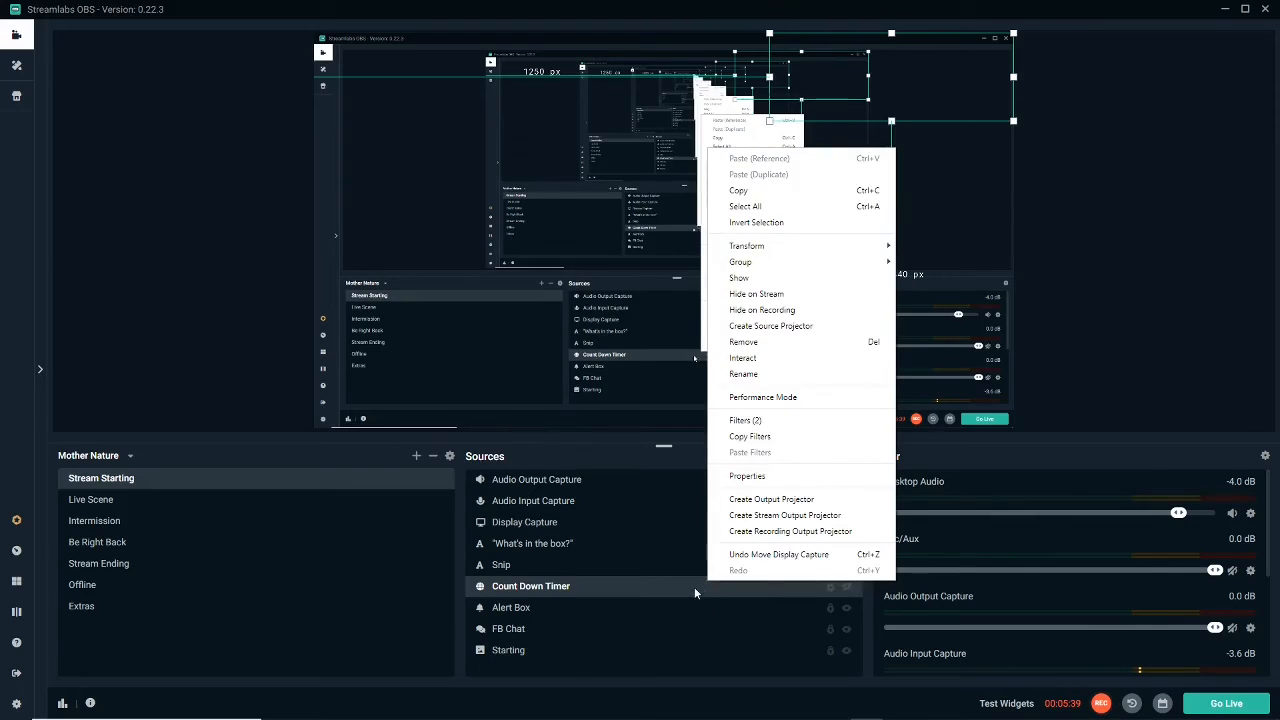
{"action": "left_click", "coordinate": [747, 476]}
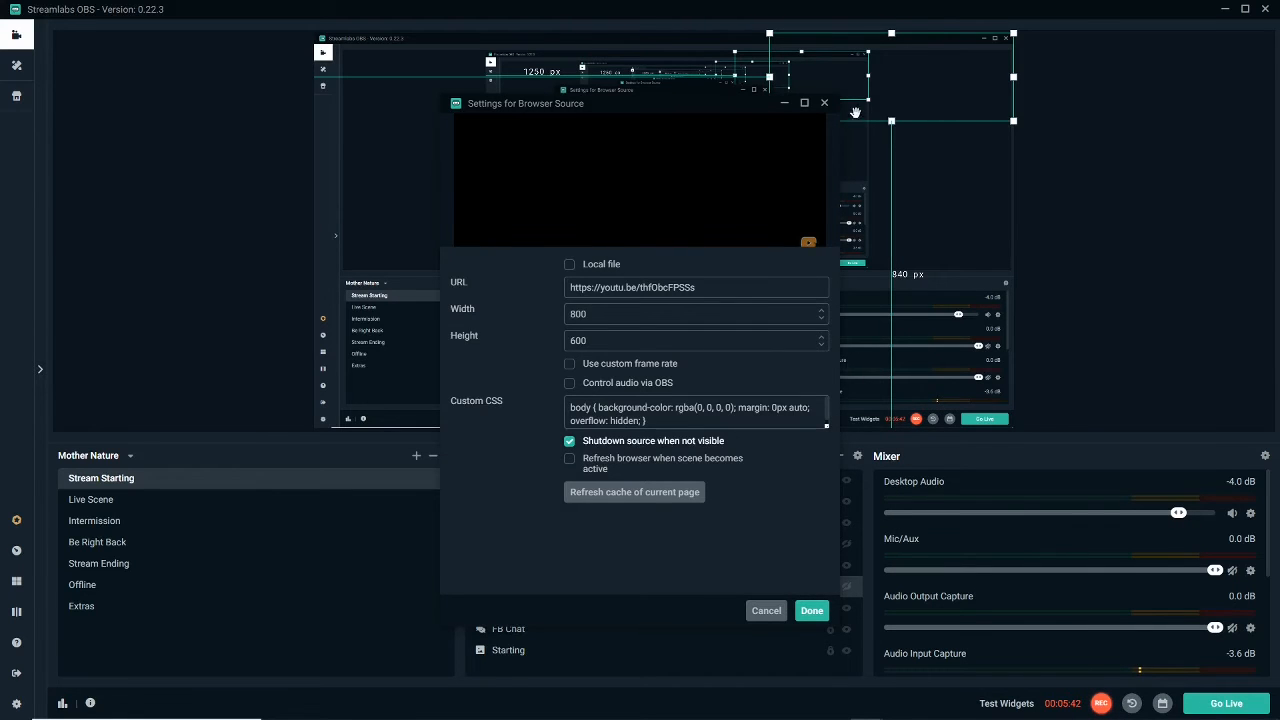
{"action": "left_click", "coordinate": [824, 102]}
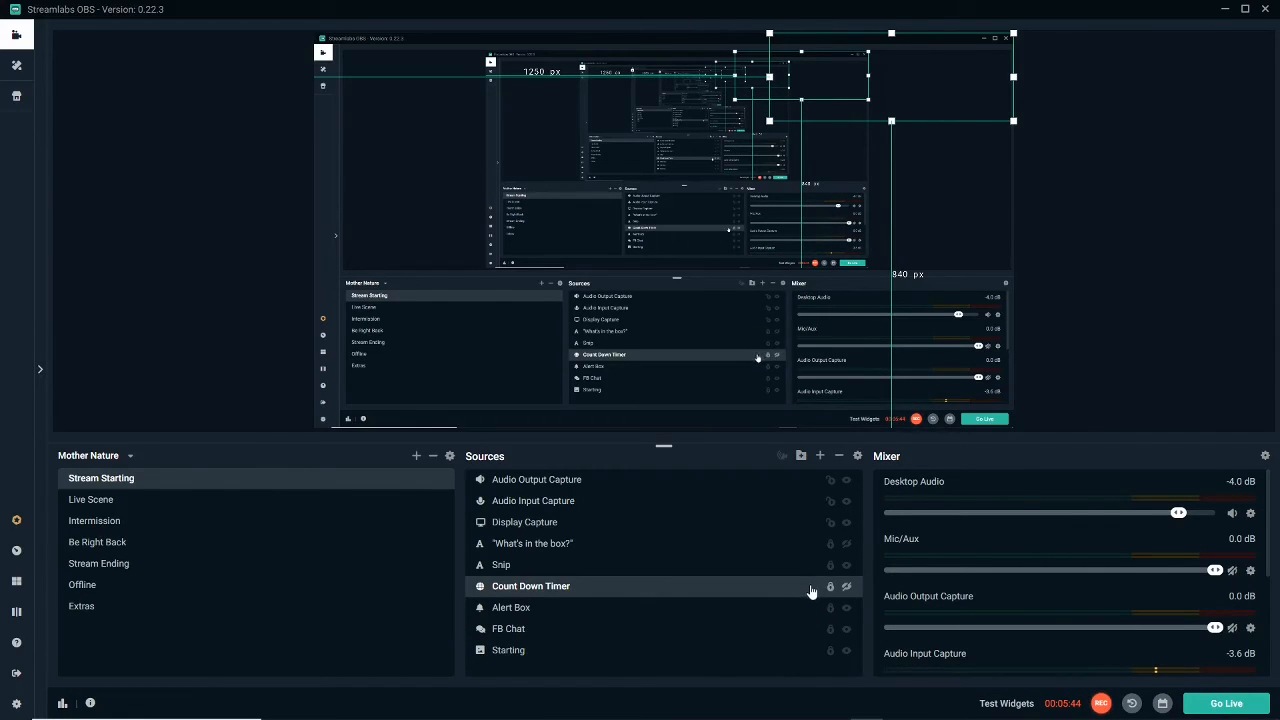
- Check the Browser Source description and its existing-source option, and close the dialog without adding a source
{"action": "left_click", "coordinate": [820, 456]}
{"action": "left_click", "coordinate": [283, 381]}
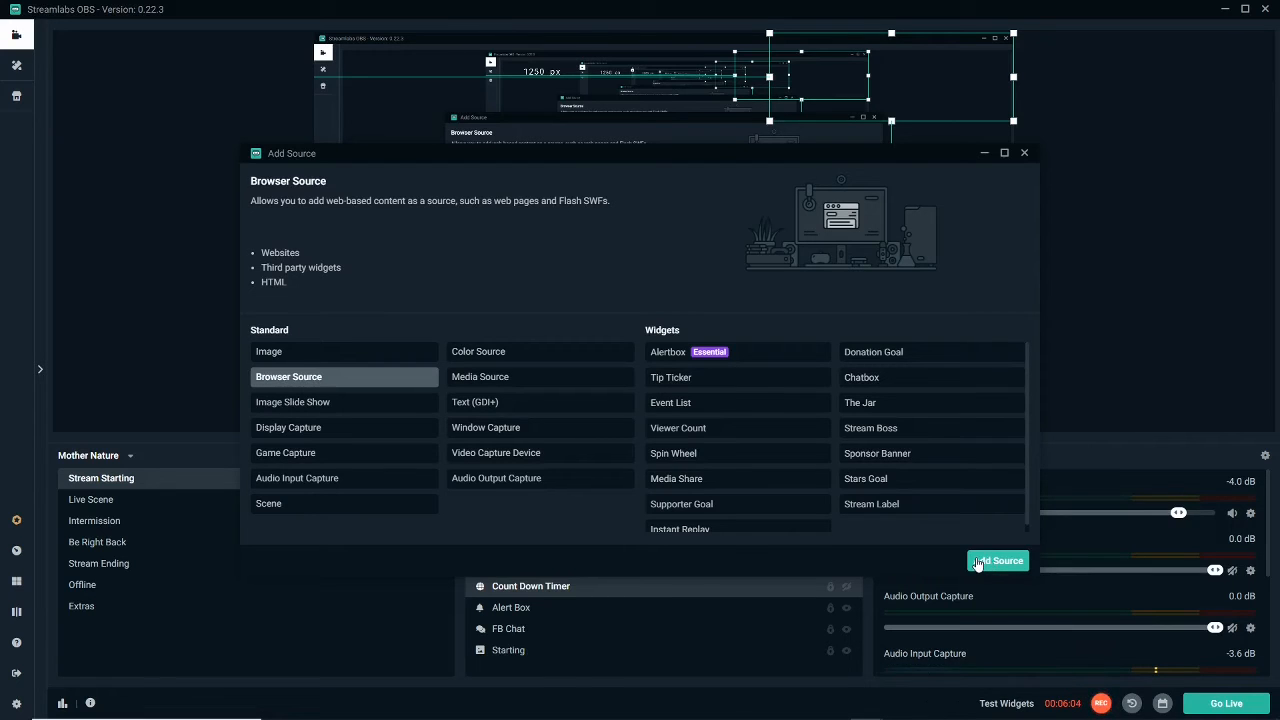
{"action": "left_click", "coordinate": [986, 563]}
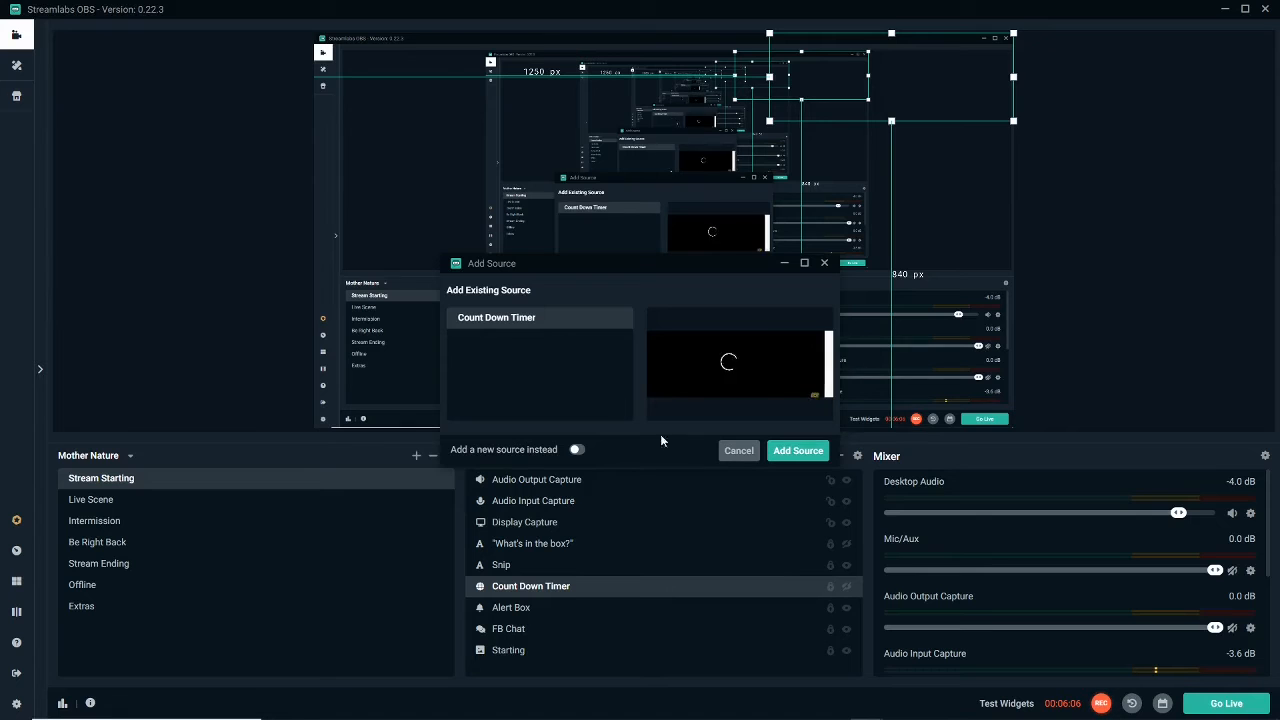
{"action": "left_click", "coordinate": [824, 263]}
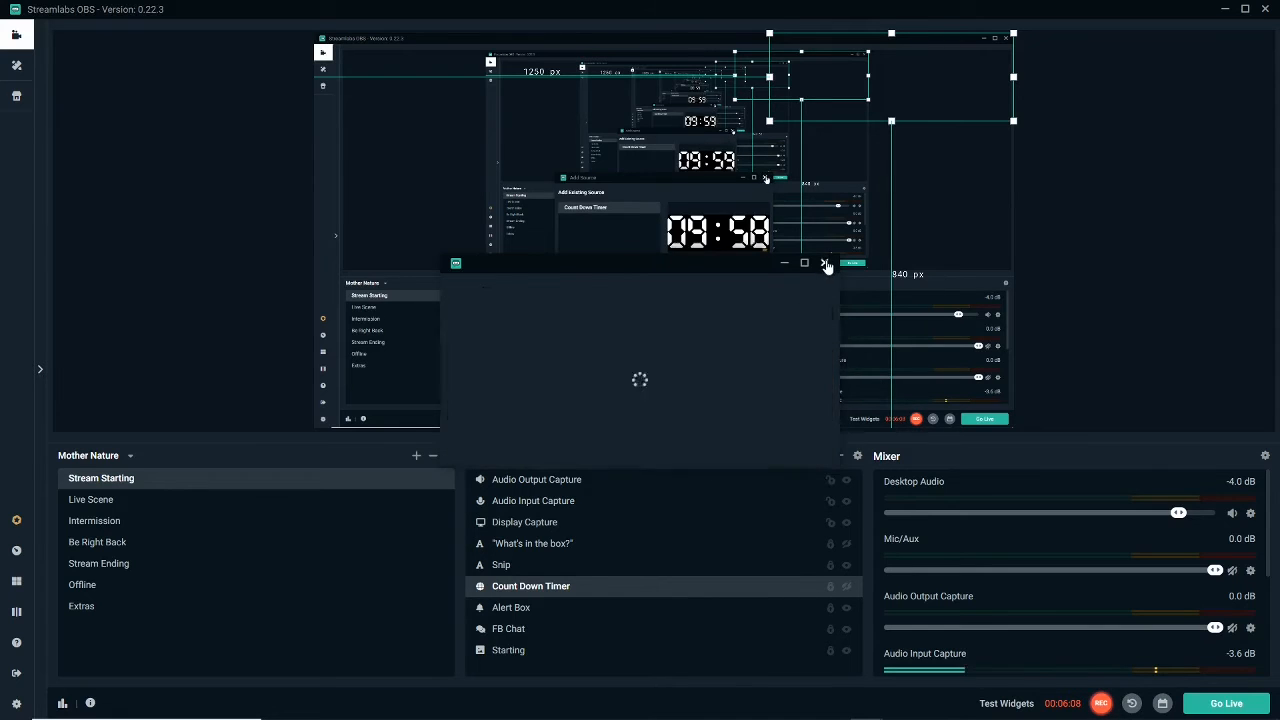
- Review the Count Down Timer's URL, size and visibility settings with the timer running, and cancel the dialog
{"action": "right_click", "coordinate": [520, 592]}
{"action": "left_click", "coordinate": [578, 484]}
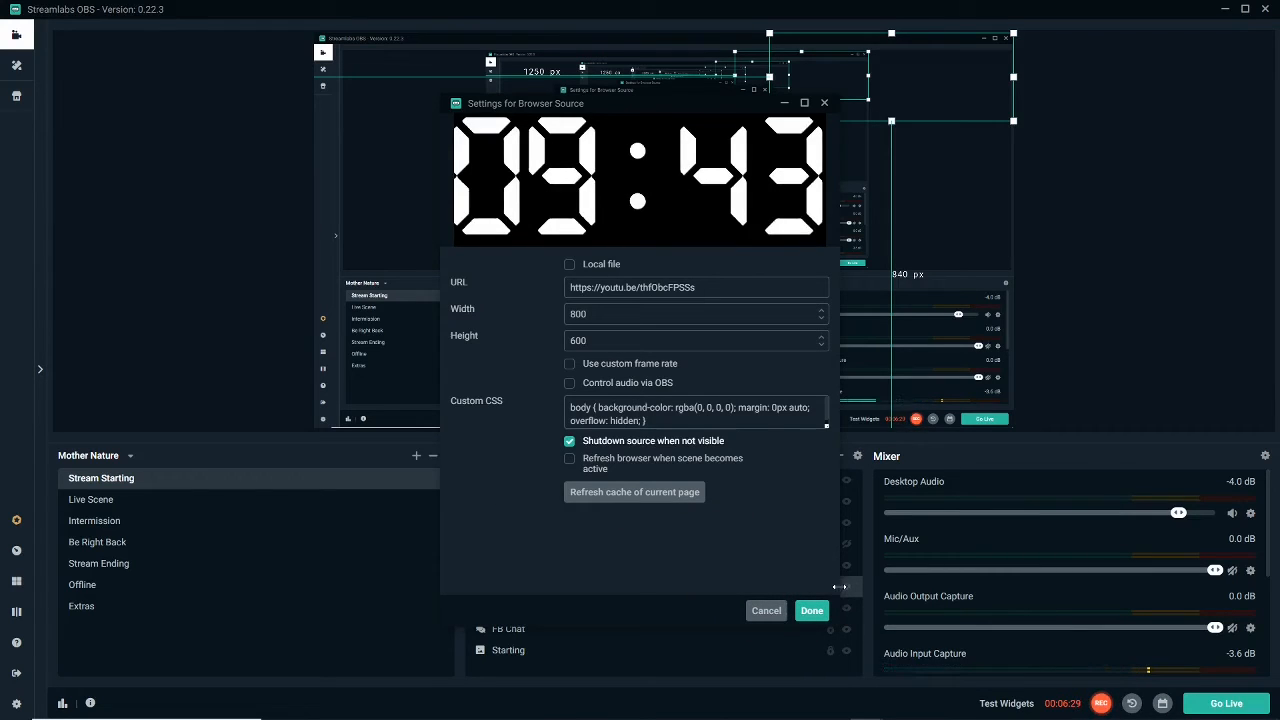
{"action": "left_click", "coordinate": [766, 611]}
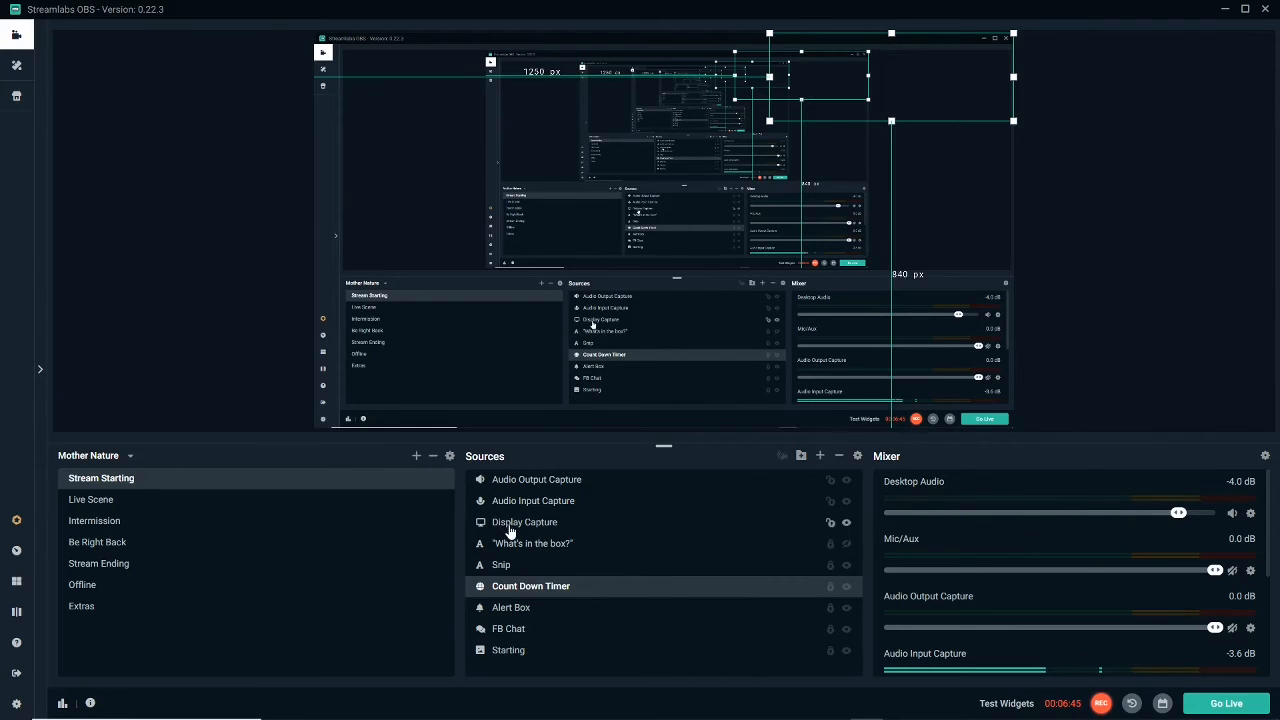
- Move the Stream Starting scene's Display Capture below the Count Down Timer and open the timer's source filters
{"action": "left_click_drag", "start_coordinate": [511, 525], "coordinate": [516, 592]}
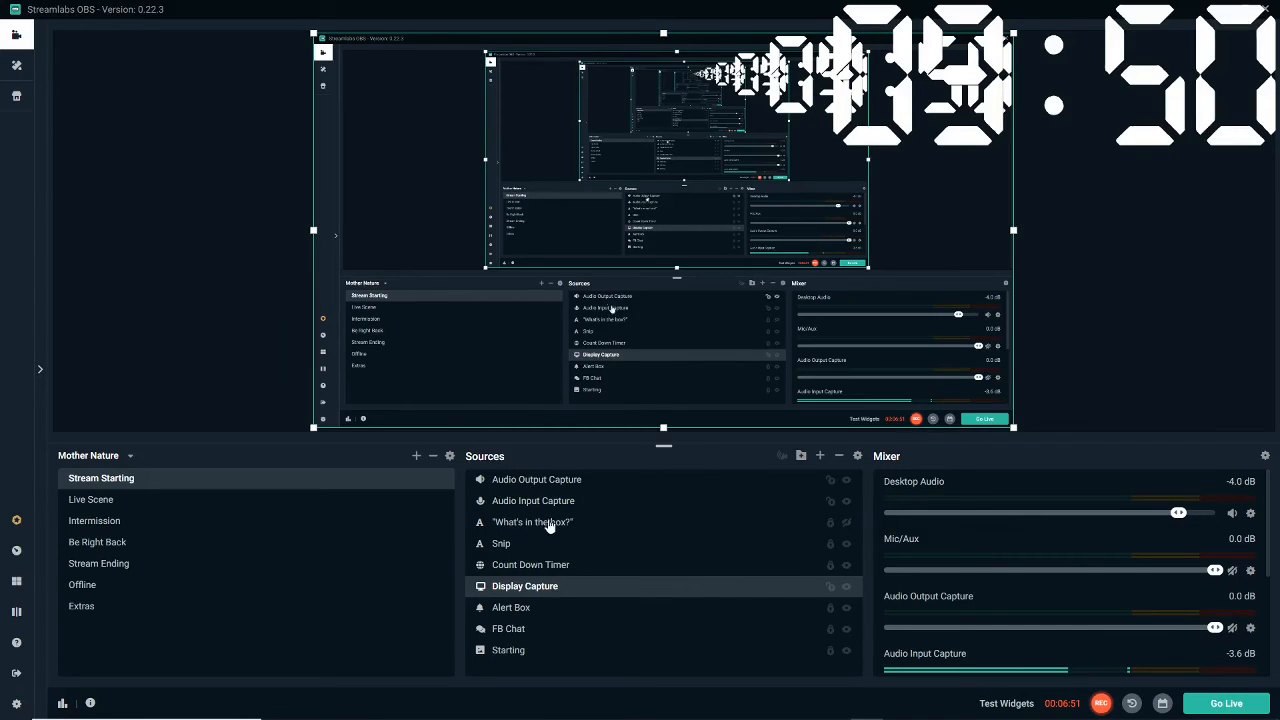
{"action": "left_click", "coordinate": [610, 568]}
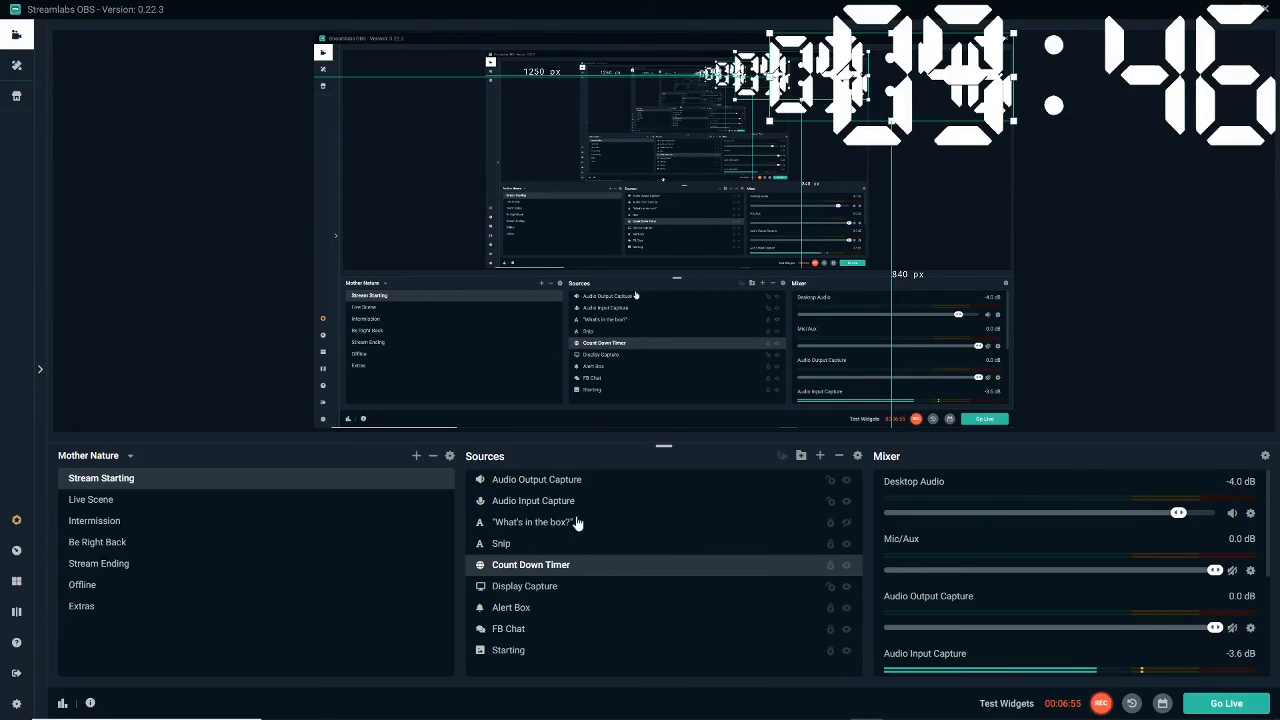
{"action": "right_click", "coordinate": [578, 565]}
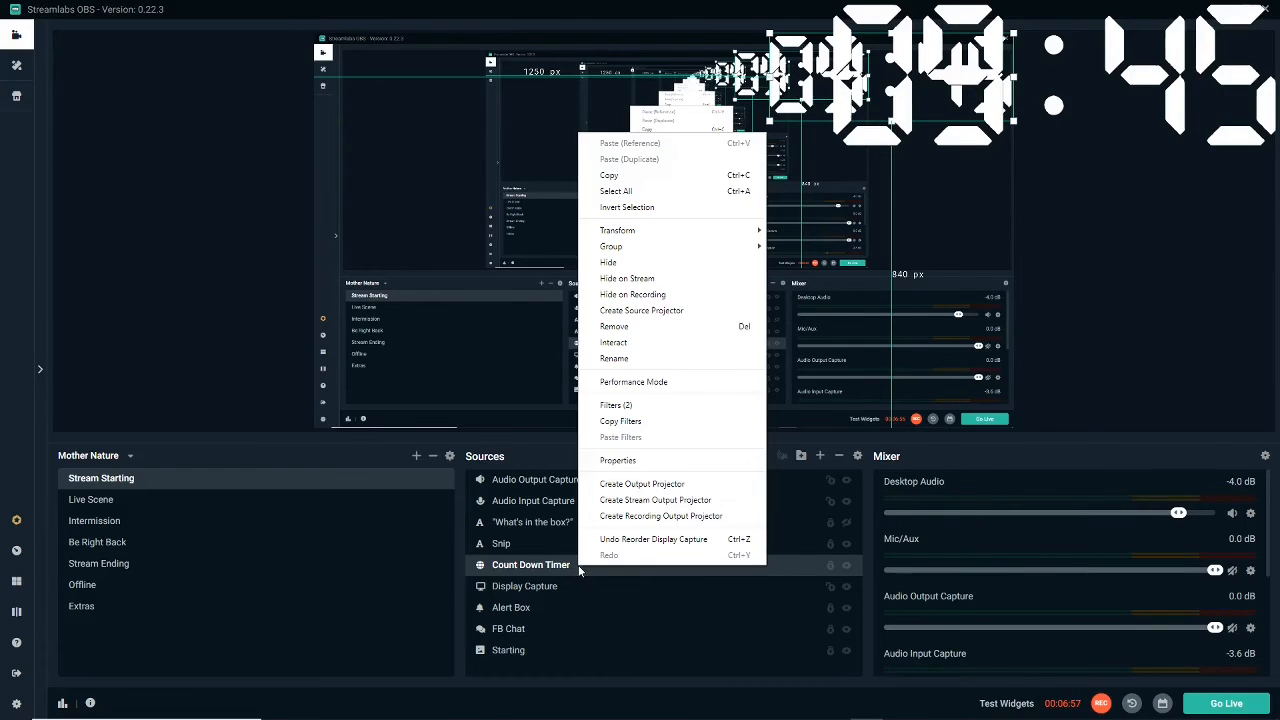
{"action": "left_click", "coordinate": [634, 405]}
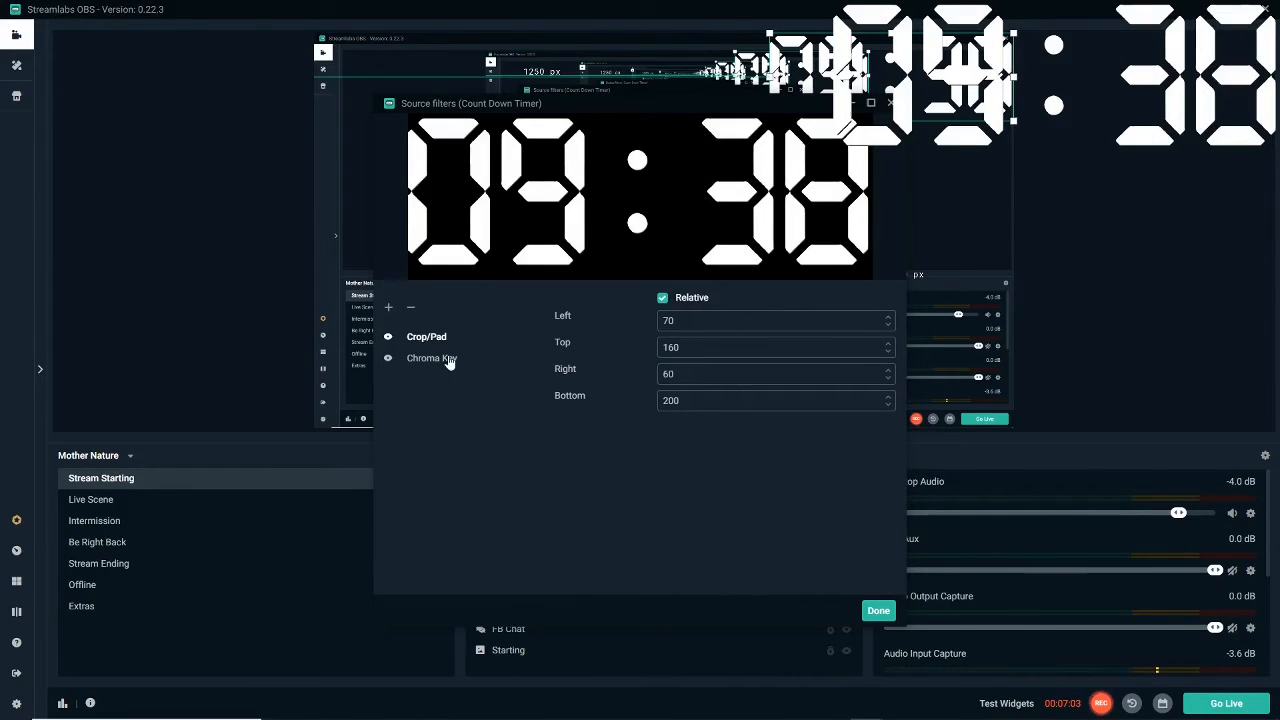
- Try Blue as the Count Down Timer's Chroma Key color type, restore Green, and close the source filters
{"action": "left_click", "coordinate": [437, 362]}
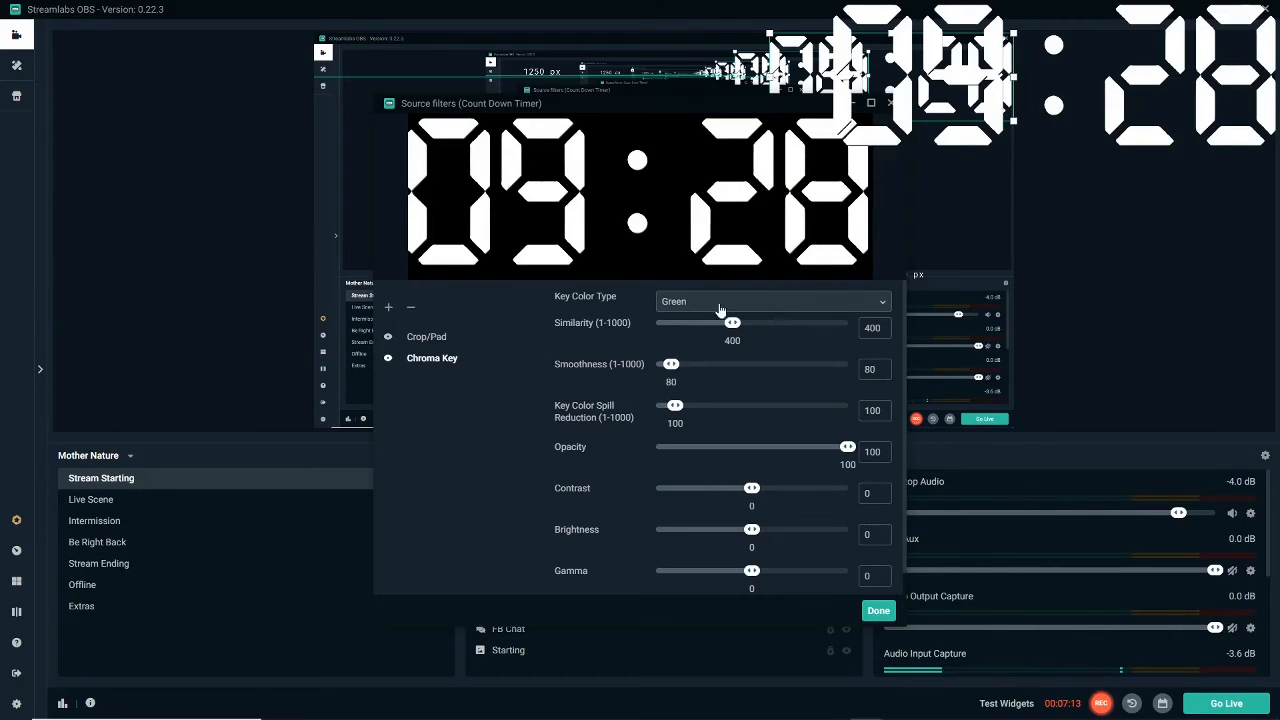
{"action": "left_click", "coordinate": [817, 308]}
{"action": "left_click", "coordinate": [767, 345]}
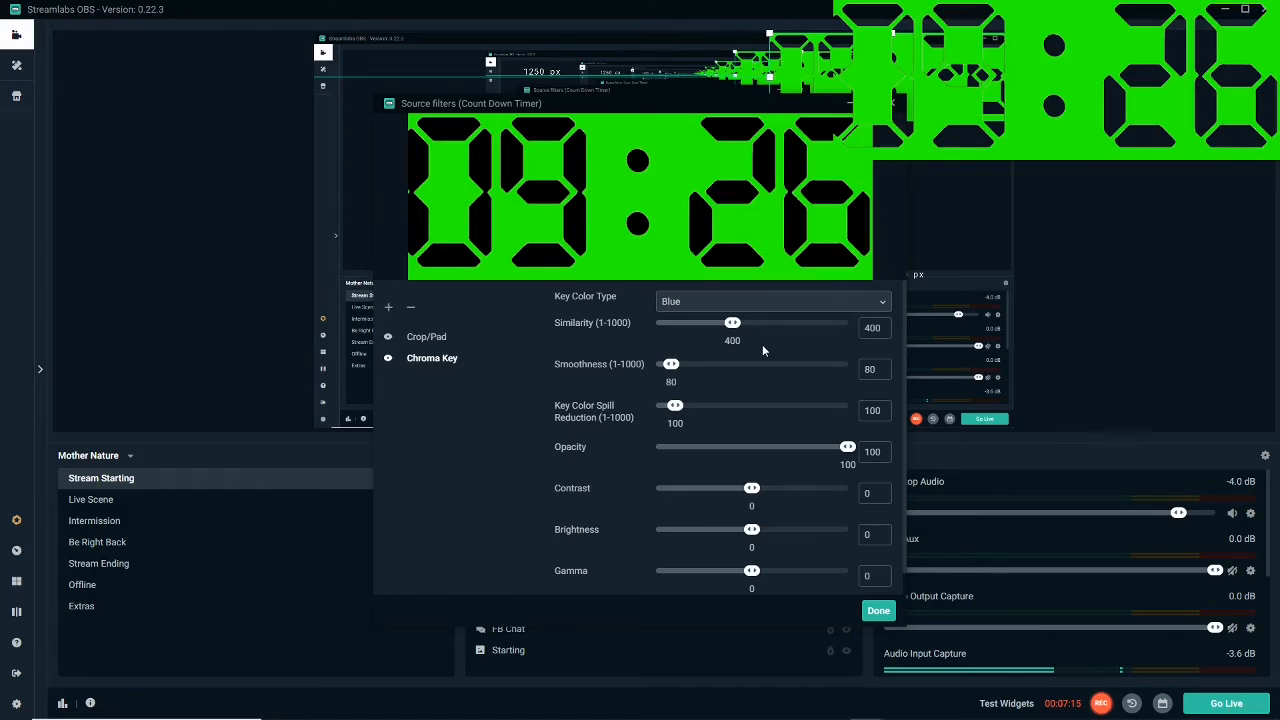
{"action": "left_click", "coordinate": [686, 301]}
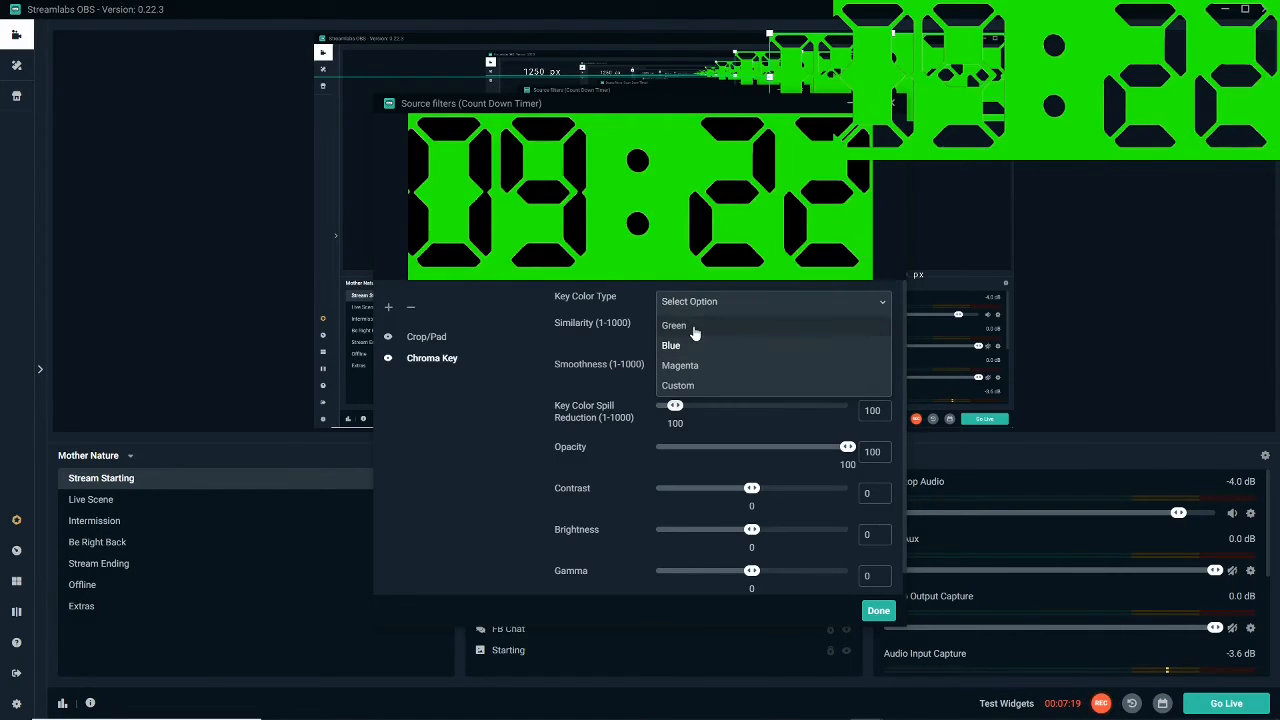
{"action": "left_click", "coordinate": [693, 325]}
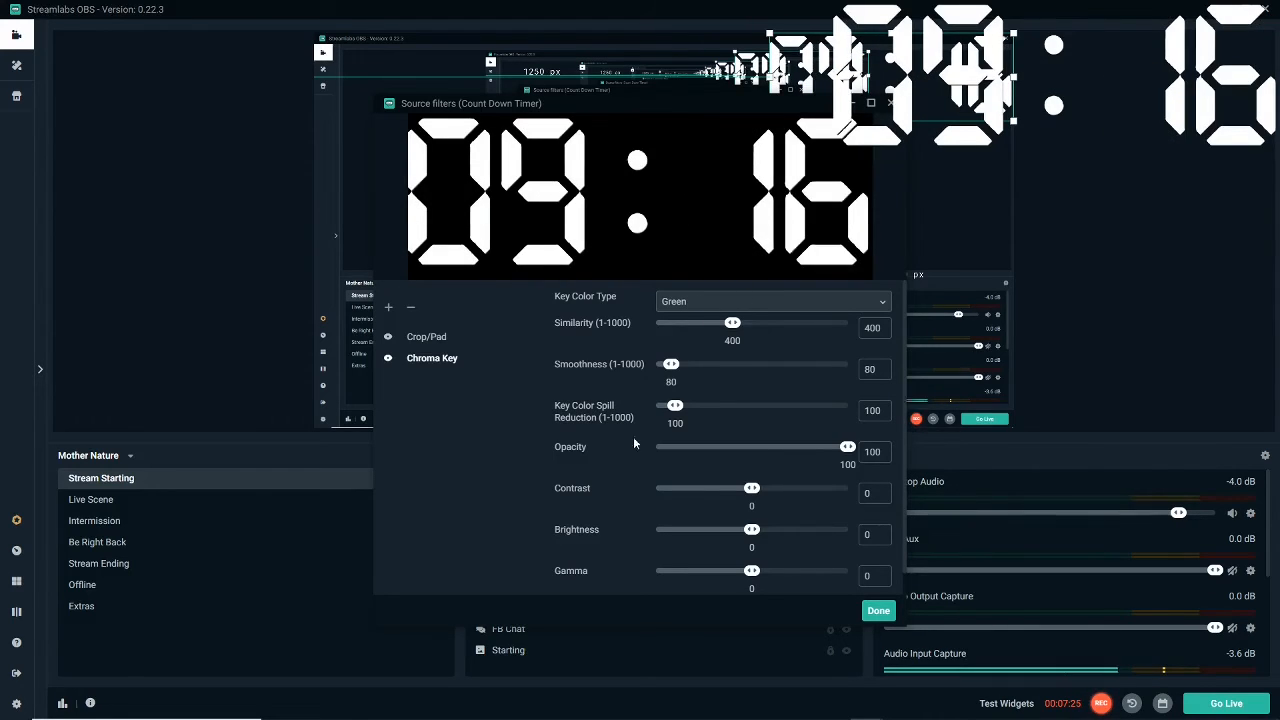
{"action": "left_click", "coordinate": [878, 612]}
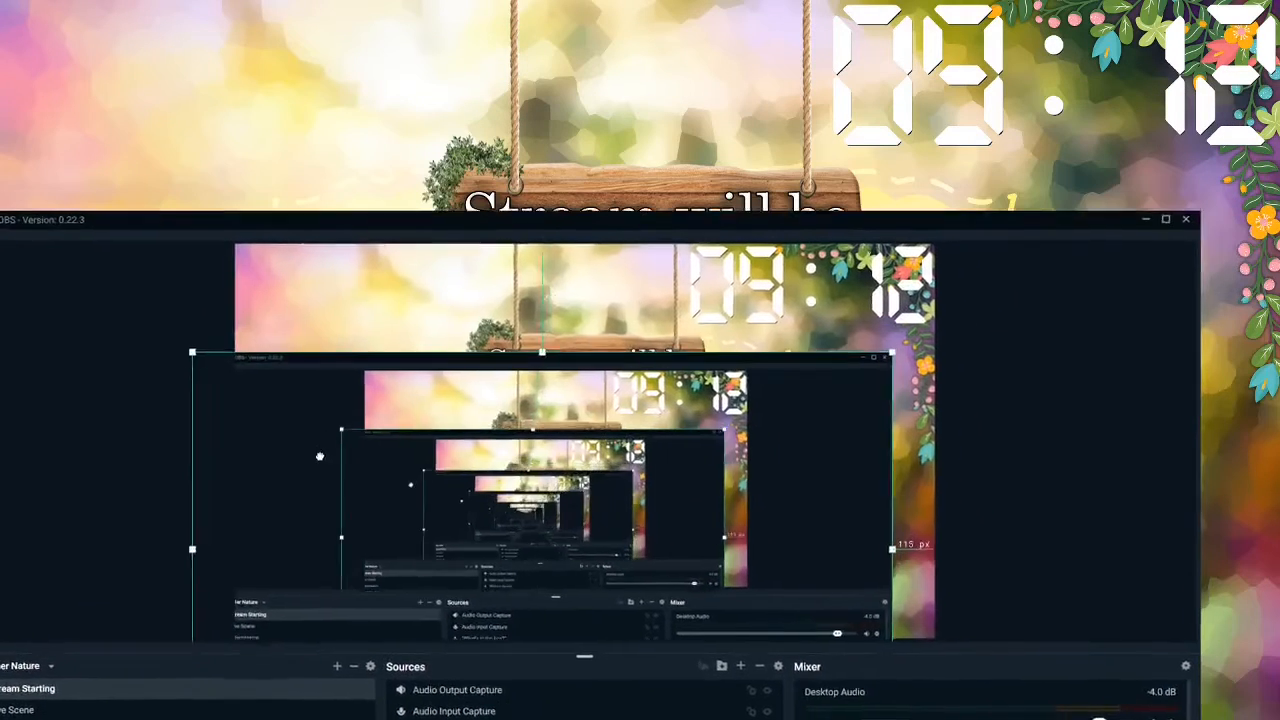
- Shift the Display Capture down to check the timer over the scene background, and return the capture to fill the canvas
{"action": "left_click_drag", "start_coordinate": [319, 456], "coordinate": [397, 465]}
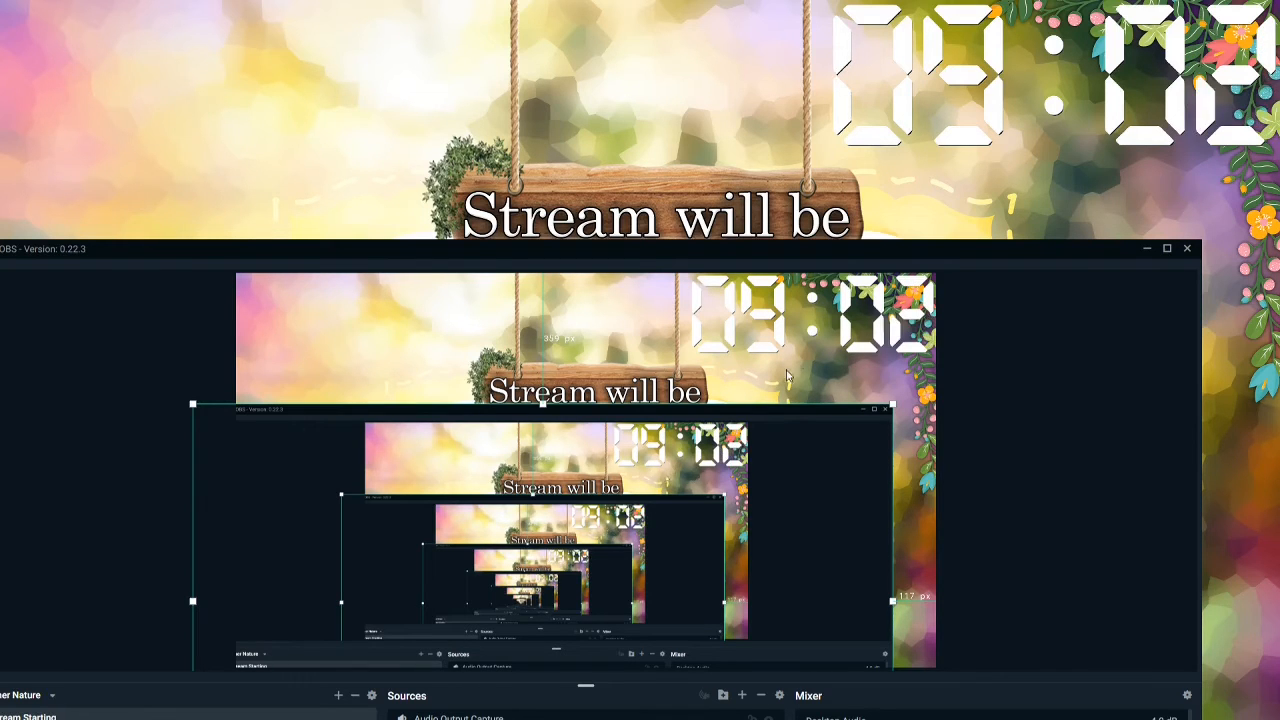
{"action": "left_click_drag", "start_coordinate": [670, 412], "coordinate": [795, 42]}
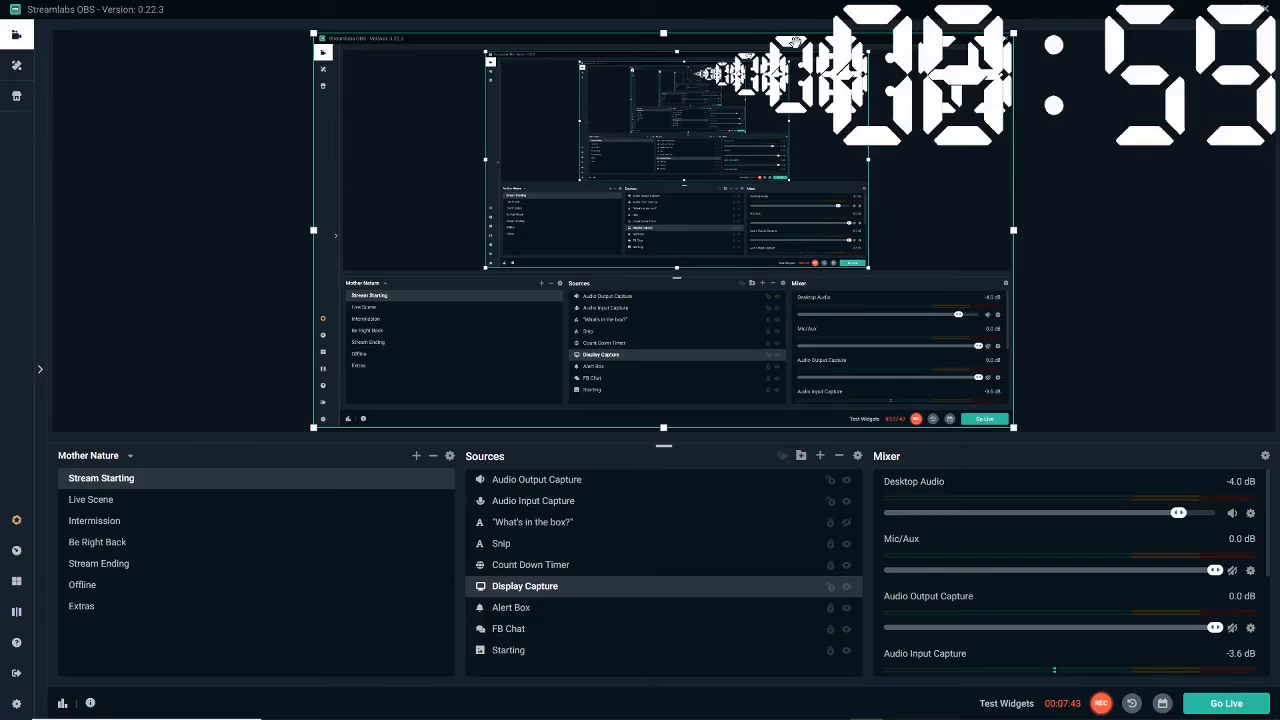
- Select the Snip source, check the files in the Music\Snip folder in File Explorer, and close the folder
{"action": "left_click", "coordinate": [527, 553]}
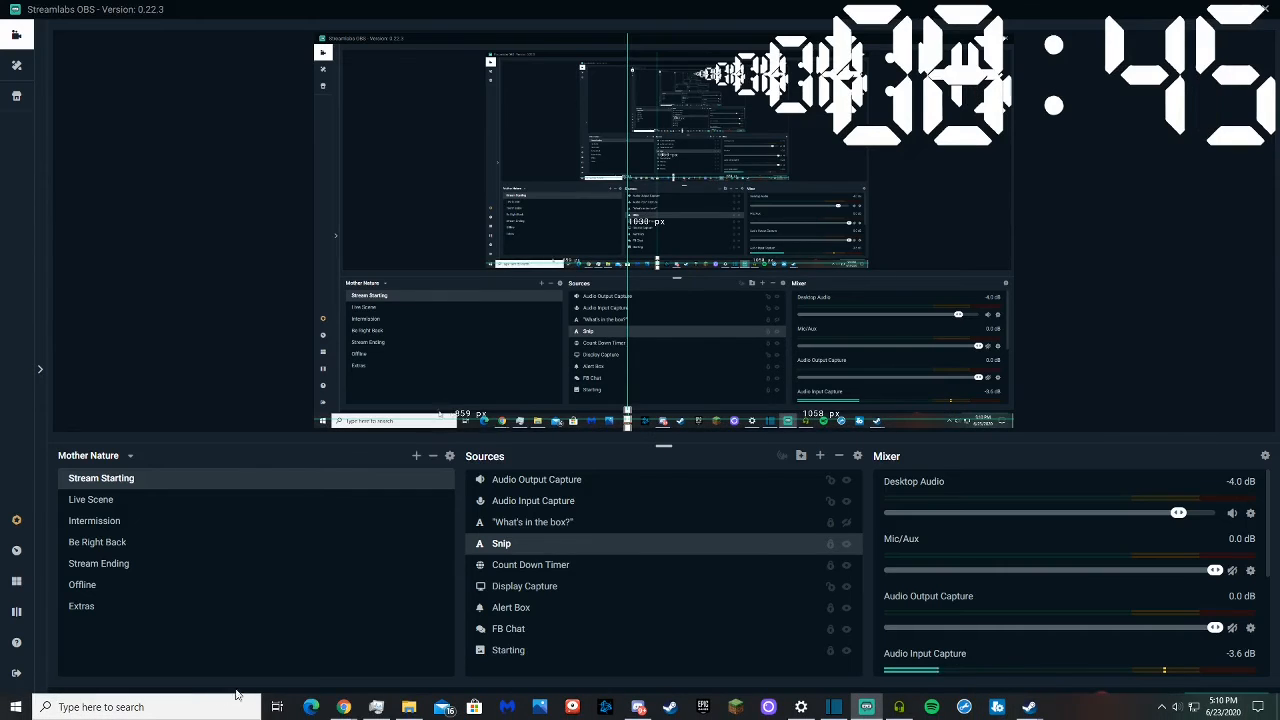
{"action": "right_click", "coordinate": [410, 707]}
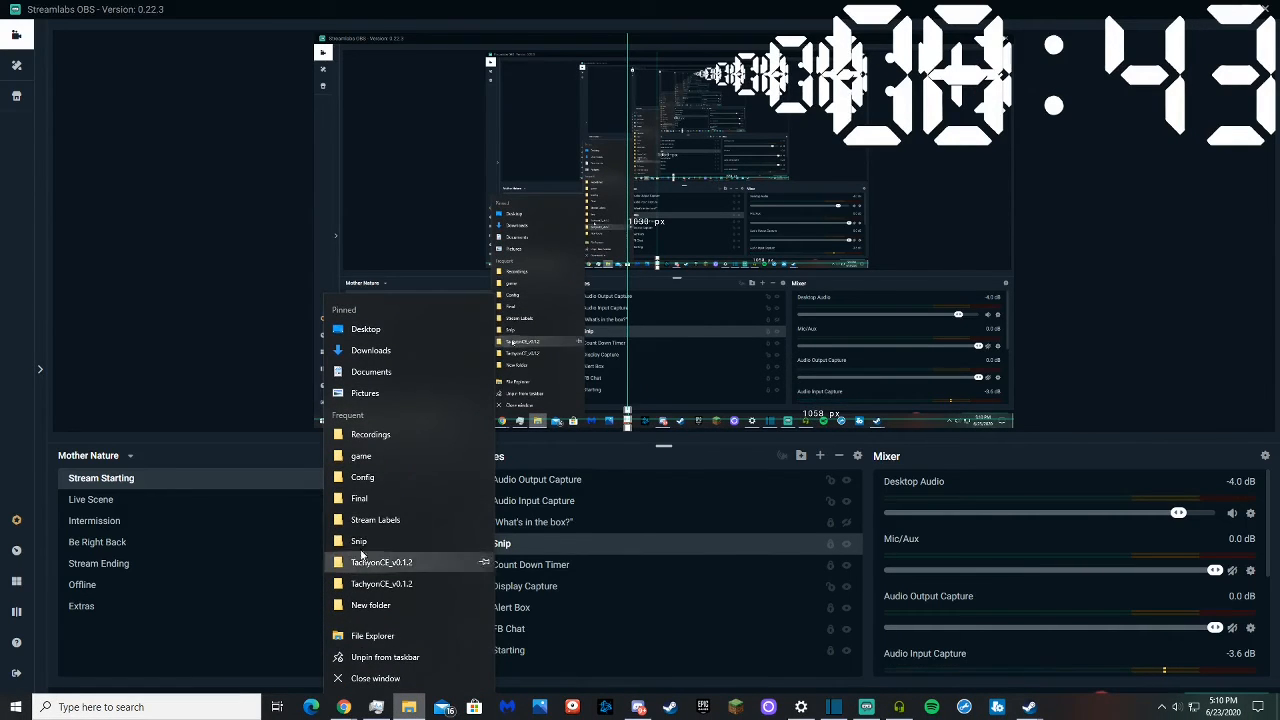
{"action": "left_click", "coordinate": [367, 543]}
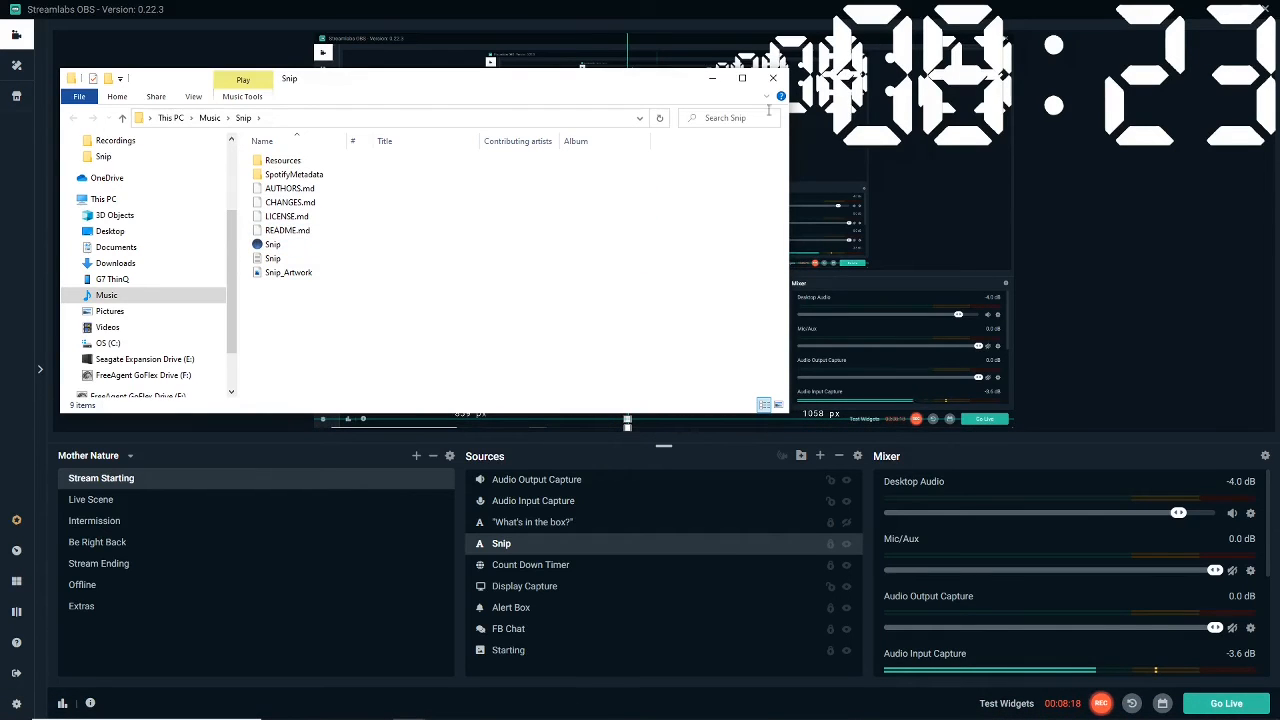
{"action": "left_click", "coordinate": [772, 78]}
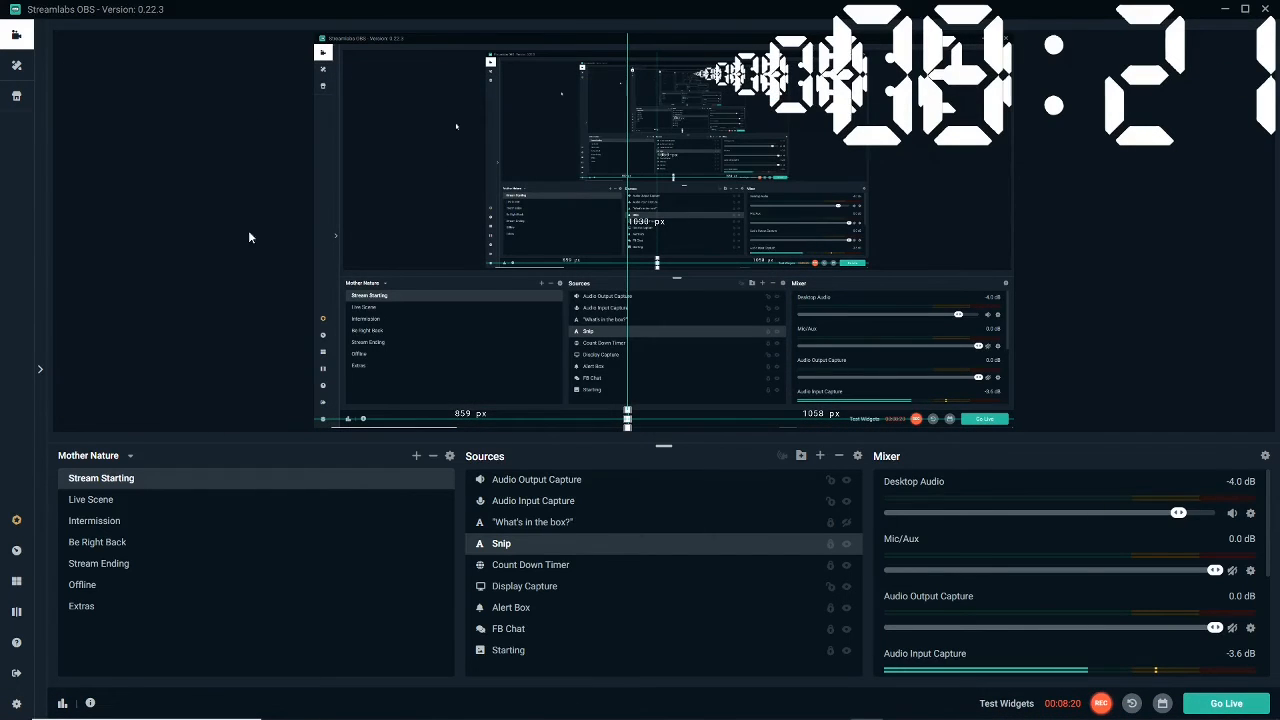
- Switch to Spotify, view Recently Played, start playing Hellcat by Desmeon, and return to Streamlabs OBS with the Snip source selected
{"action": "mouse_move", "coordinate": [1031, 712]}
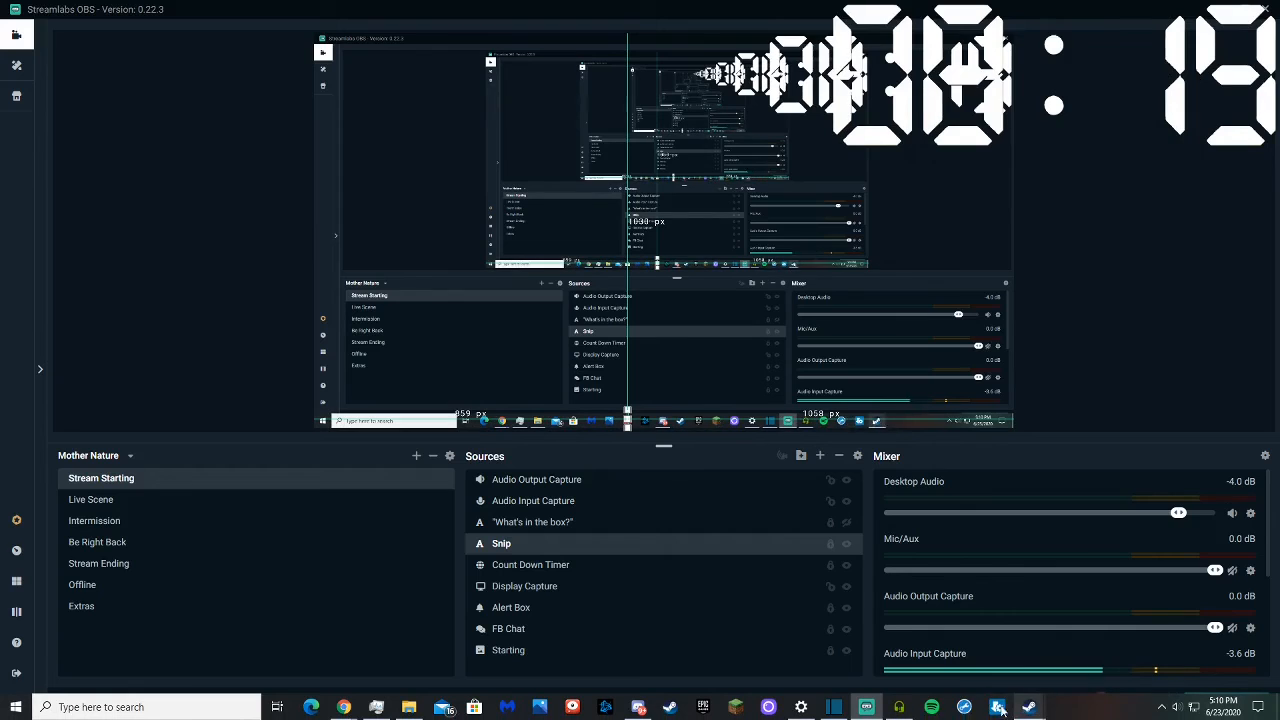
{"action": "left_click", "coordinate": [931, 710]}
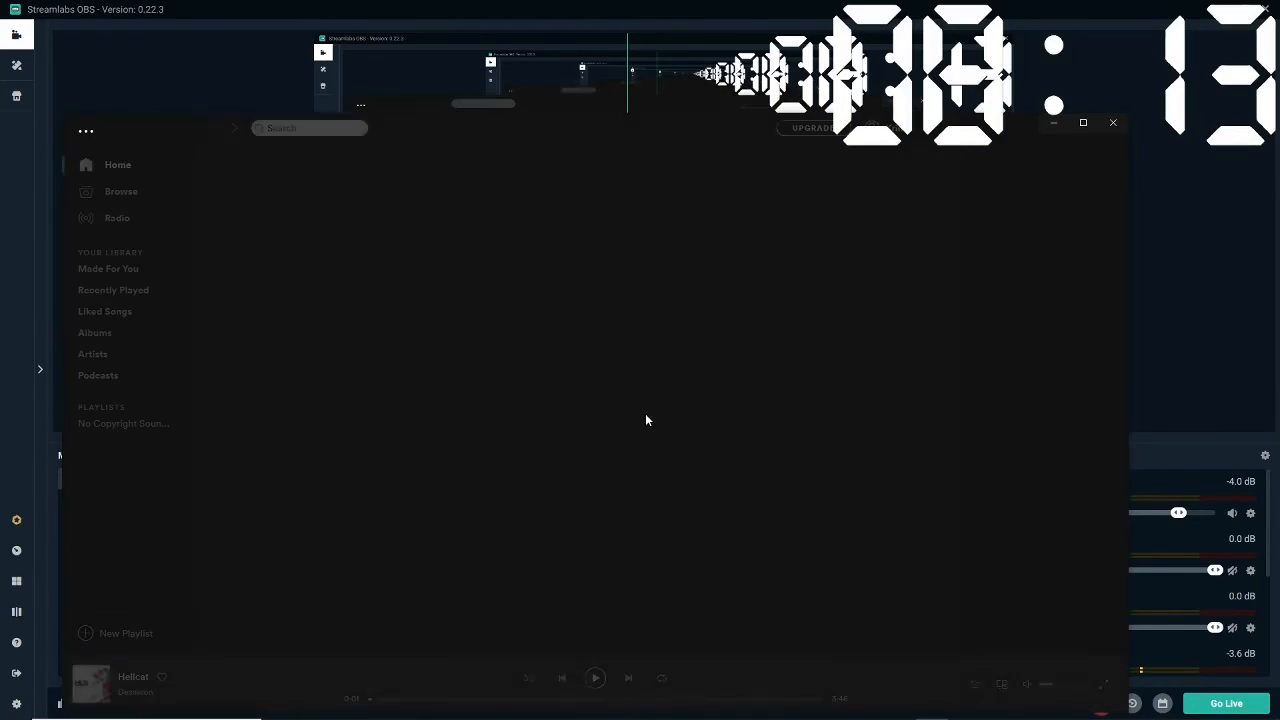
{"action": "left_click", "coordinate": [1054, 122]}
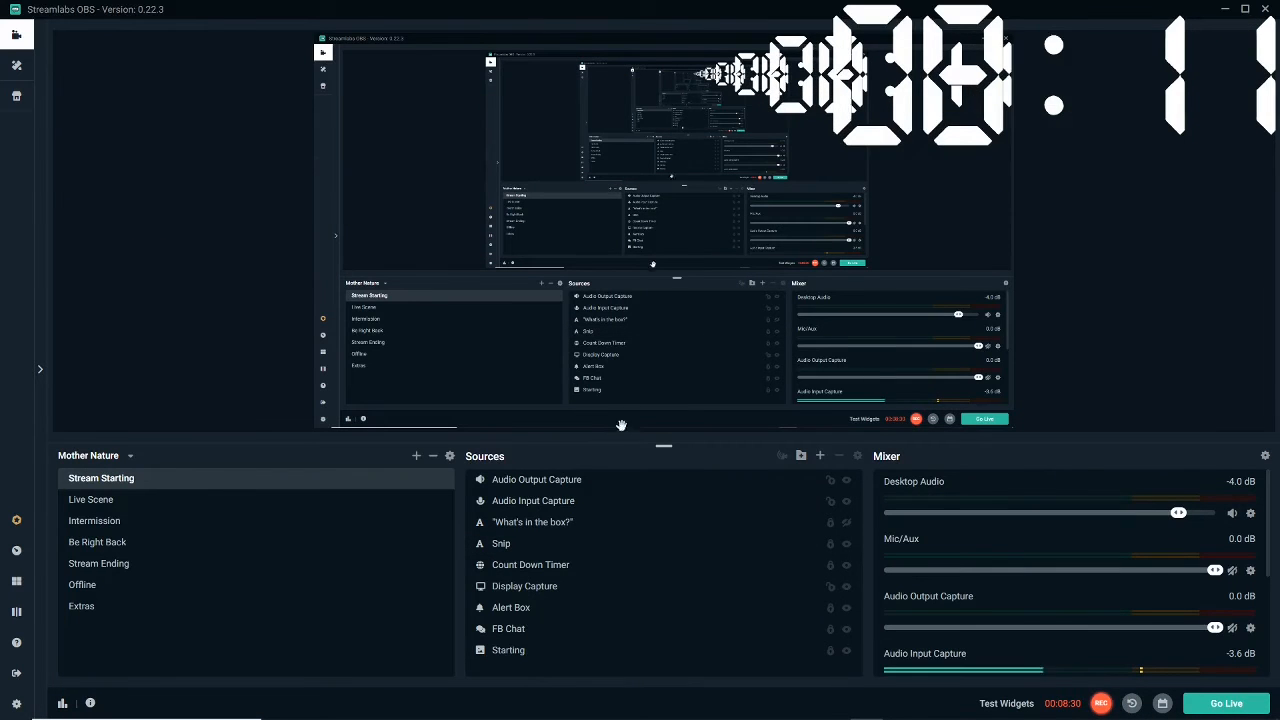
{"action": "left_click", "coordinate": [535, 541]}
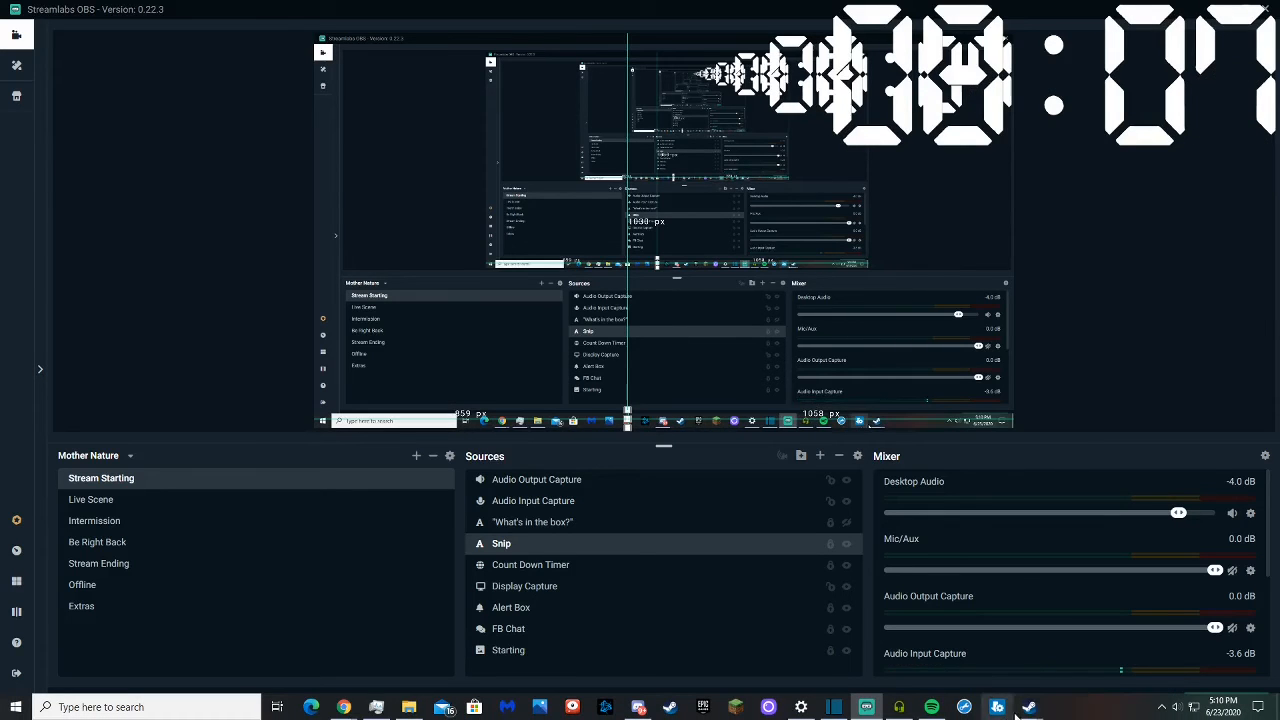
{"action": "mouse_move", "coordinate": [933, 708]}
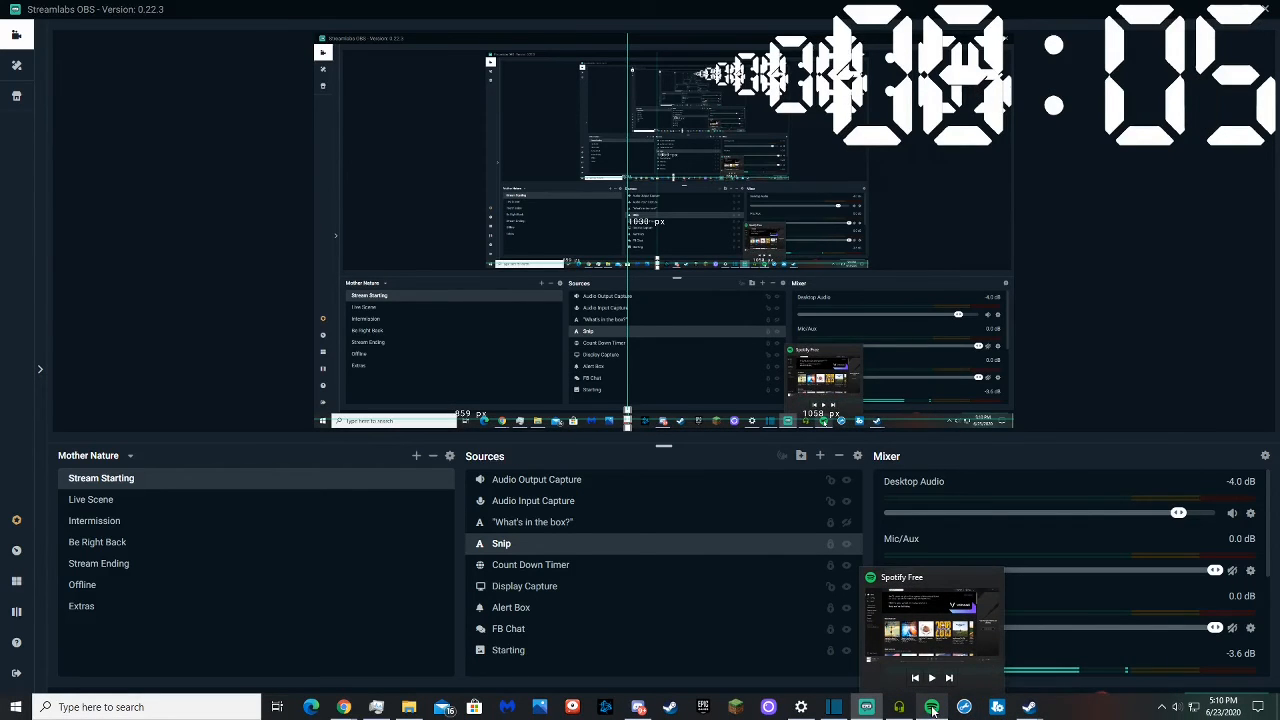
{"action": "left_click", "coordinate": [924, 590]}
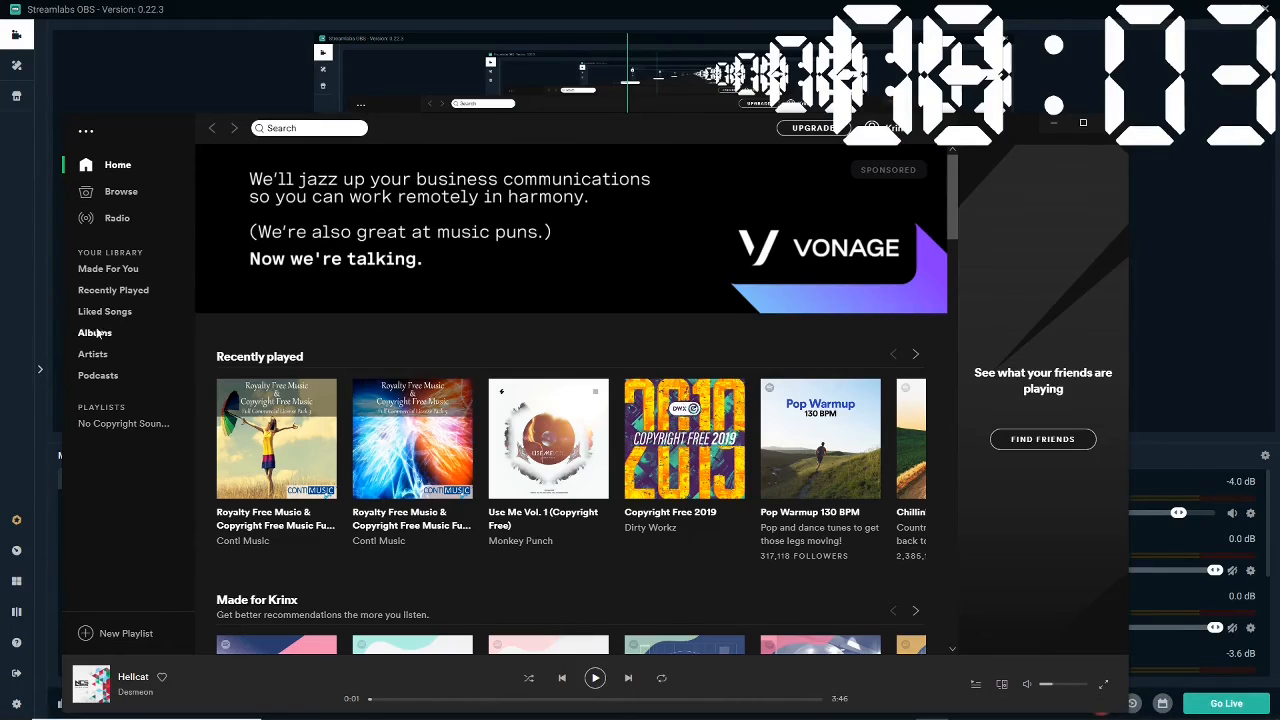
{"action": "left_click", "coordinate": [102, 292]}
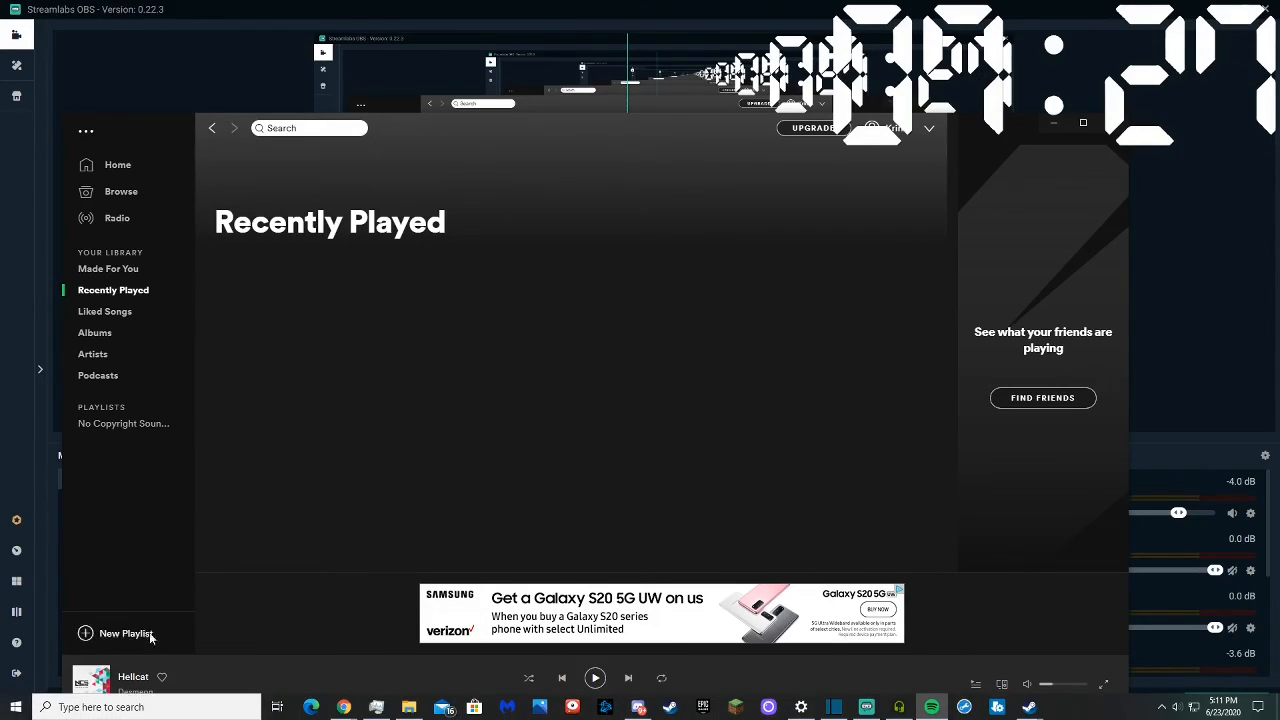
{"action": "left_click", "coordinate": [595, 678]}
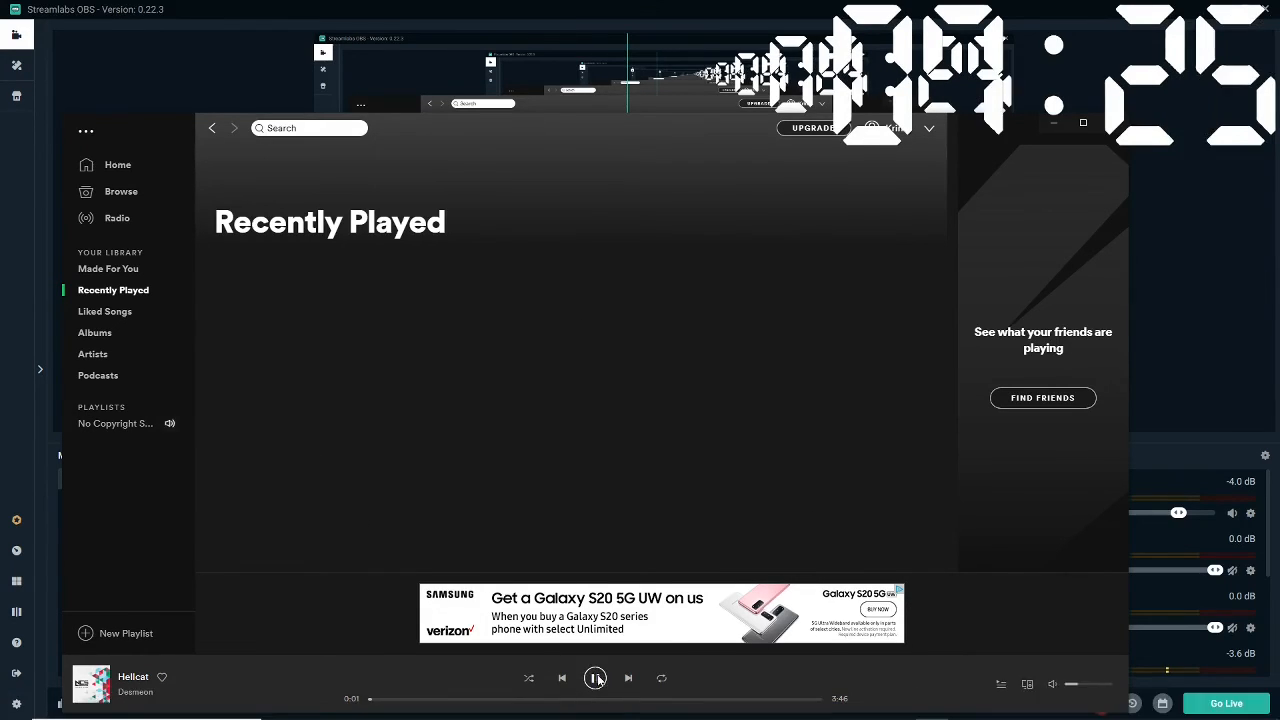
{"action": "left_click", "coordinate": [1055, 122]}
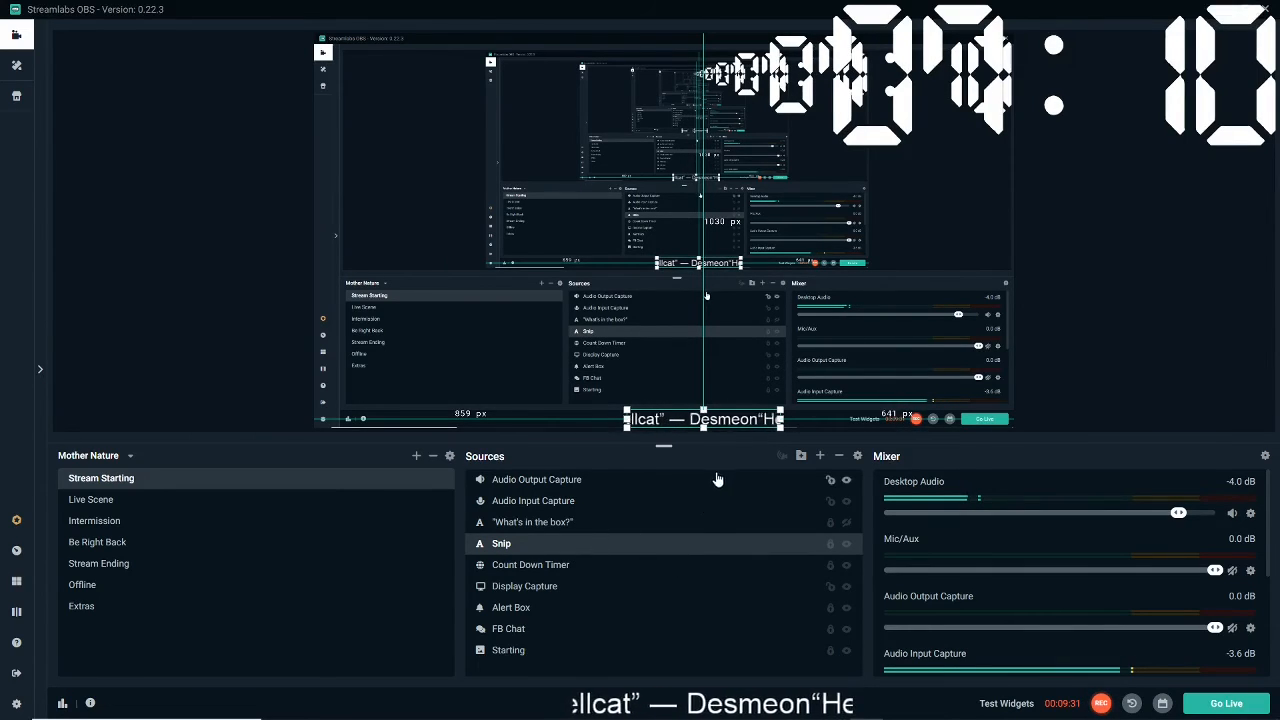
- Review the Snip source's text settings, including the Snip.txt file it reads from, and cancel the dialog
{"action": "right_click", "coordinate": [610, 541]}
{"action": "left_click", "coordinate": [664, 438]}
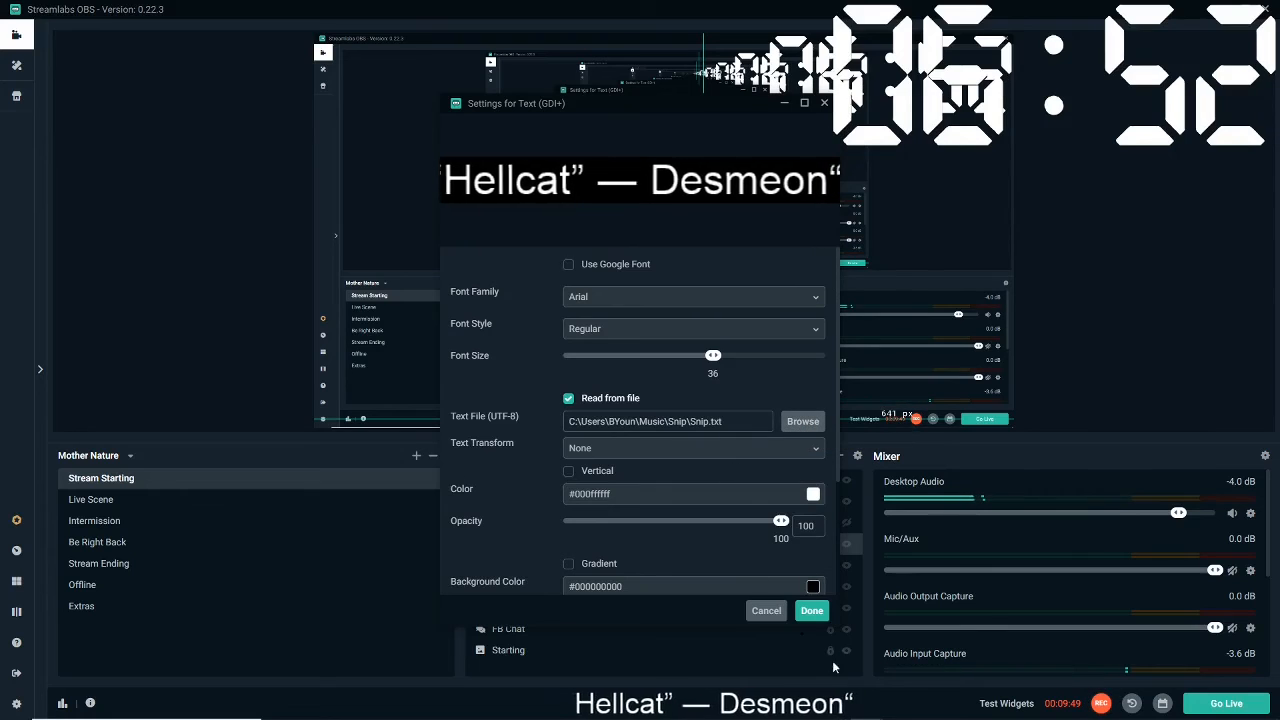
{"action": "left_click", "coordinate": [766, 612]}
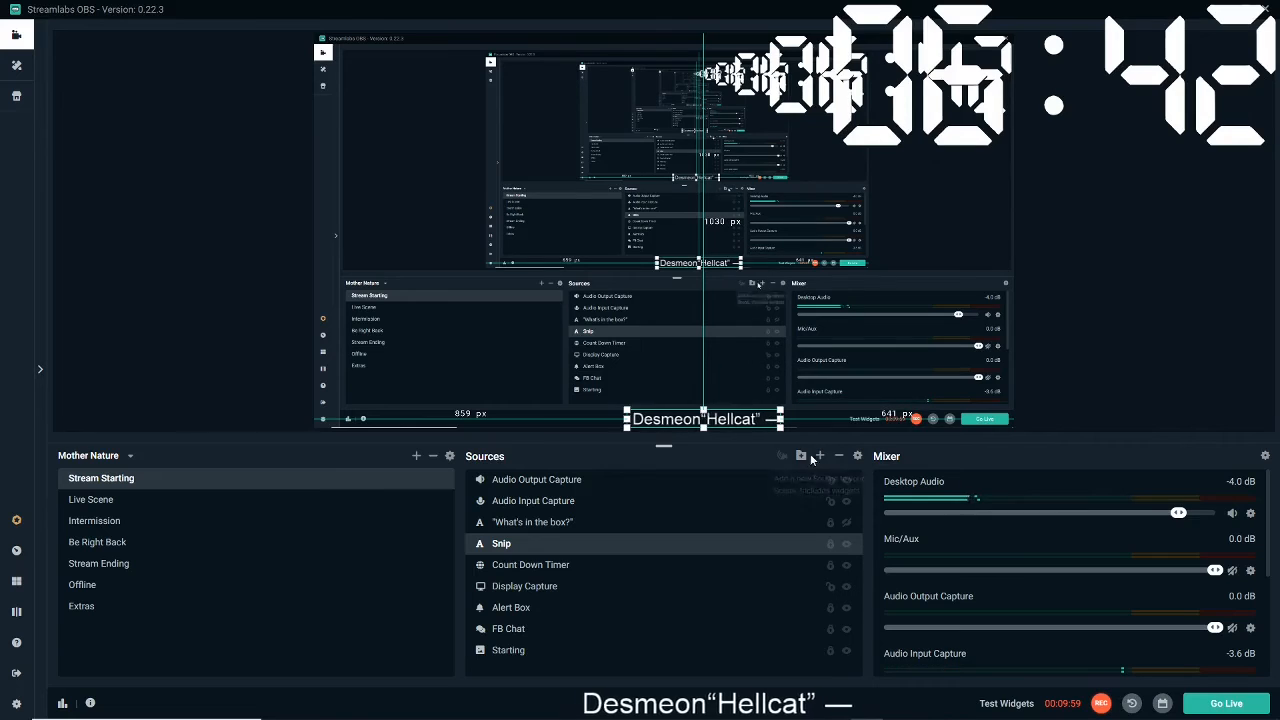
- Pause the song in Spotify, return to Streamlabs OBS, and hide the Count Down Timer source
{"action": "left_click", "coordinate": [931, 708]}
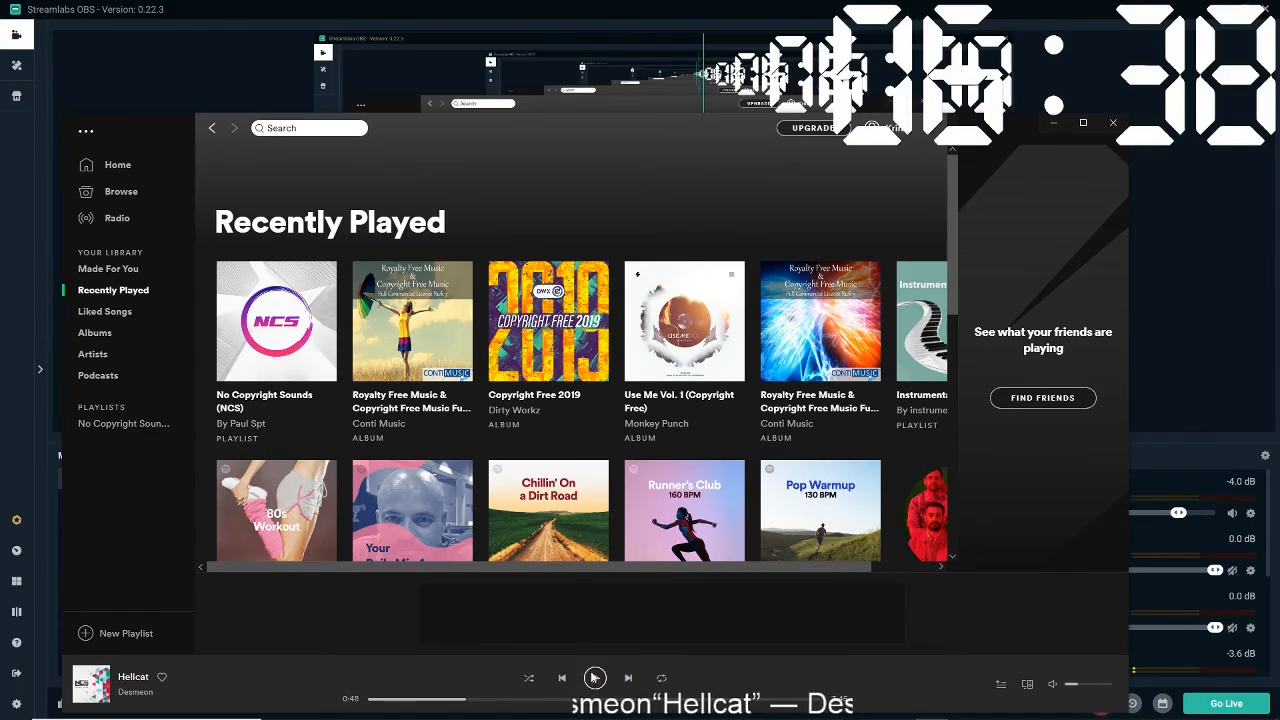
{"action": "left_click", "coordinate": [1050, 126]}
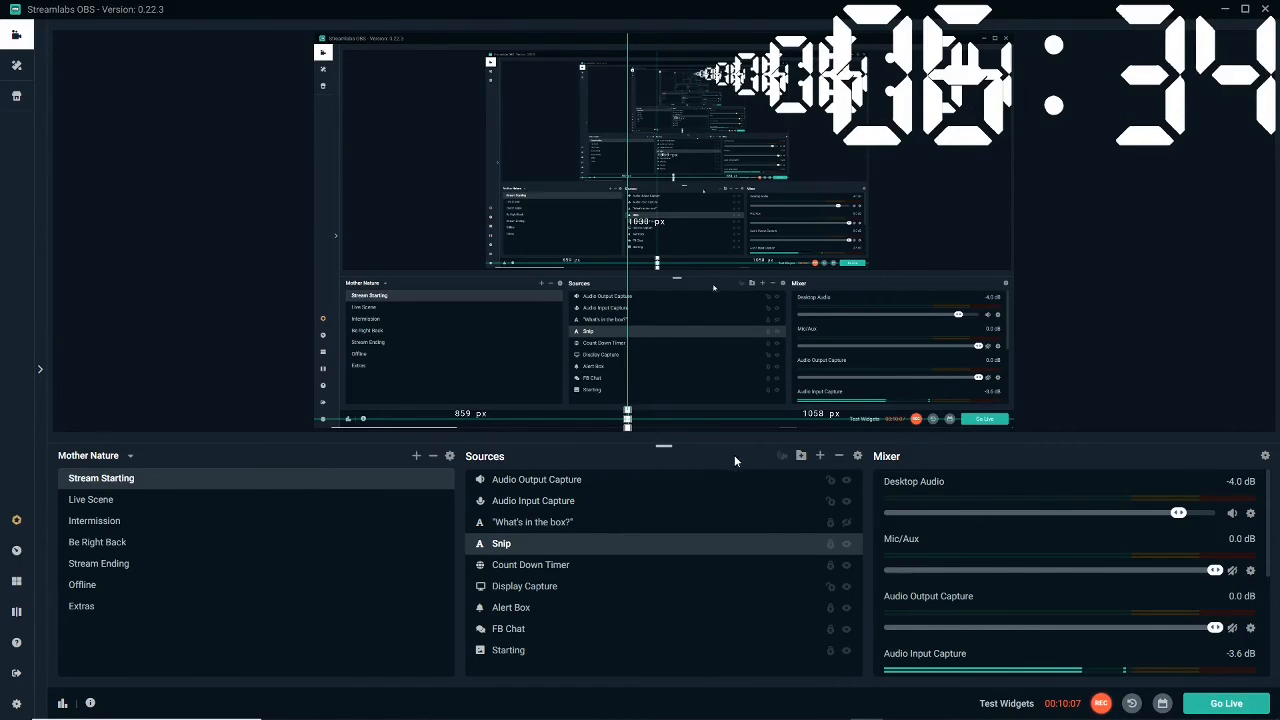
{"action": "left_click", "coordinate": [846, 566]}
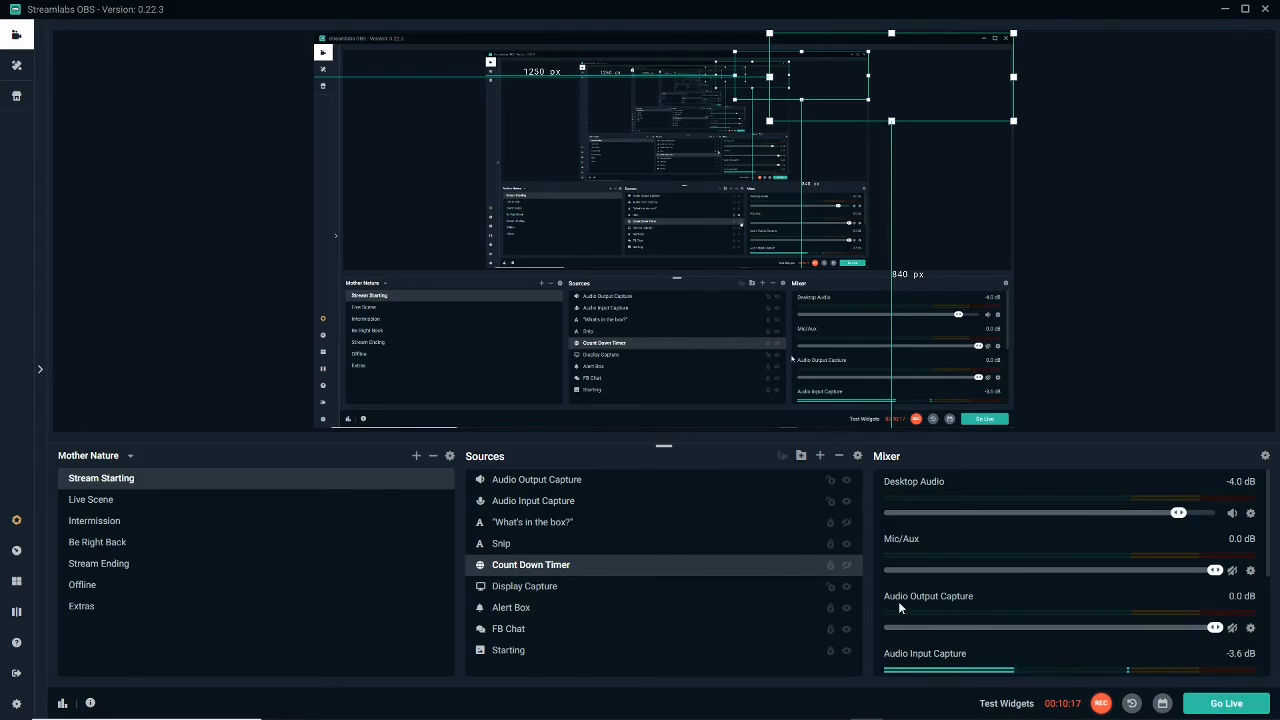
- Reposition the Display Capture so the Alert Box stays uncovered, and test the Share and Like widget alerts
{"action": "mouse_move", "coordinate": [1018, 712]}
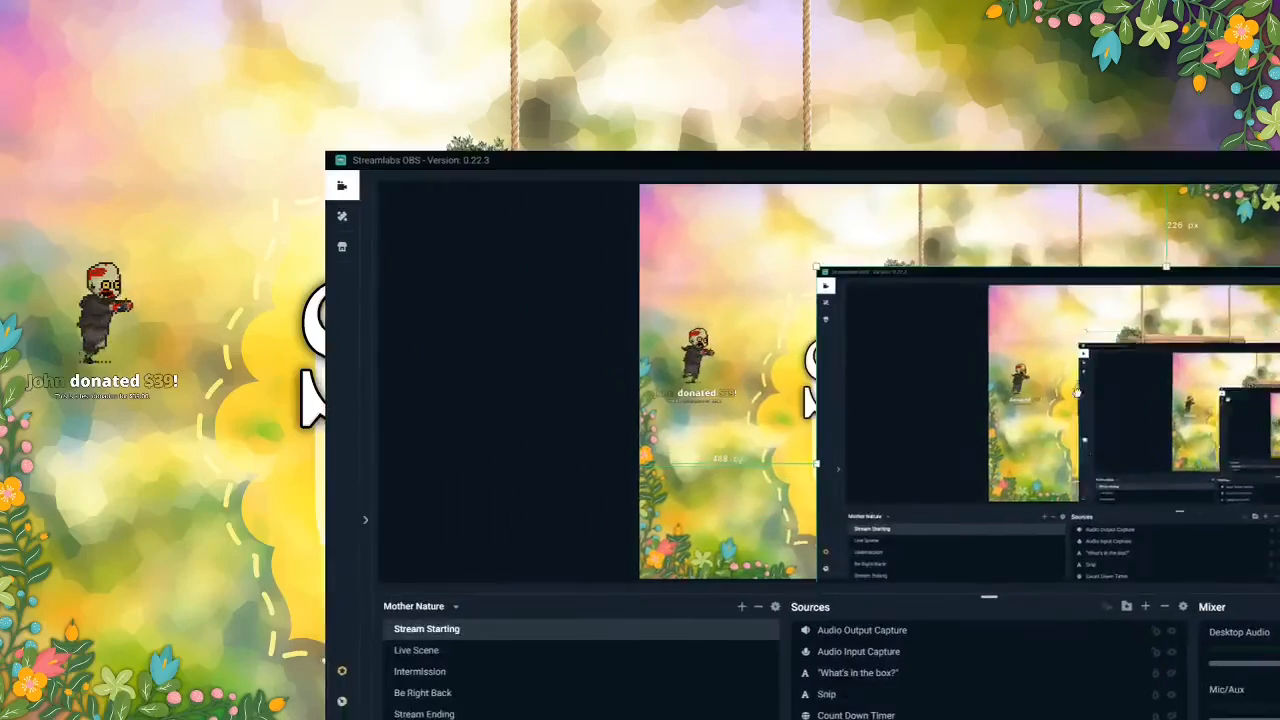
{"action": "left_click_drag", "start_coordinate": [1077, 393], "coordinate": [1075, 160]}
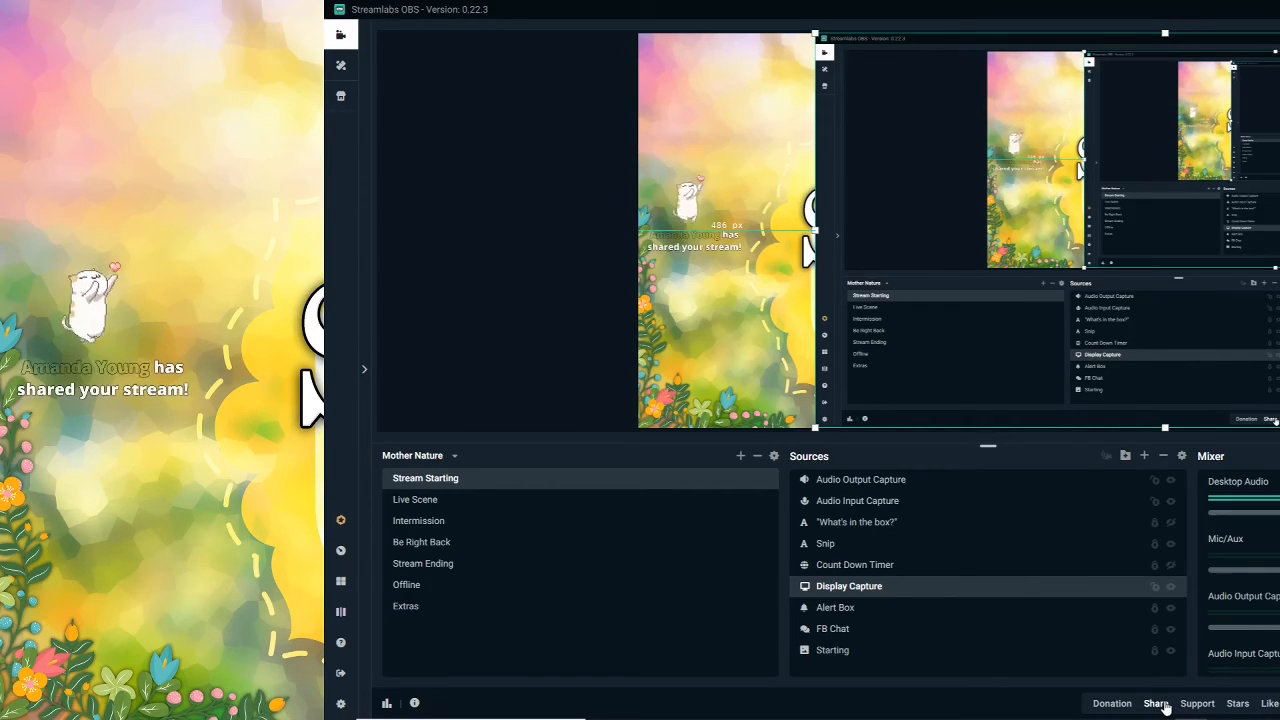
{"action": "left_click", "coordinate": [1270, 704]}
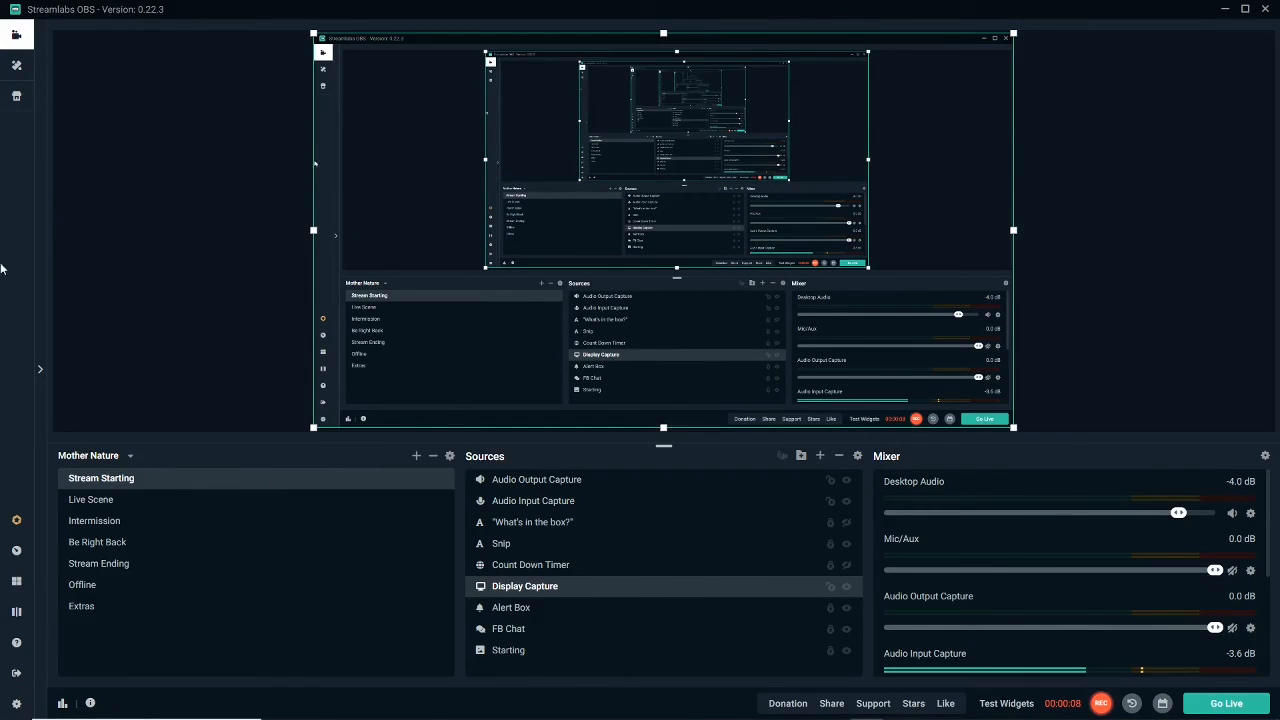
- Create a source projector for the Display Capture, examine its window and fullscreen display options, and close it
{"action": "right_click", "coordinate": [514, 347]}
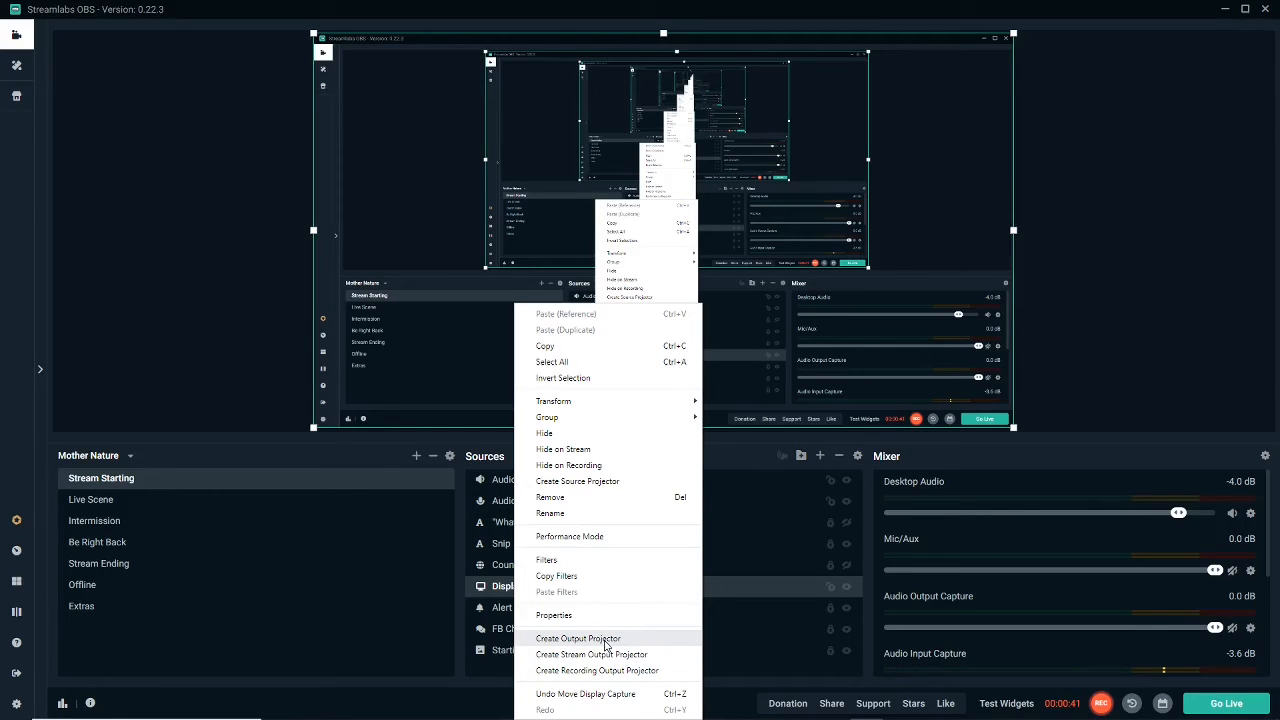
{"action": "left_click", "coordinate": [558, 486]}
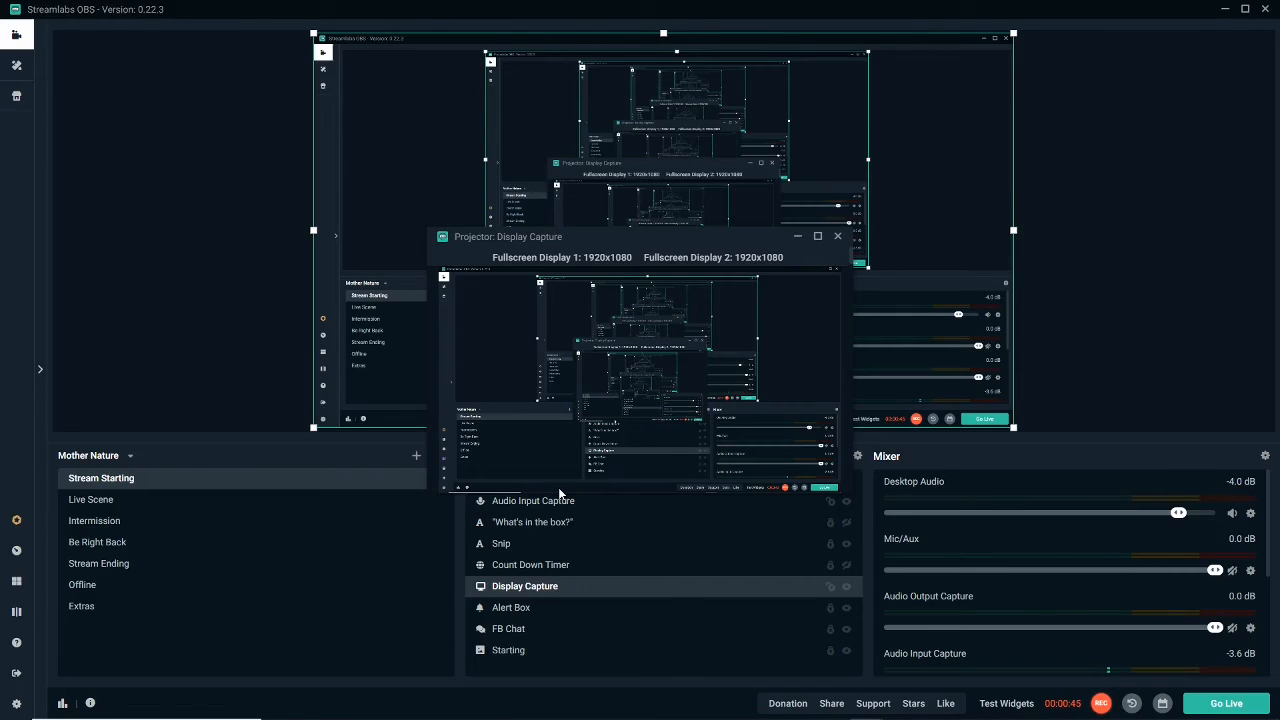
{"action": "left_click_drag", "start_coordinate": [575, 245], "coordinate": [524, 187]}
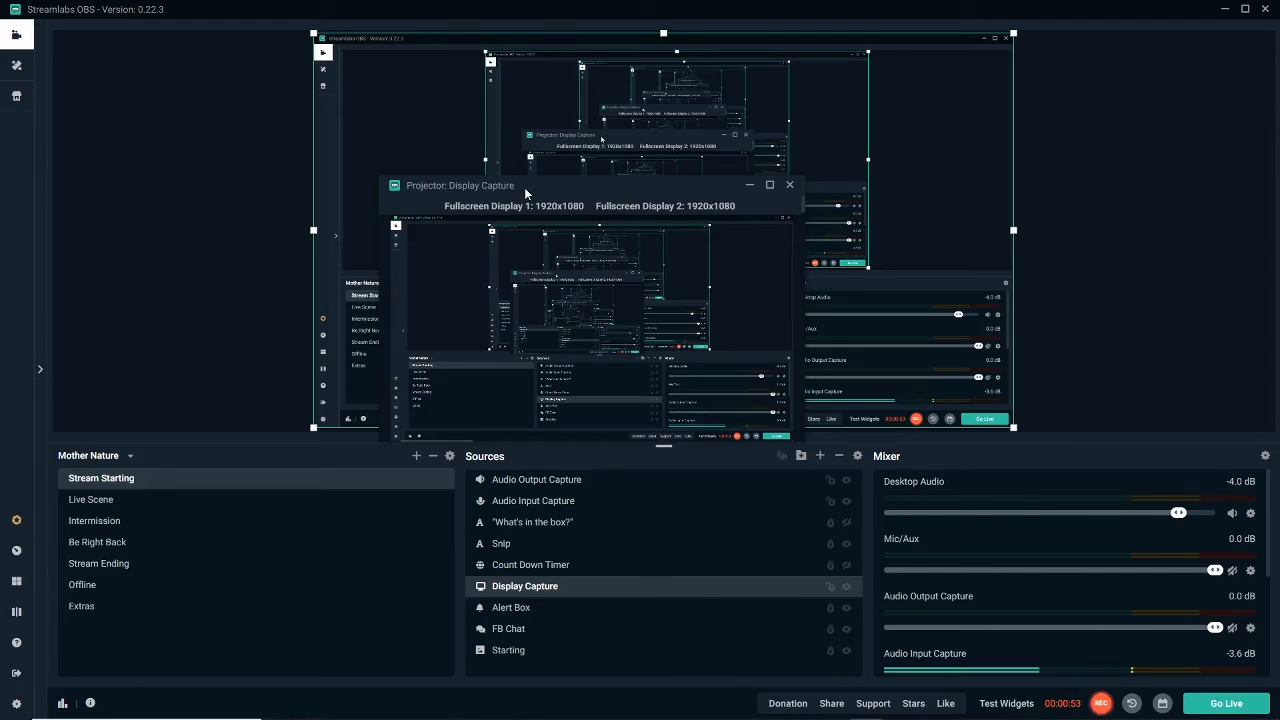
{"action": "left_click", "coordinate": [789, 184]}
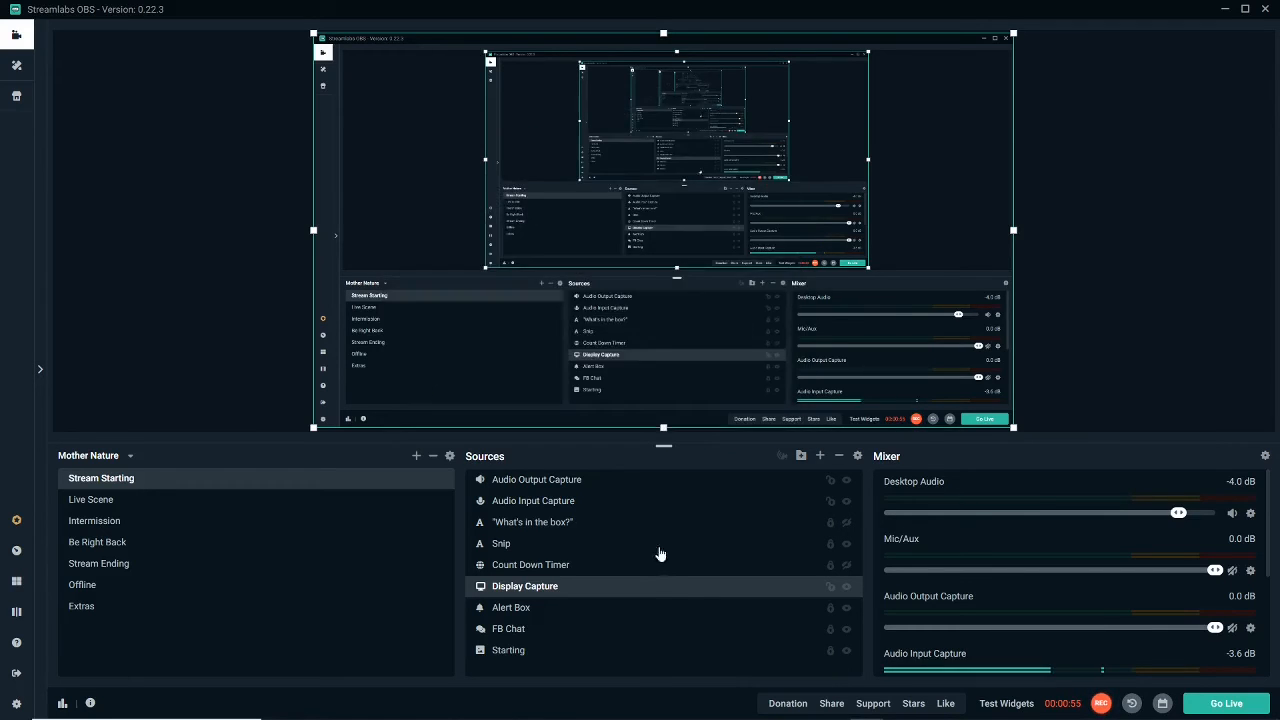
- Create a stream output projector, check its window, and close it
{"action": "right_click", "coordinate": [551, 593]}
{"action": "left_click", "coordinate": [600, 535]}
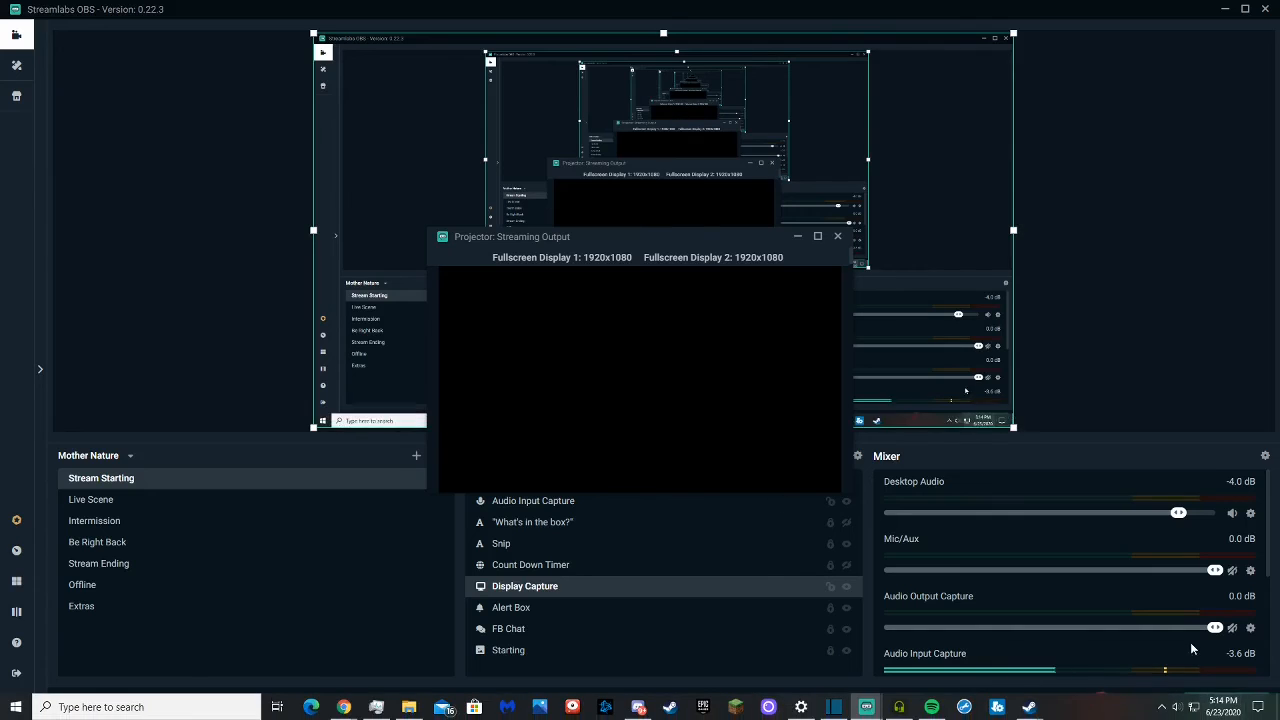
{"action": "left_click", "coordinate": [839, 241]}
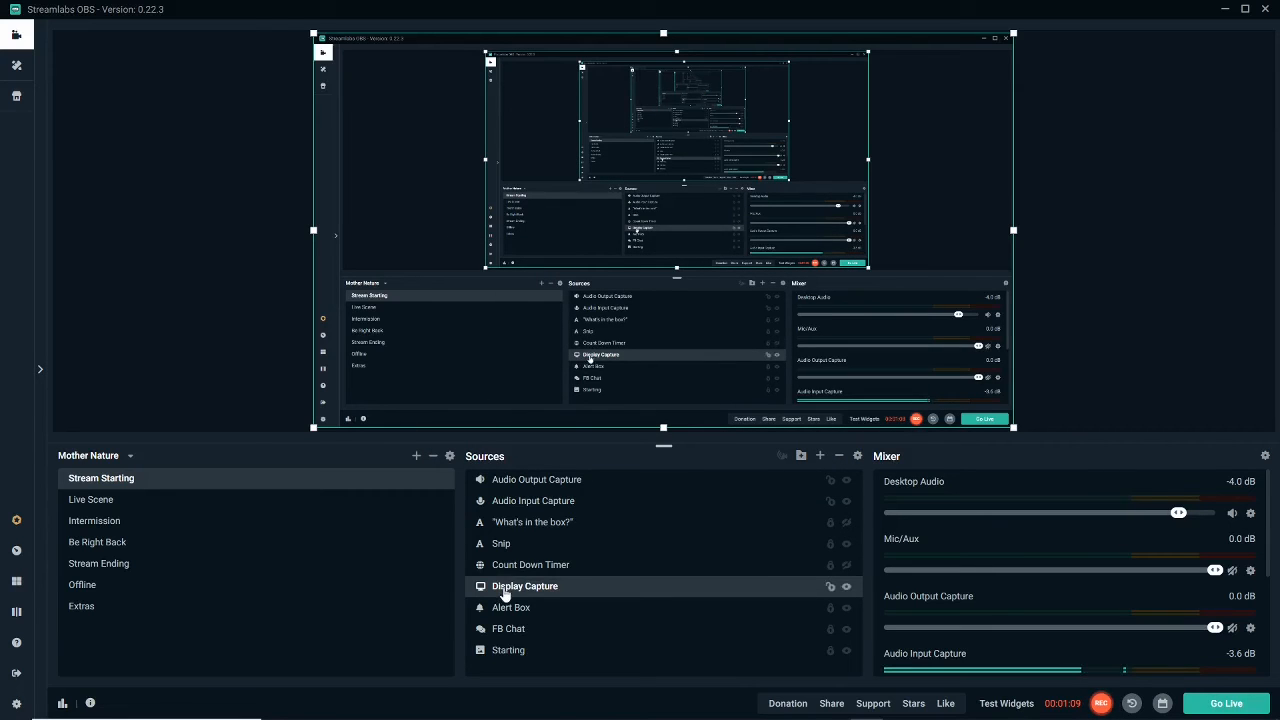
- Create a recording output projector for the Display Capture, view it fullscreen, and close it
{"action": "right_click", "coordinate": [535, 408]}
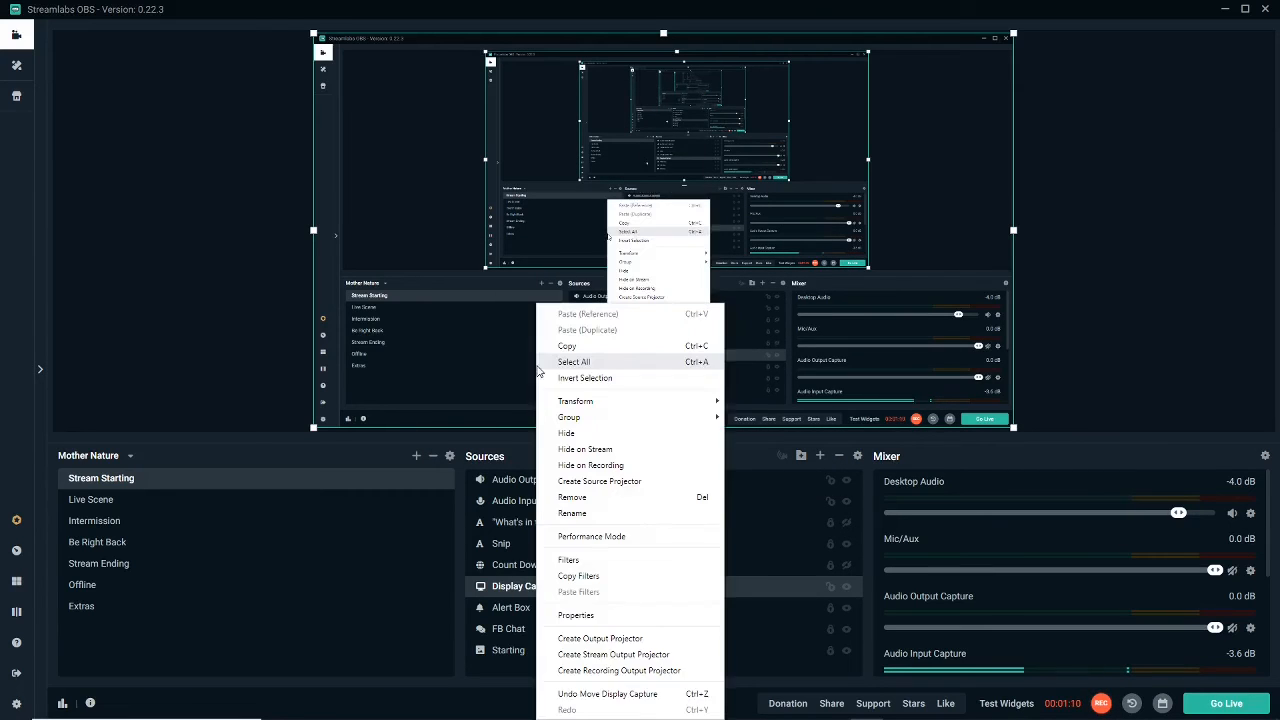
{"action": "left_click", "coordinate": [631, 671]}
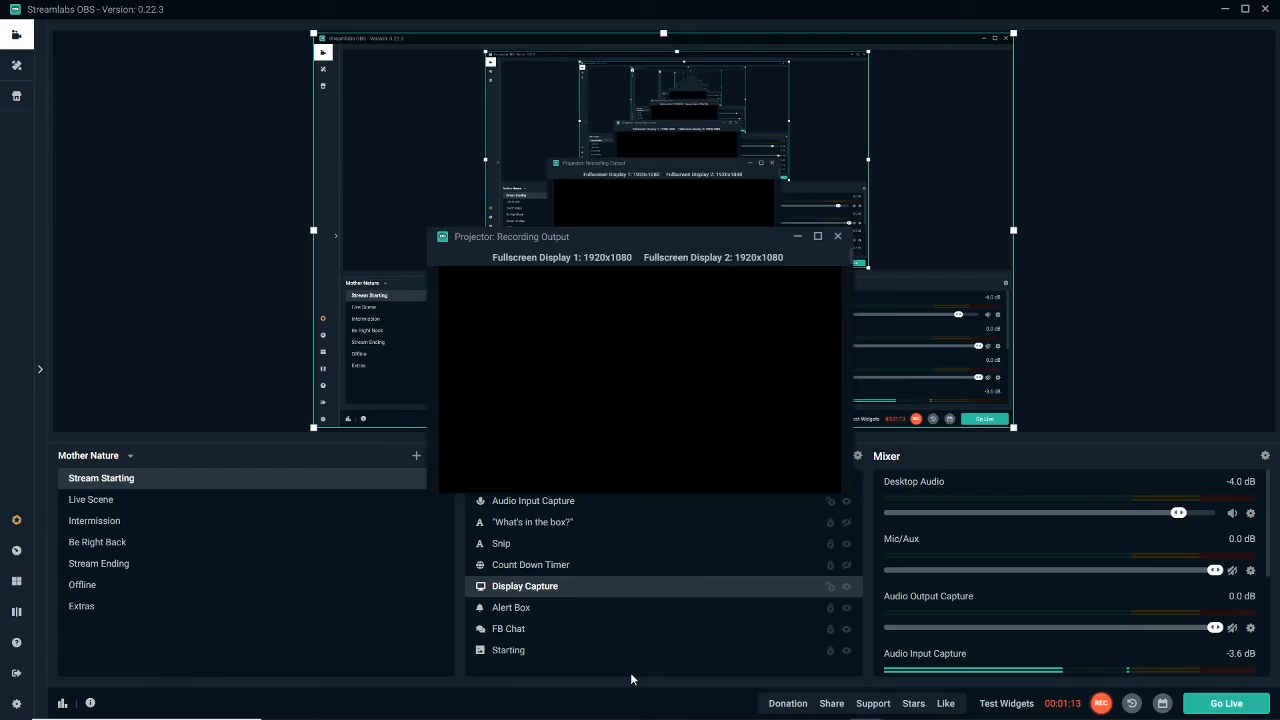
{"action": "left_click", "coordinate": [664, 252]}
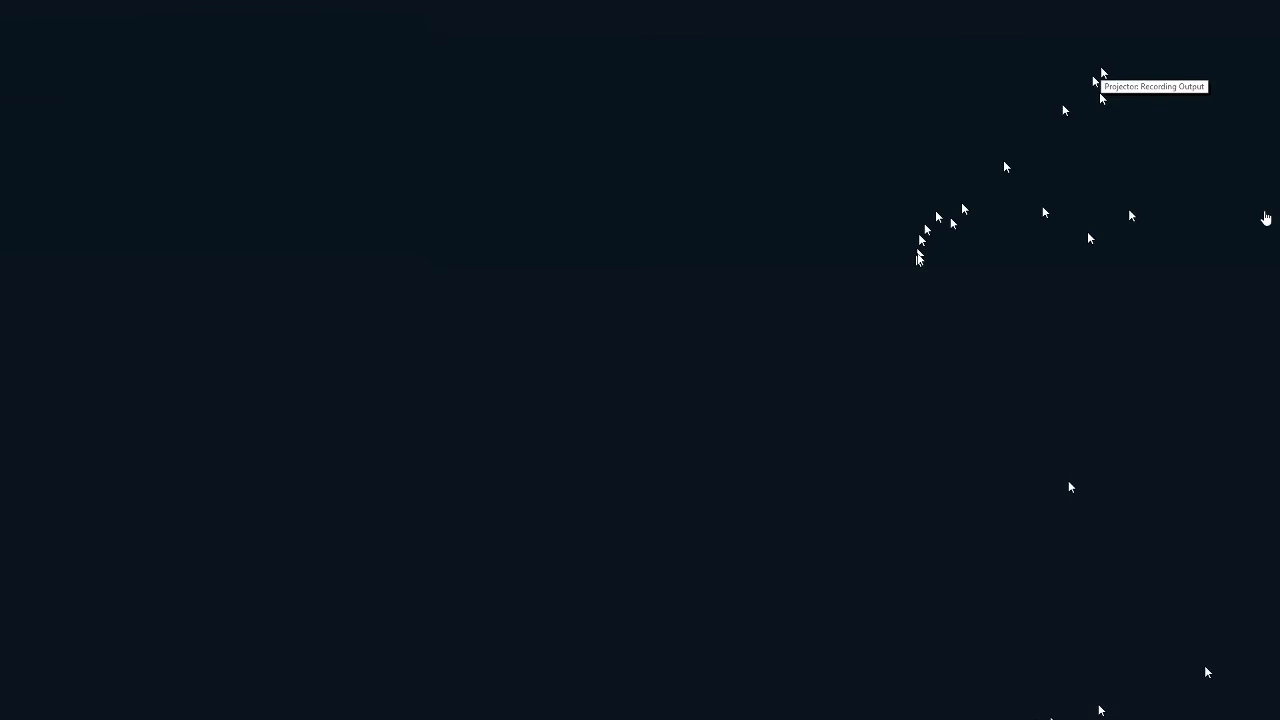
{"action": "key", "text": "Escape"}
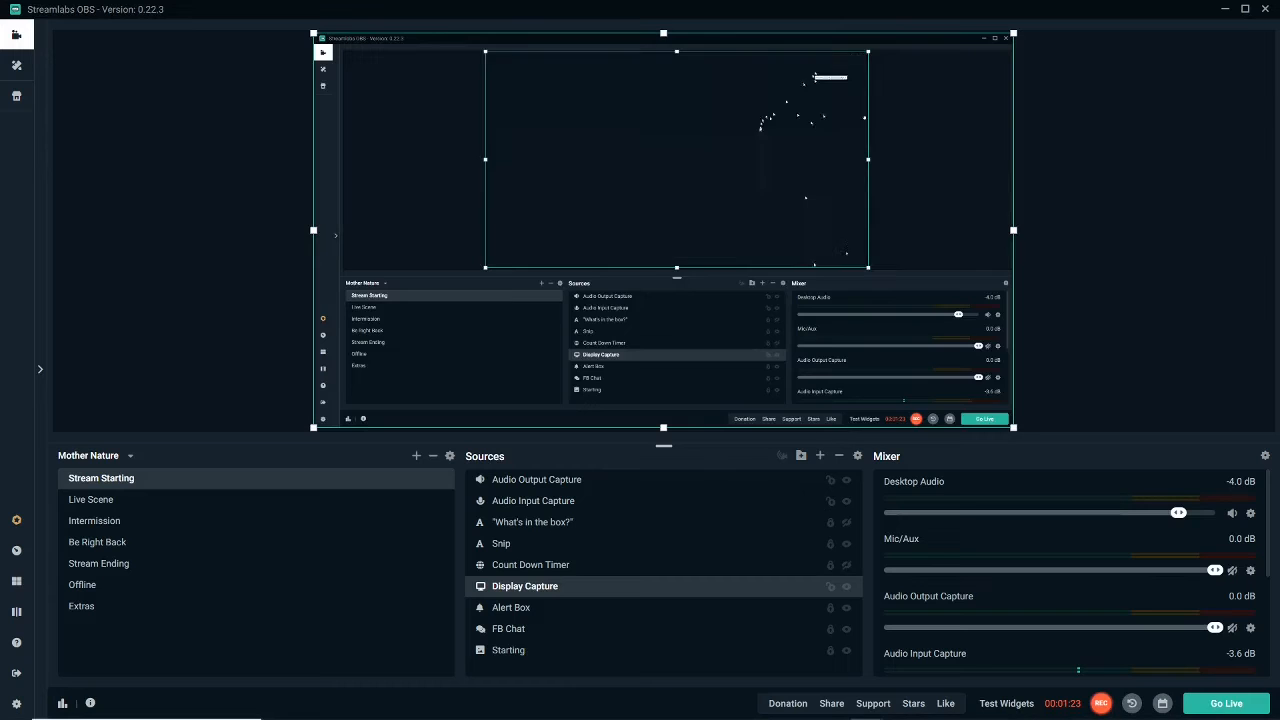
{"action": "mouse_move", "coordinate": [866, 707]}
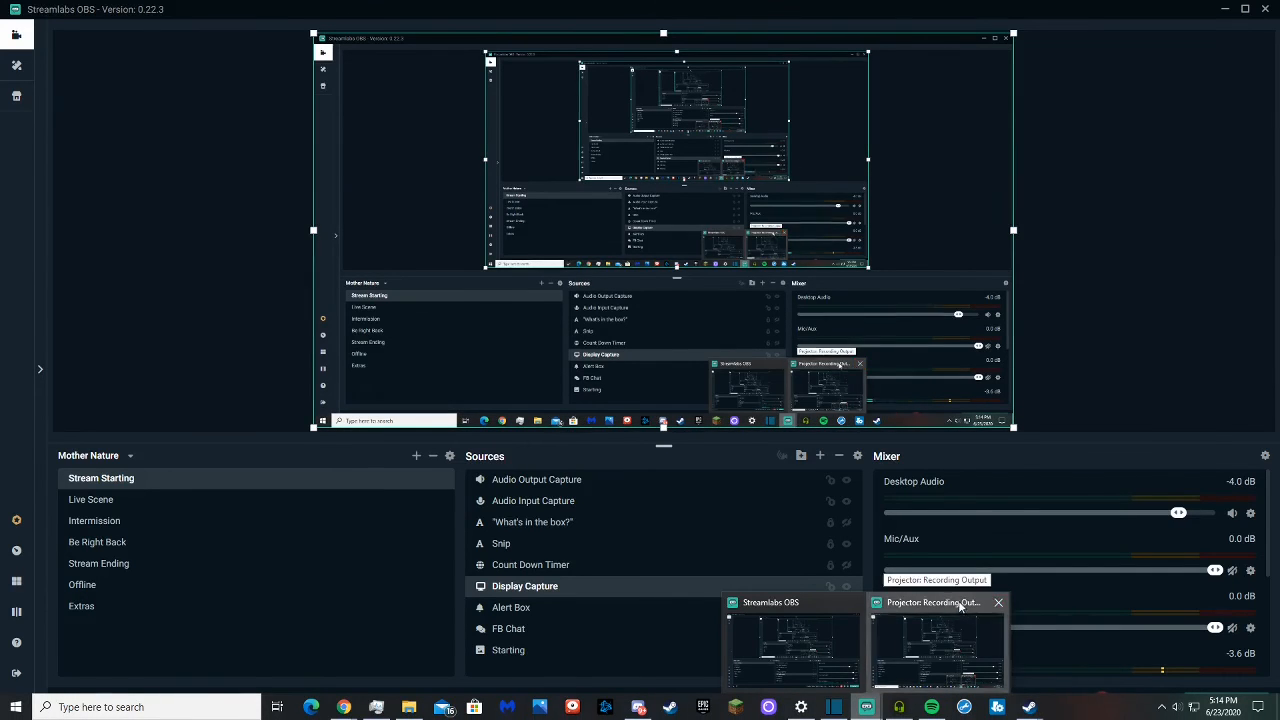
{"action": "left_click", "coordinate": [958, 602]}
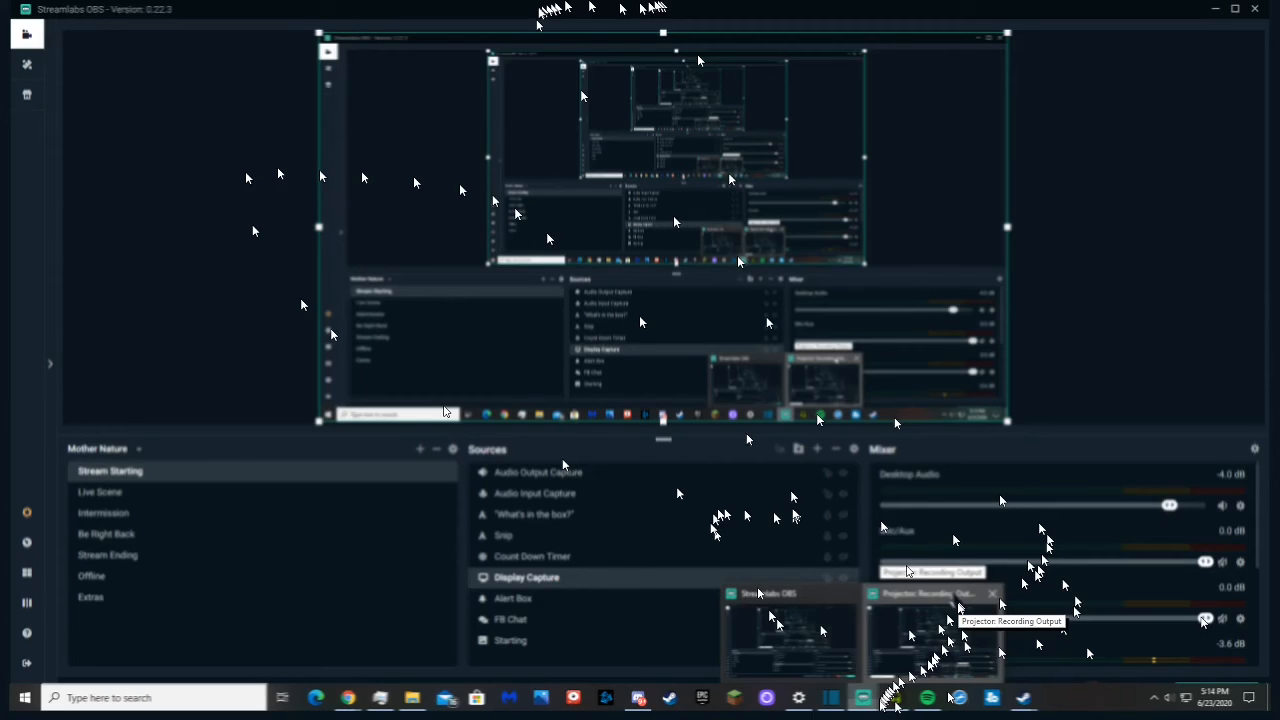
{"action": "left_click", "coordinate": [992, 594]}
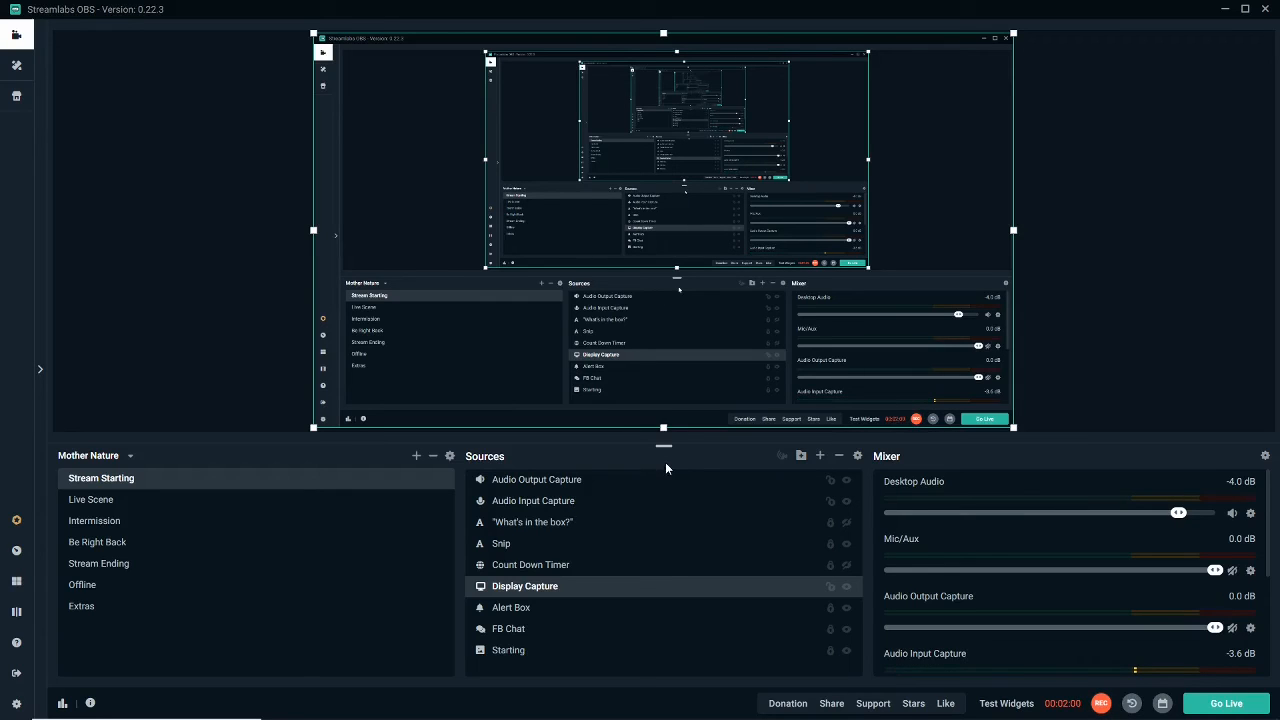
- Look at the Remote Control and General pages of the settings, and close the settings window
{"action": "left_click", "coordinate": [17, 705]}
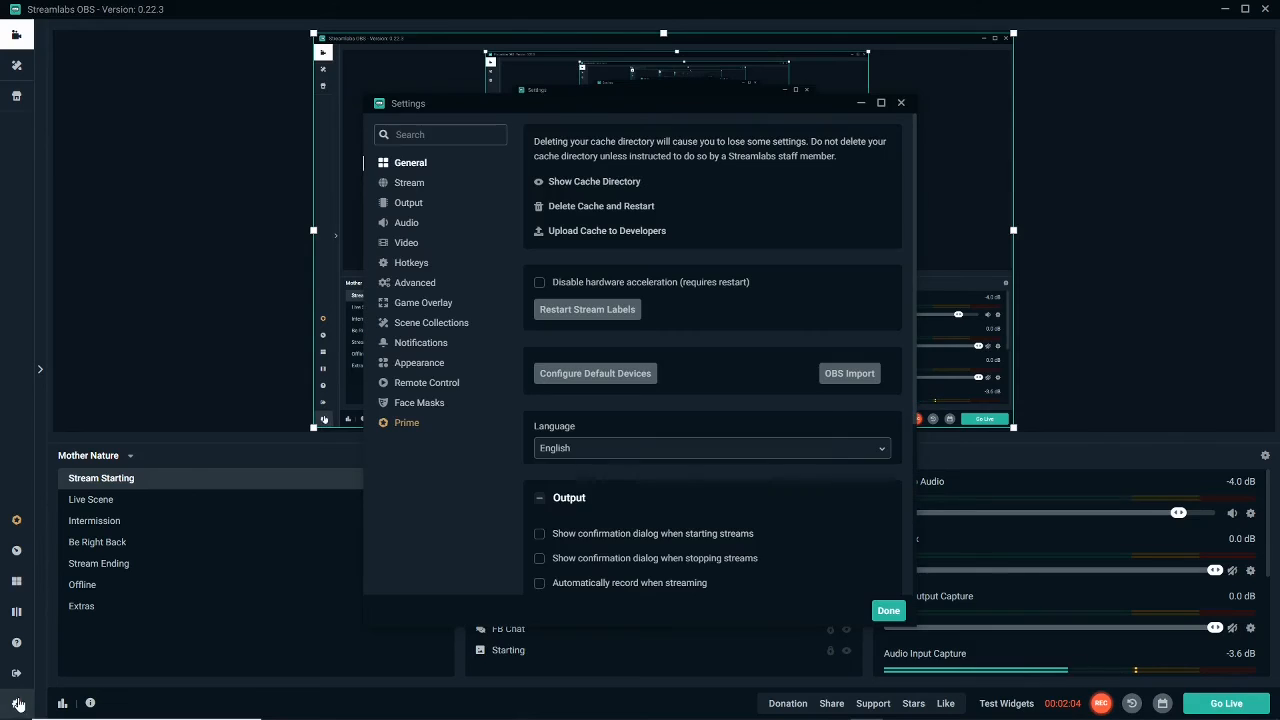
{"action": "left_click", "coordinate": [414, 385]}
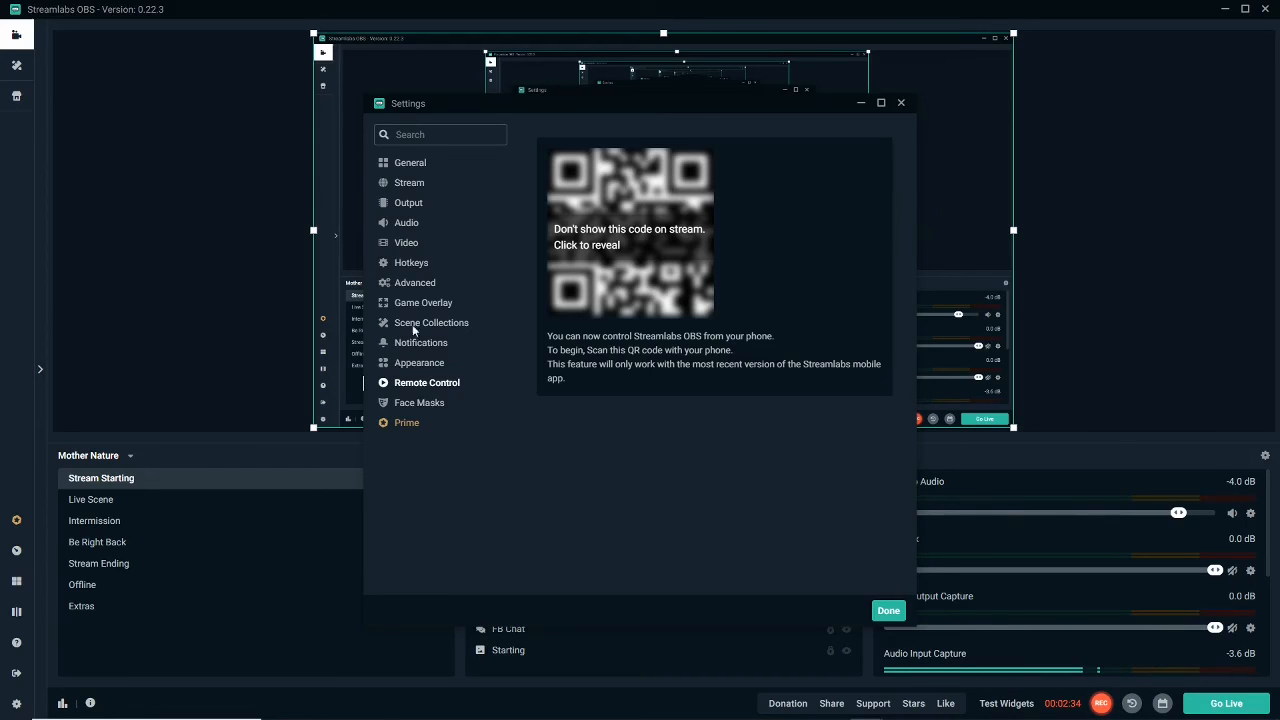
{"action": "left_click", "coordinate": [420, 164]}
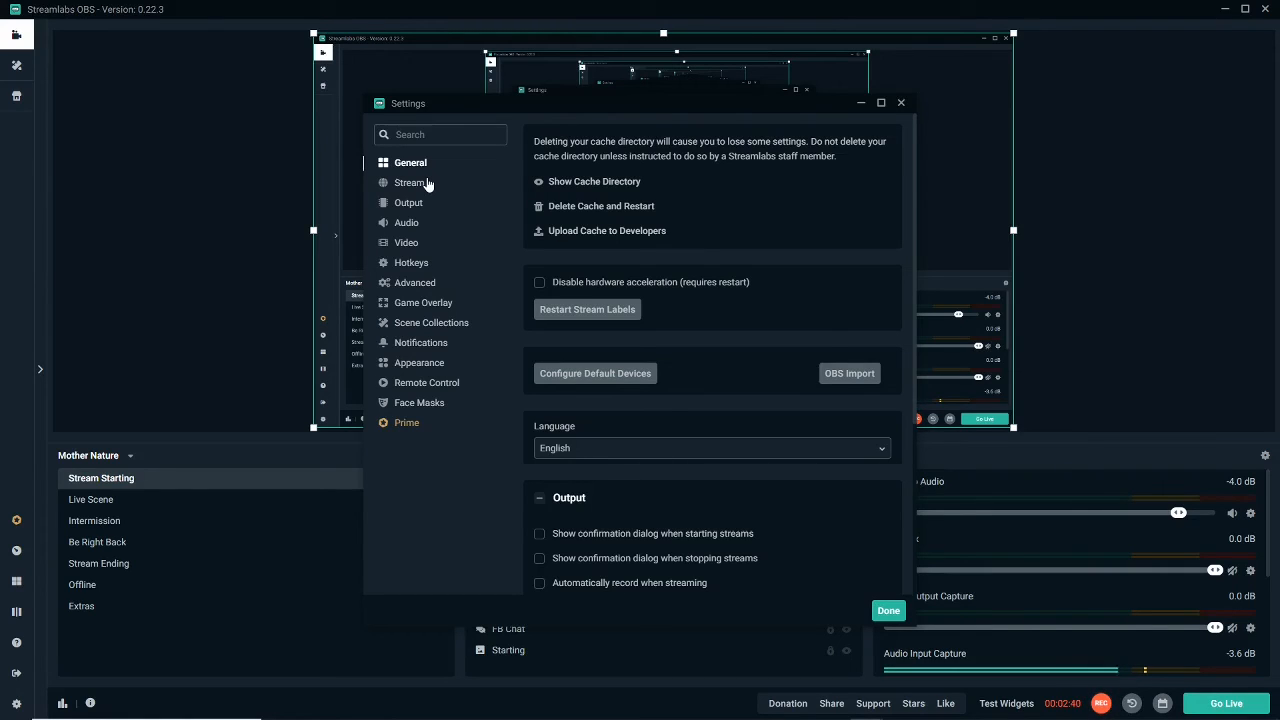
{"action": "key", "text": "Escape"}
- Deselect the Display Capture source and switch to the Live Scene
{"action": "left_click", "coordinate": [209, 410]}
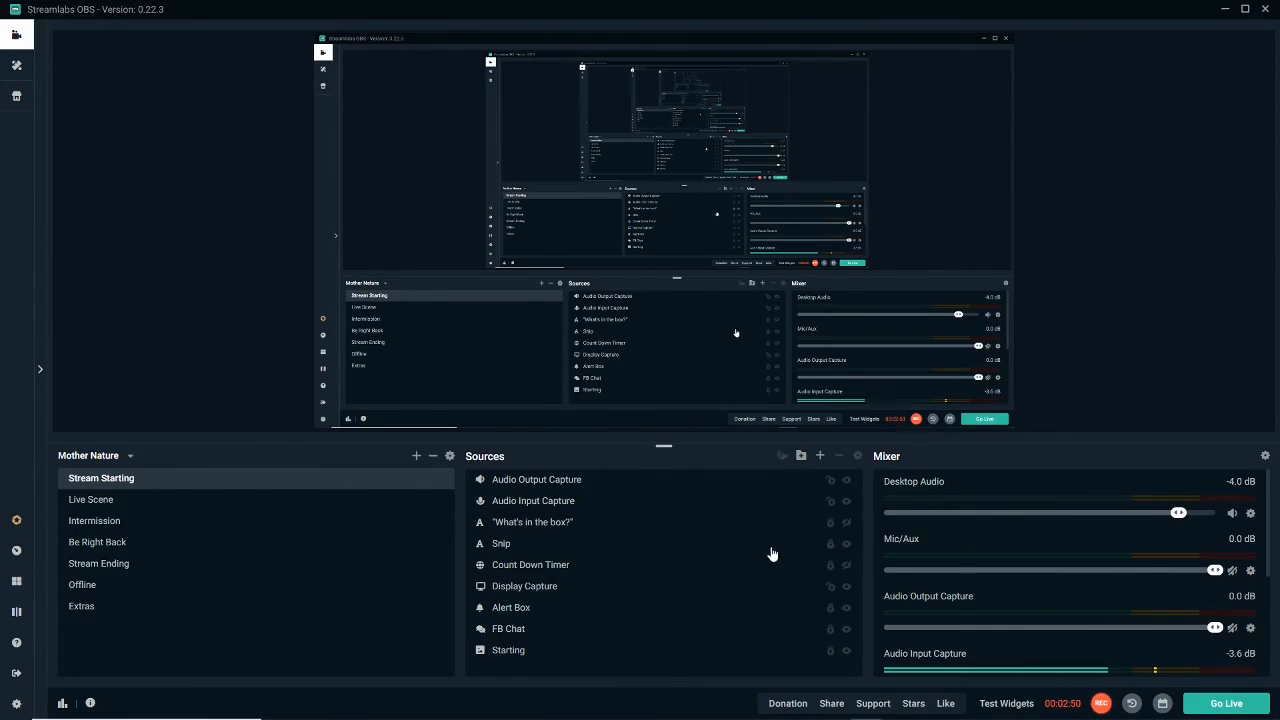
{"action": "left_click", "coordinate": [205, 502]}
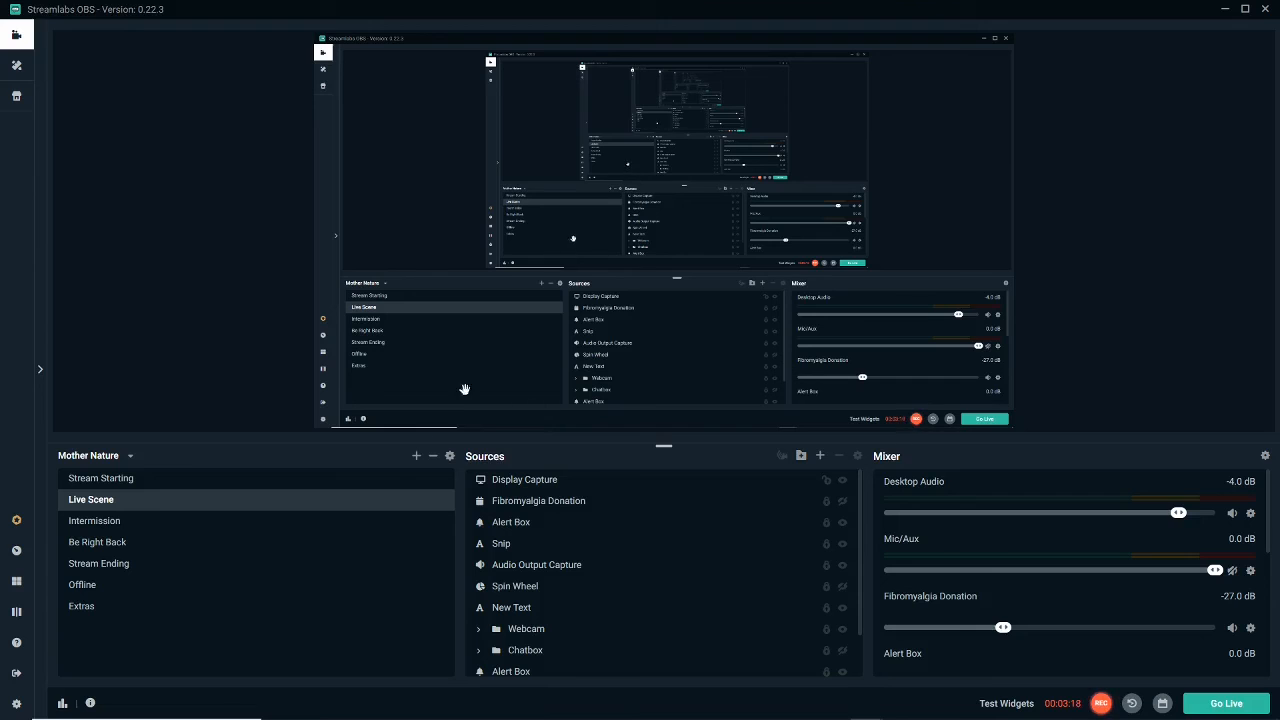
- In the Stream settings, set the stream type to Streaming Services, and switch back to the recommended settings
{"action": "left_click", "coordinate": [16, 703]}
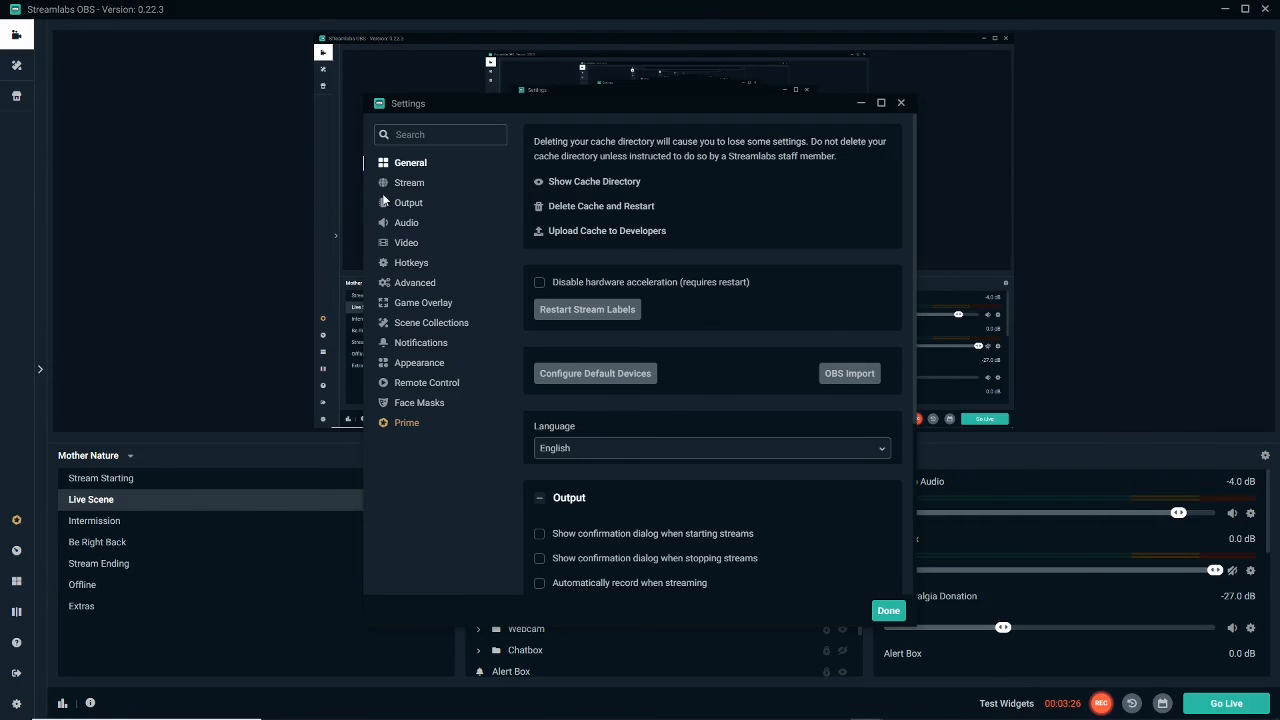
{"action": "left_click", "coordinate": [404, 188]}
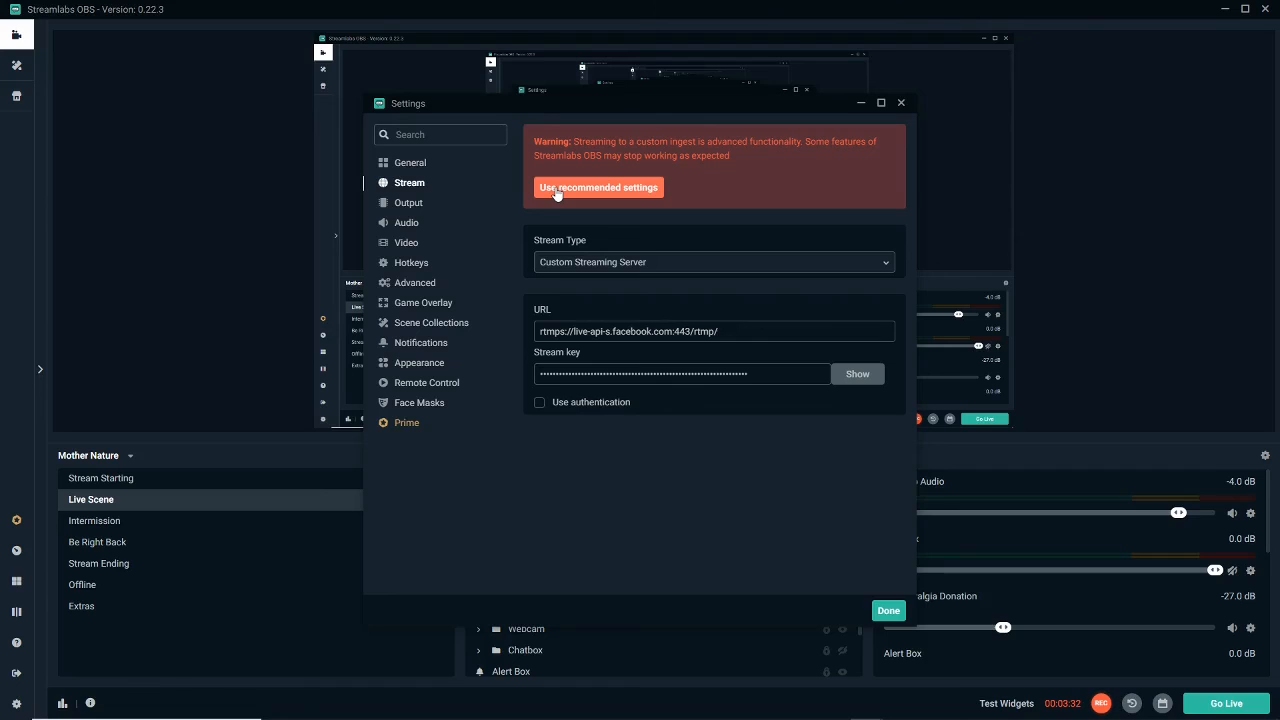
{"action": "left_click", "coordinate": [614, 263]}
{"action": "left_click", "coordinate": [595, 289]}
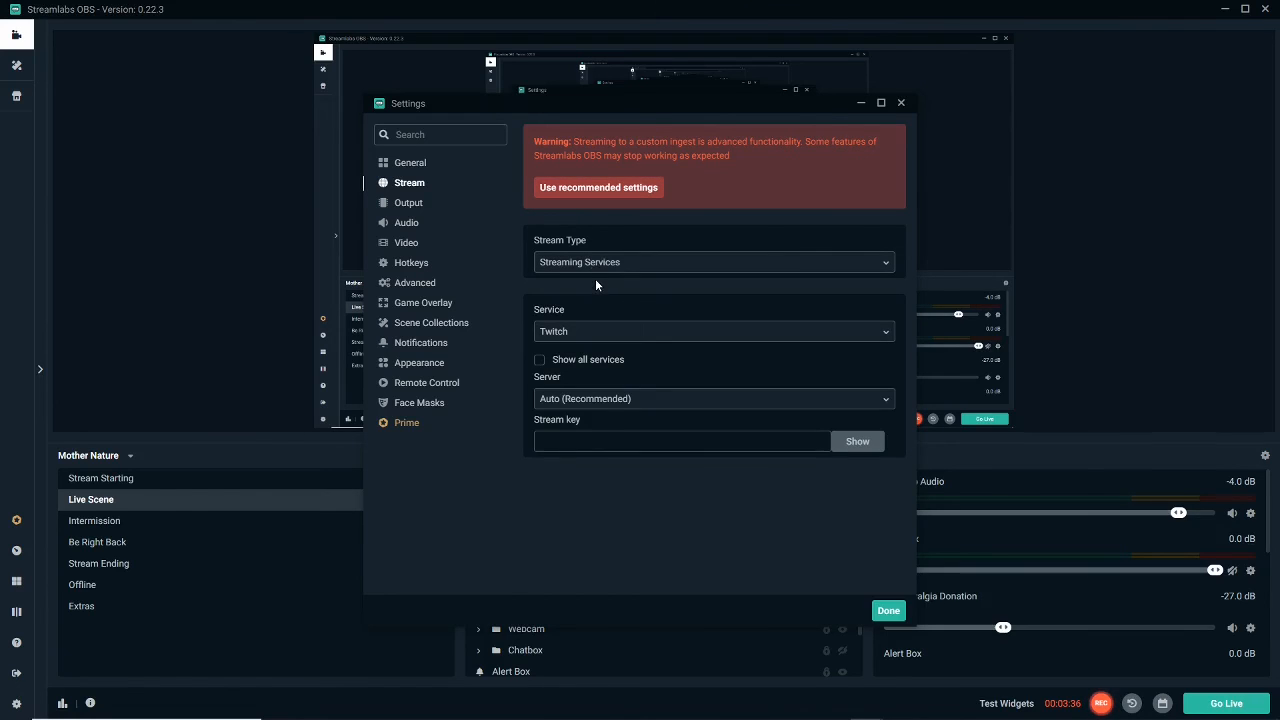
{"action": "left_click", "coordinate": [580, 190]}
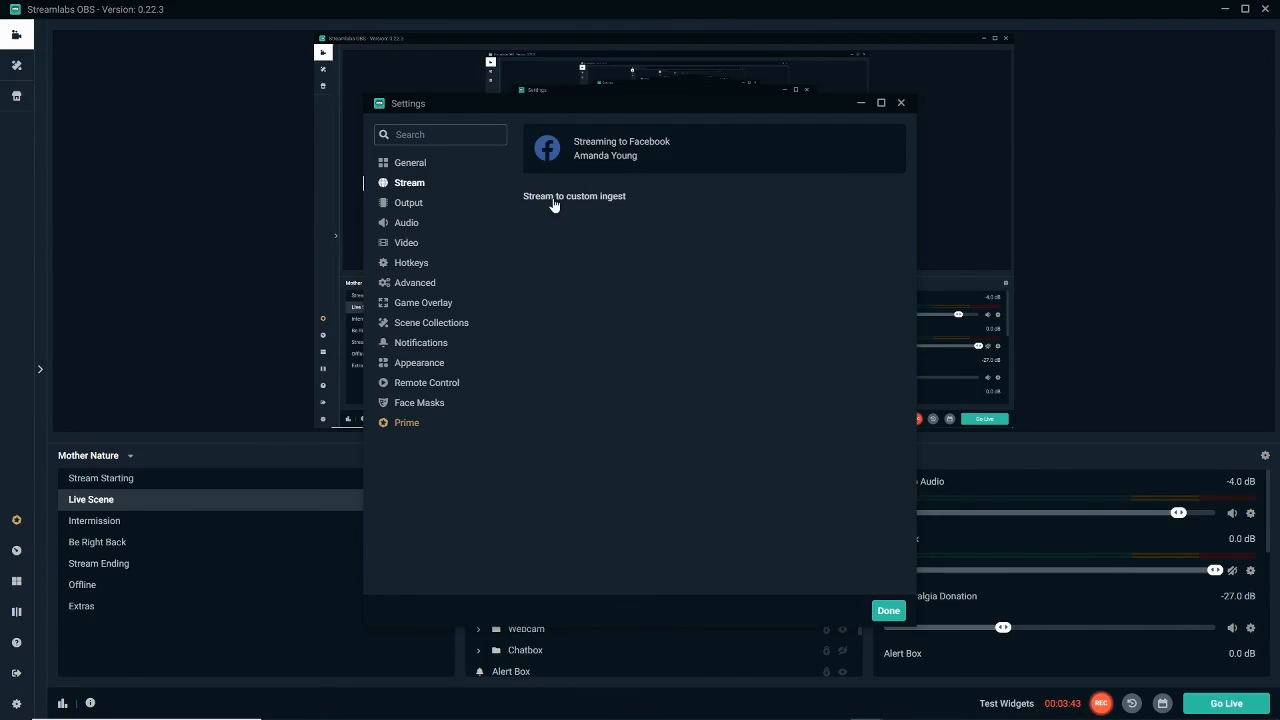
- Switch to custom ingest and choose Facebook Live as the streaming service
{"action": "left_click", "coordinate": [553, 198]}
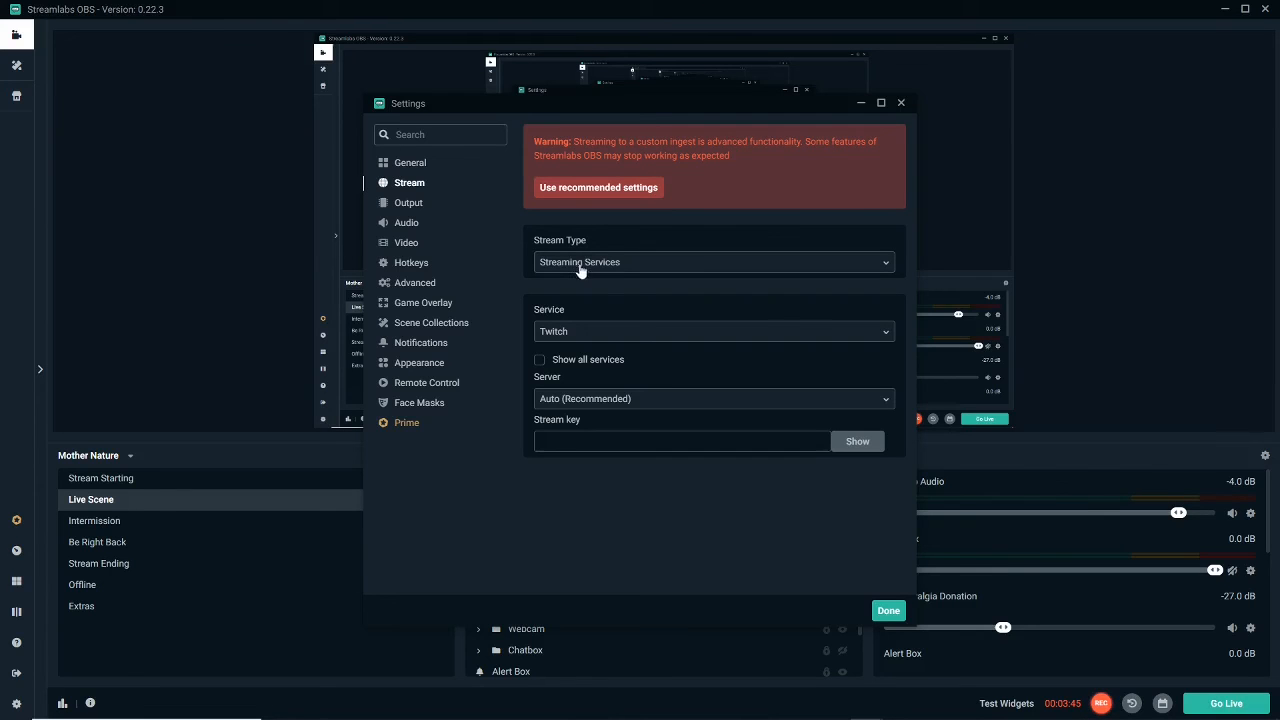
{"action": "left_click", "coordinate": [611, 332]}
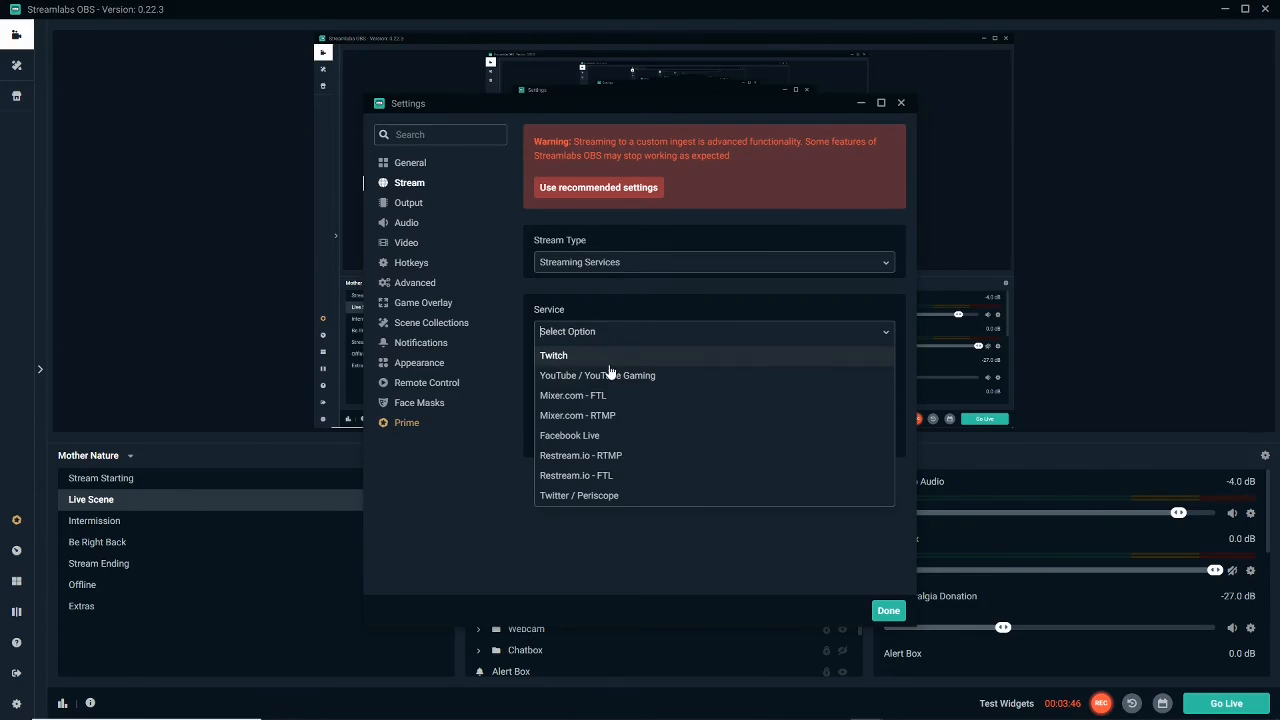
{"action": "left_click", "coordinate": [570, 436]}
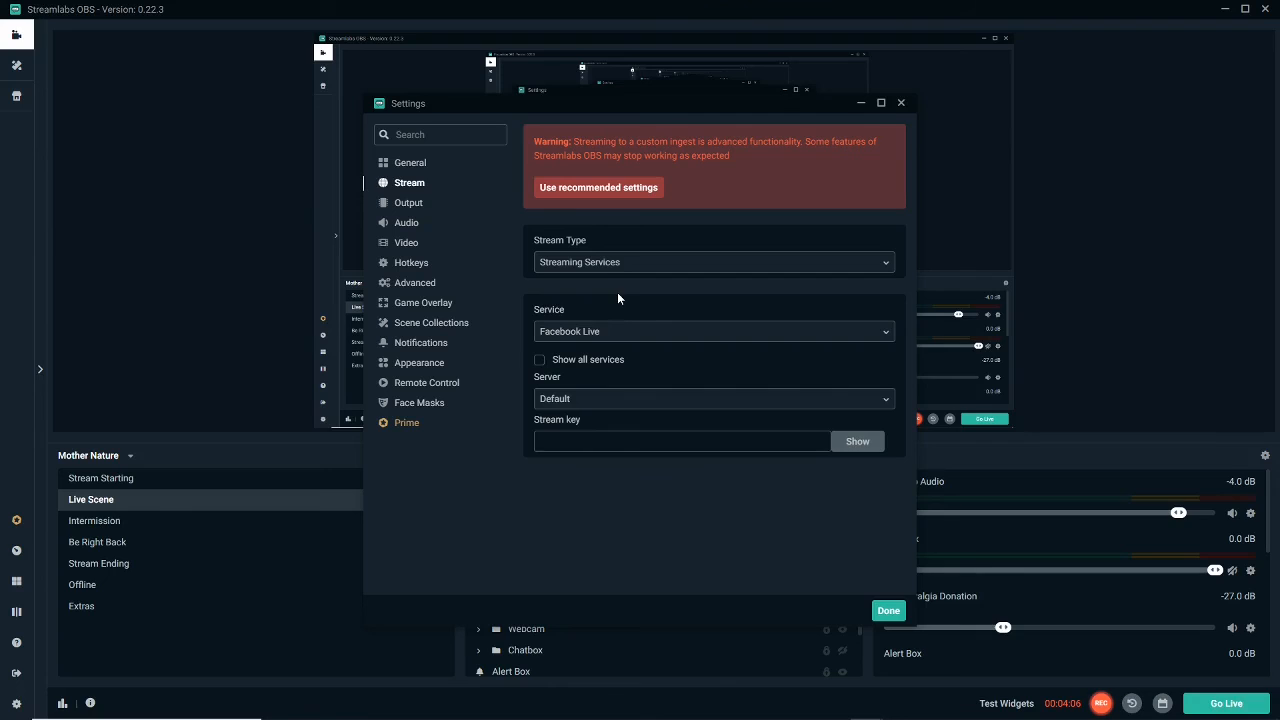
{"action": "left_click", "coordinate": [595, 336]}
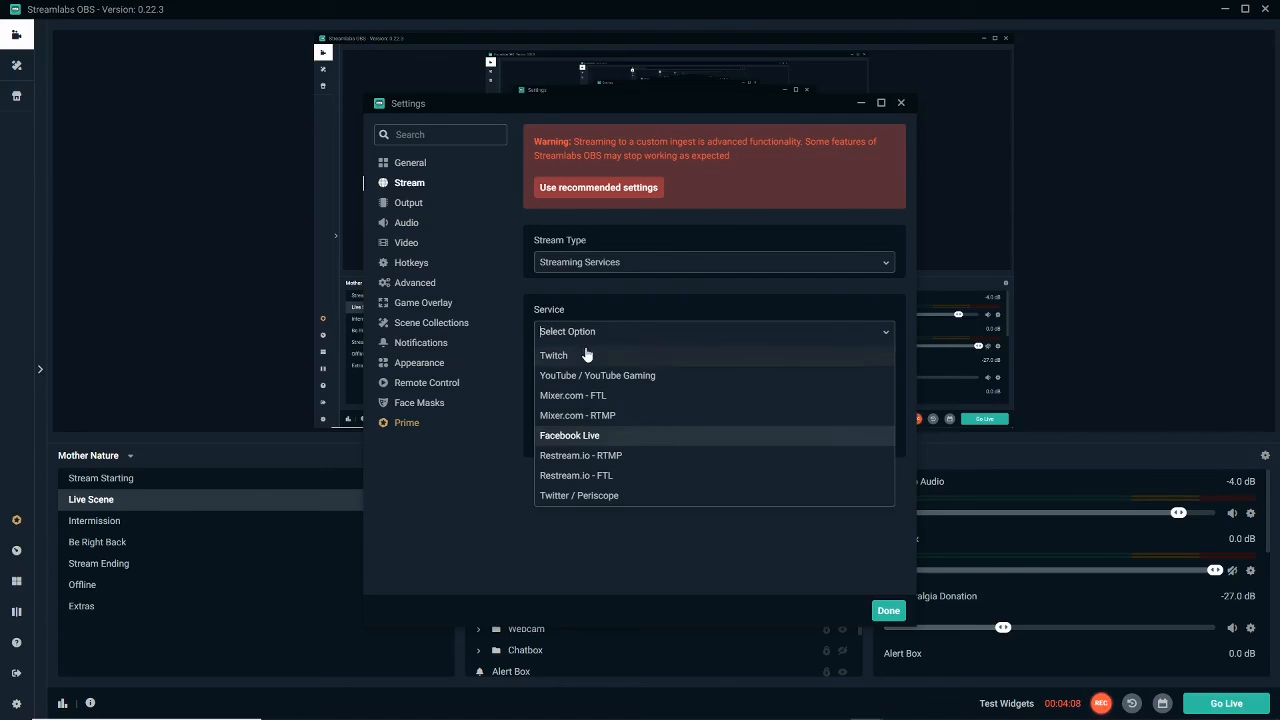
{"action": "key", "text": "Return"}
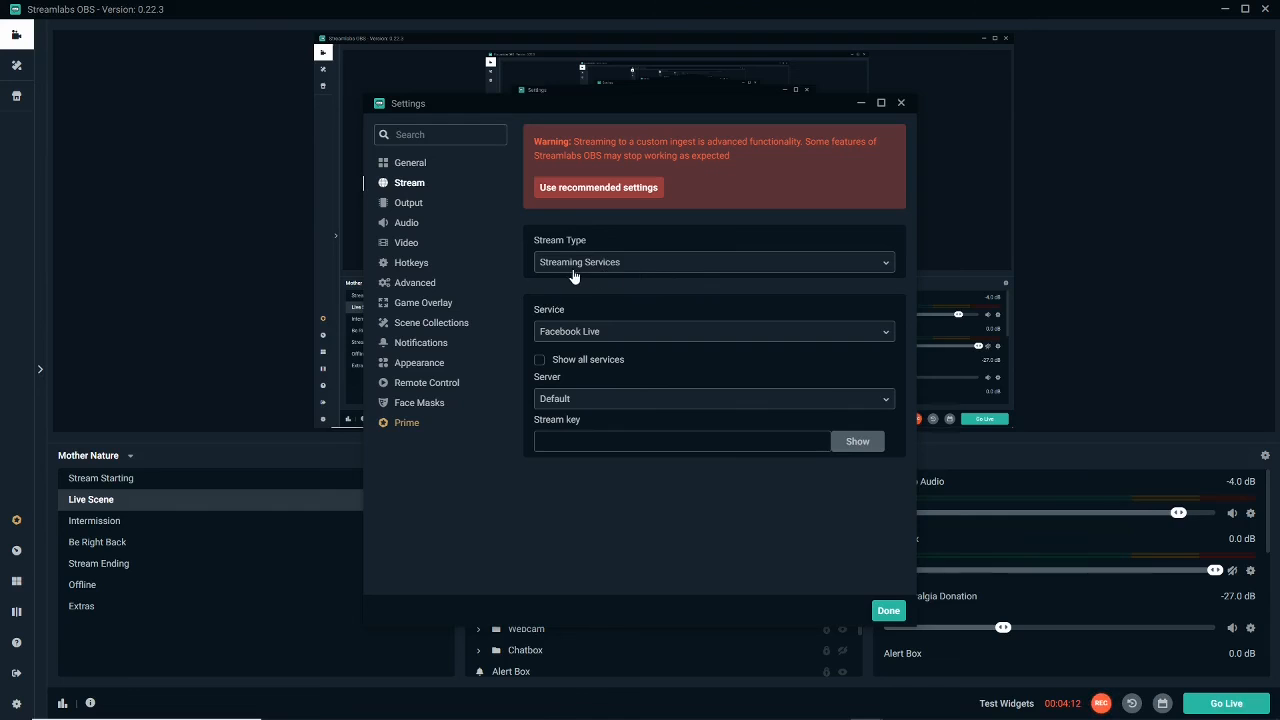
- Try Custom Streaming Server as the stream type, and go back to the recommended Facebook settings
{"action": "left_click", "coordinate": [582, 272]}
{"action": "left_click", "coordinate": [582, 307]}
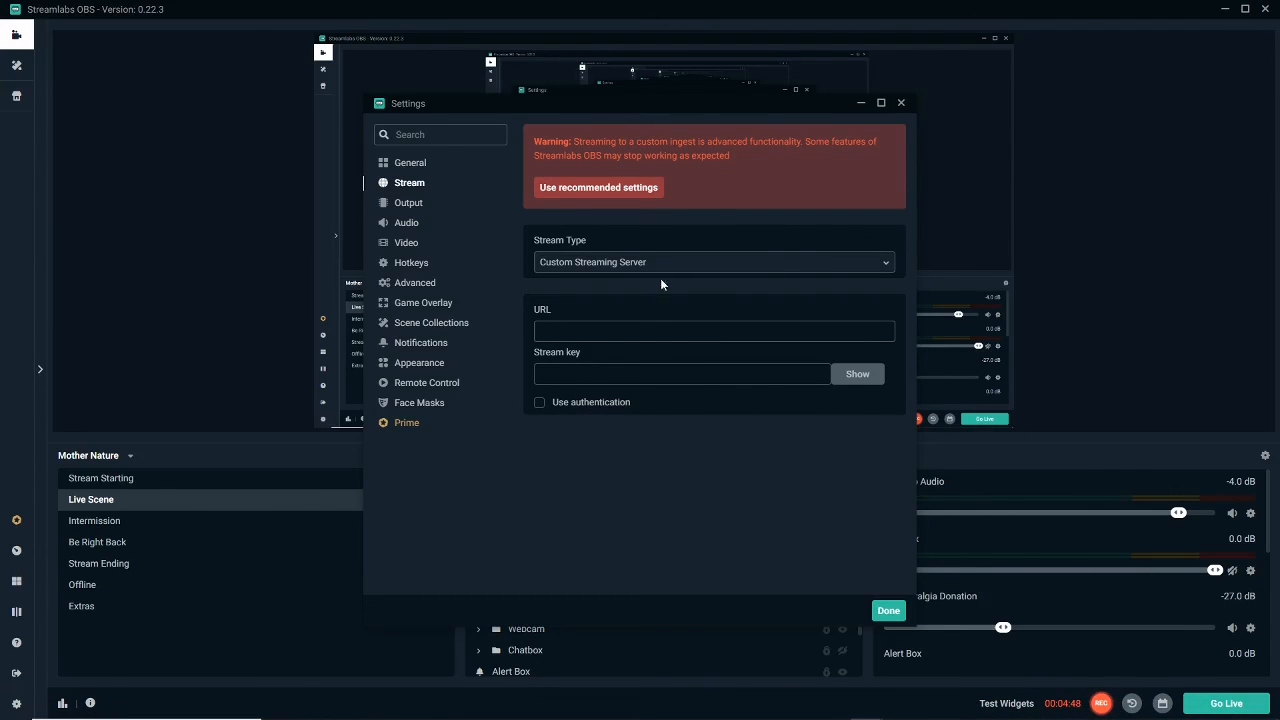
{"action": "left_click", "coordinate": [604, 267]}
{"action": "left_click", "coordinate": [585, 284]}
{"action": "left_click", "coordinate": [582, 192]}
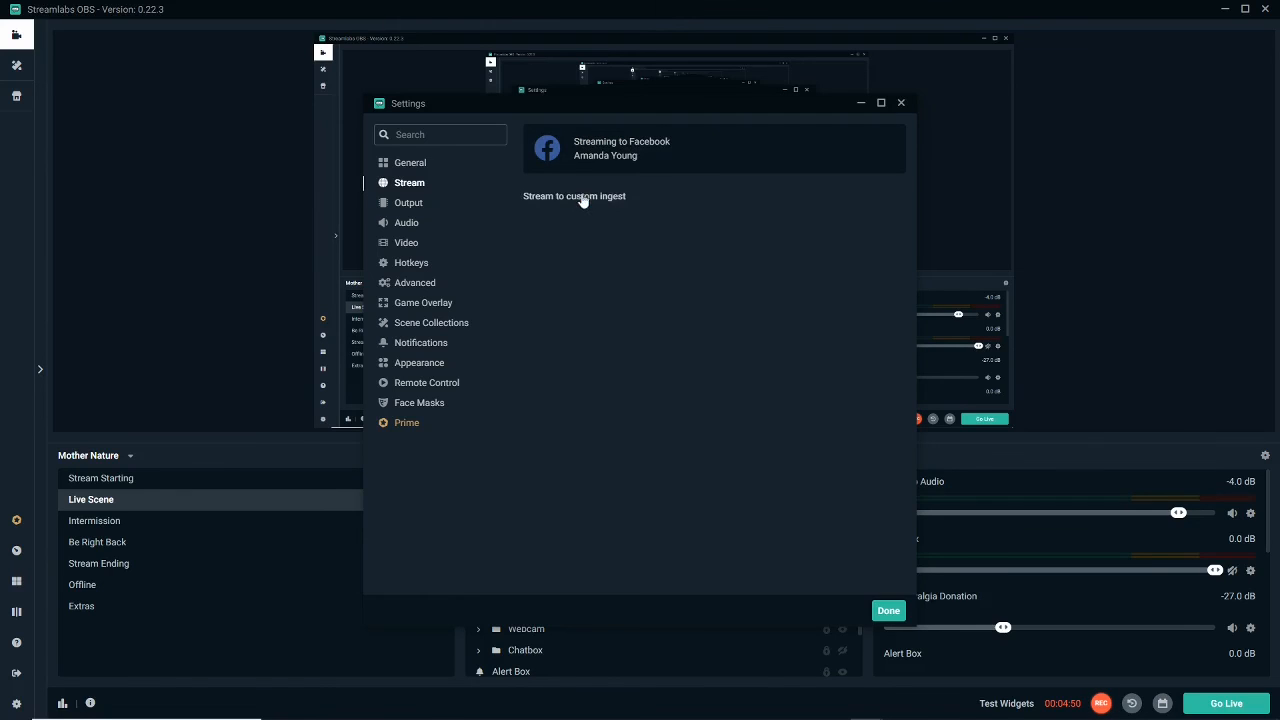
- Enable streaming to a custom ingest and set the stream type to Custom Streaming Server
{"action": "left_click", "coordinate": [579, 195]}
{"action": "left_click", "coordinate": [586, 263]}
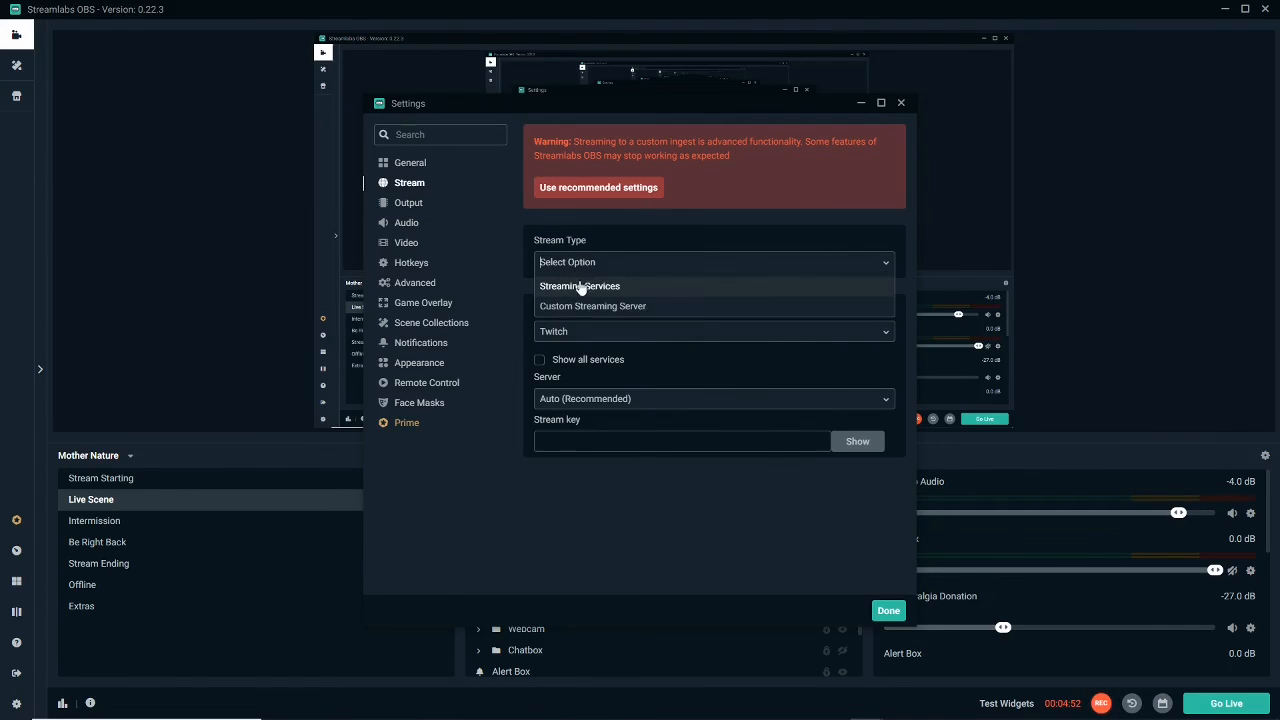
{"action": "left_click", "coordinate": [582, 307]}
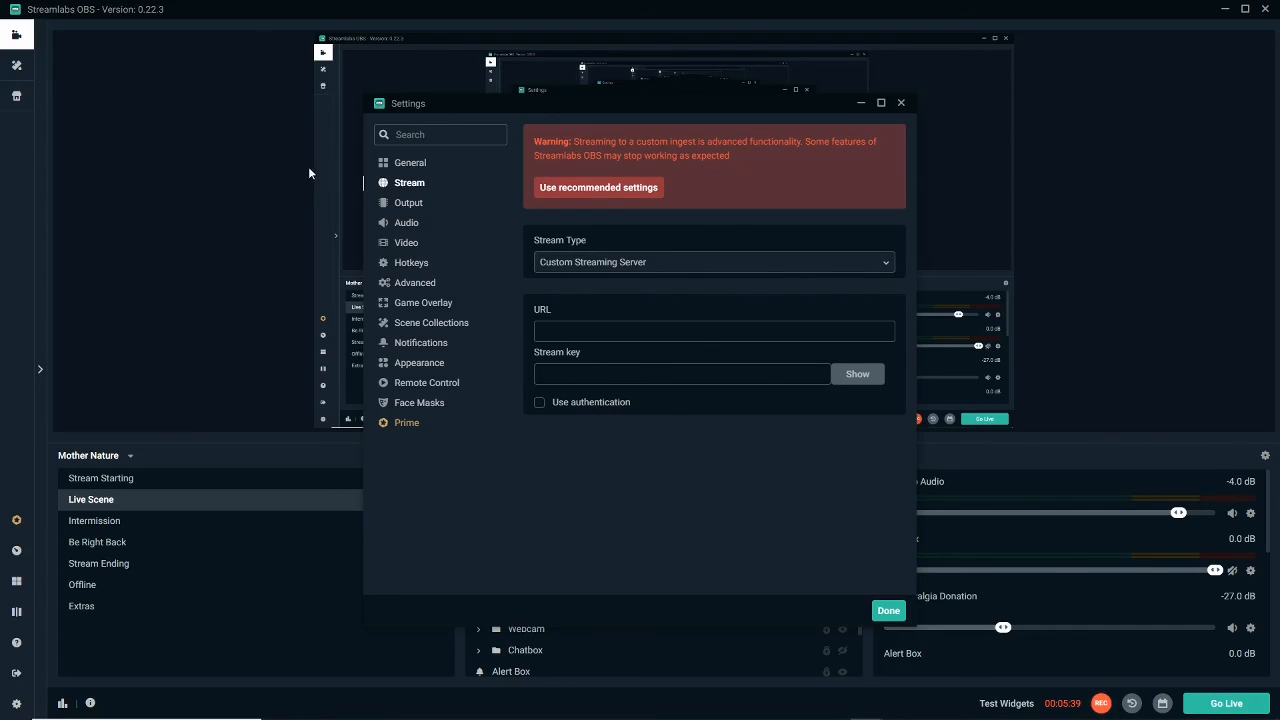
- Examine the Output streaming options and the Video resolution and FPS options, and close the settings window
{"action": "left_click", "coordinate": [403, 205]}
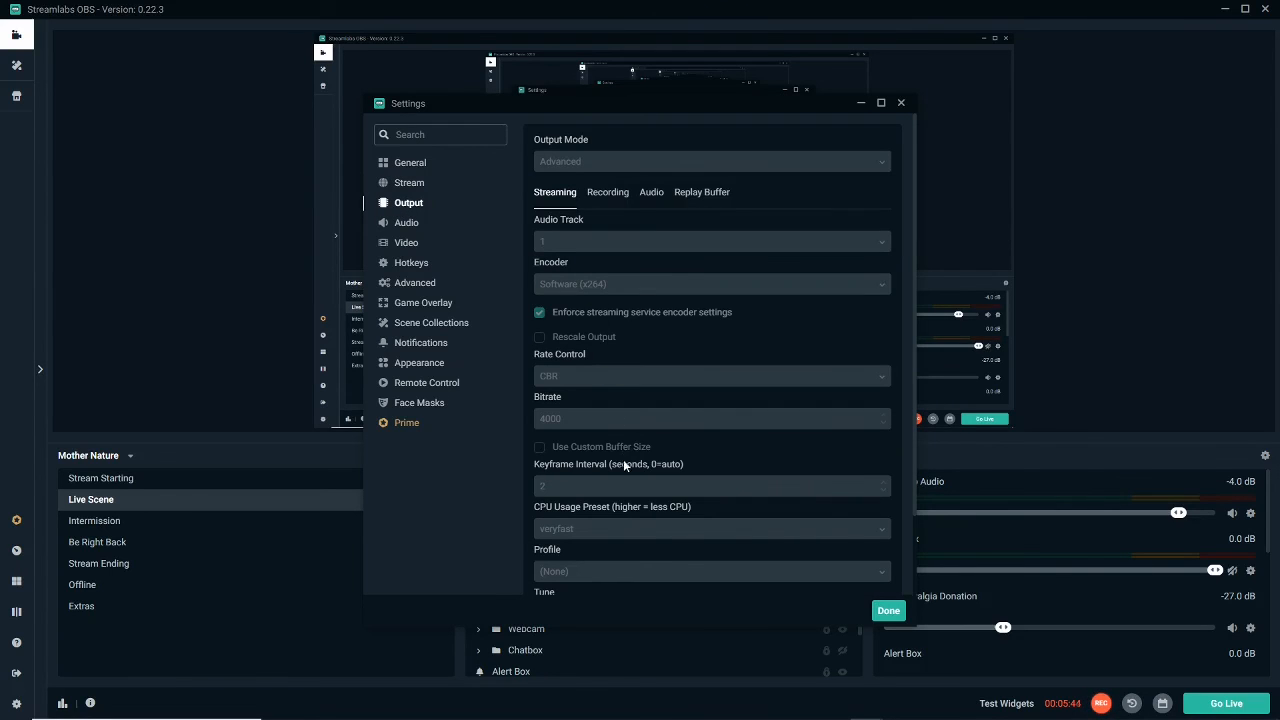
{"action": "scroll", "coordinate": [617, 413], "scroll_direction": "down", "scroll_amount": 2}
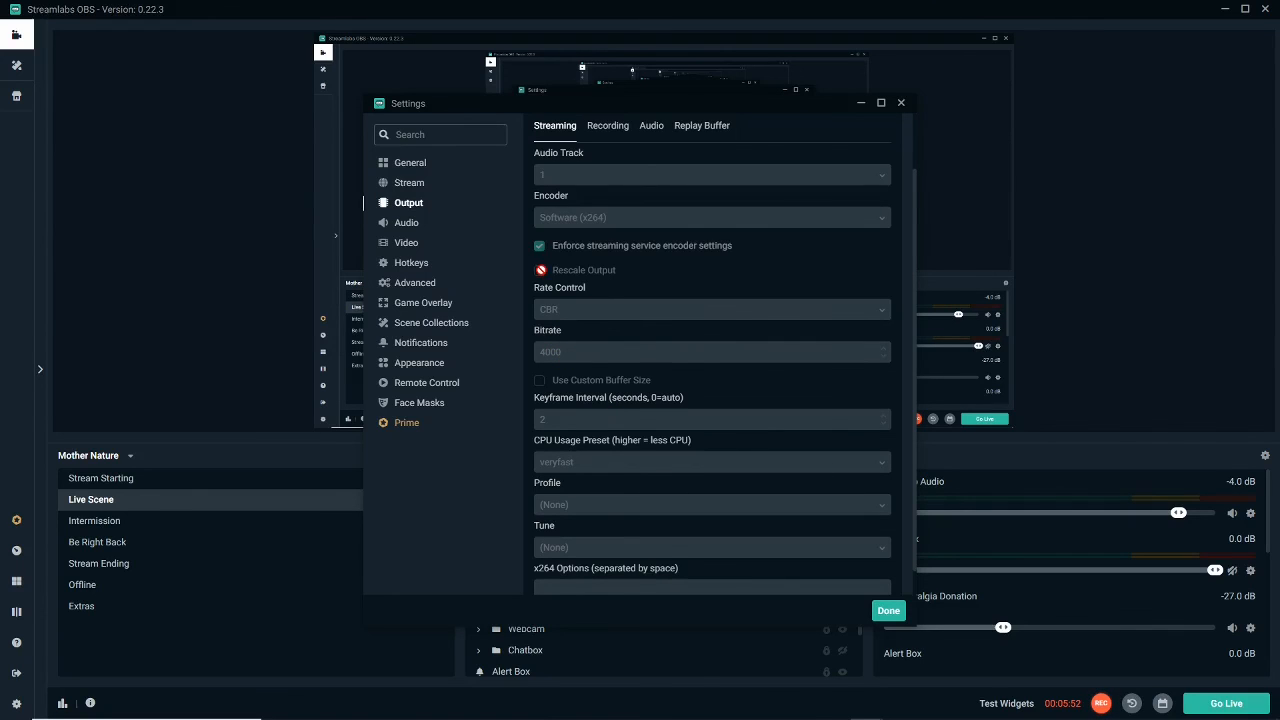
{"action": "scroll", "coordinate": [603, 283], "scroll_direction": "up", "scroll_amount": 2}
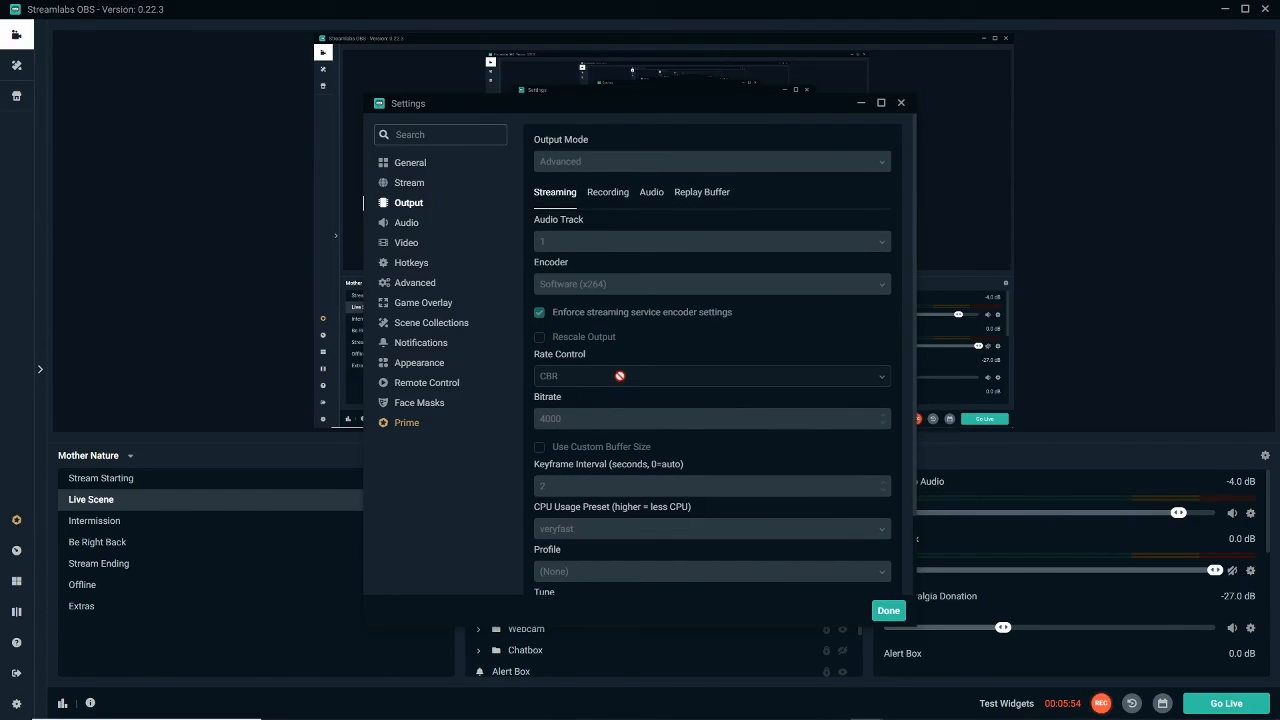
{"action": "scroll", "coordinate": [617, 370], "scroll_direction": "down", "scroll_amount": 3}
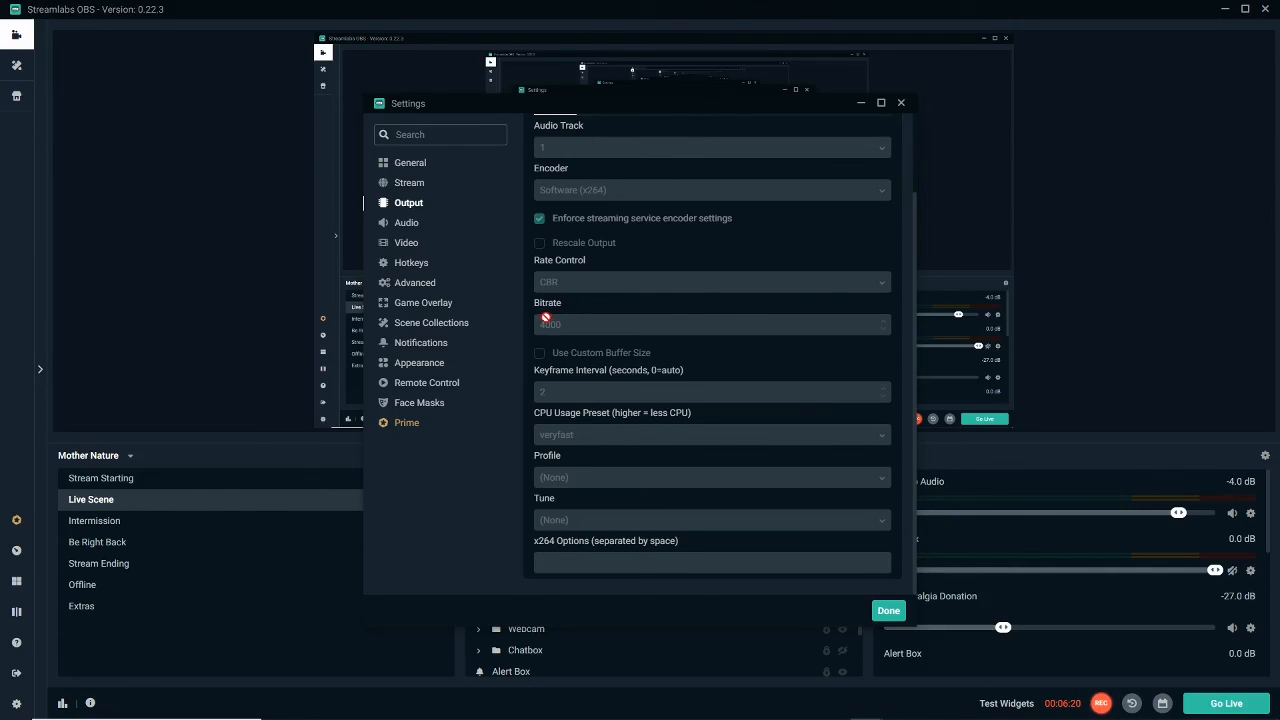
{"action": "scroll", "coordinate": [563, 316], "scroll_direction": "up", "scroll_amount": 2}
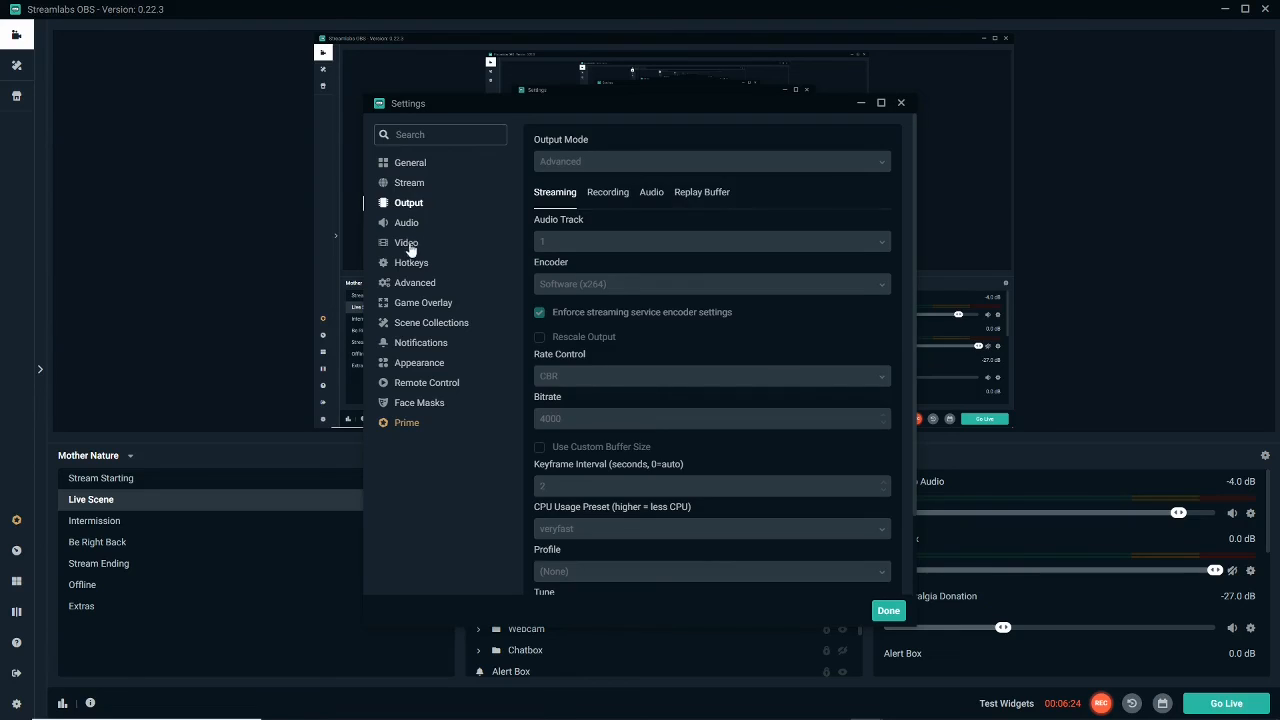
{"action": "left_click", "coordinate": [408, 247]}
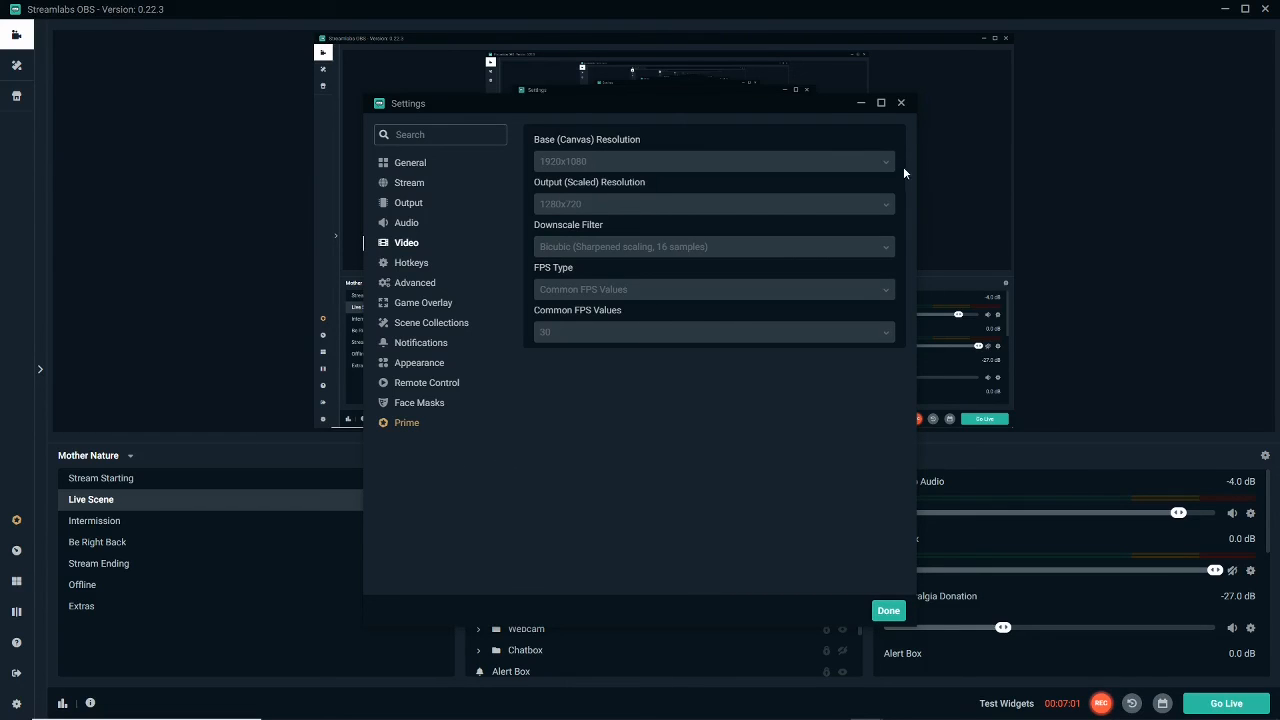
{"action": "left_click", "coordinate": [901, 103]}
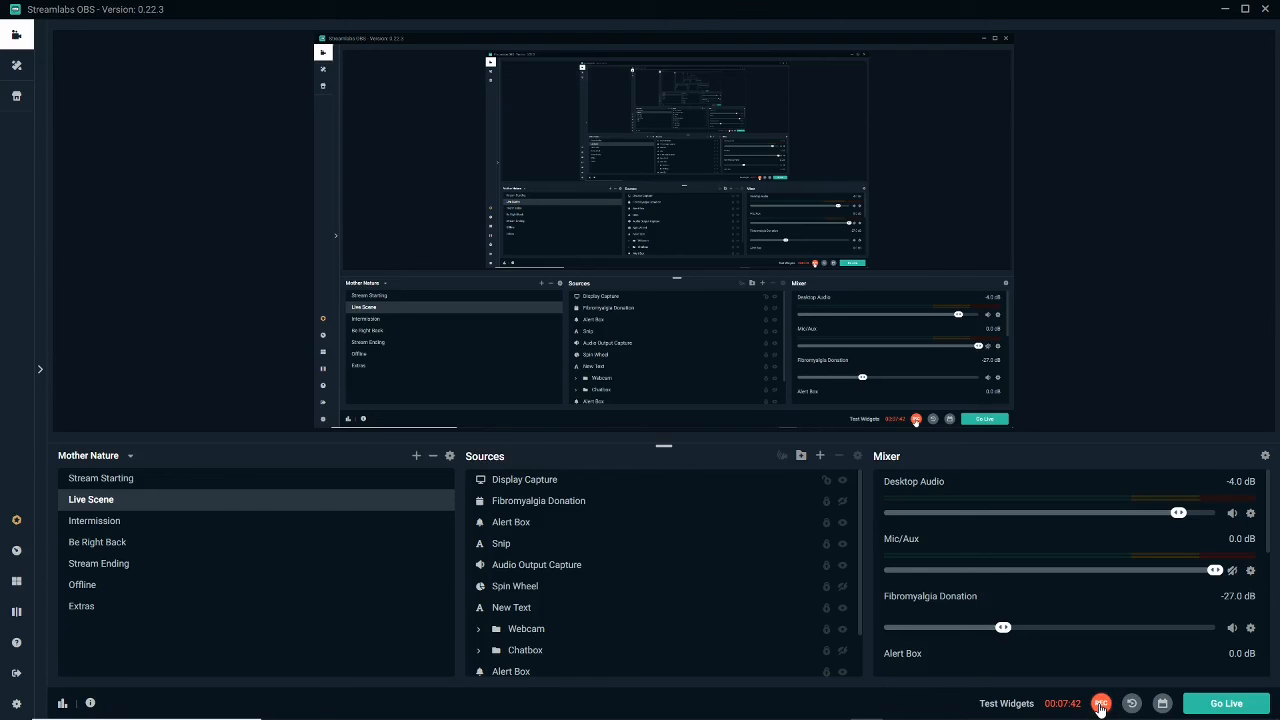
- Switch to Shotcut to look at its untitled project, and minimise it to return to Streamlabs OBS
{"action": "mouse_move", "coordinate": [964, 712]}
{"action": "left_click_drag", "start_coordinate": [1279, 80], "coordinate": [543, 2]}
{"action": "mouse_move", "coordinate": [772, 712]}
{"action": "left_click", "coordinate": [830, 710]}
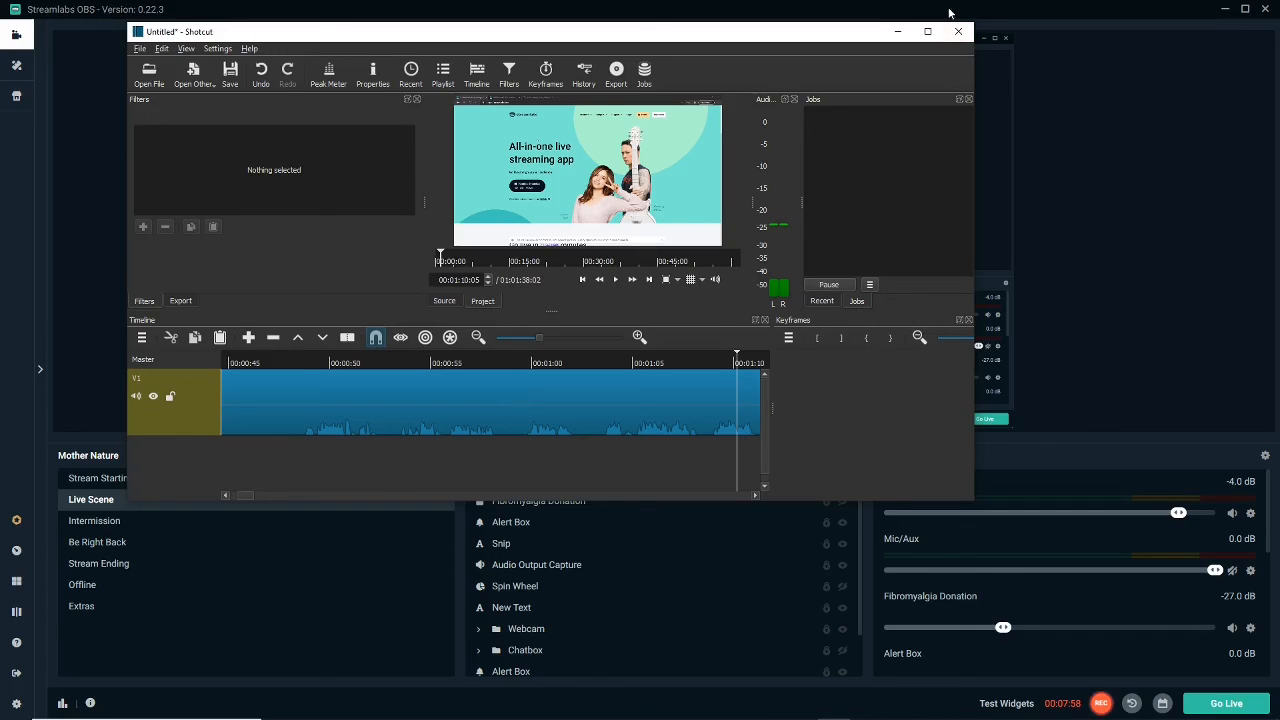
{"action": "left_click", "coordinate": [895, 33]}
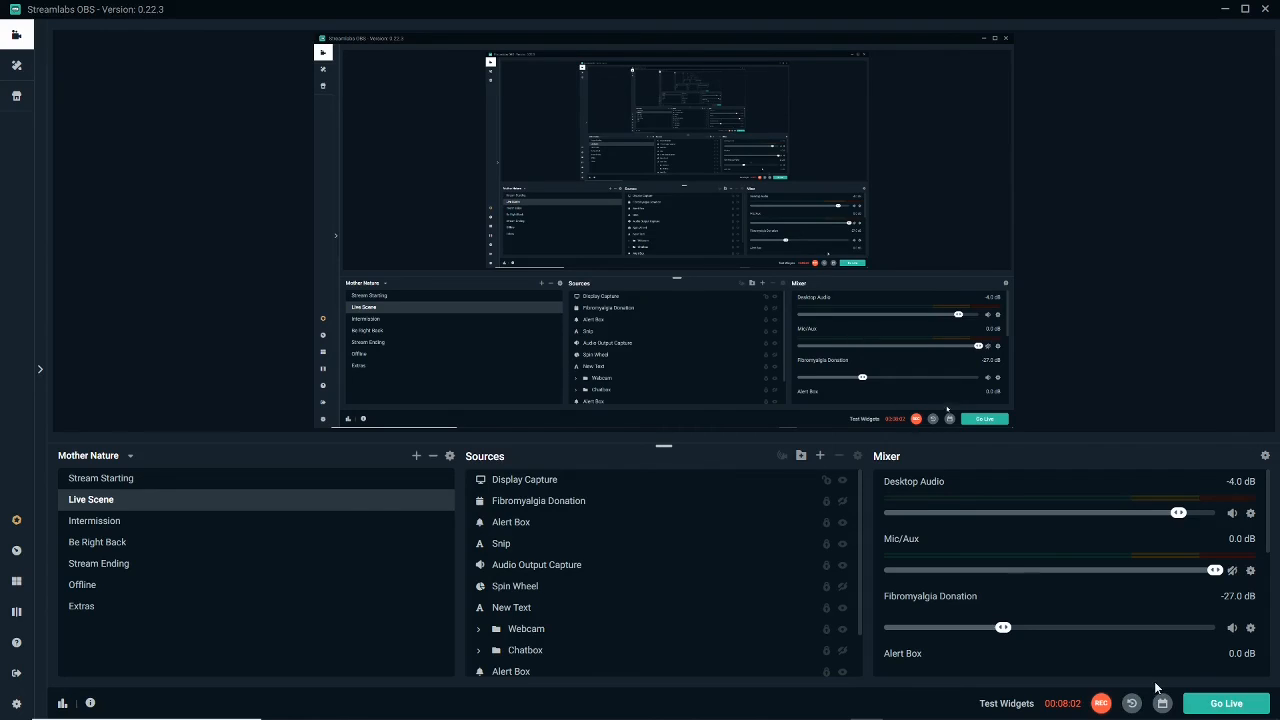